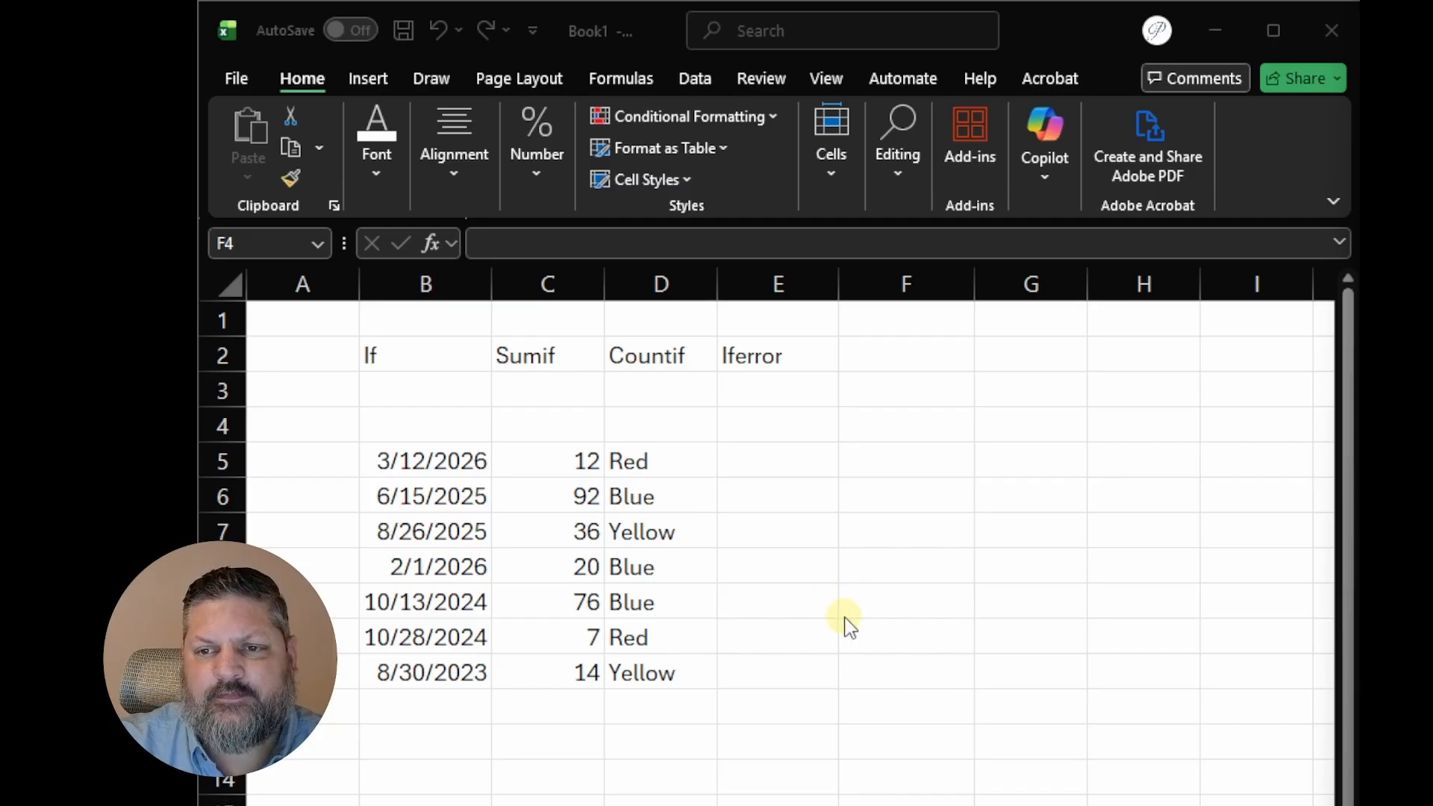
Start an IF formula in cell F4 with the logical test D5="Red"
{"action": "left_click", "coordinate": [880, 432]}
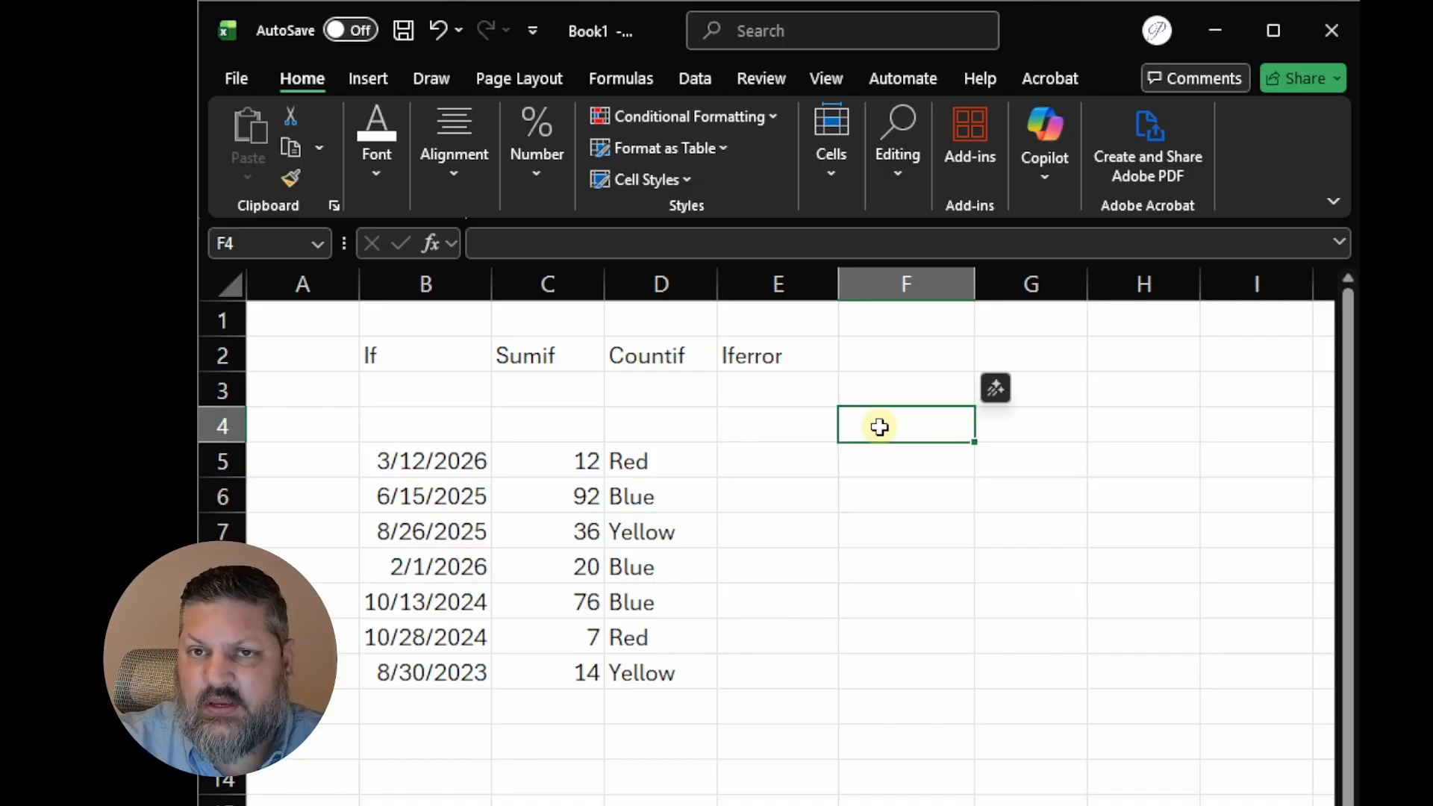
{"action": "type", "text": "="}
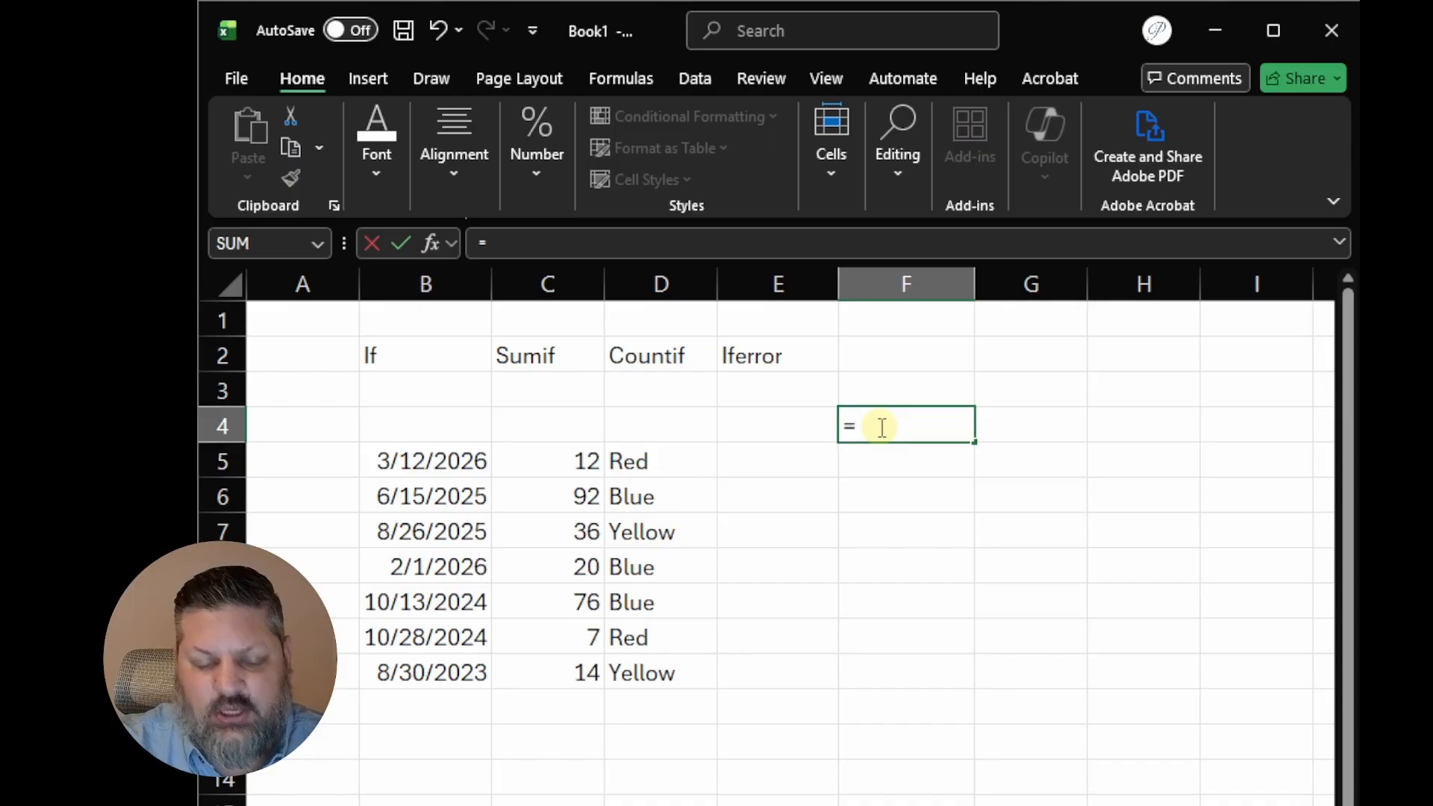
{"action": "type", "text": "if("}
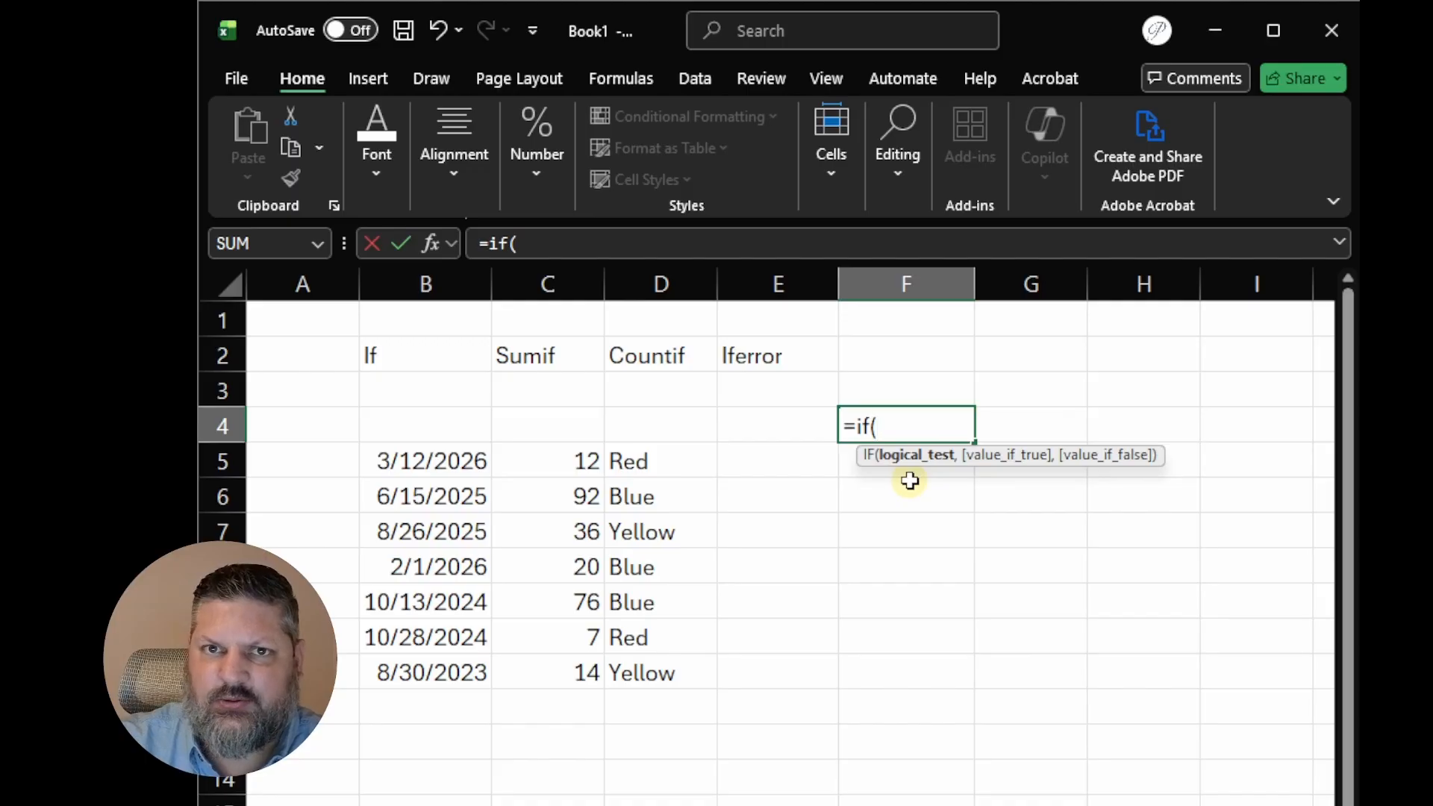
{"action": "left_click", "coordinate": [673, 461]}
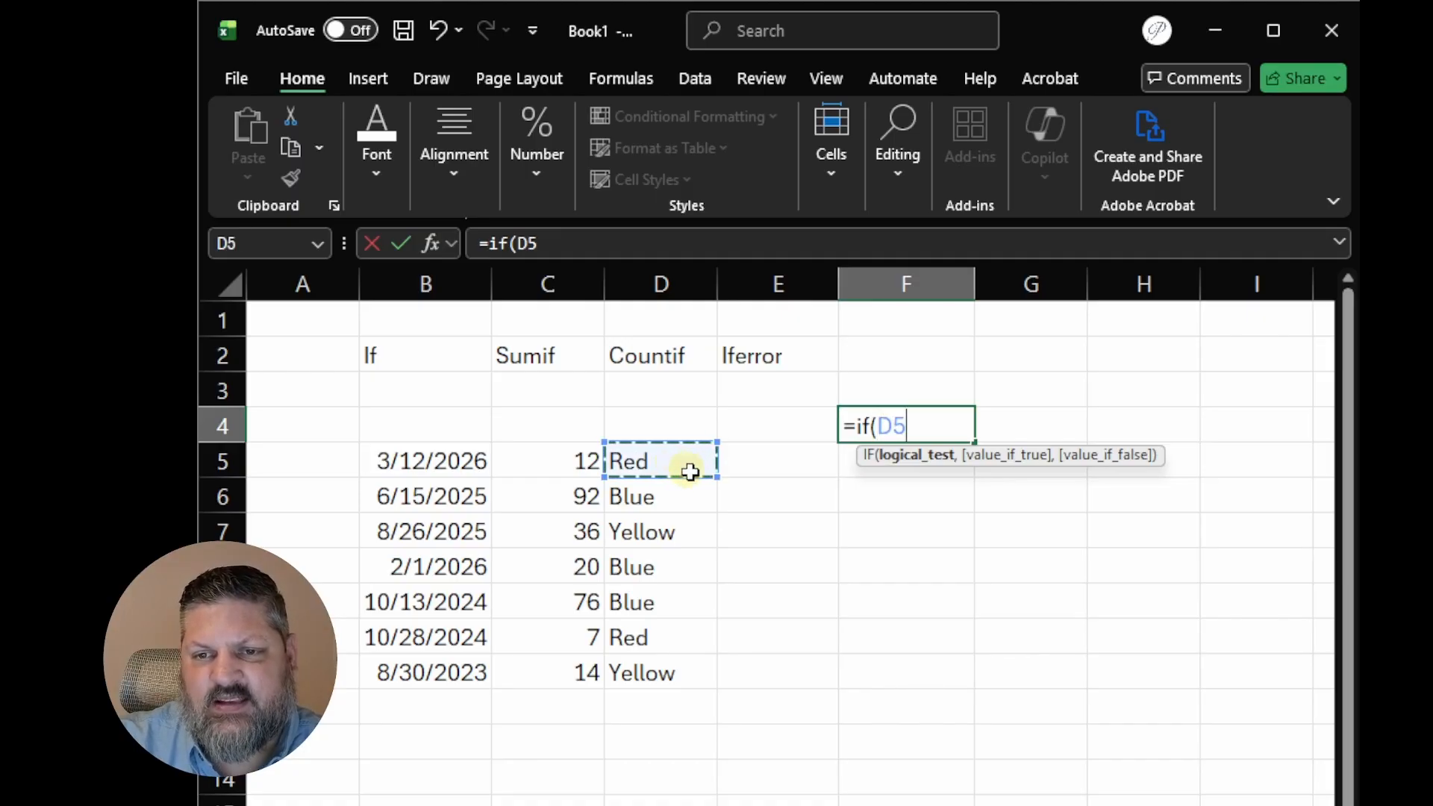
{"action": "type", "text": "="}
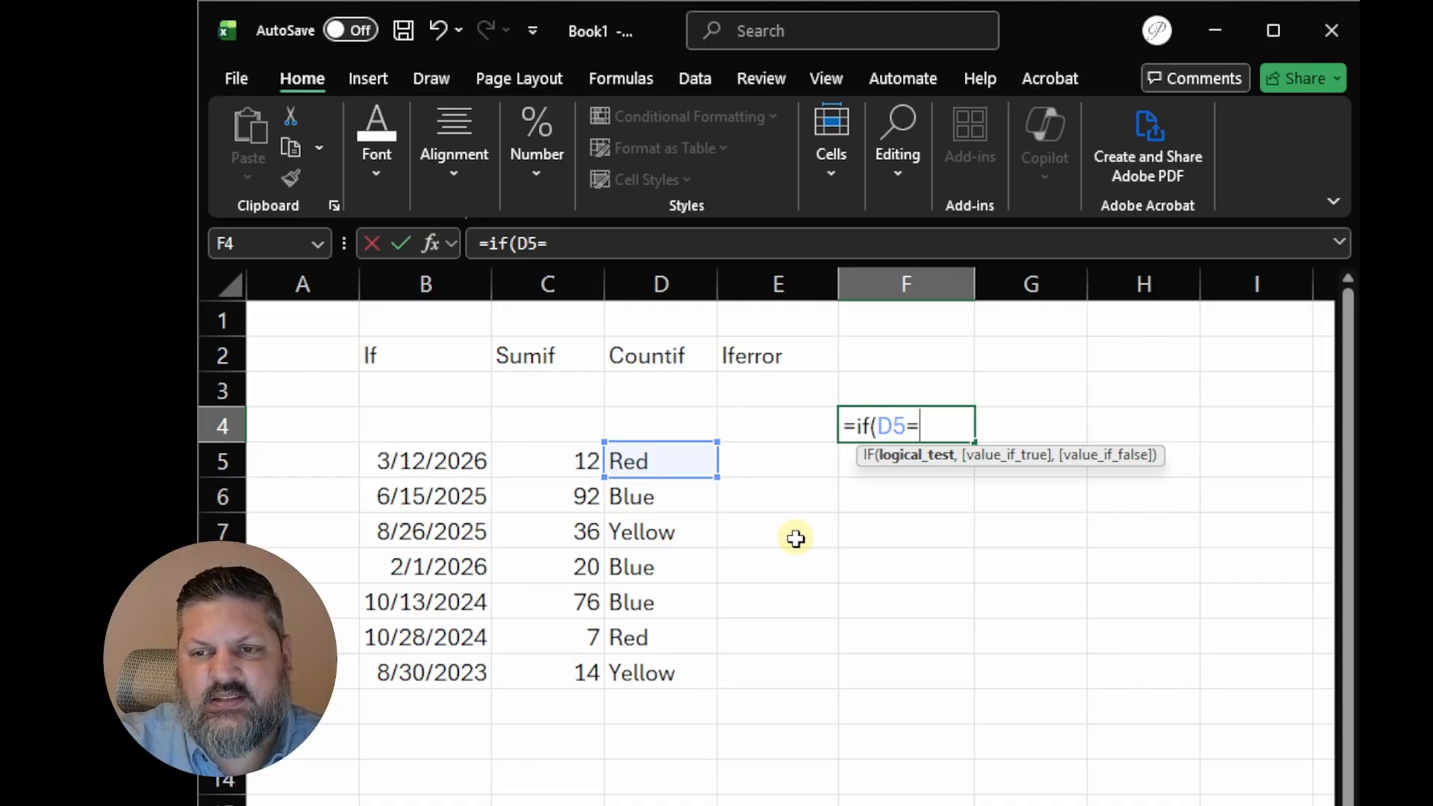
{"action": "type", "text": "\""}
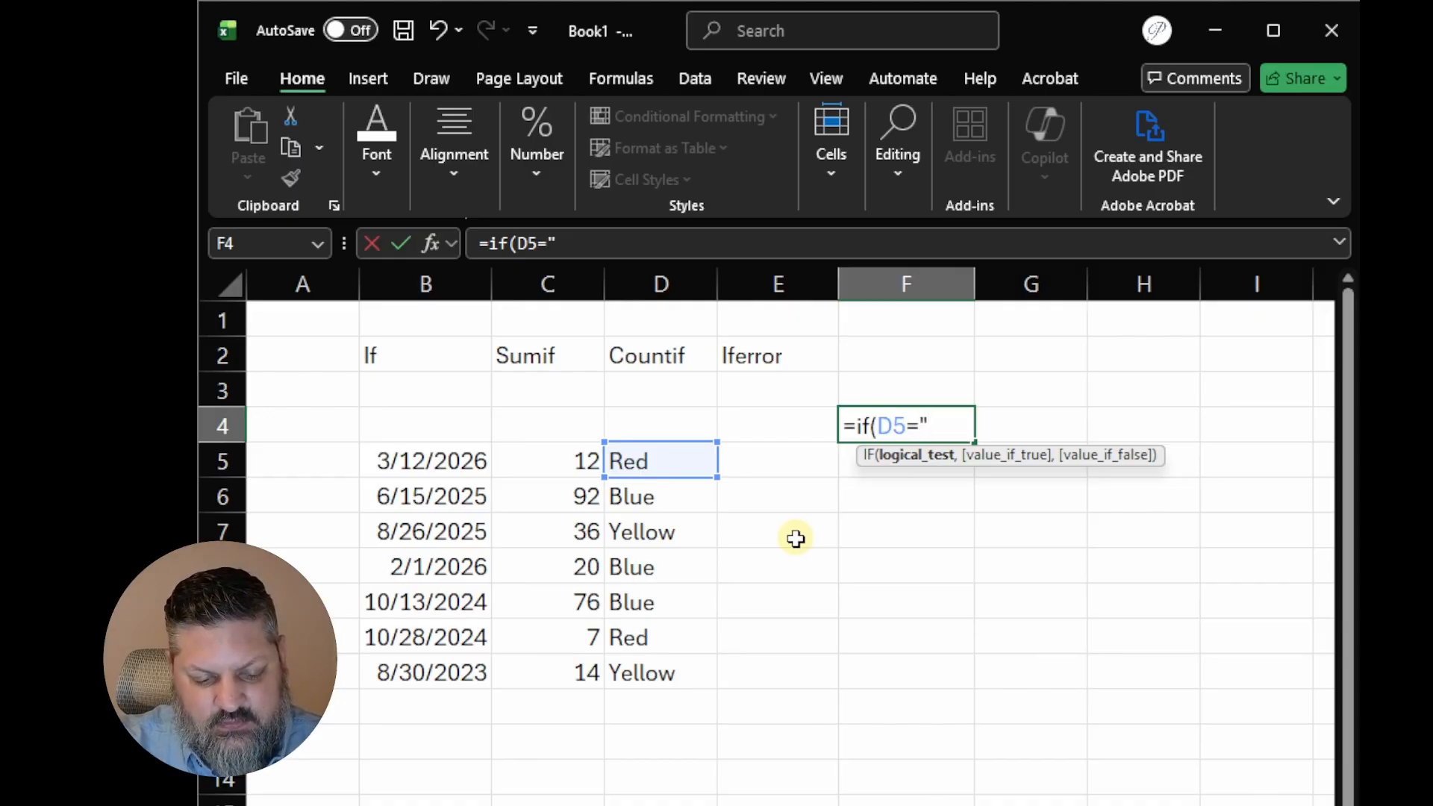
{"action": "type", "text": "Red\""}
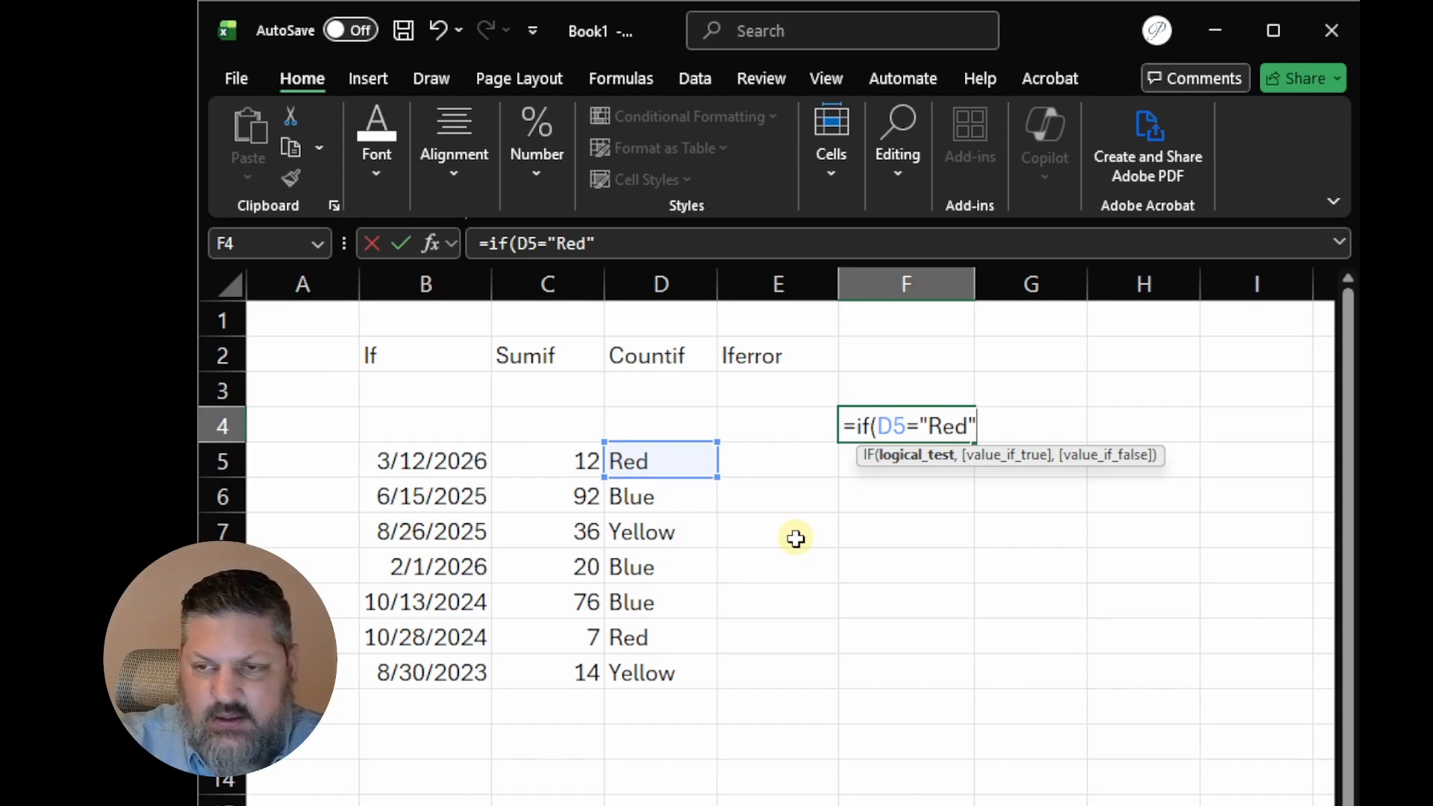
{"action": "type", "text": ","}
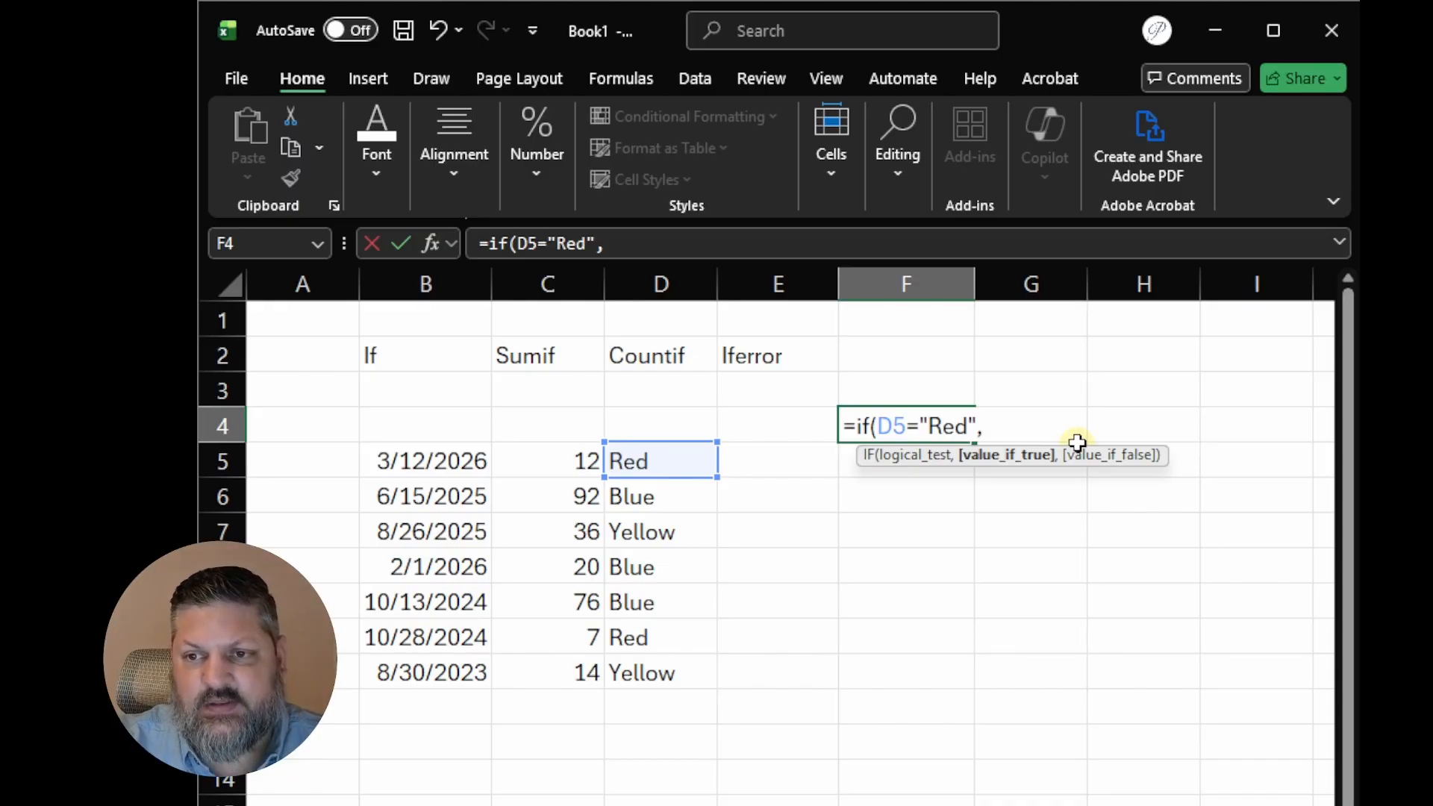
Complete the IF formula in F4 so it returns "Bad" when true and "Good" when false
{"action": "type", "text": "\""}
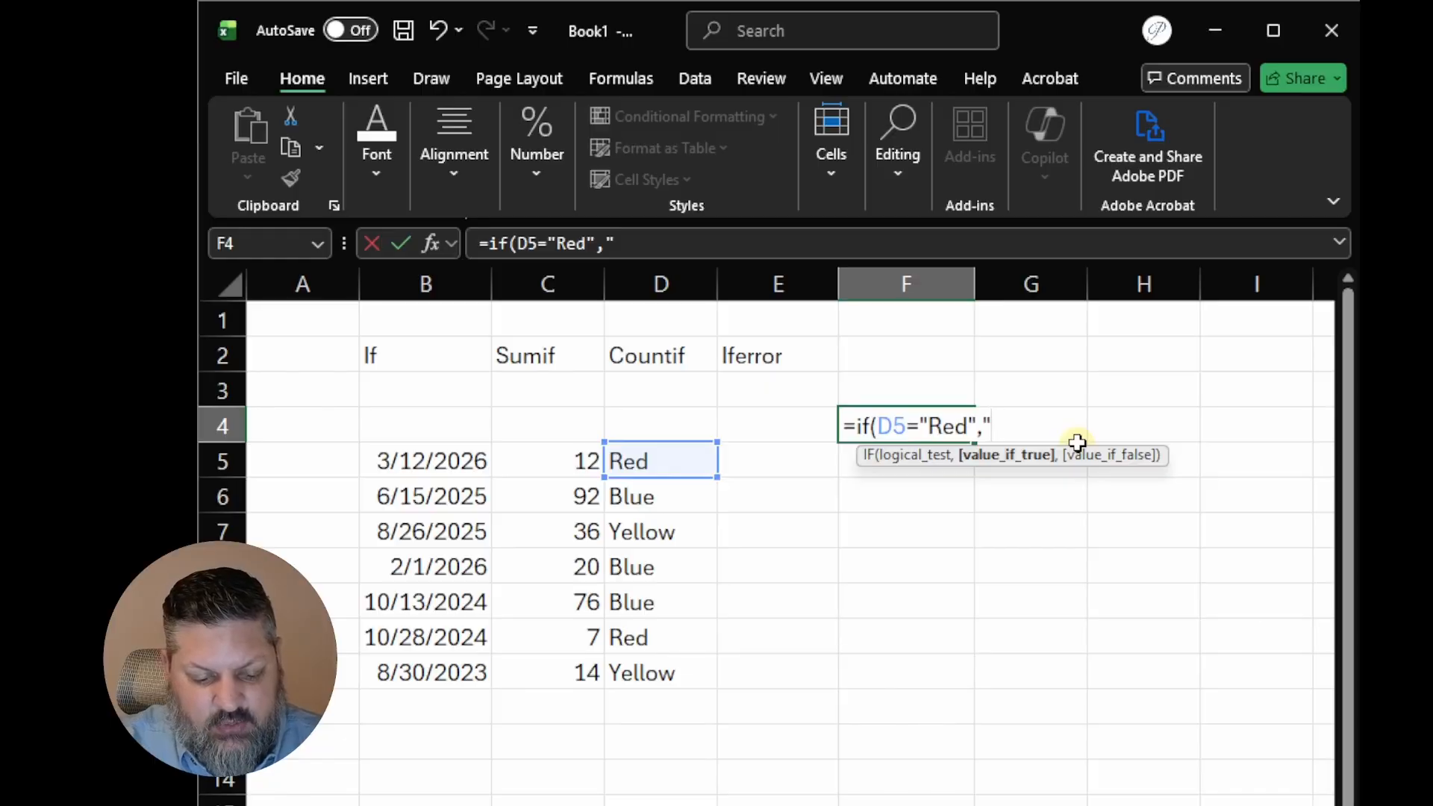
{"action": "type", "text": "Bad\""}
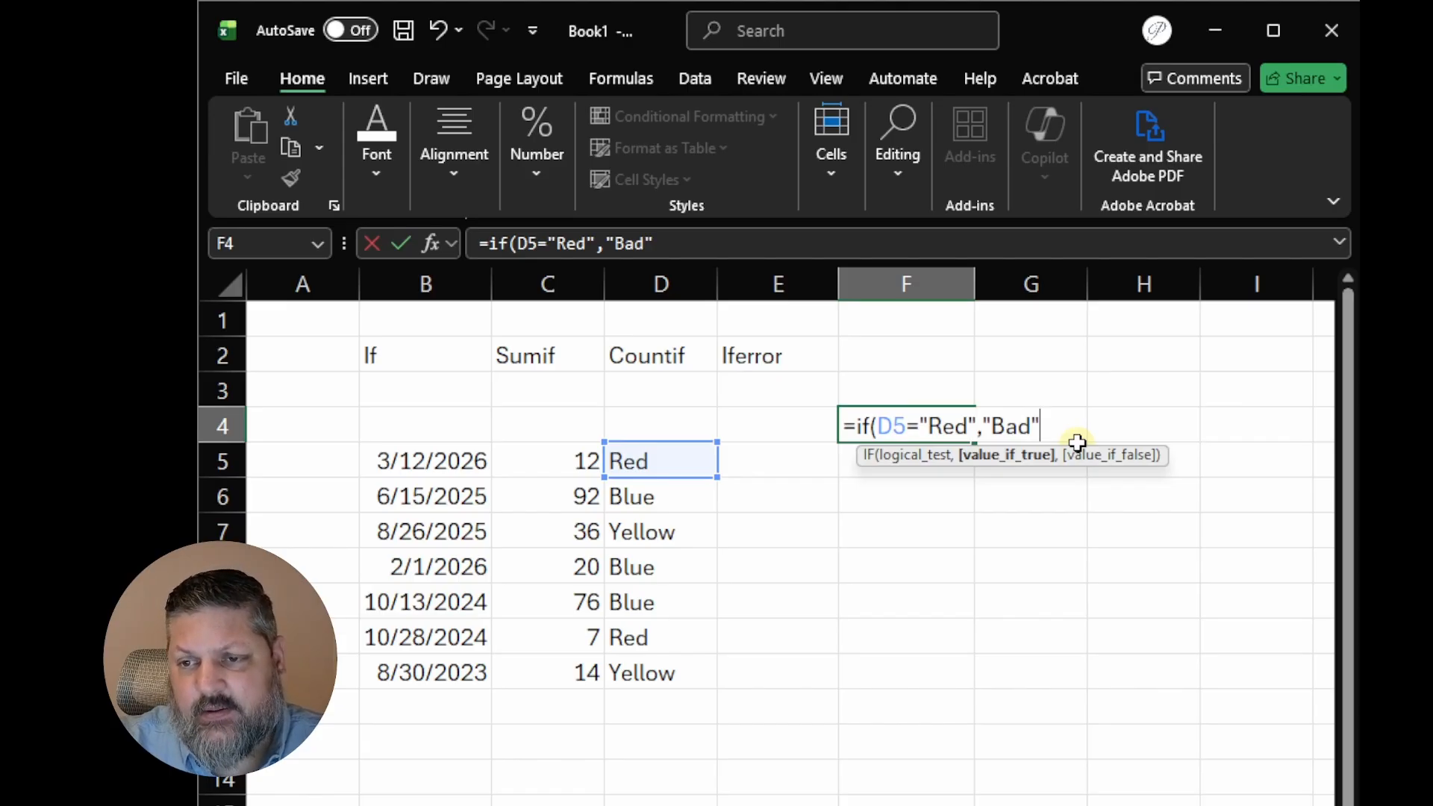
{"action": "type", "text": ","}
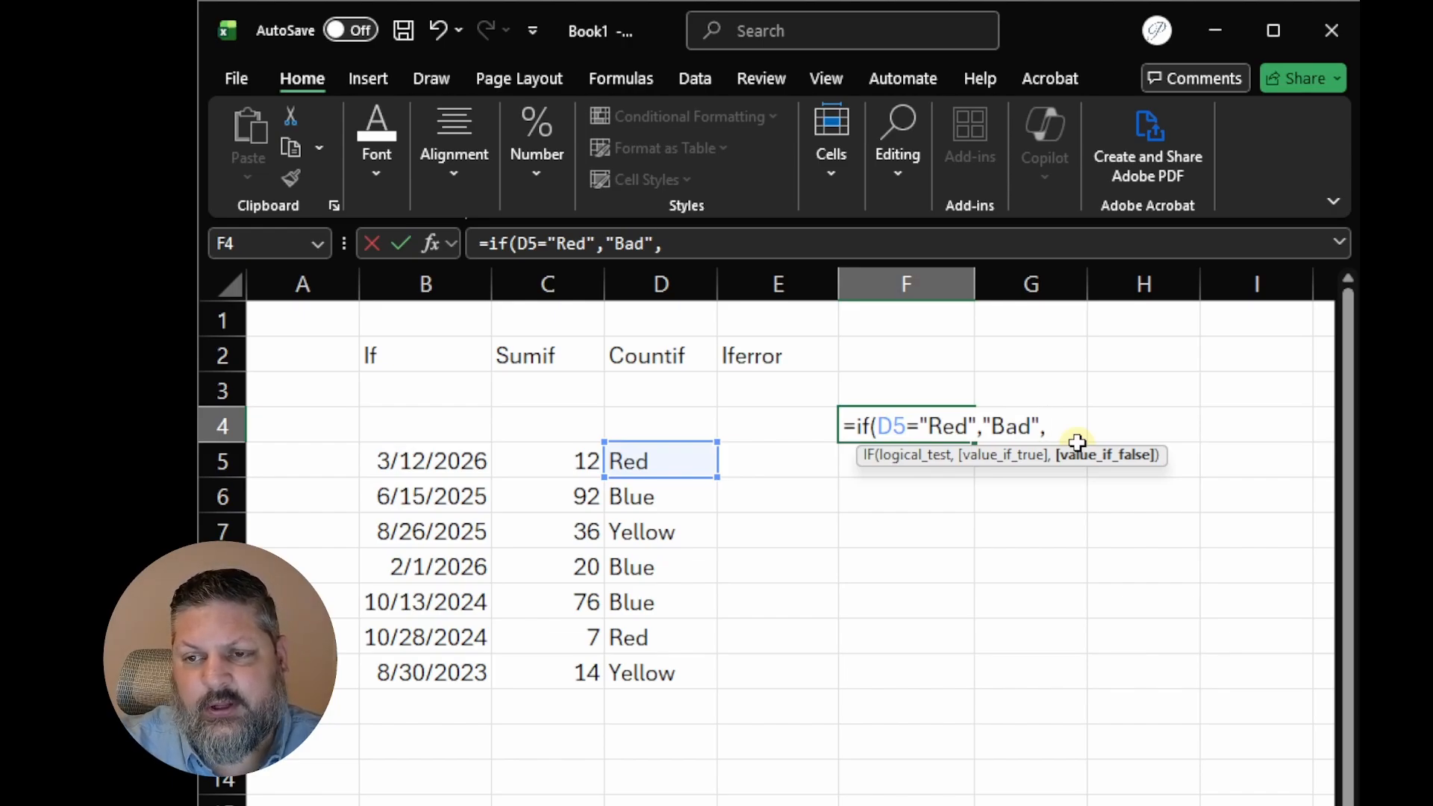
{"action": "type", "text": "\""}
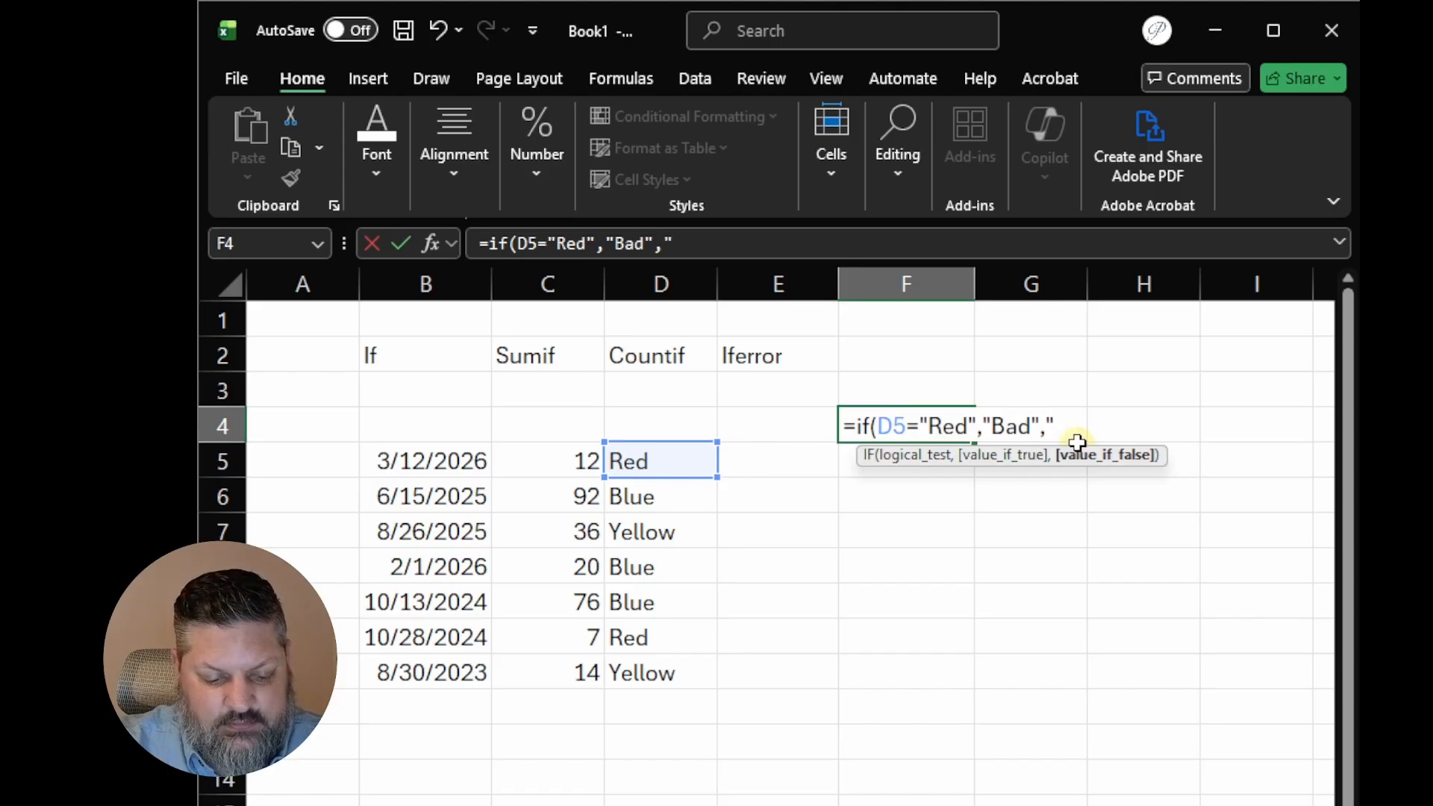
{"action": "type", "text": "Good\""}
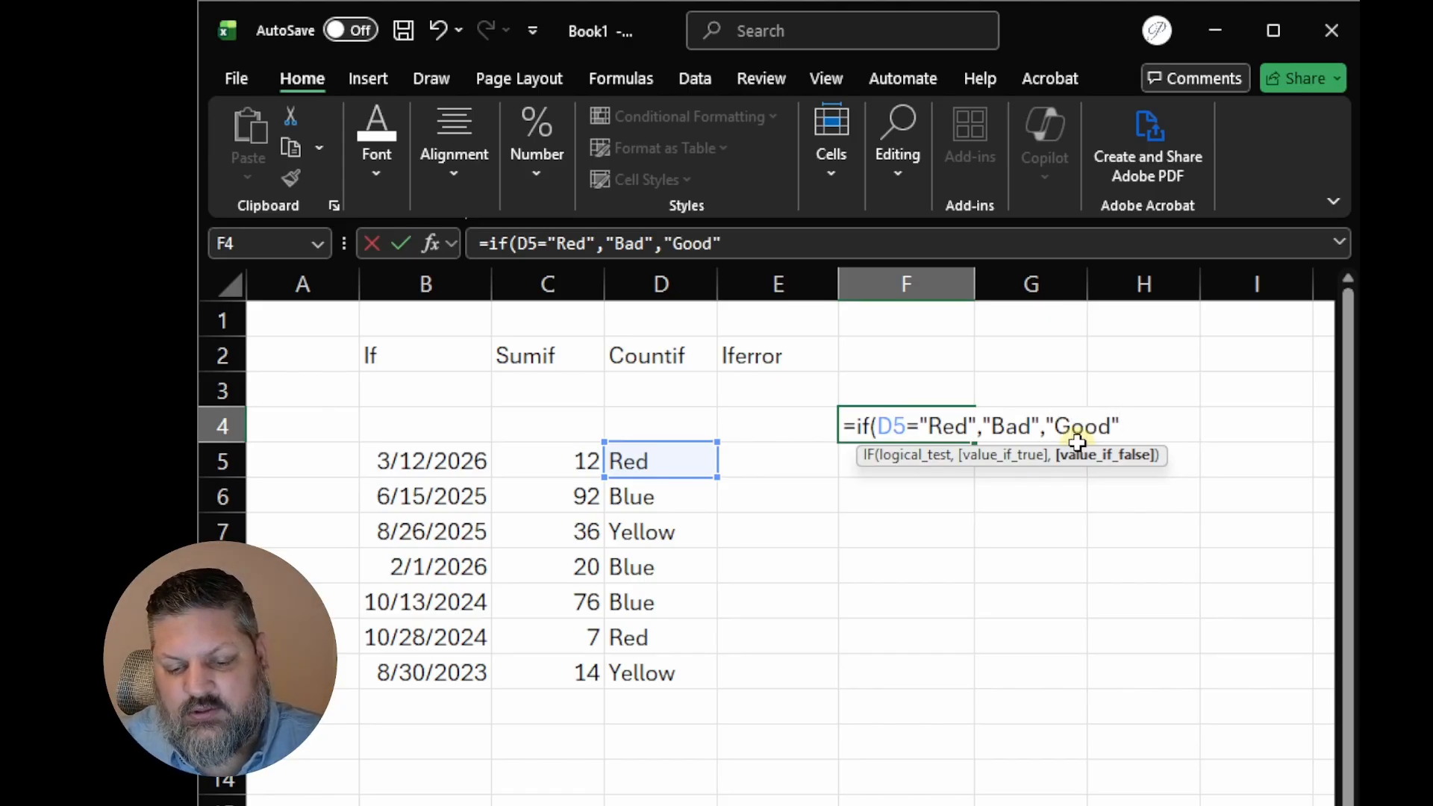
{"action": "type", "text": ")"}
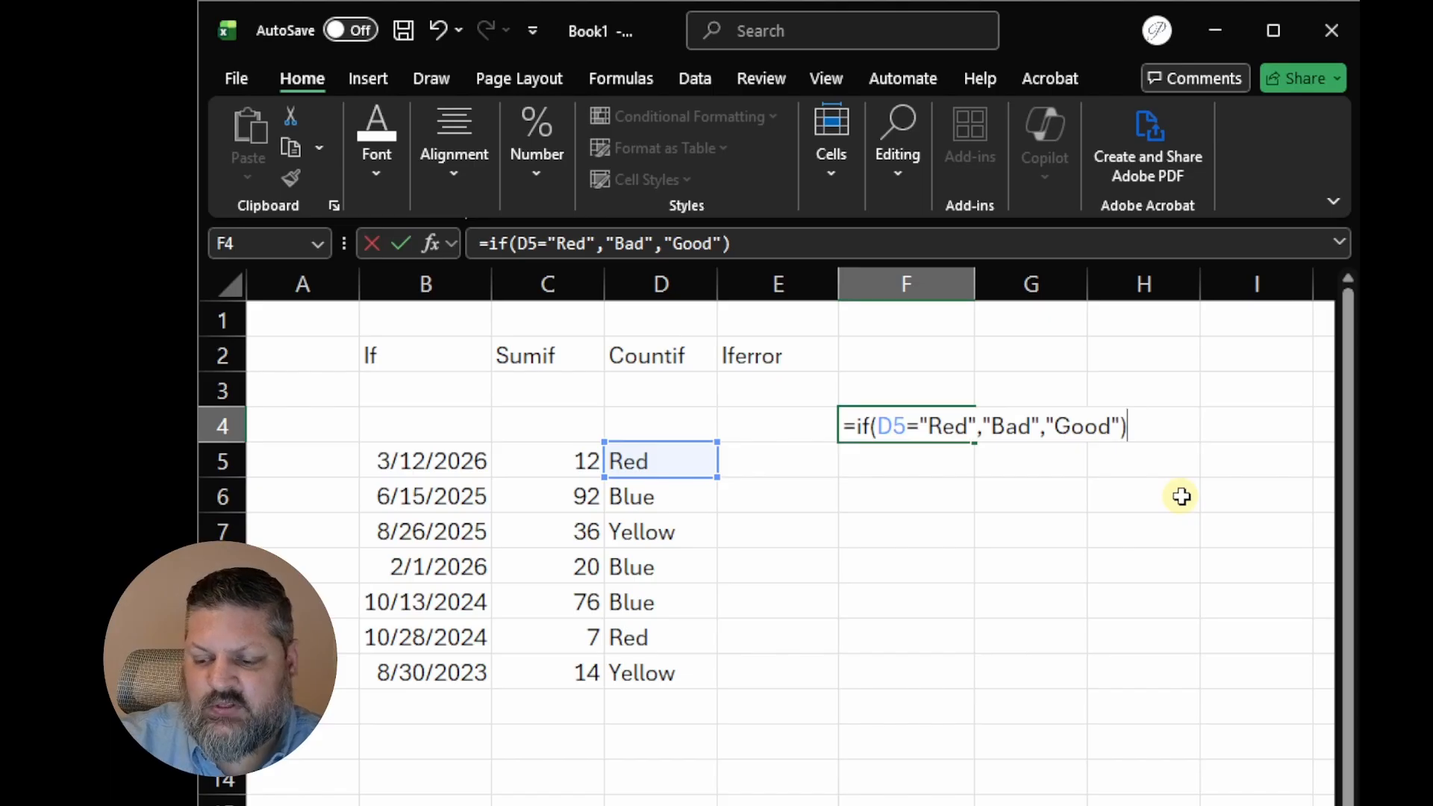
{"action": "key", "text": "Return"}
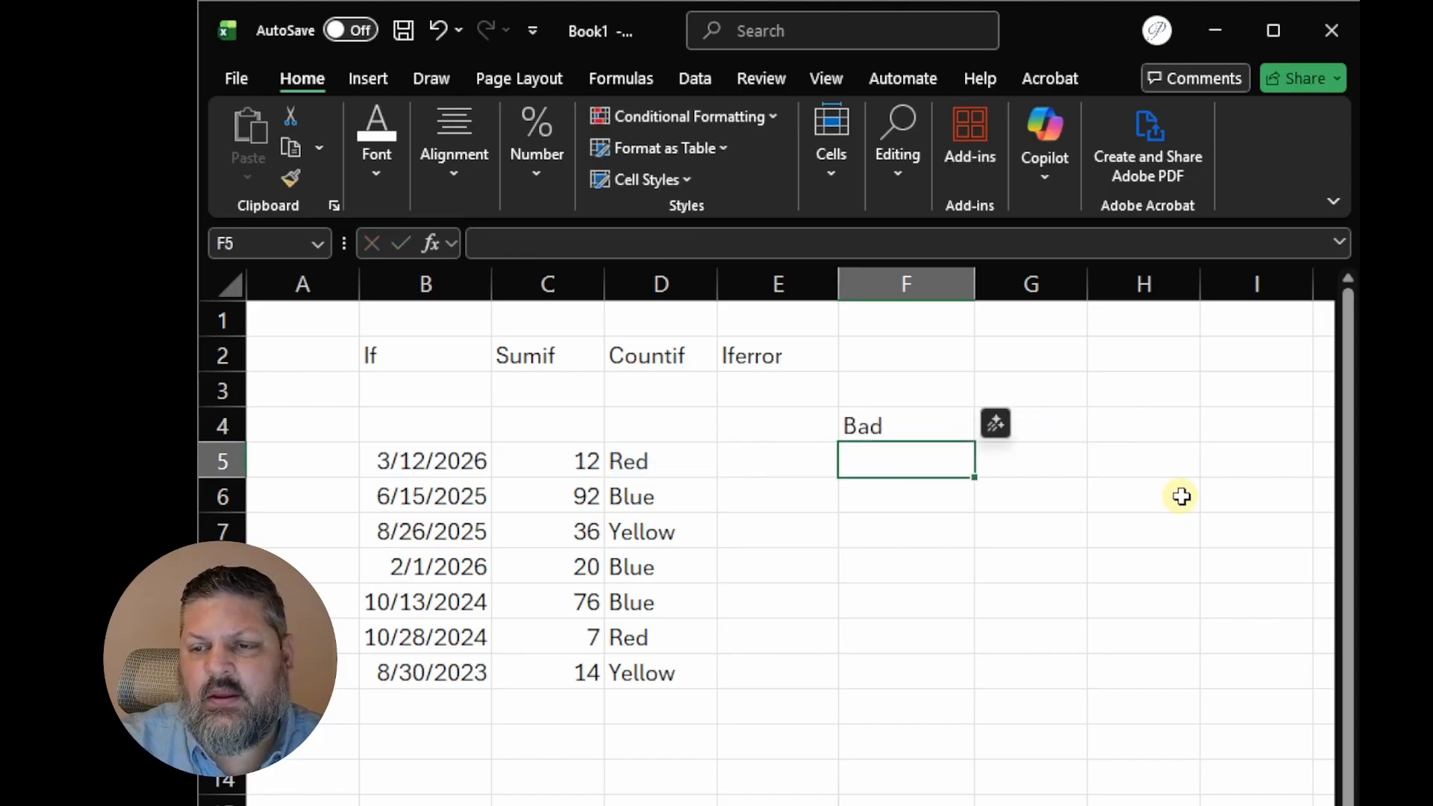
Replace the text in cell D5 with Blue to test the IF formula
{"action": "left_click", "coordinate": [664, 465]}
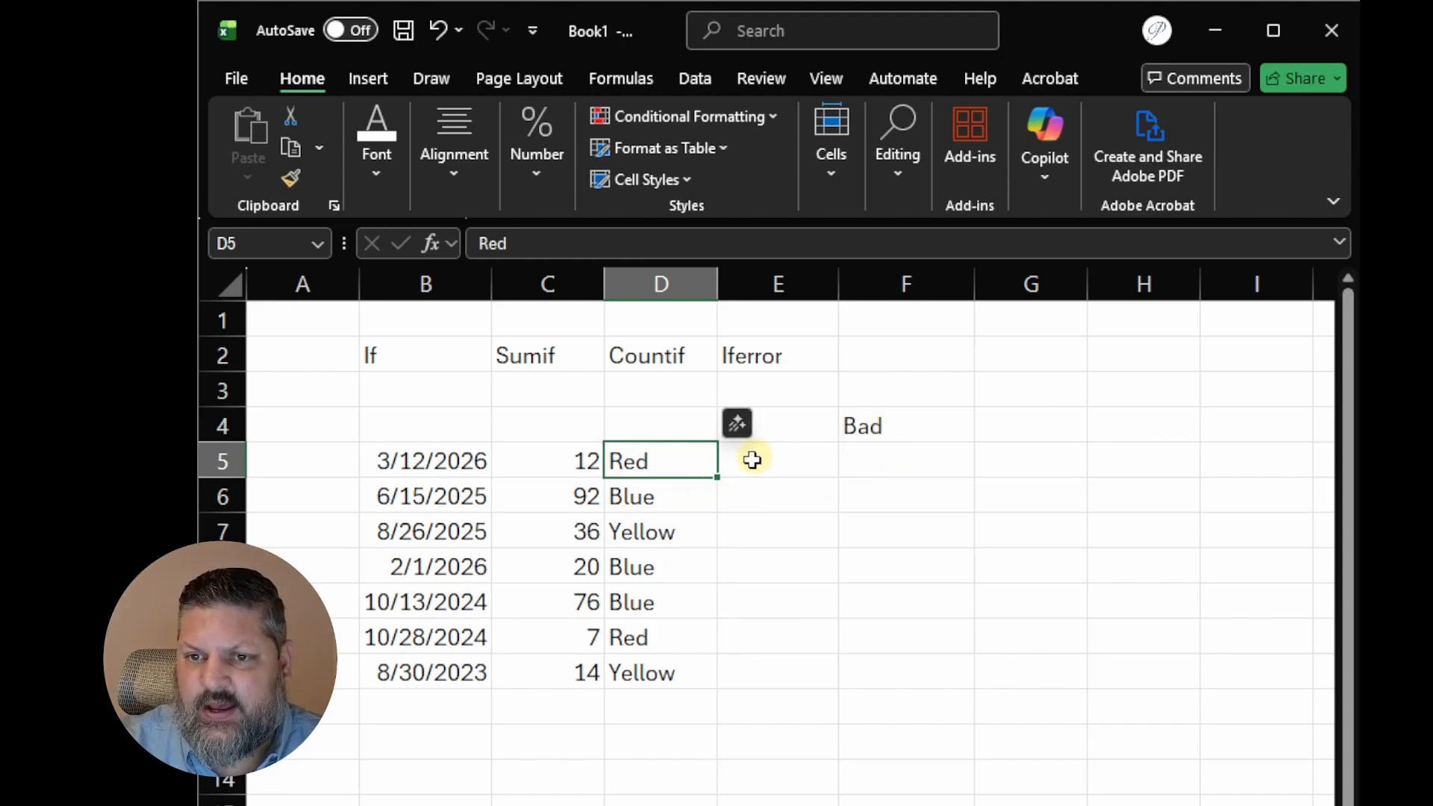
{"action": "double_click", "coordinate": [658, 460]}
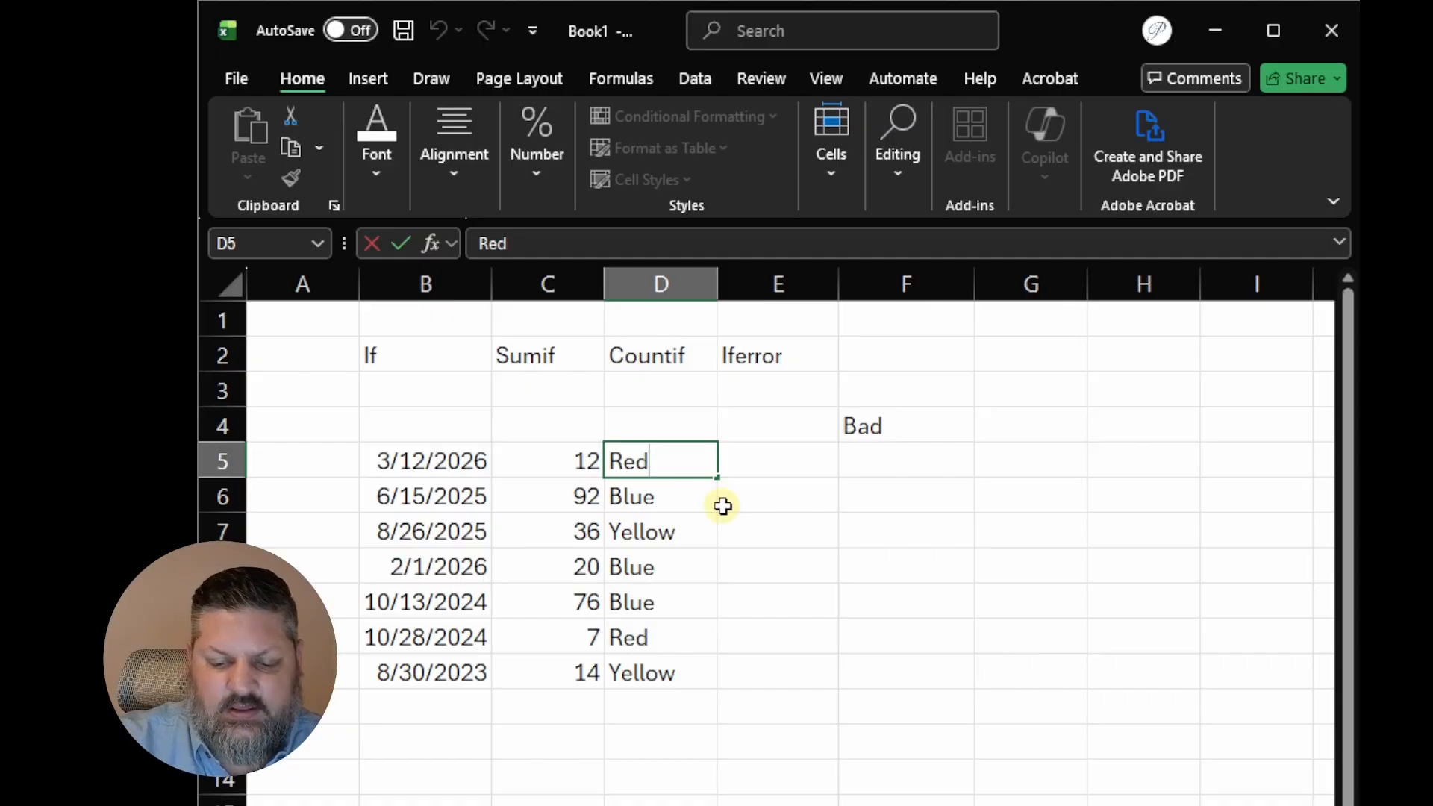
{"action": "key", "text": "BackSpace"}
{"action": "key", "text": "BackSpace"}
{"action": "key", "text": "BackSpace"}
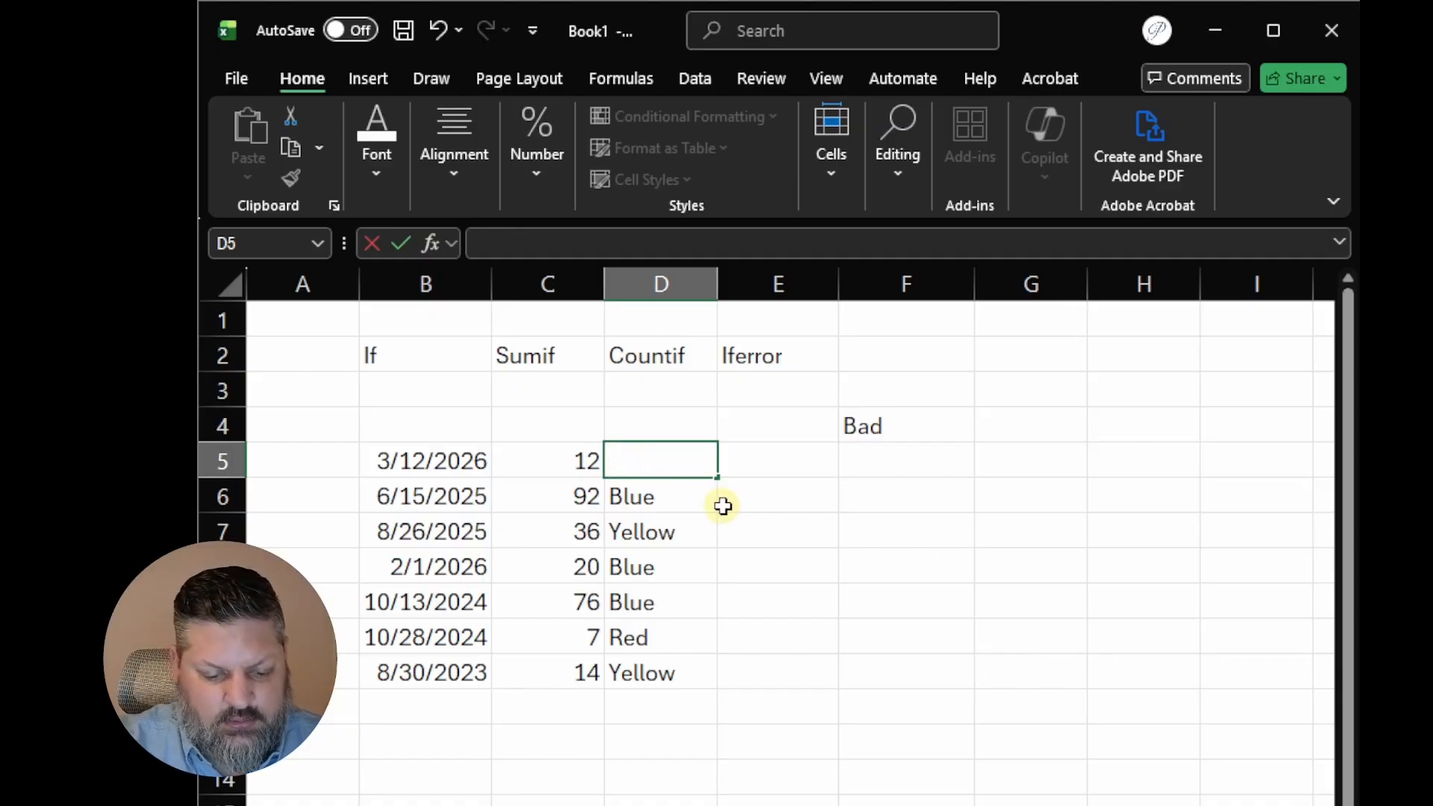
{"action": "type", "text": "Blue"}
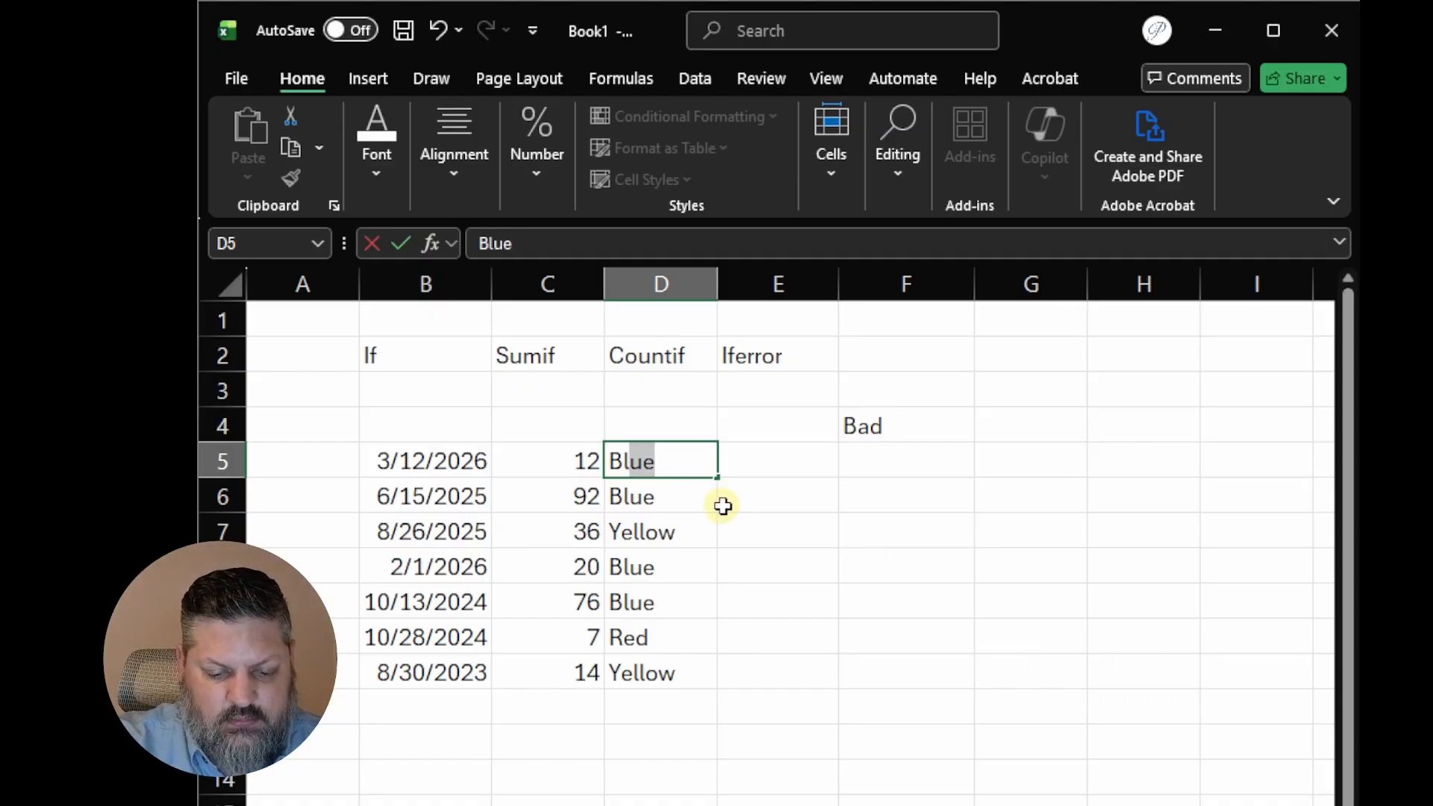
{"action": "key", "text": "Return"}
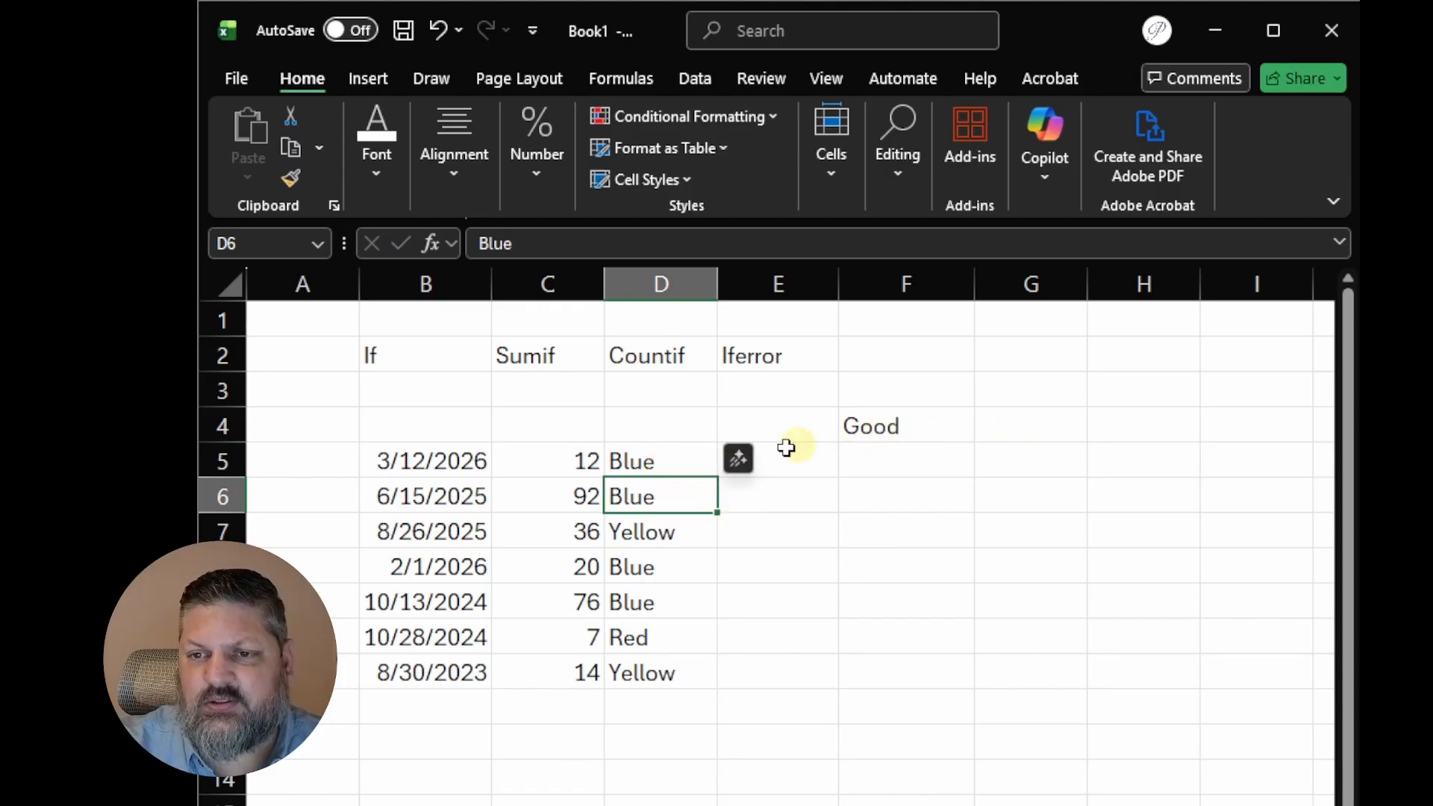
Set cell D5 back to Red
{"action": "left_click", "coordinate": [669, 465]}
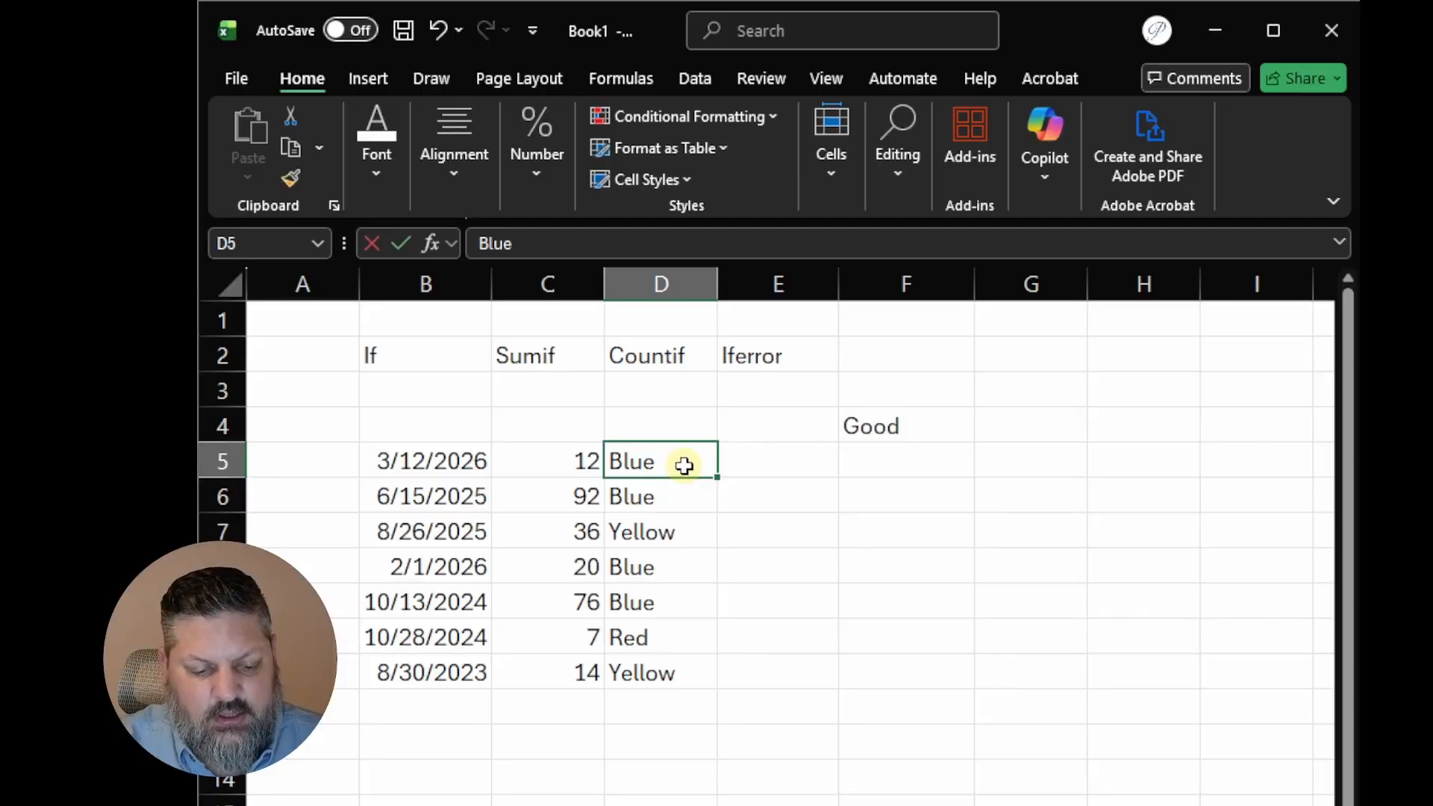
{"action": "type", "text": "Red"}
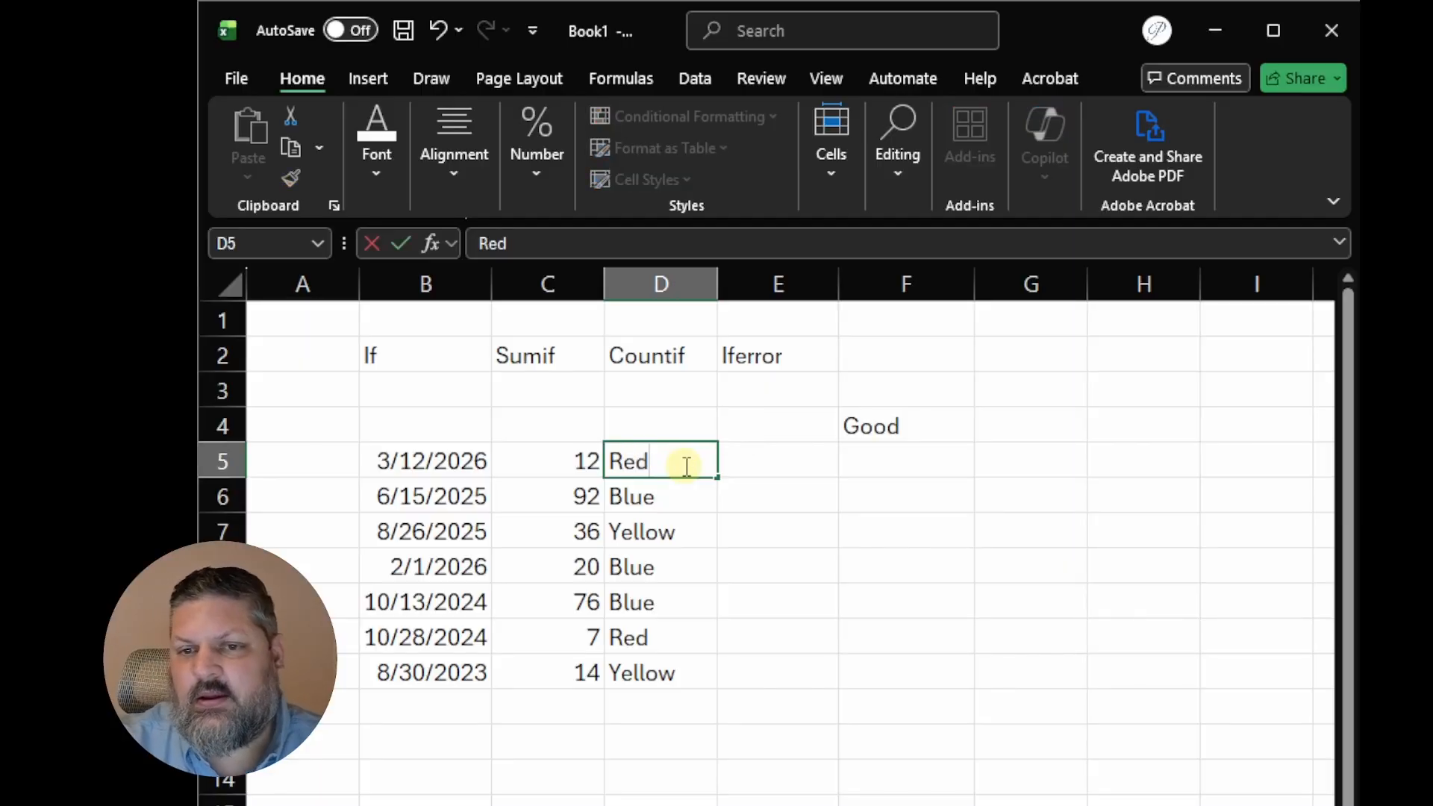
{"action": "key", "text": "Return"}
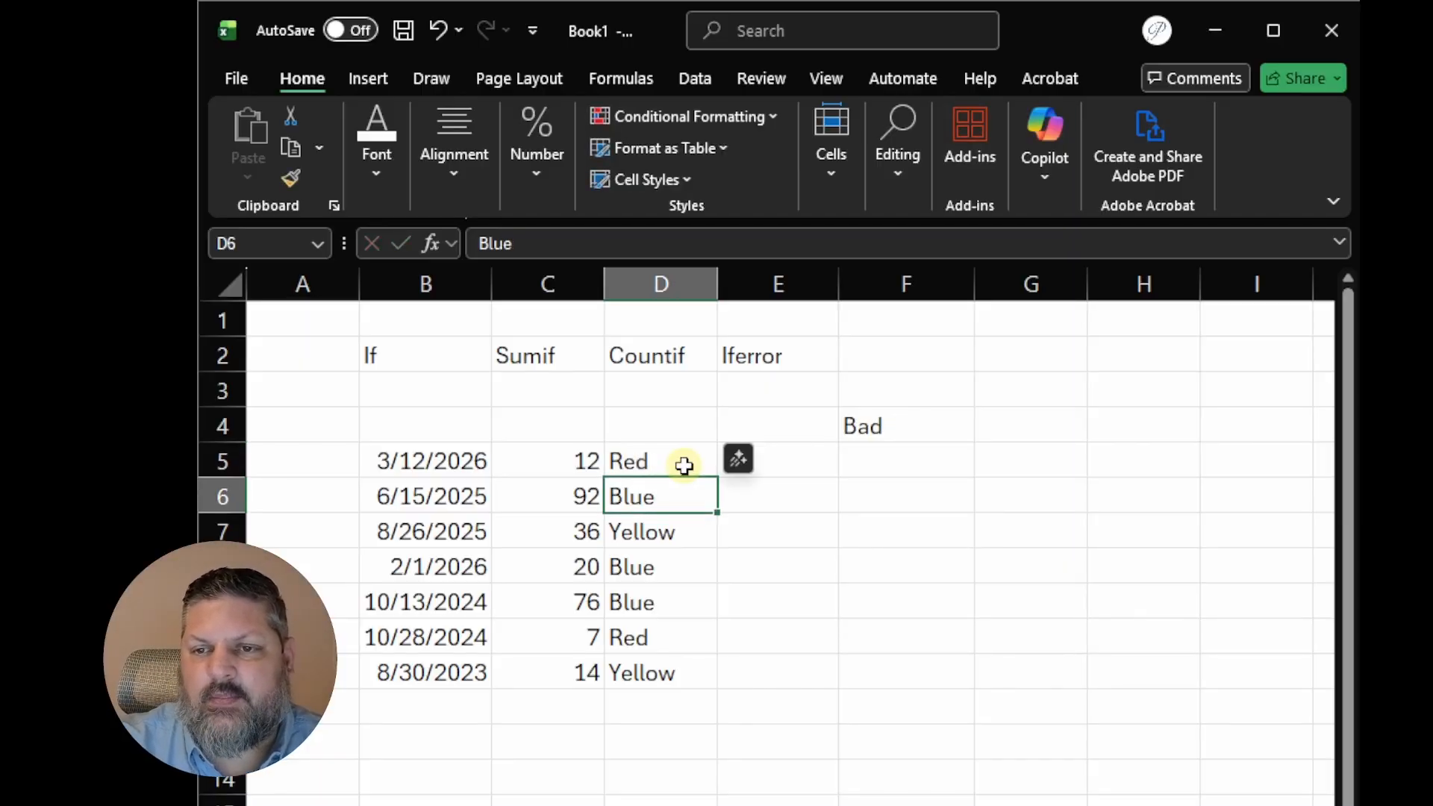
Examine the "Red" criterion inside the IF formula in F4 without editing the formula
{"action": "left_click", "coordinate": [684, 465]}
{"action": "double_click", "coordinate": [877, 426]}
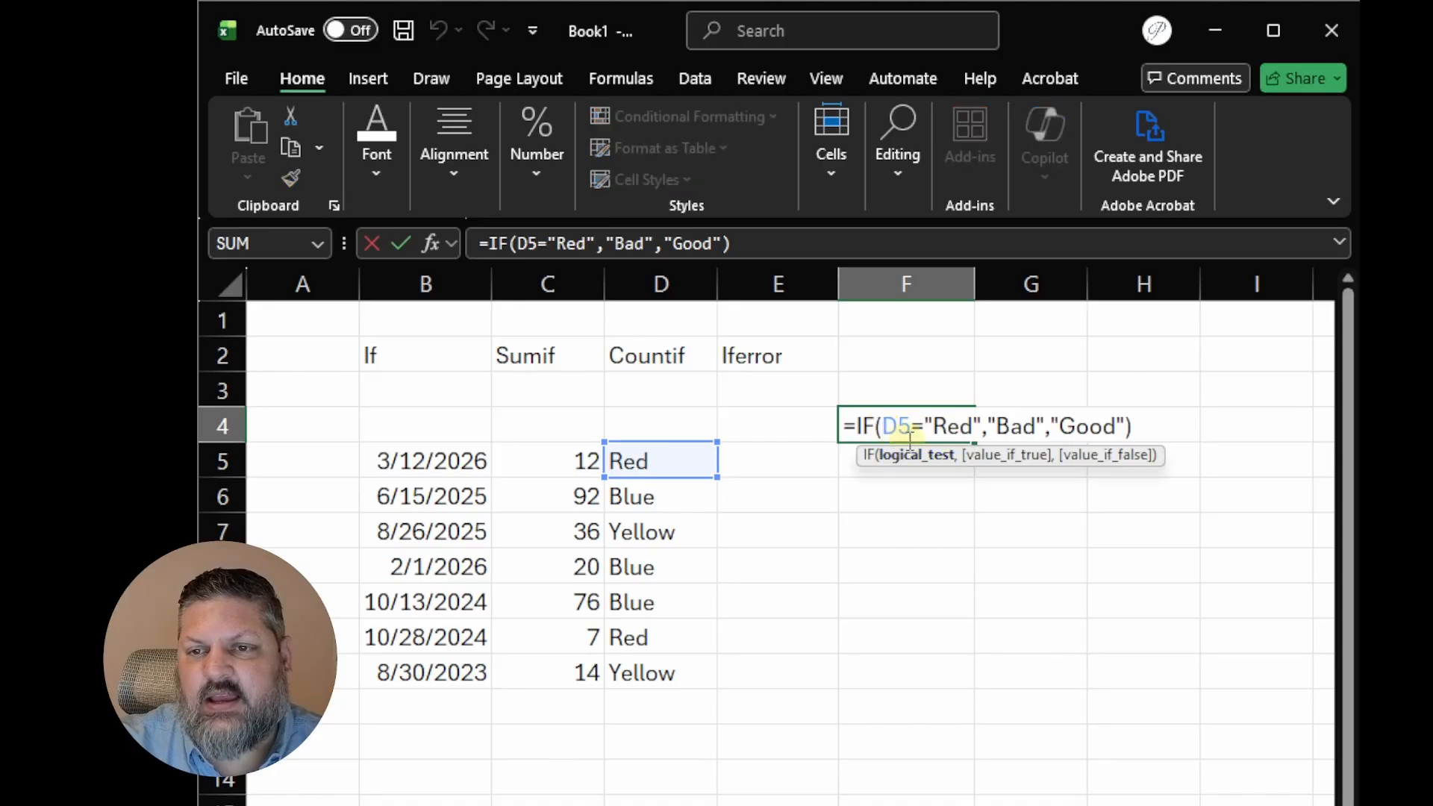
{"action": "left_click_drag", "start_coordinate": [932, 426], "coordinate": [972, 427]}
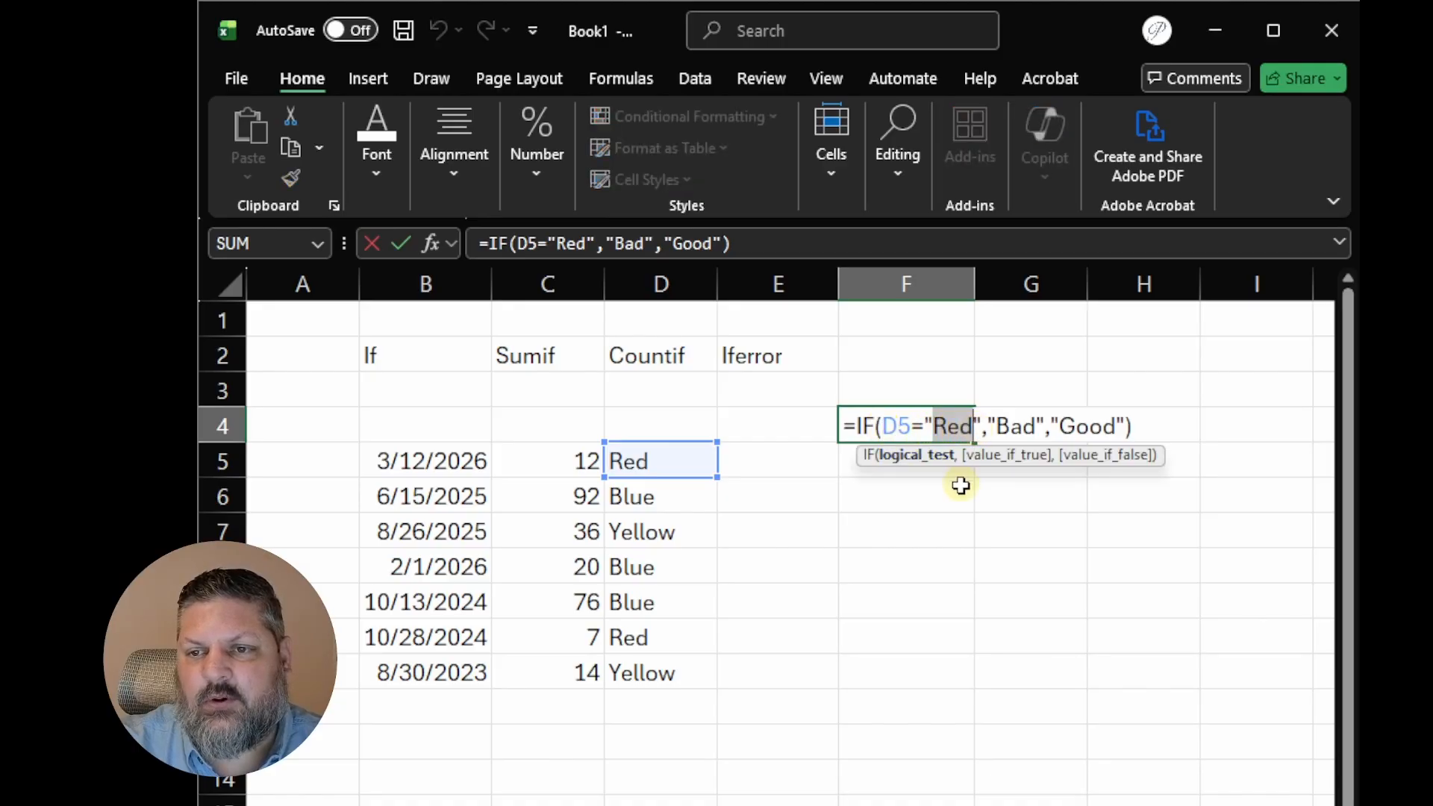
{"action": "key", "text": "Escape"}
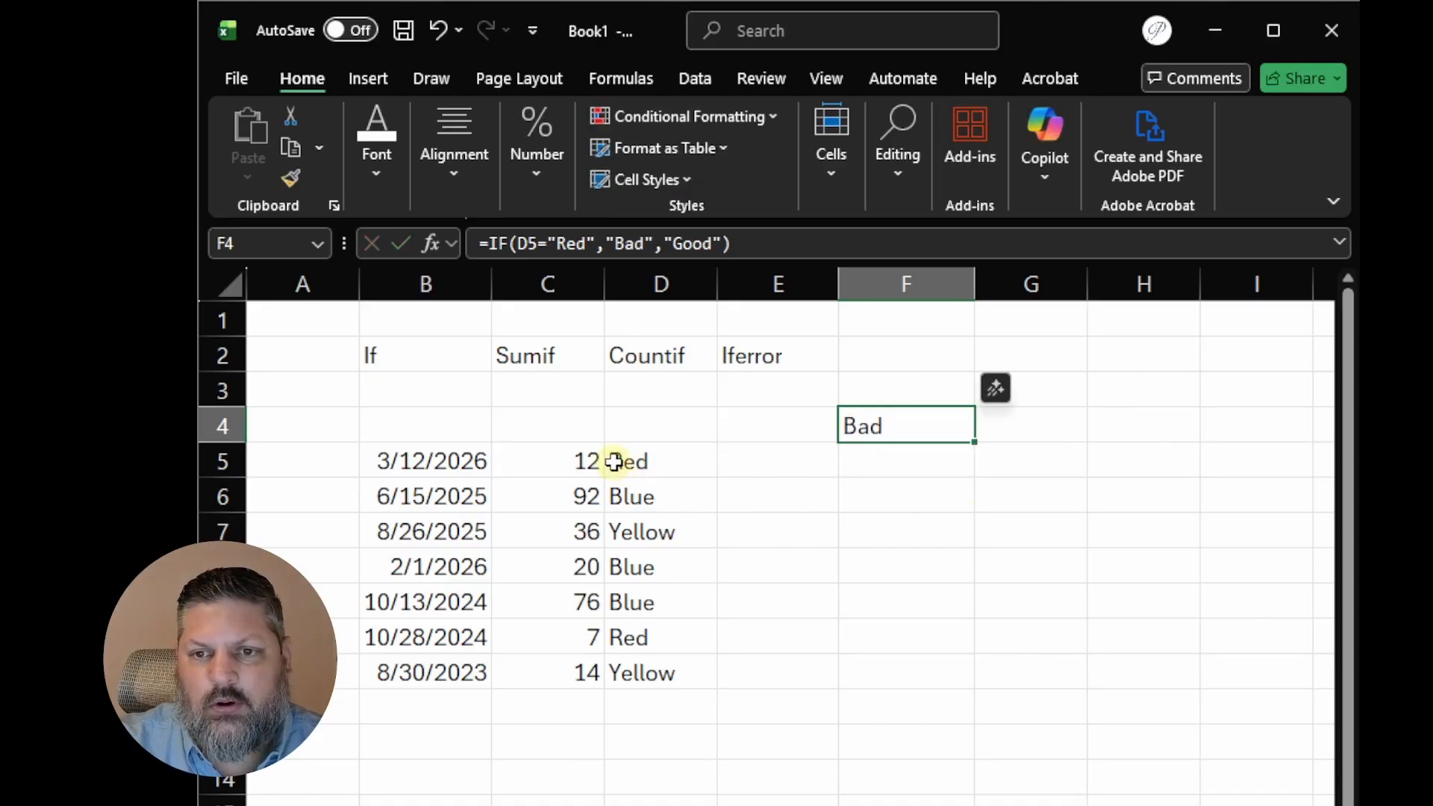
Change the text in cell D5 to lowercase red to test the formula's case sensitivity
{"action": "double_click", "coordinate": [615, 460]}
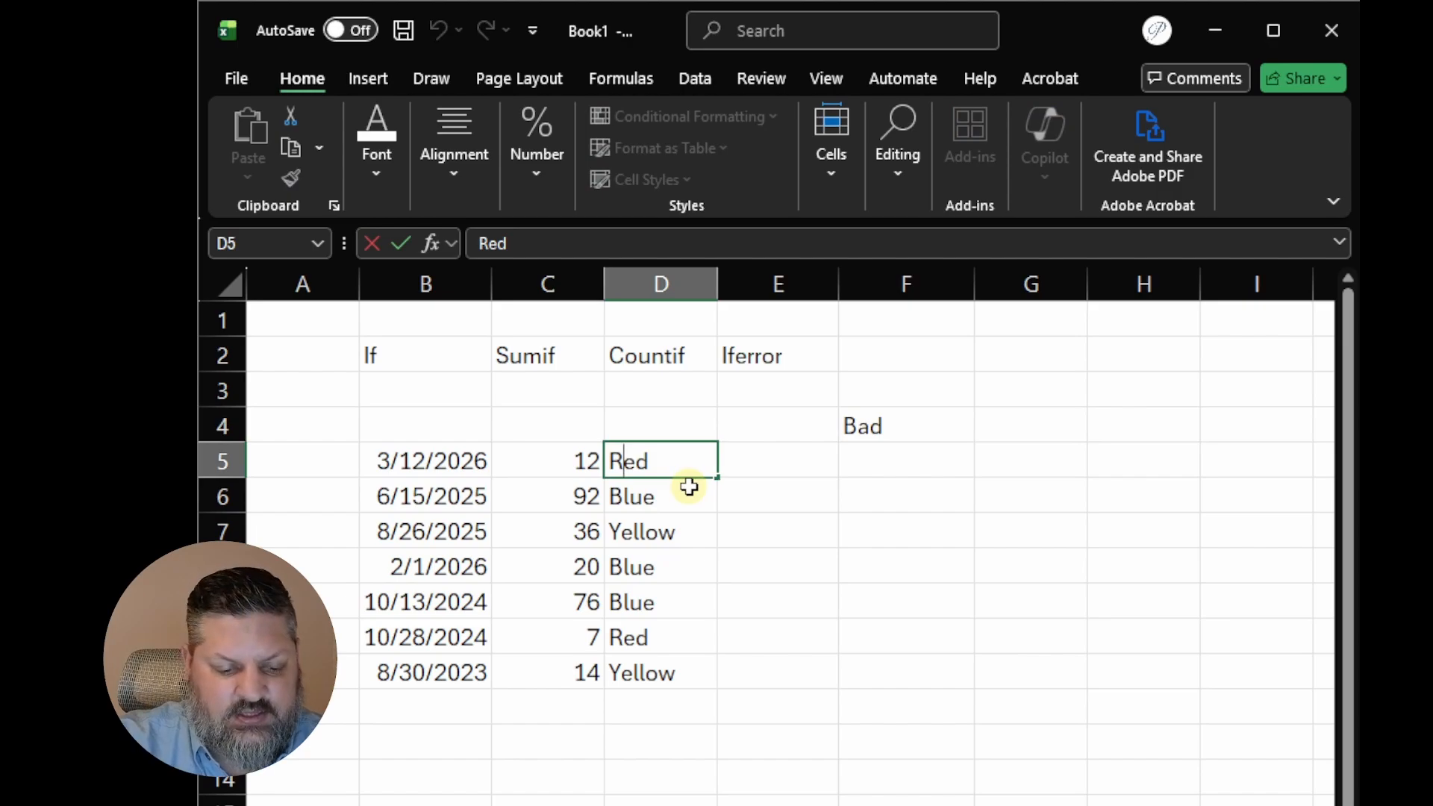
{"action": "key", "text": "BackSpace"}
{"action": "type", "text": "r"}
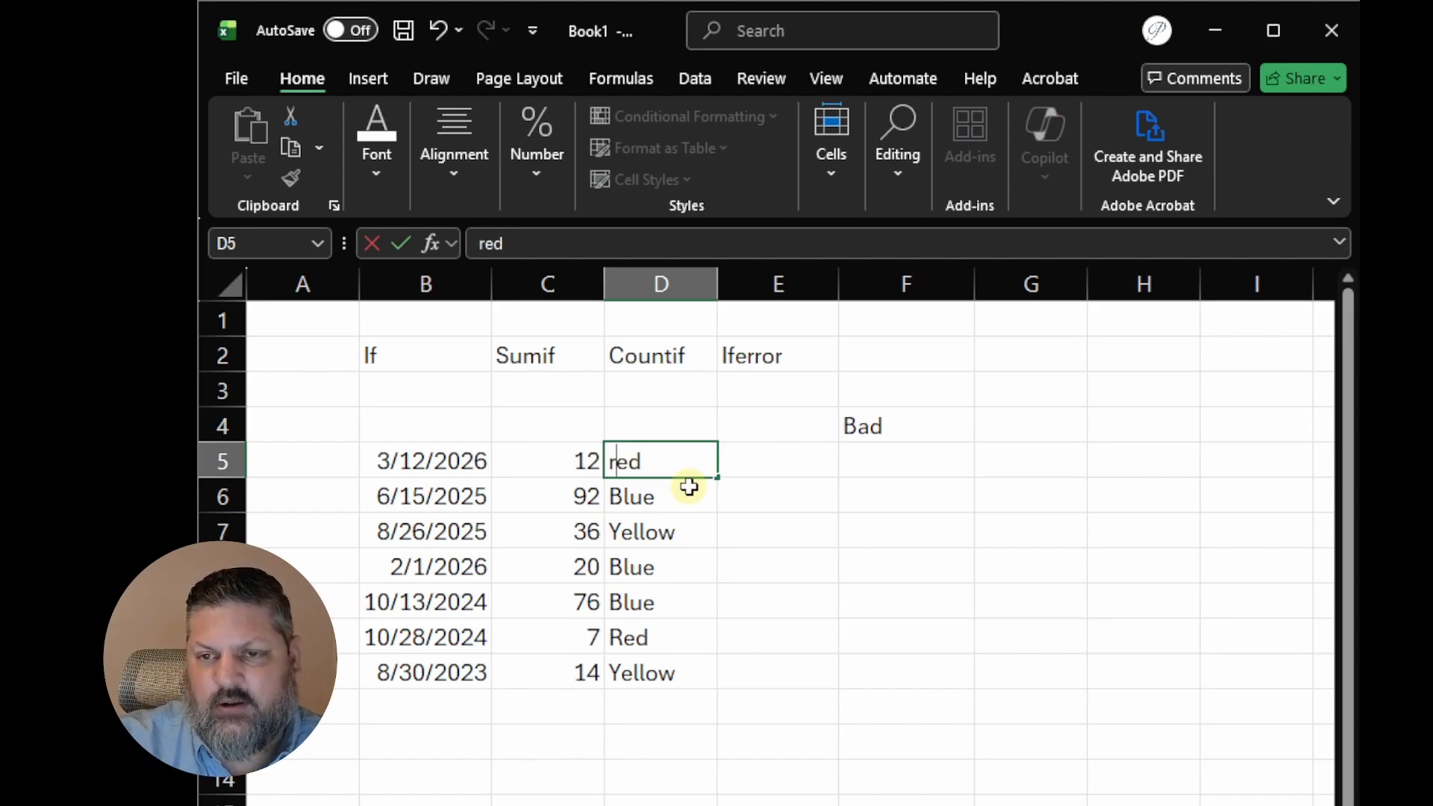
{"action": "key", "text": "Return"}
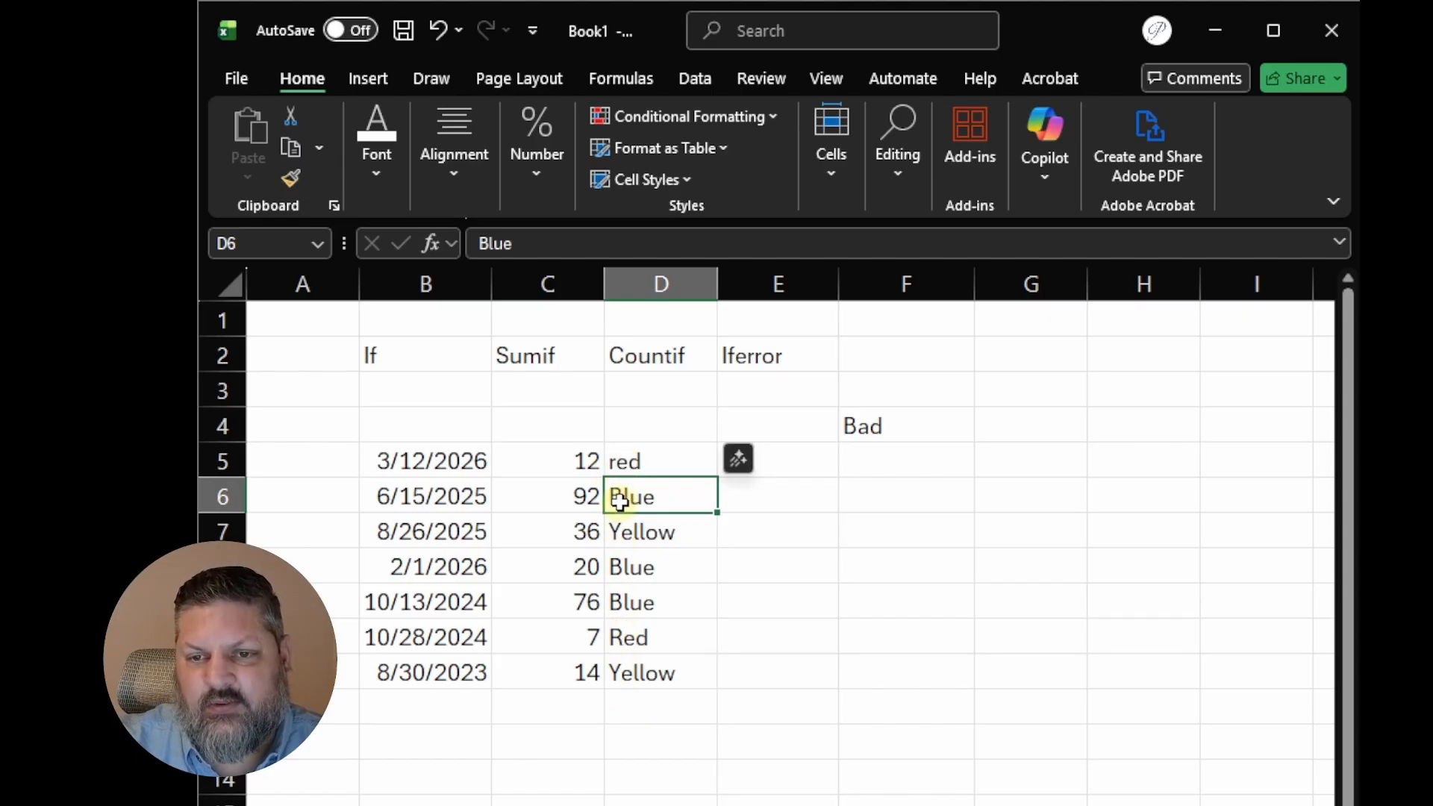
Restore the capital R in cell D5 so it reads Red
{"action": "double_click", "coordinate": [616, 465]}
{"action": "key", "text": "BackSpace"}
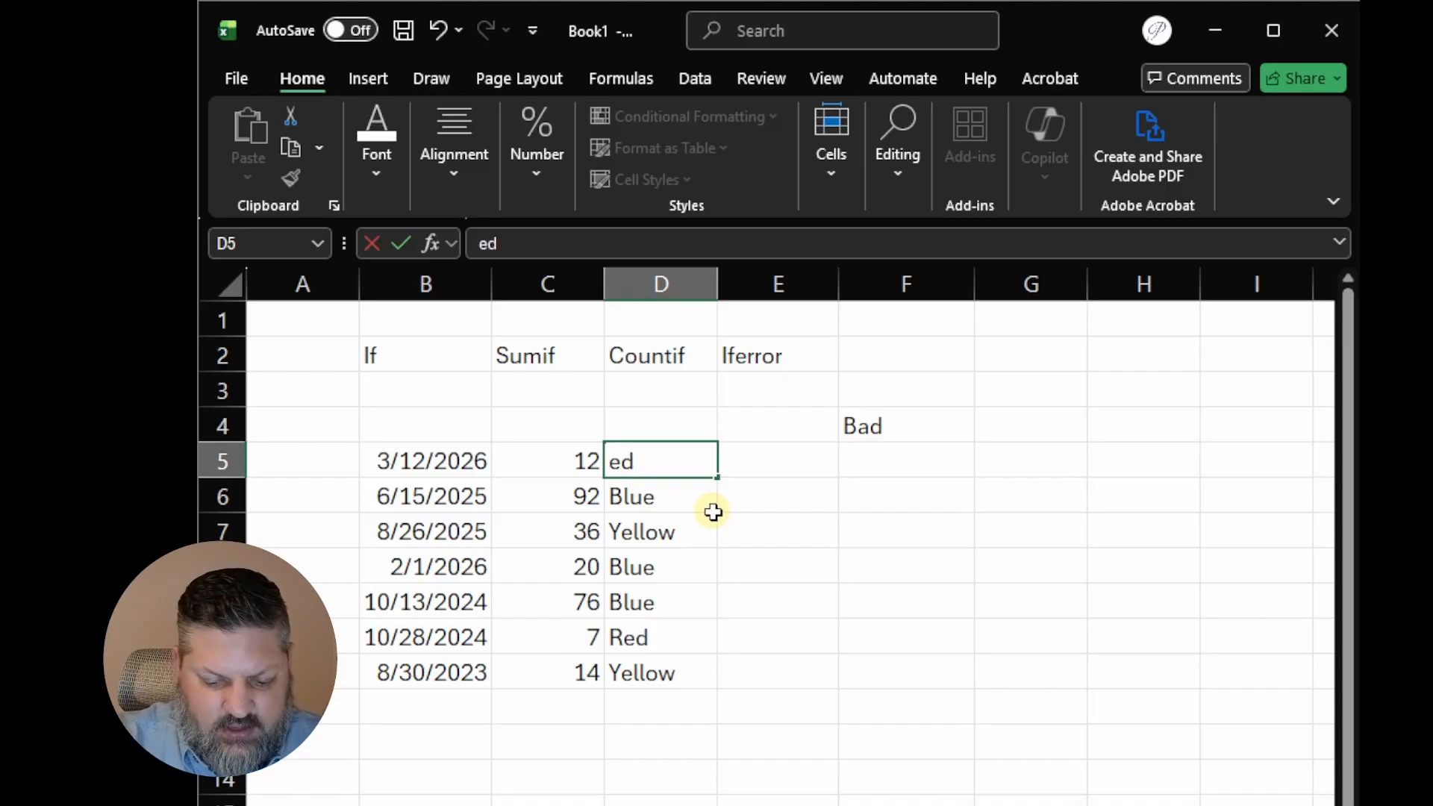
{"action": "type", "text": "R"}
{"action": "key", "text": "Return"}
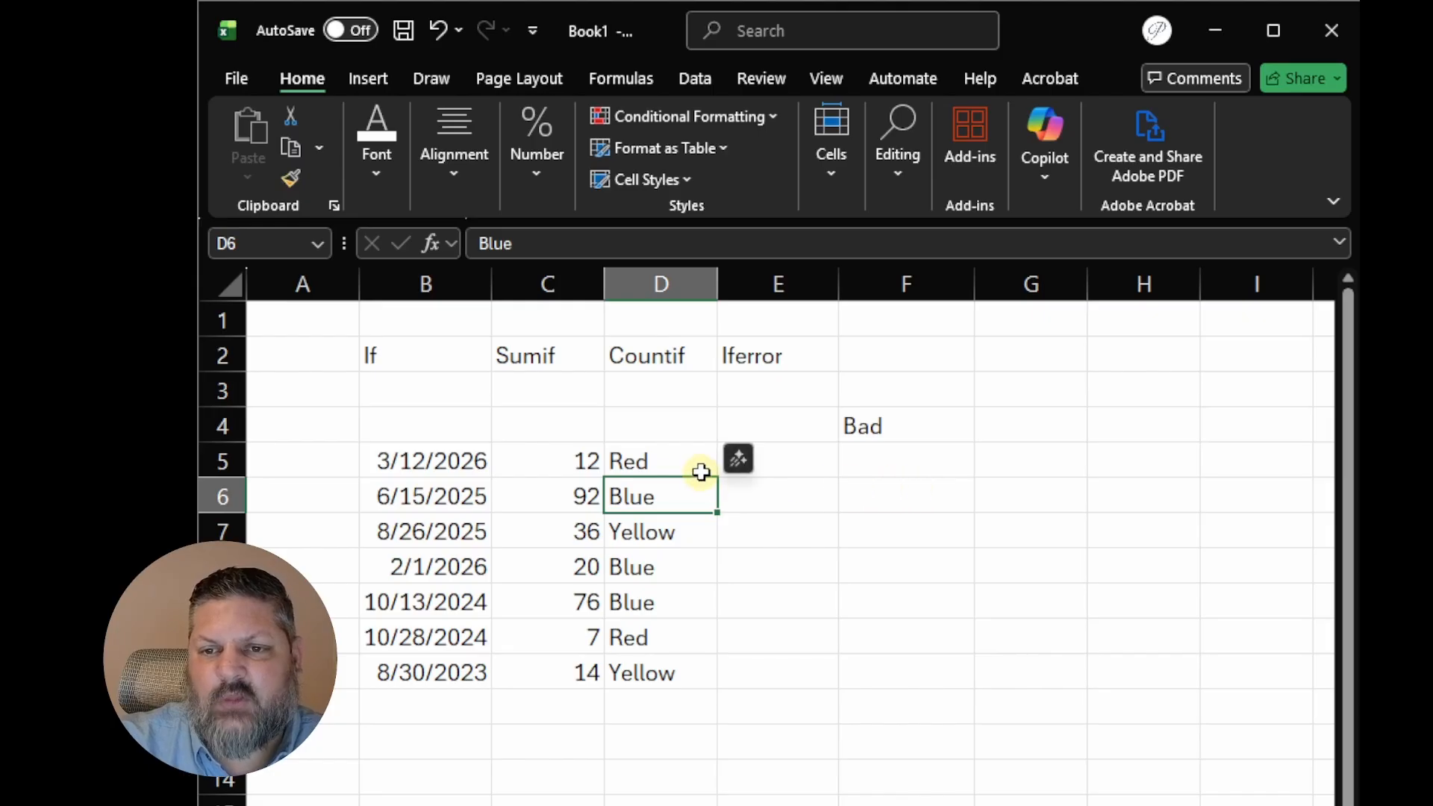
Remove the "Good" value from the IF formula in F4, leaving the value_if_false argument empty after the comma
{"action": "left_click", "coordinate": [927, 423]}
{"action": "key", "text": "F2"}
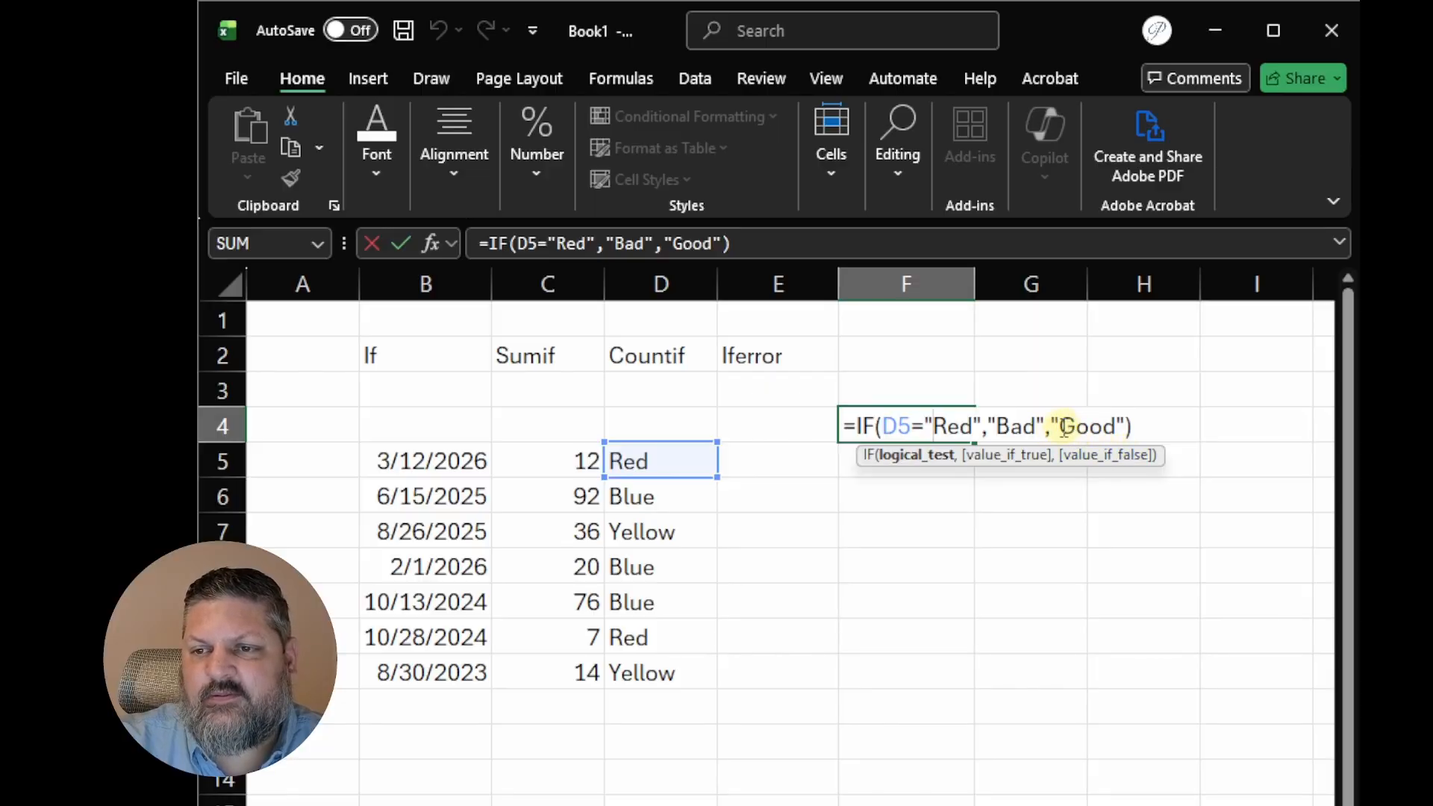
{"action": "left_click_drag", "start_coordinate": [1054, 432], "coordinate": [1125, 426]}
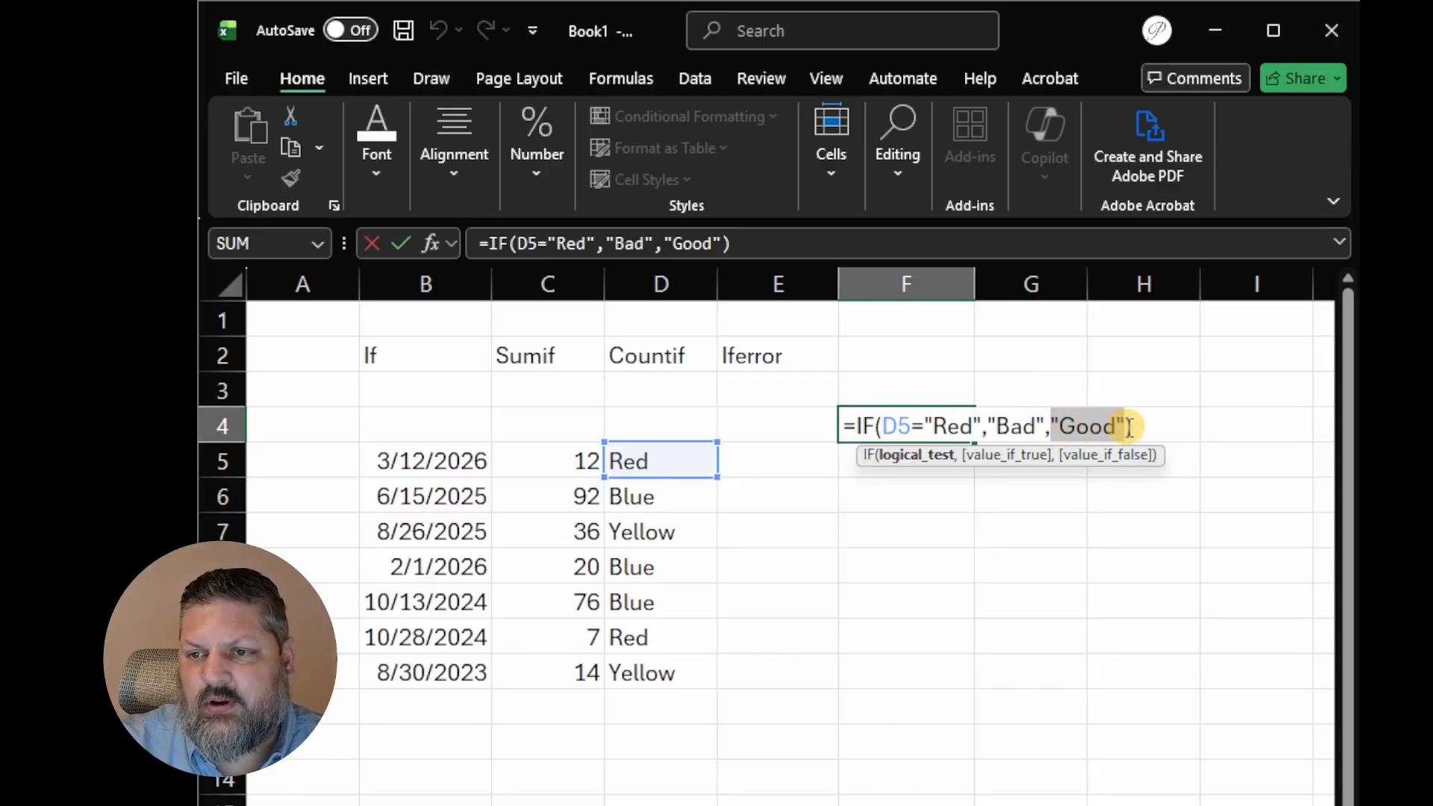
{"action": "key", "text": "BackSpace"}
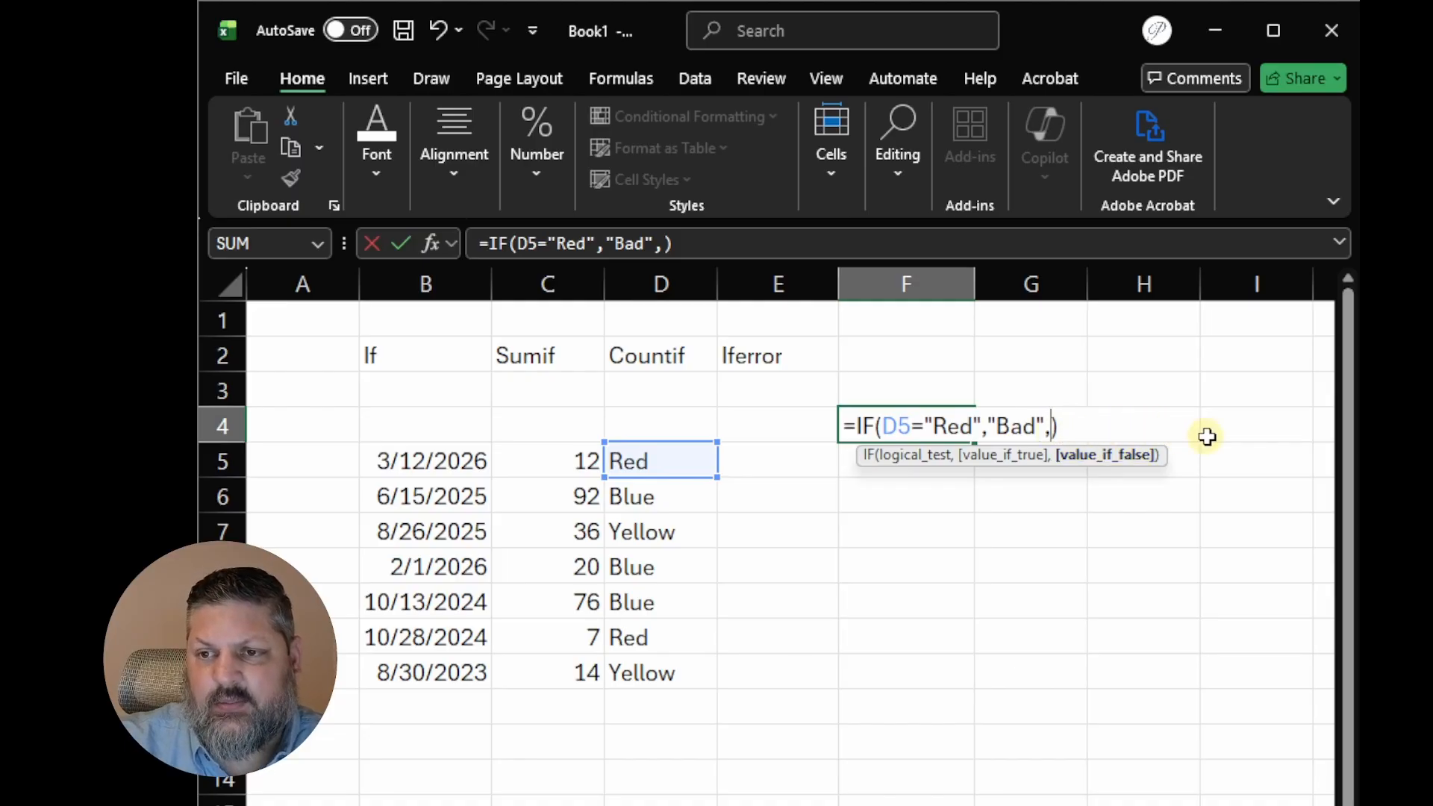
{"action": "key", "text": "Return"}
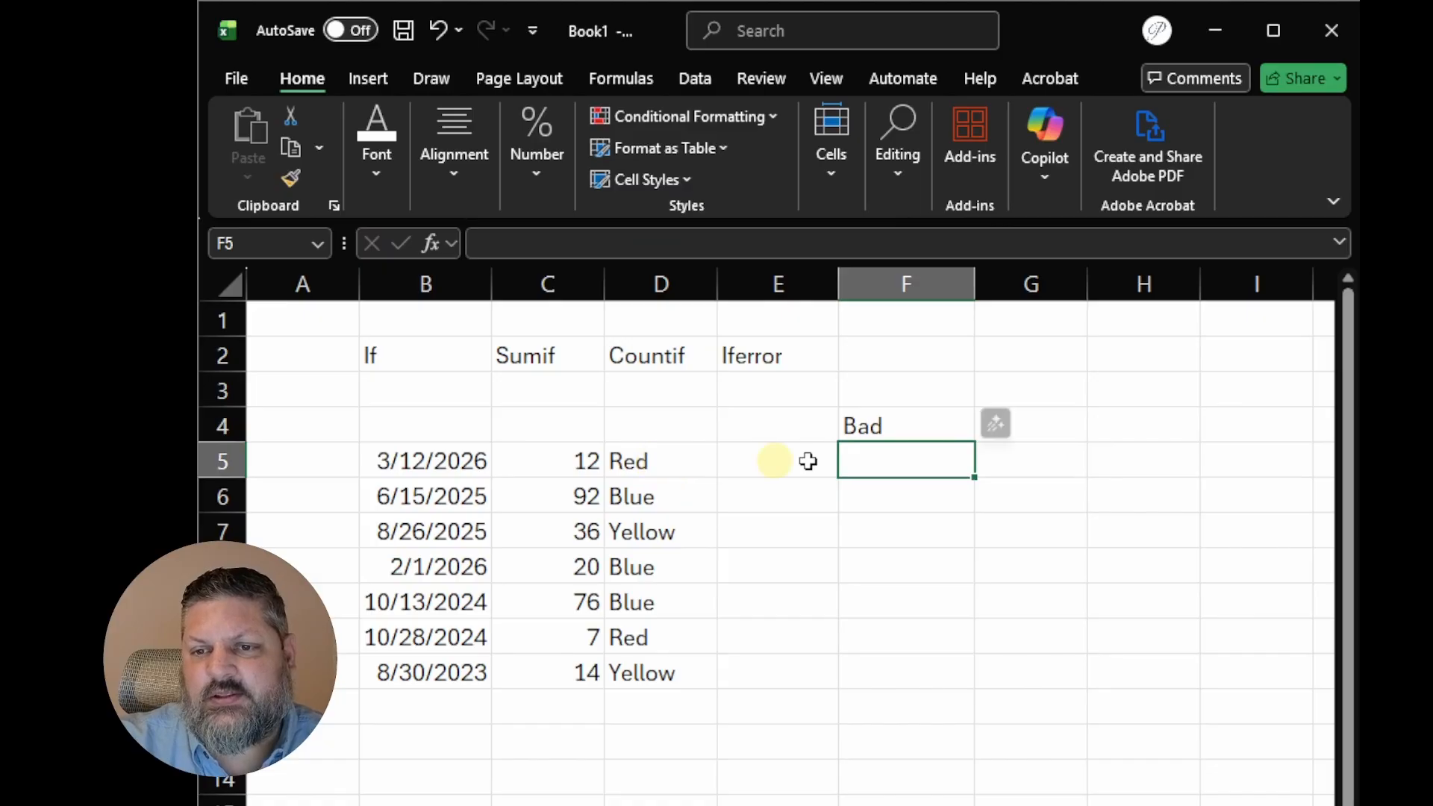
Change the text in cell D5 to Violet and check the IF formula in F4
{"action": "left_click", "coordinate": [681, 462]}
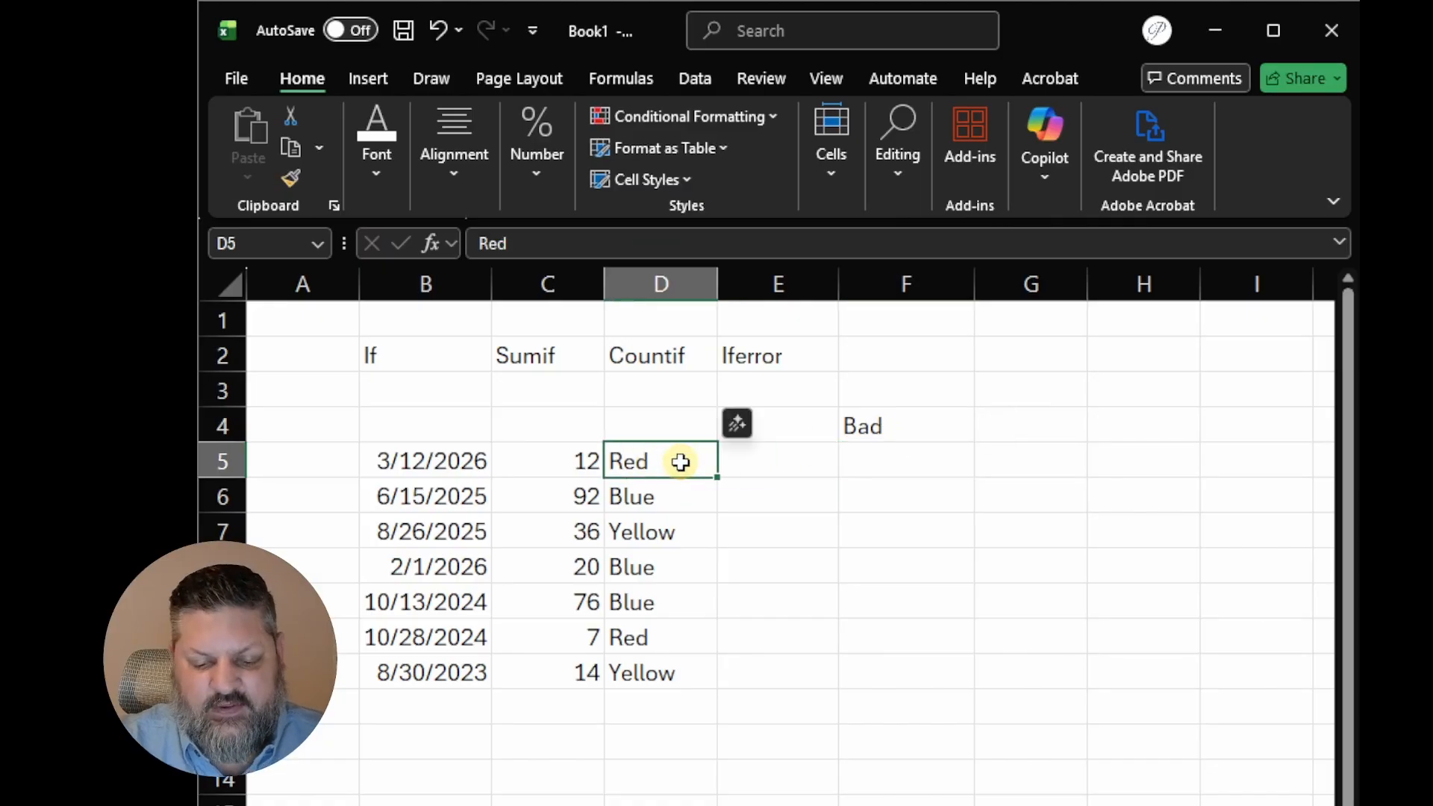
{"action": "type", "text": "Violk"}
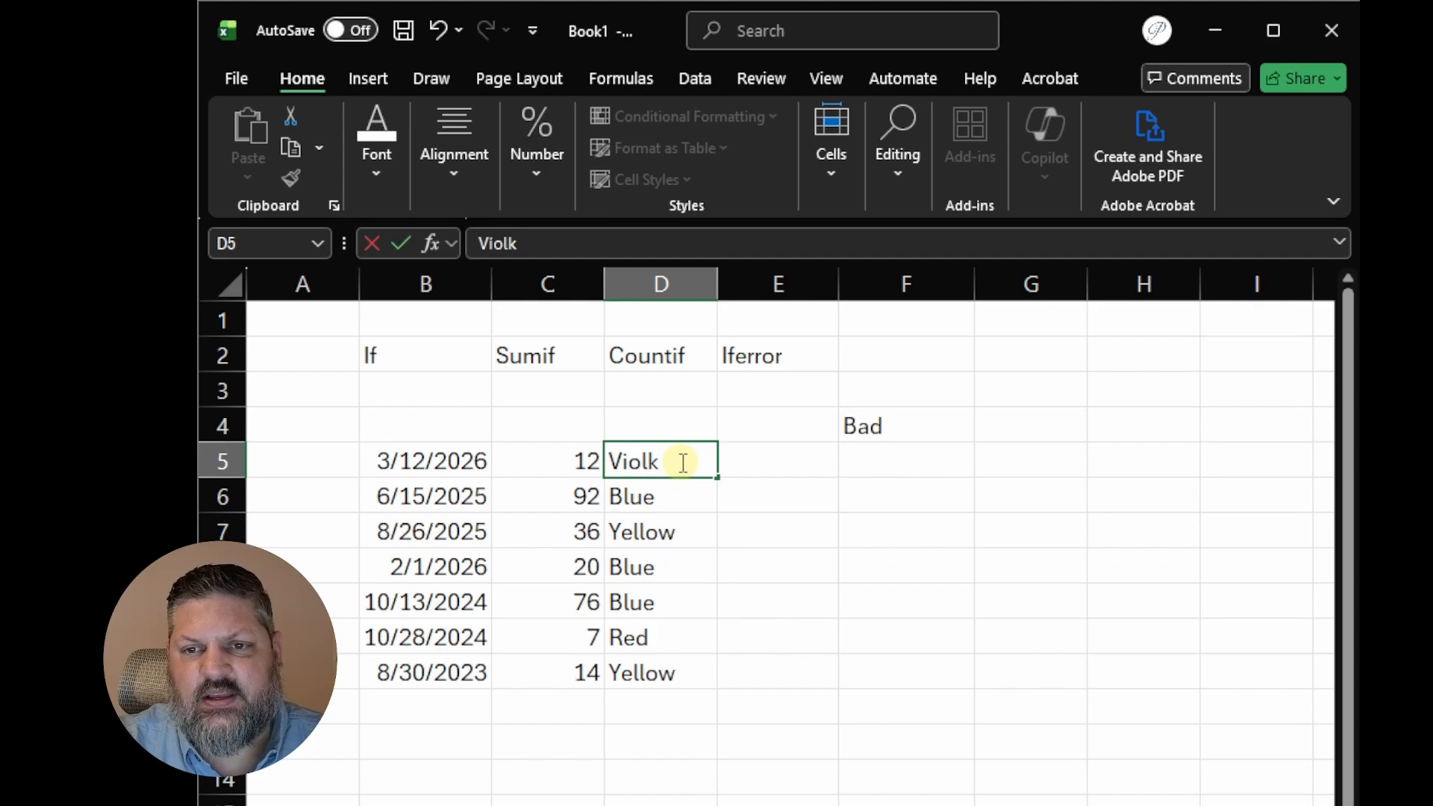
{"action": "key", "text": "BackSpace"}
{"action": "type", "text": "e"}
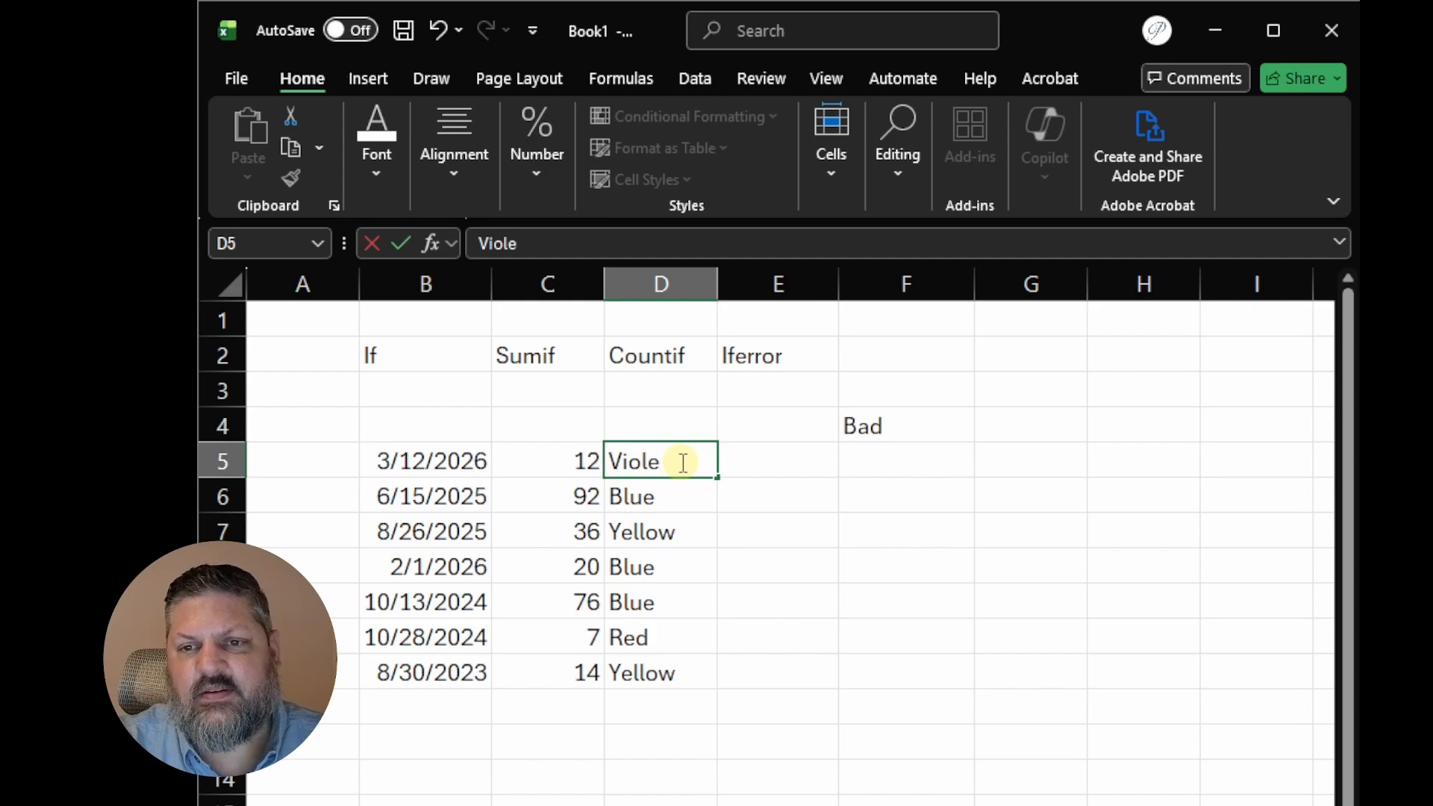
{"action": "type", "text": "t"}
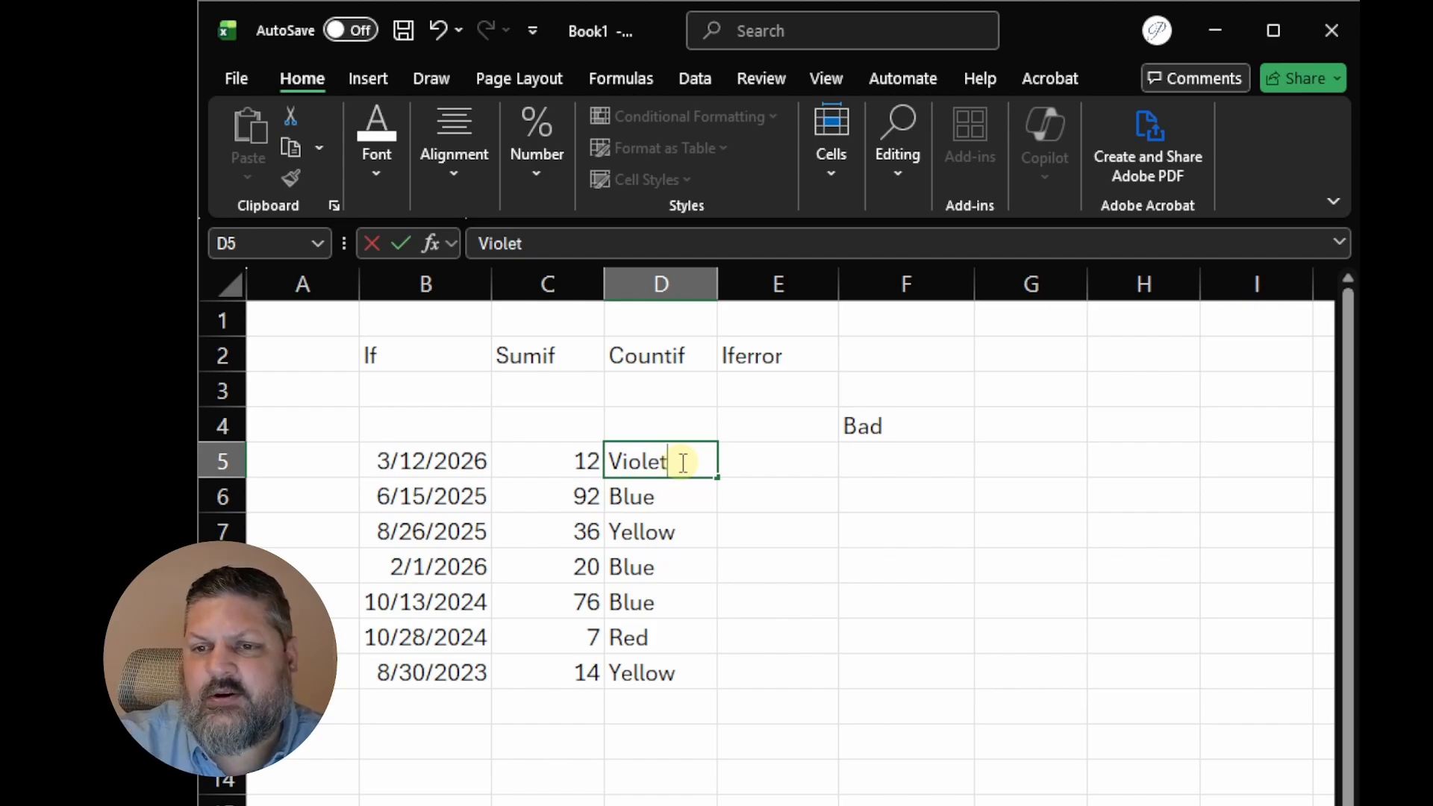
{"action": "key", "text": "Return"}
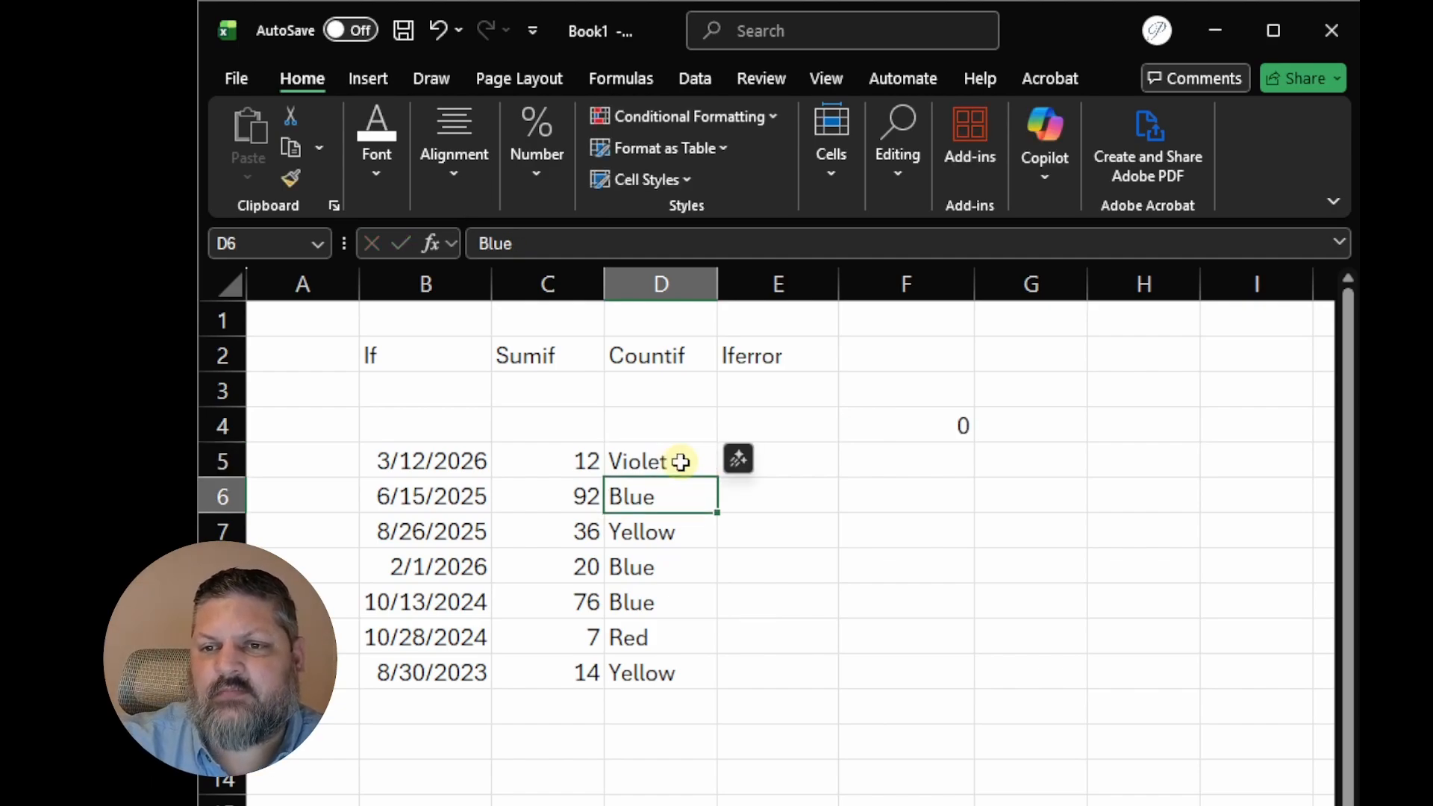
{"action": "left_click", "coordinate": [913, 427]}
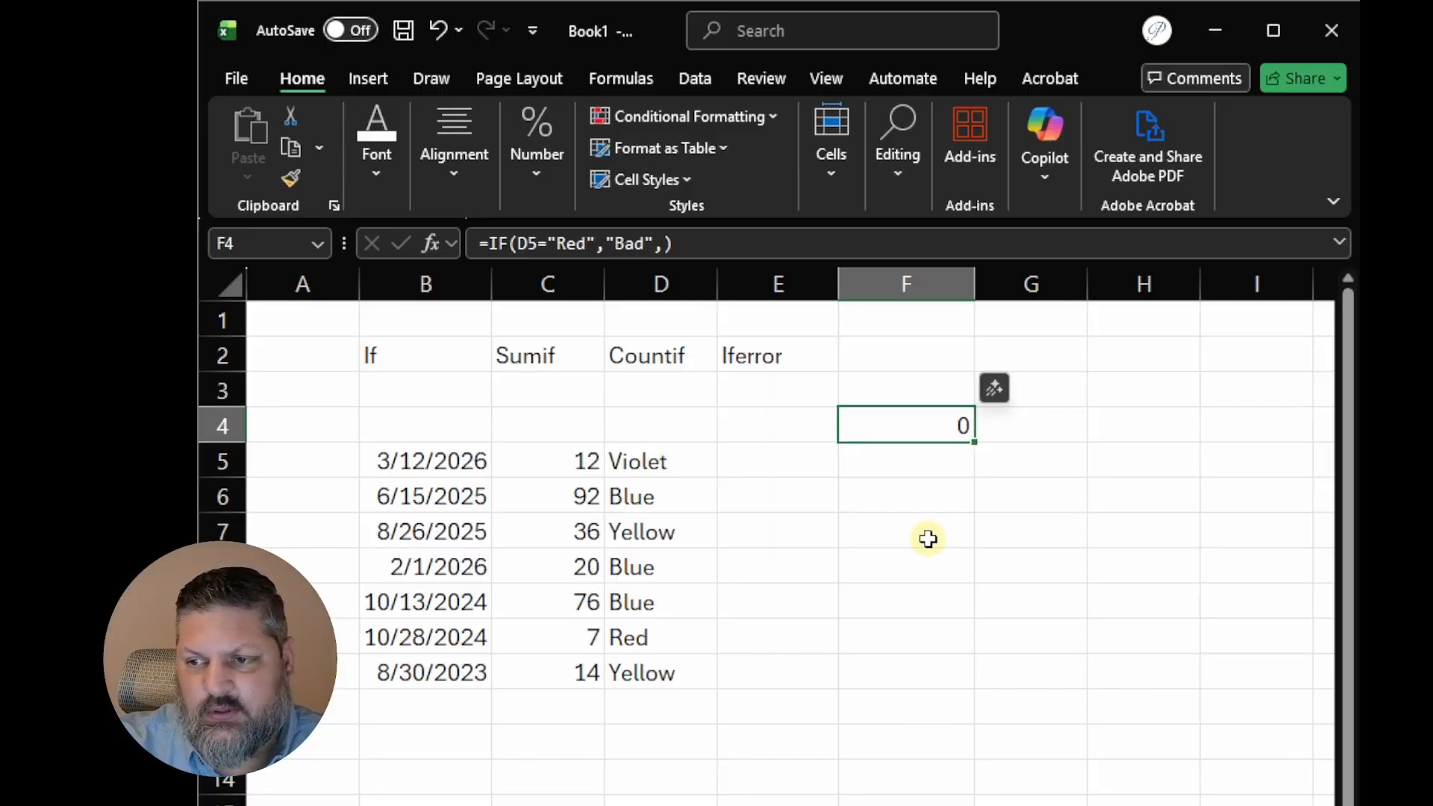
Set cell D5 back to Red so the IF formula's test is met
{"action": "left_click", "coordinate": [675, 461]}
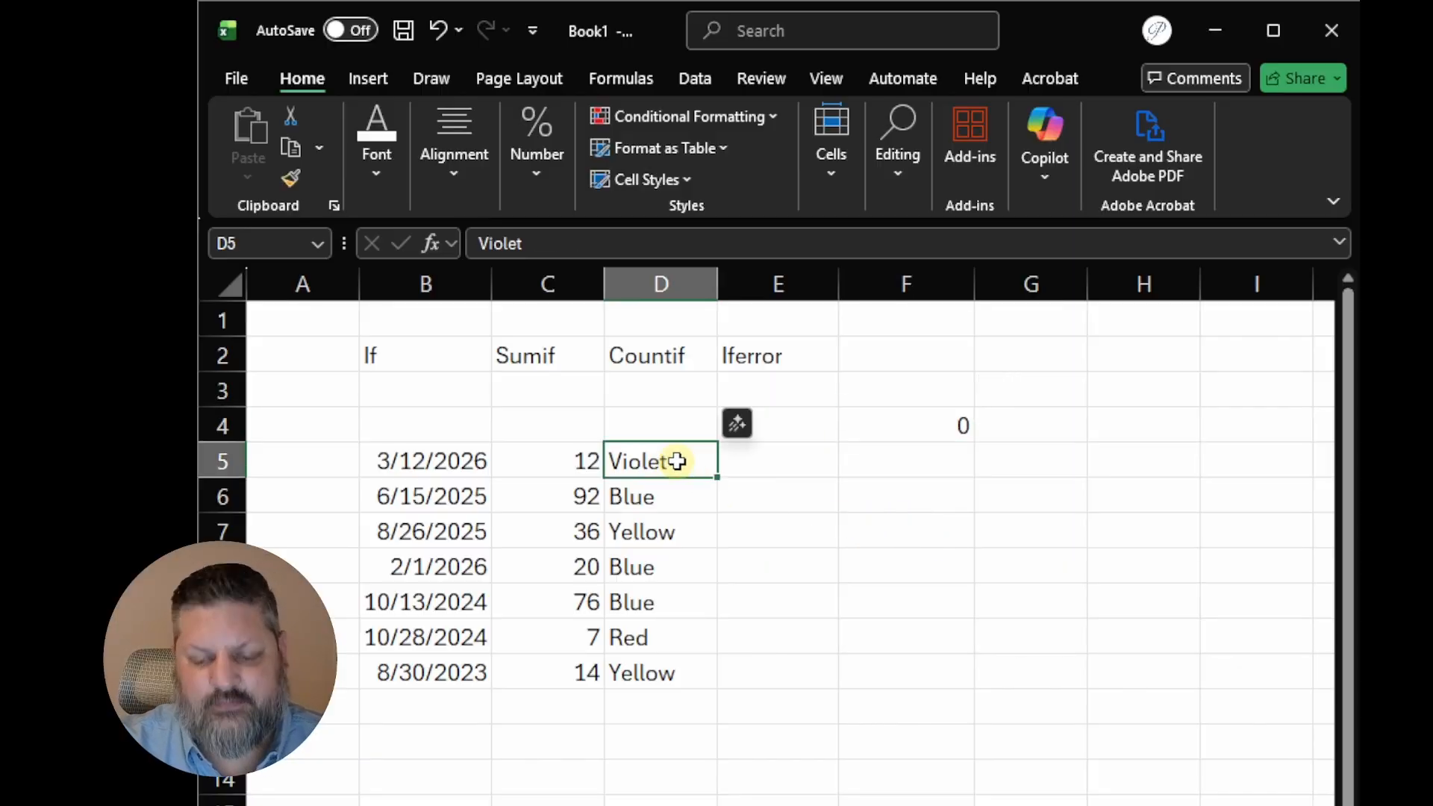
{"action": "type", "text": "Red"}
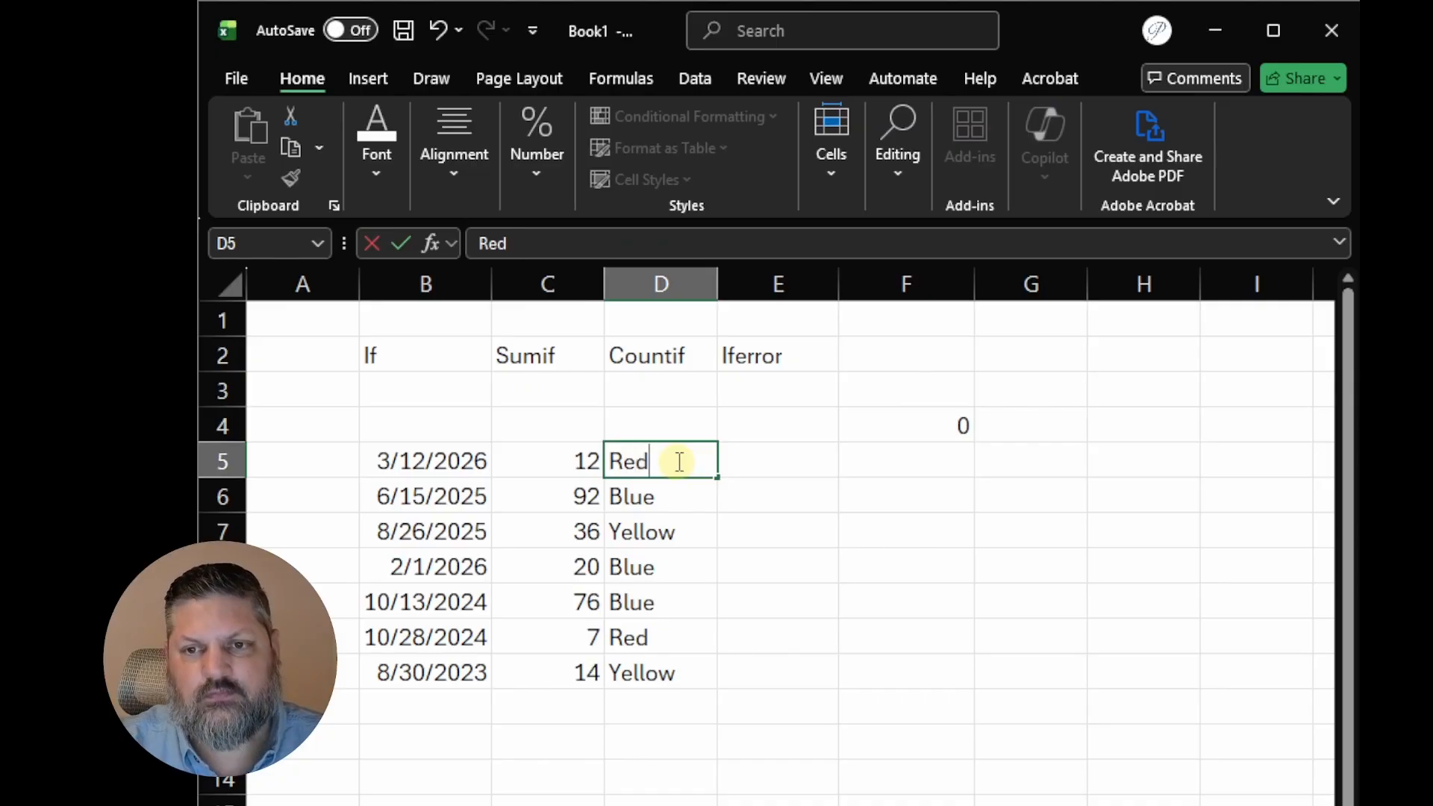
{"action": "key", "text": "Return"}
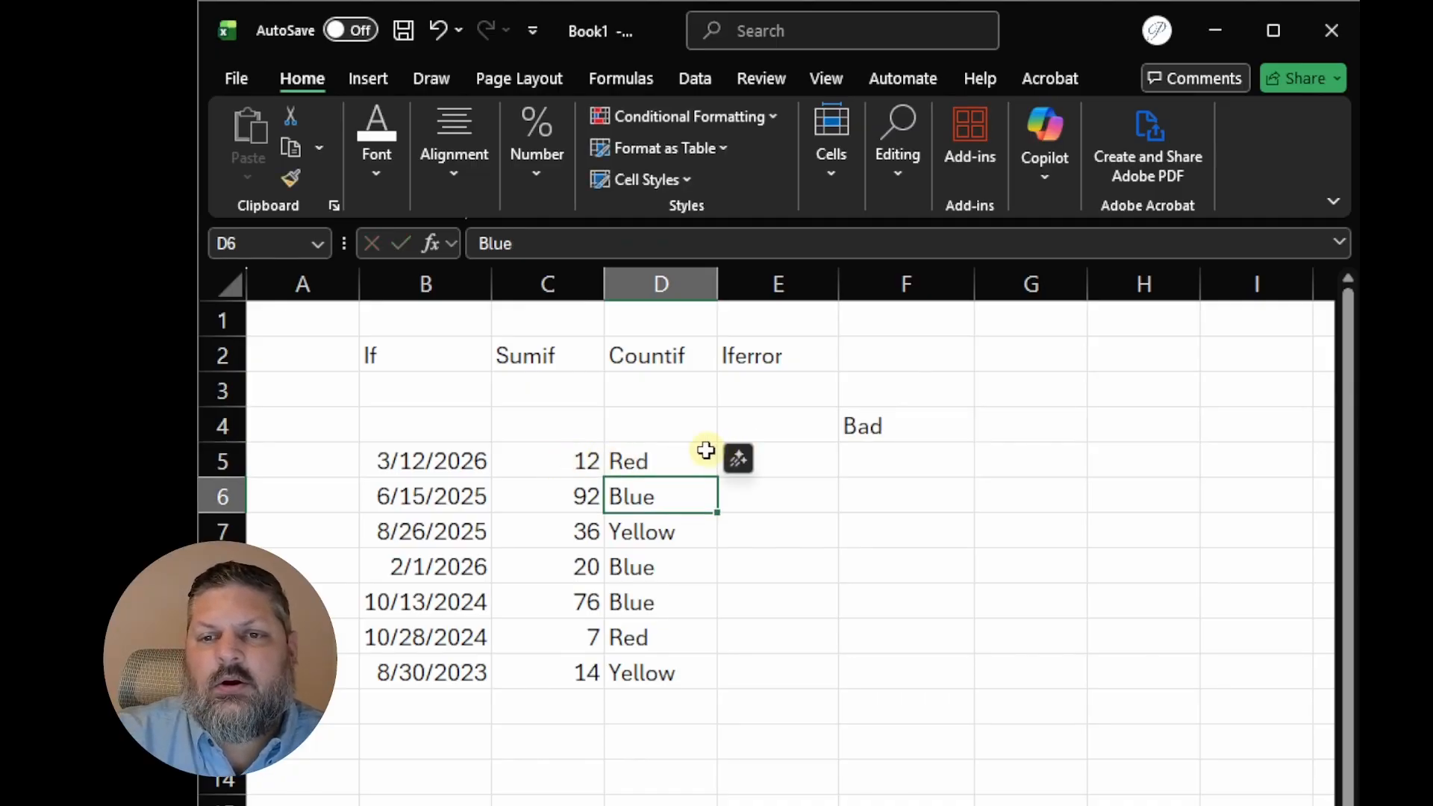
{"action": "left_click", "coordinate": [667, 461]}
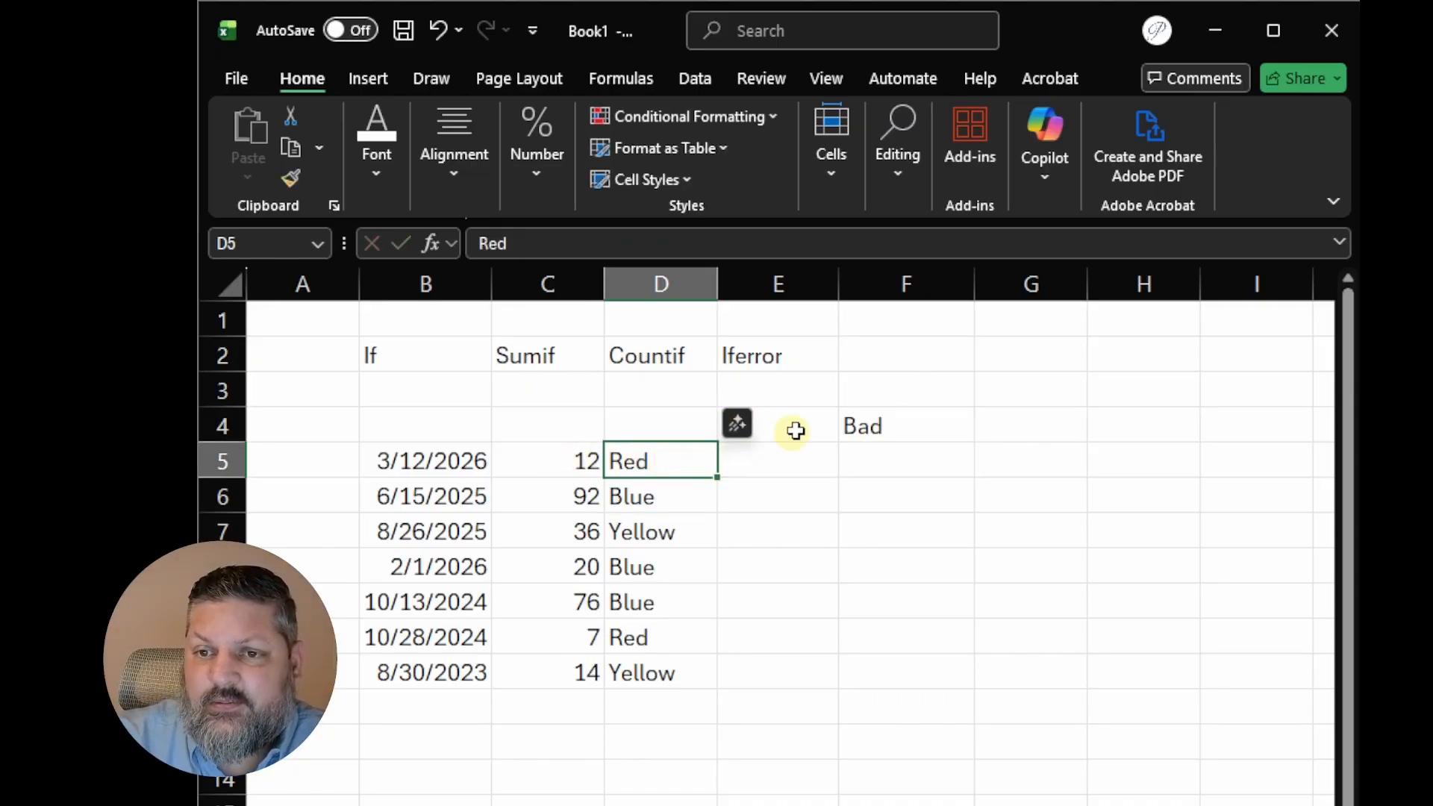
Enter an empty text string "" as the value_if_false argument of the IF formula in F4
{"action": "double_click", "coordinate": [904, 420]}
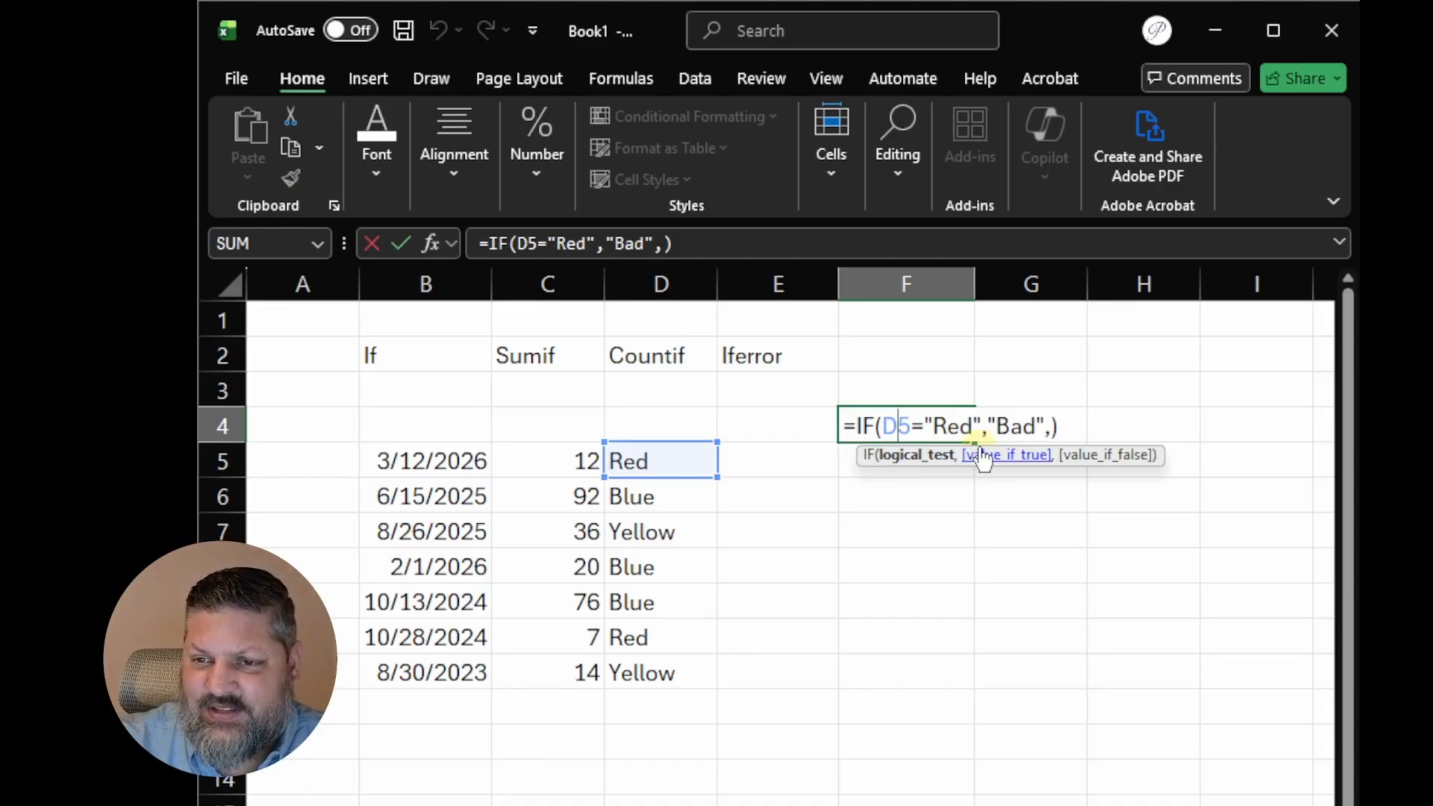
{"action": "left_click", "coordinate": [1049, 427]}
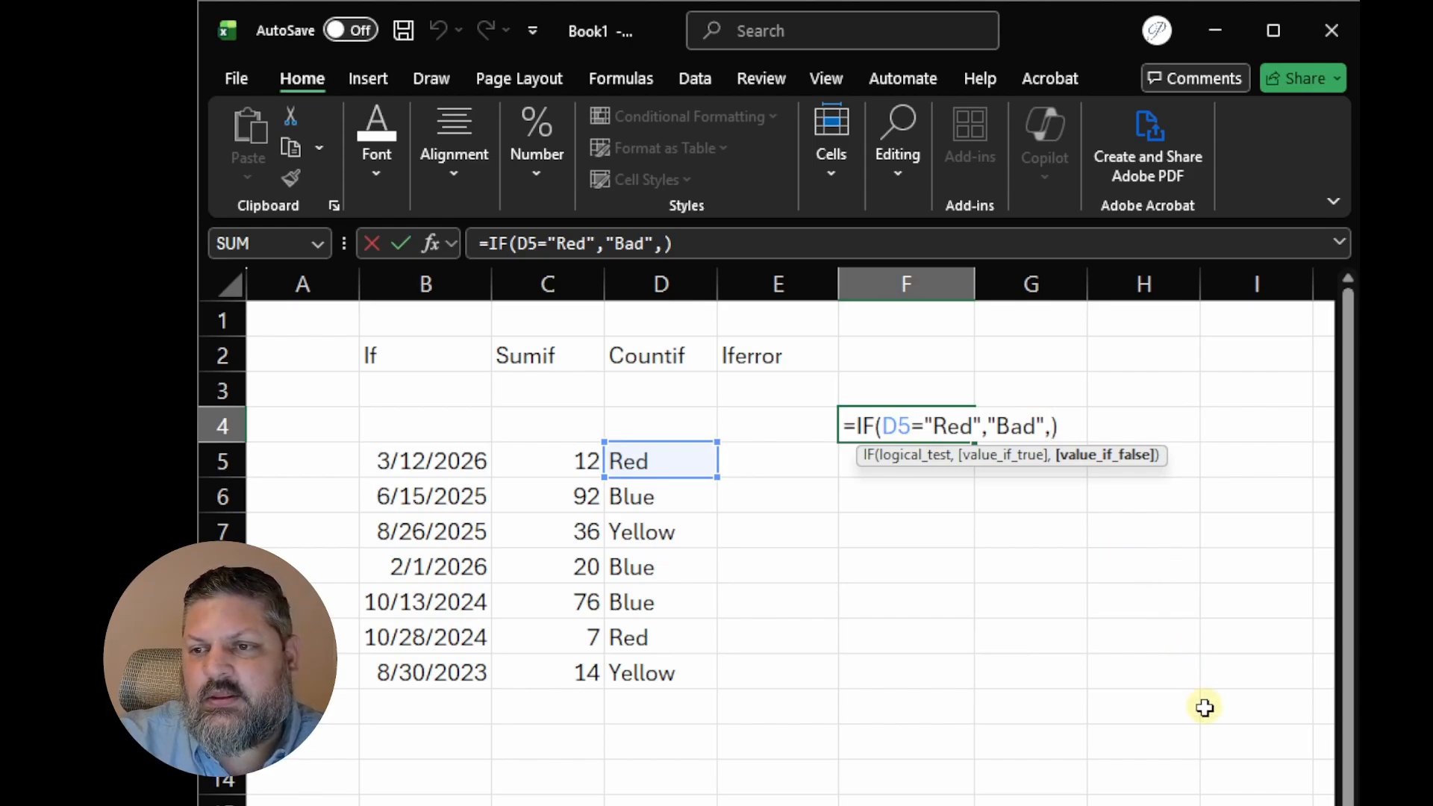
{"action": "type", "text": "\"\""}
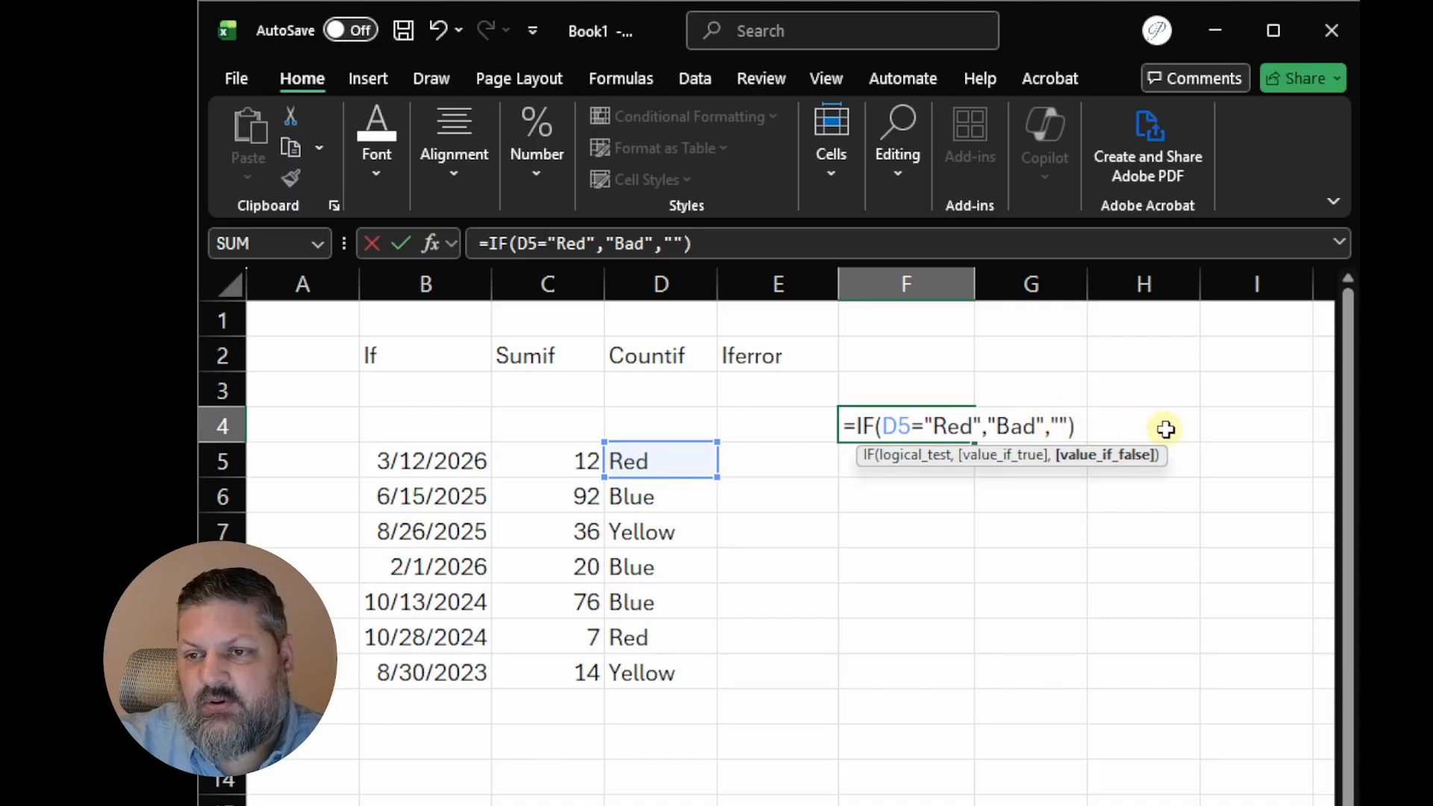
{"action": "key", "text": "Return"}
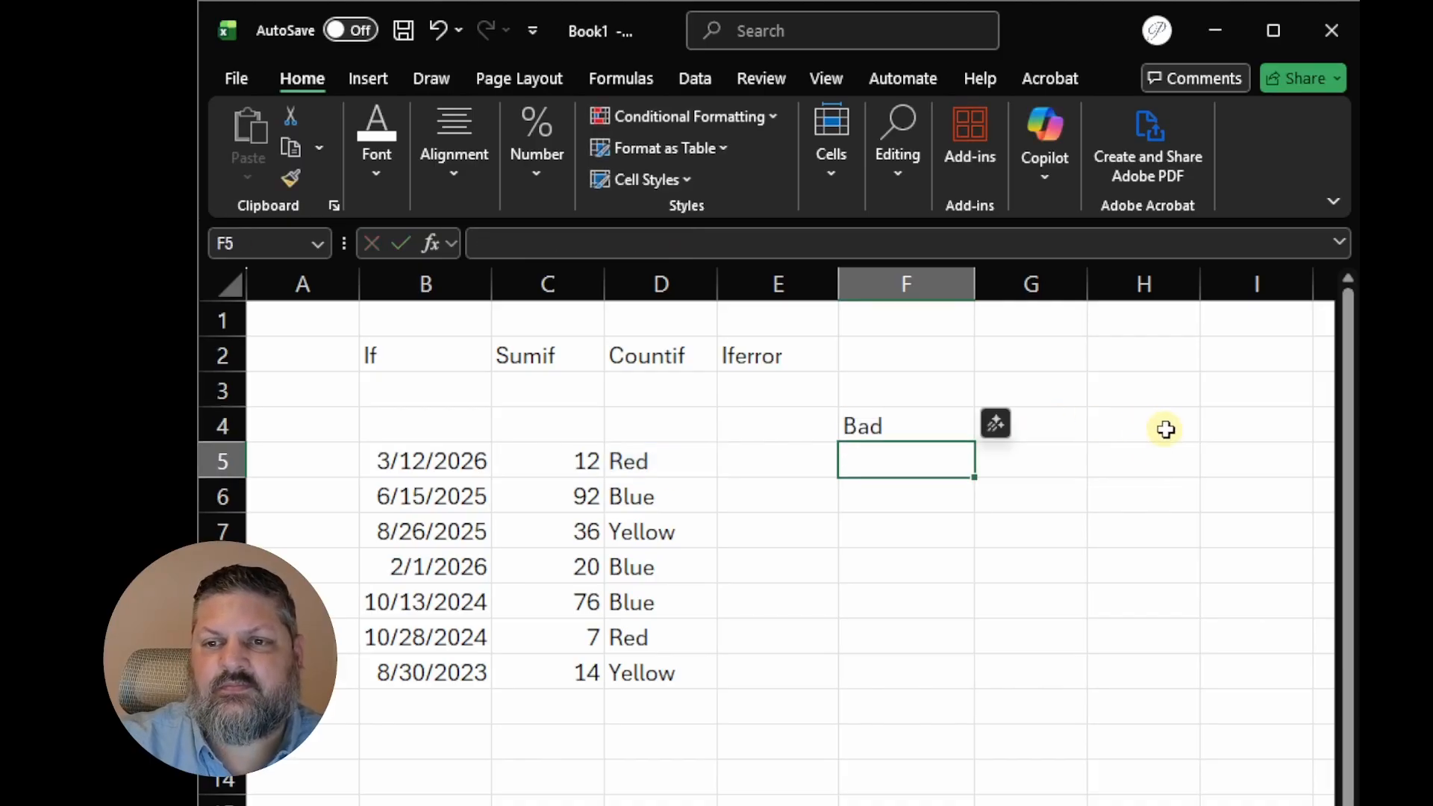
Change the colour in D5 to Green and check F4 to test the empty-string argument
{"action": "left_click", "coordinate": [681, 464]}
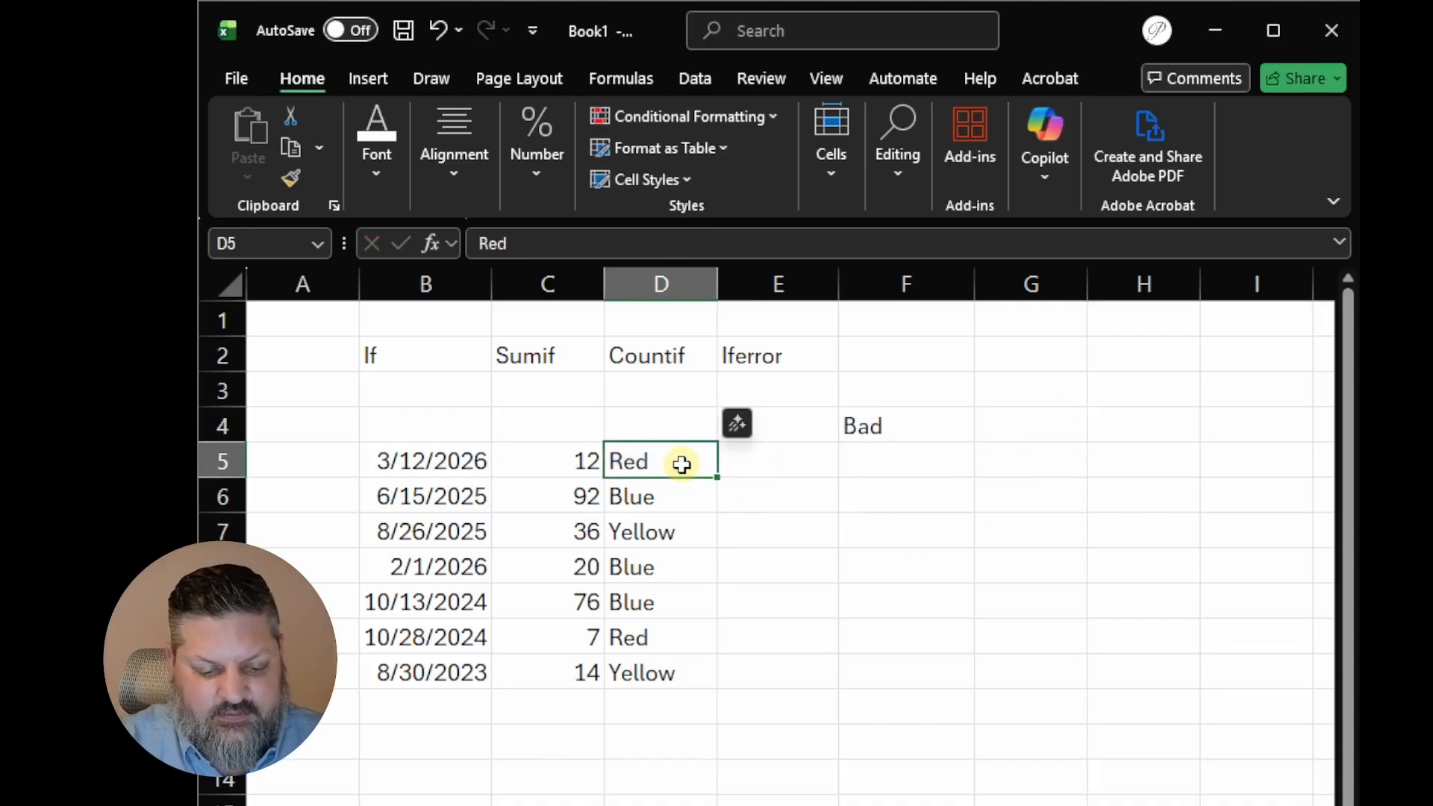
{"action": "type", "text": "Green"}
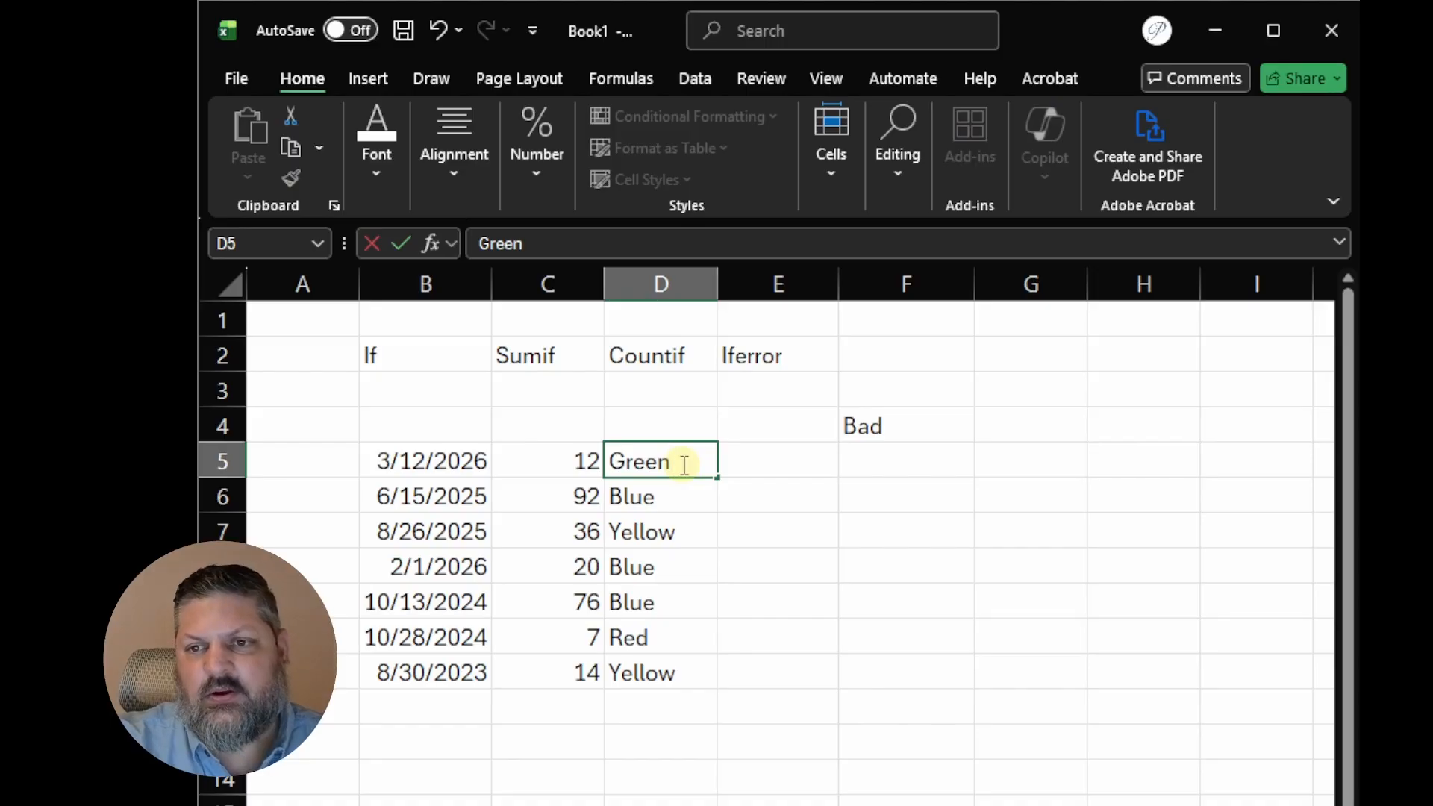
{"action": "key", "text": "Return"}
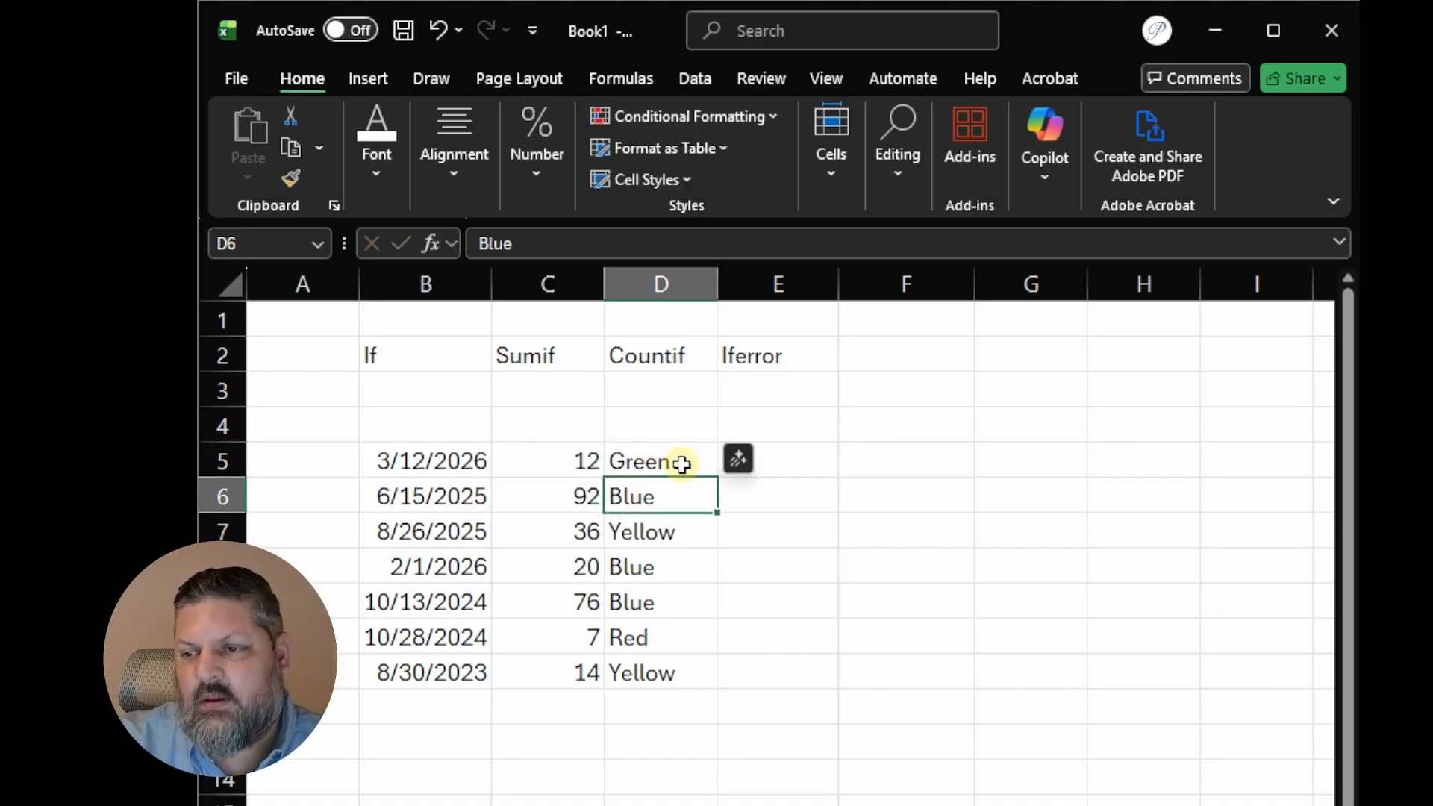
{"action": "left_click", "coordinate": [909, 428]}
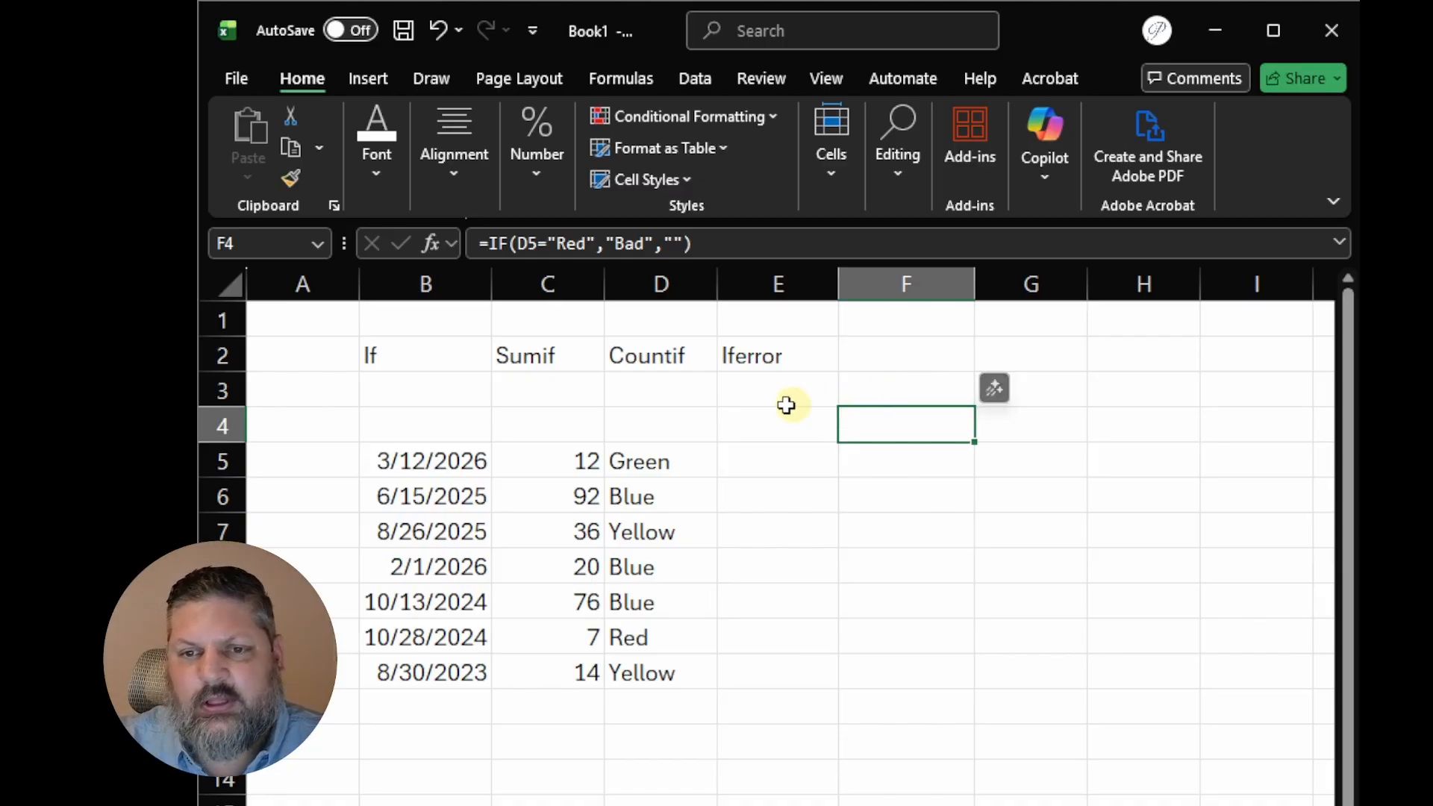
Replace the empty string in the IF formula in F4 with #N/A as the value_if_false argument
{"action": "double_click", "coordinate": [902, 426]}
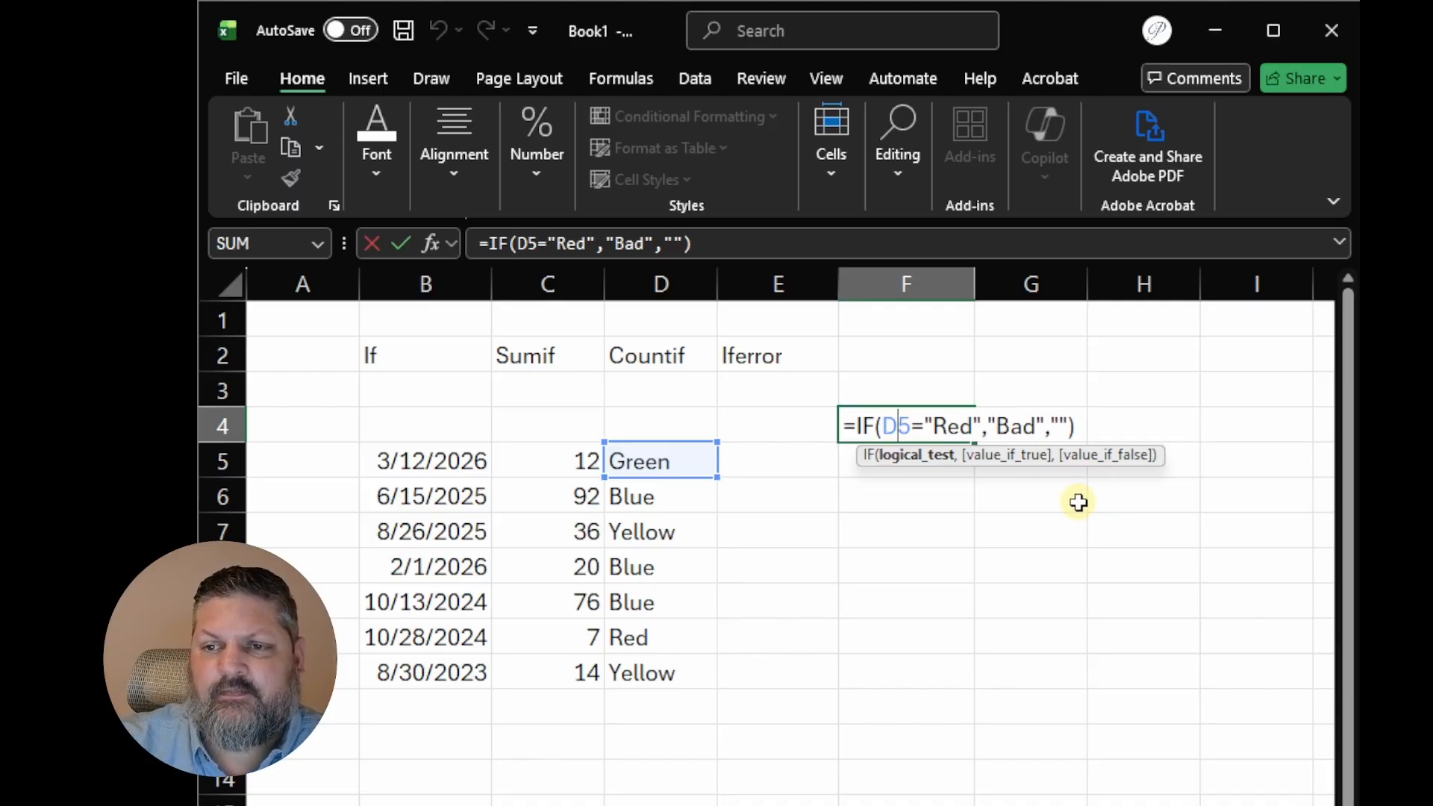
{"action": "double_click", "coordinate": [1054, 427]}
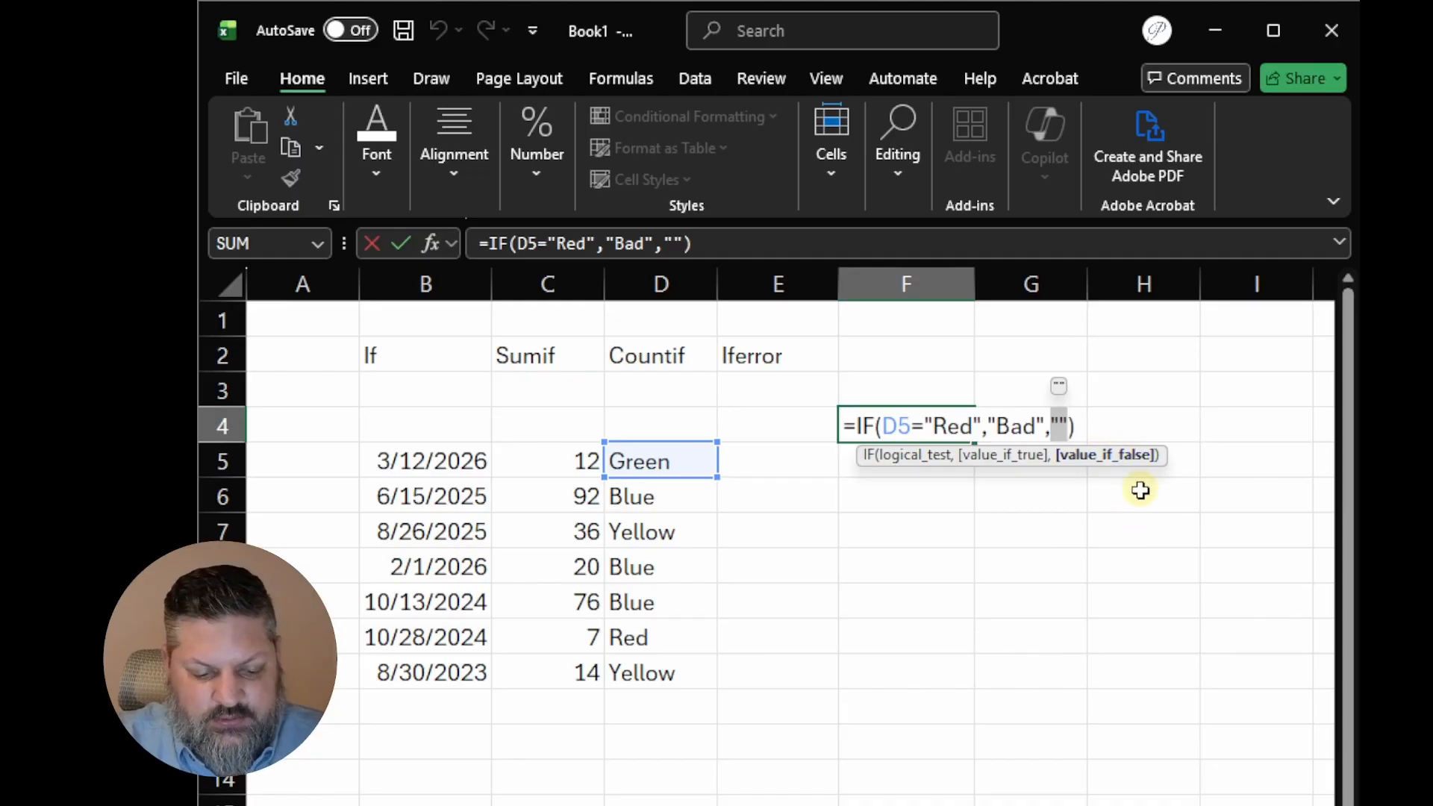
{"action": "type", "text": "#"}
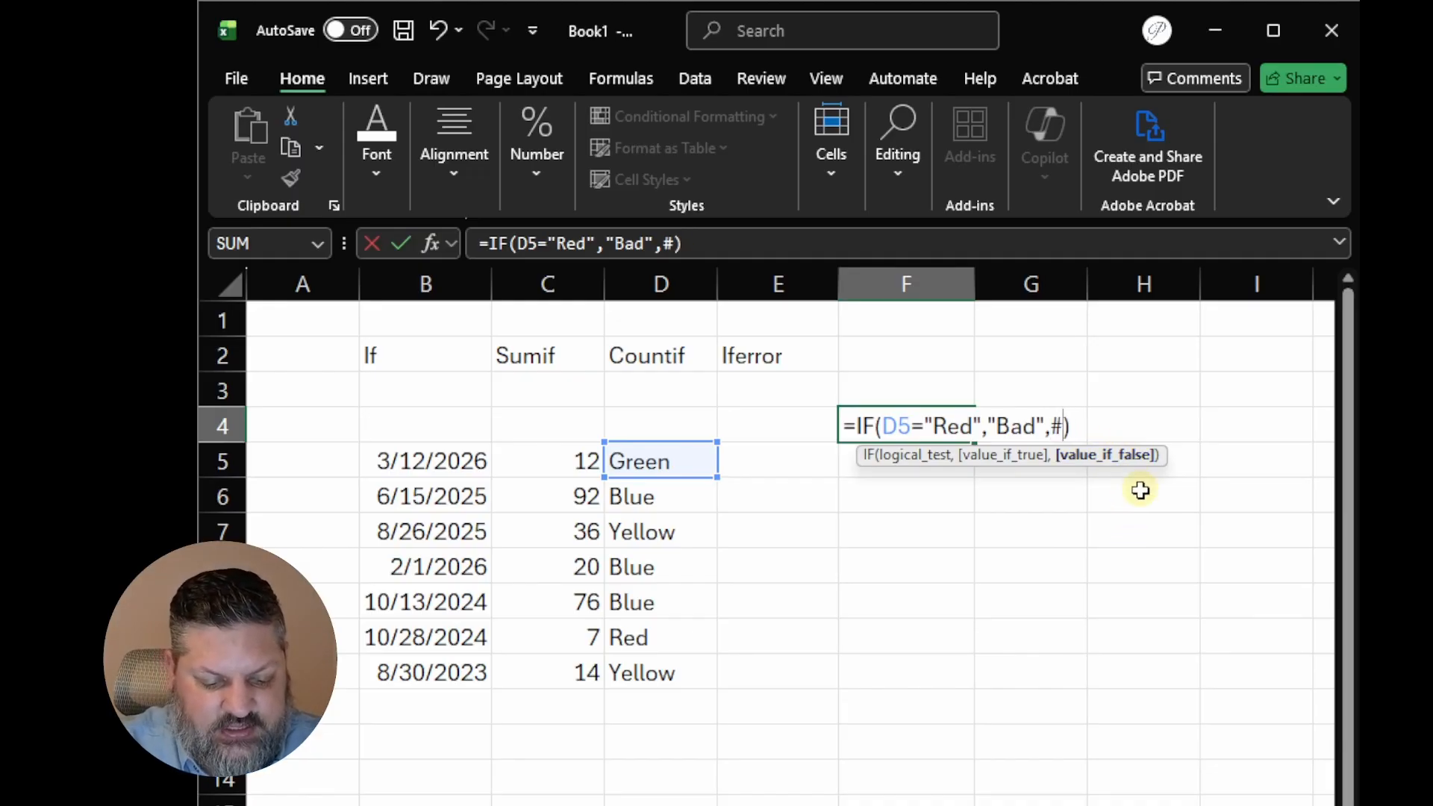
{"action": "type", "text": "N/A"}
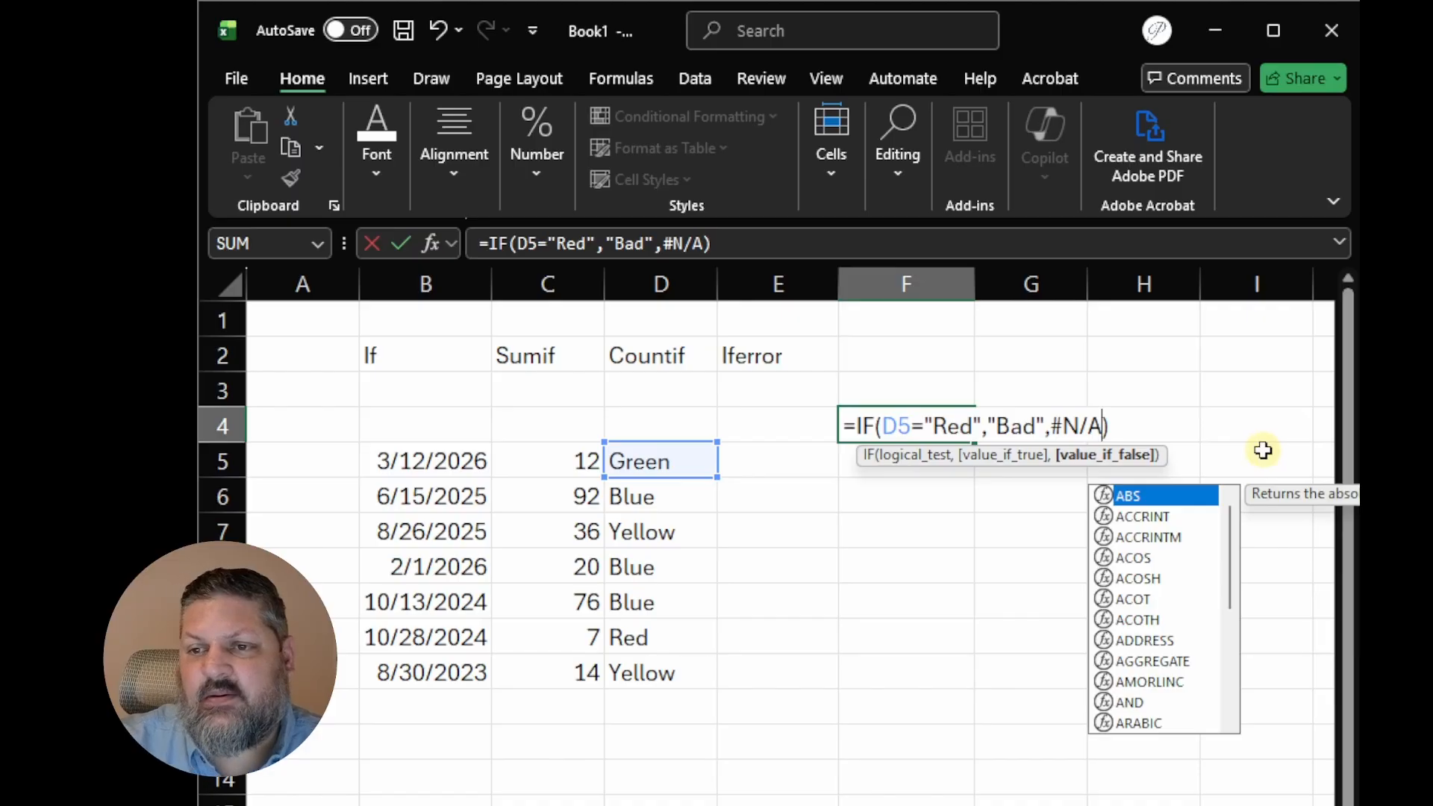
{"action": "key", "text": "Return"}
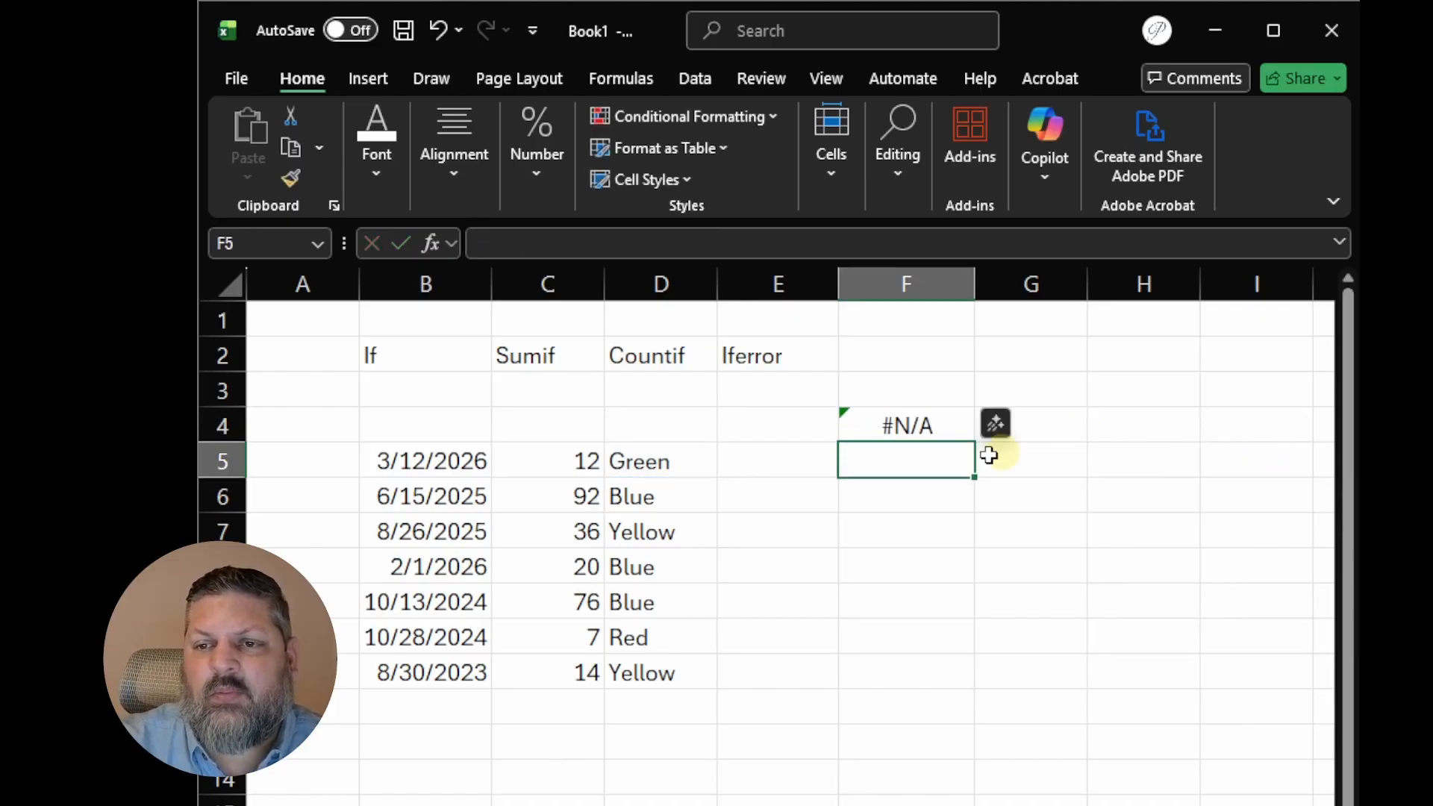
Change the text in D5 from Green to Red and check the IF formula in F4
{"action": "left_click", "coordinate": [656, 462]}
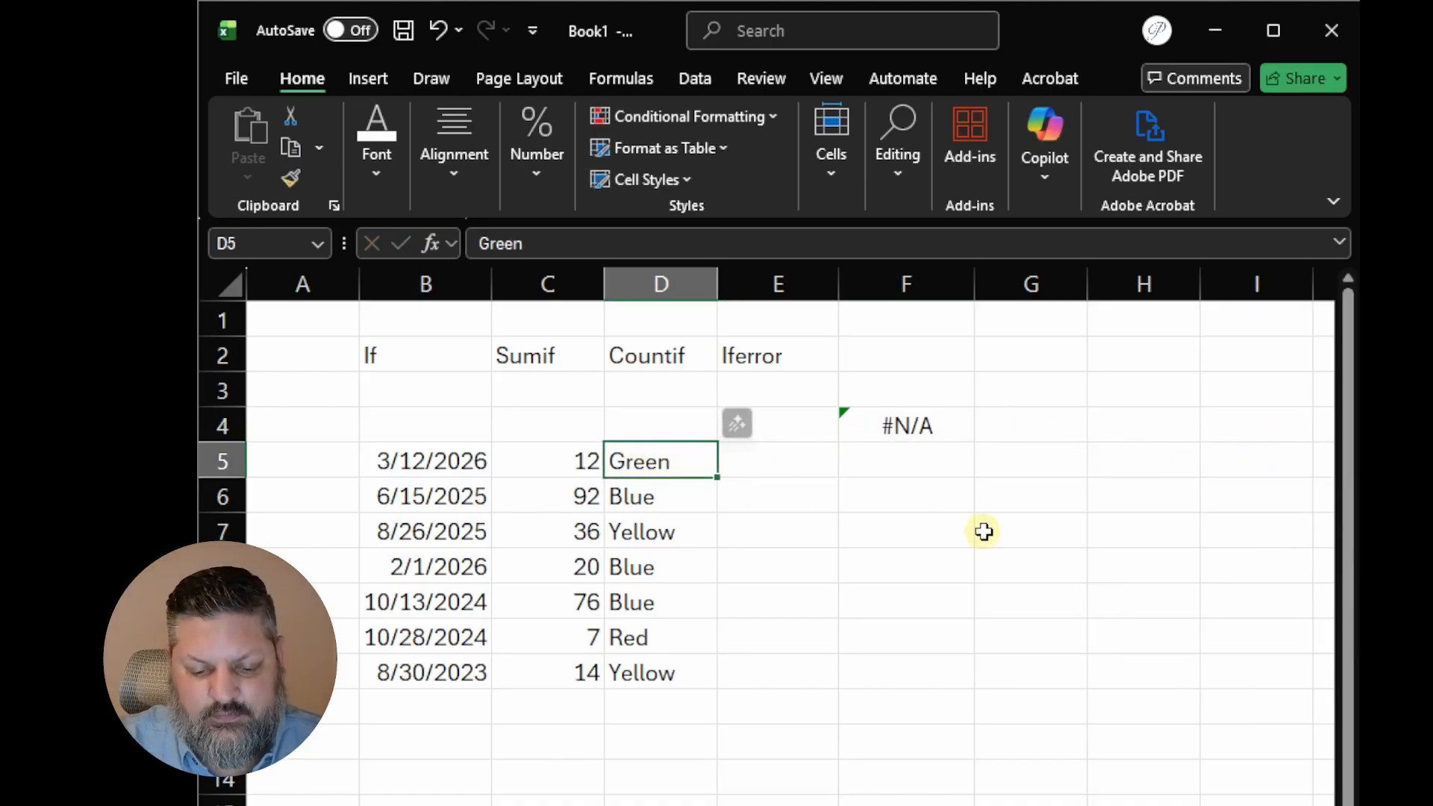
{"action": "type", "text": "Red"}
{"action": "key", "text": "Return"}
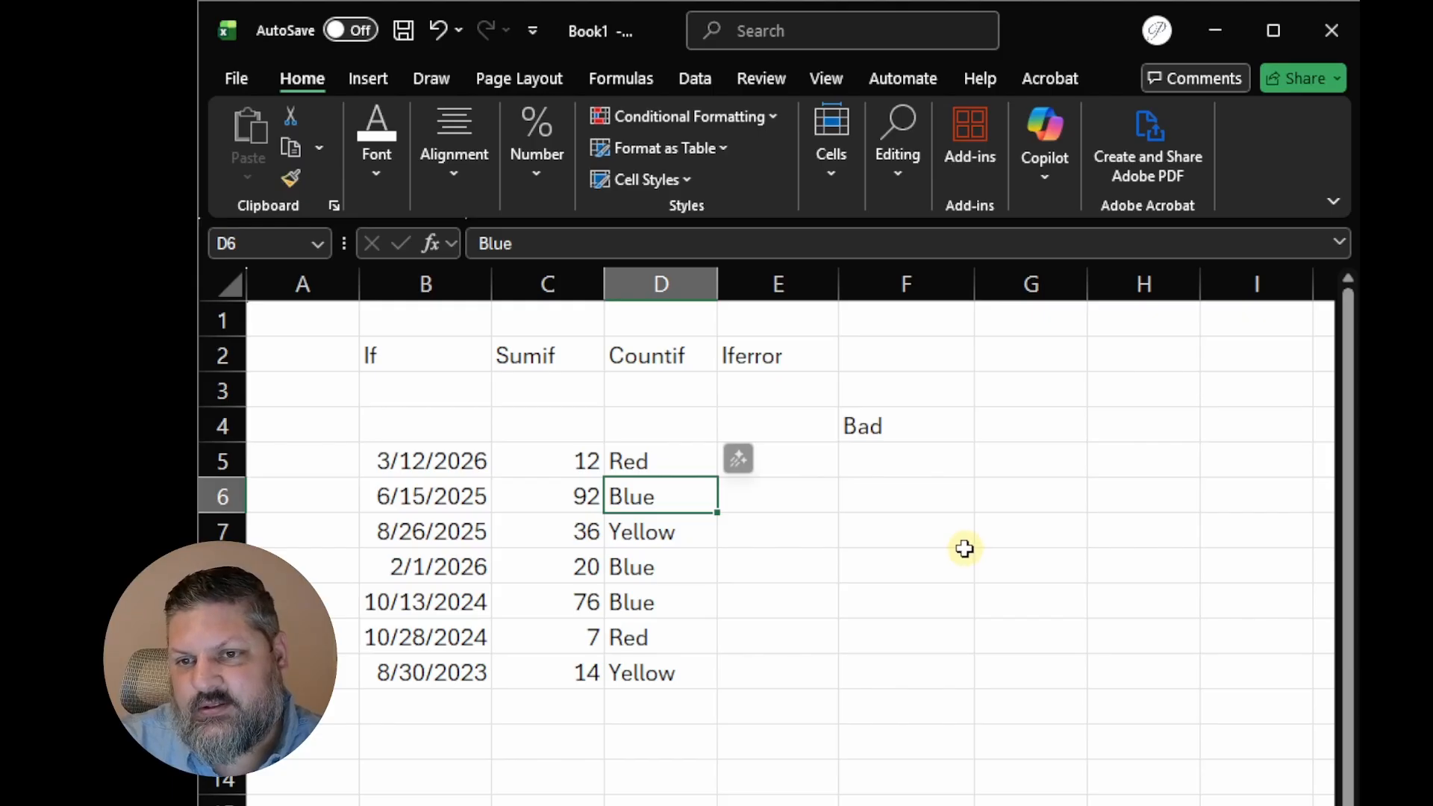
{"action": "left_click", "coordinate": [893, 427]}
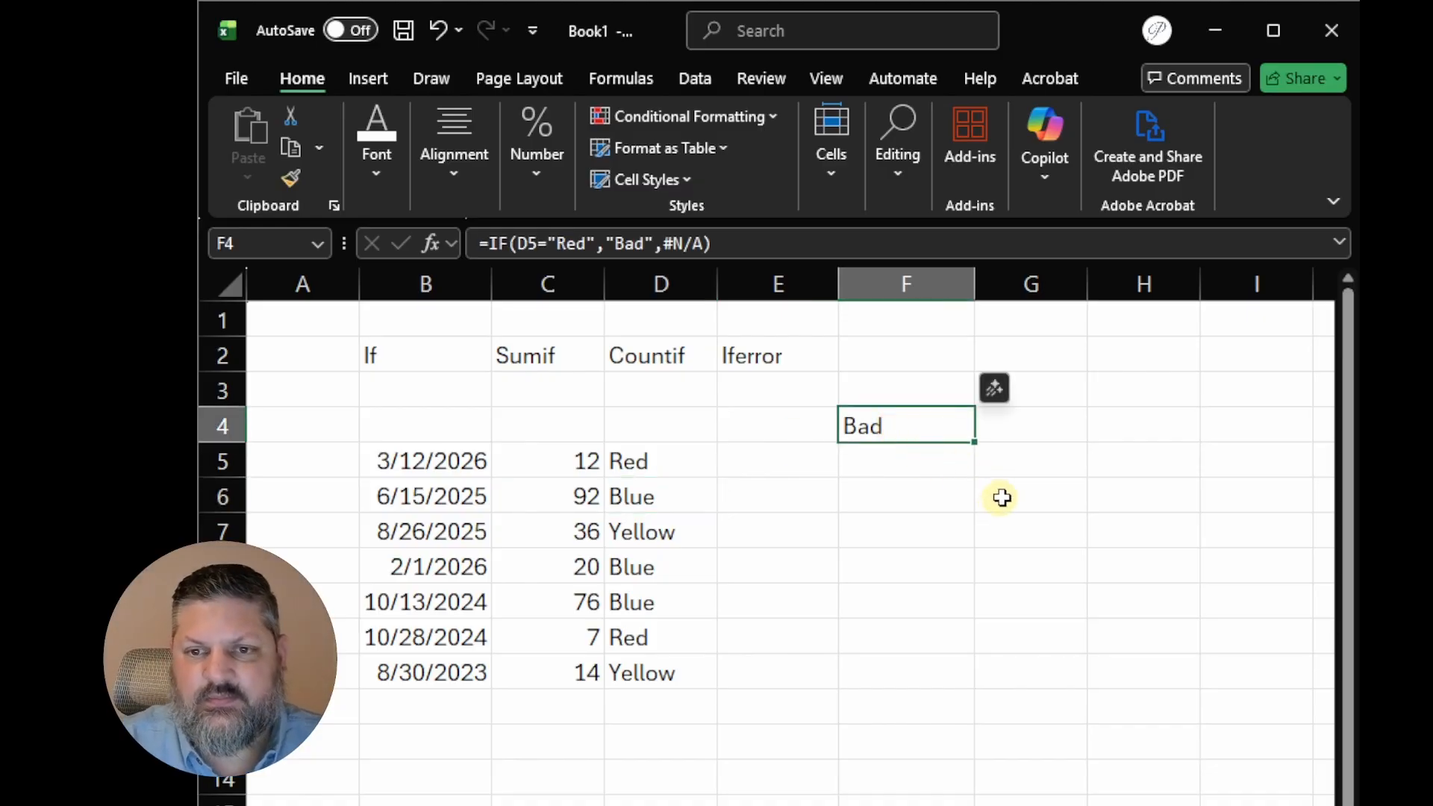
{"action": "left_click", "coordinate": [923, 481]}
Delete all arguments and the closing parenthesis from the formula in F4, leaving only =IF(
{"action": "double_click", "coordinate": [893, 429]}
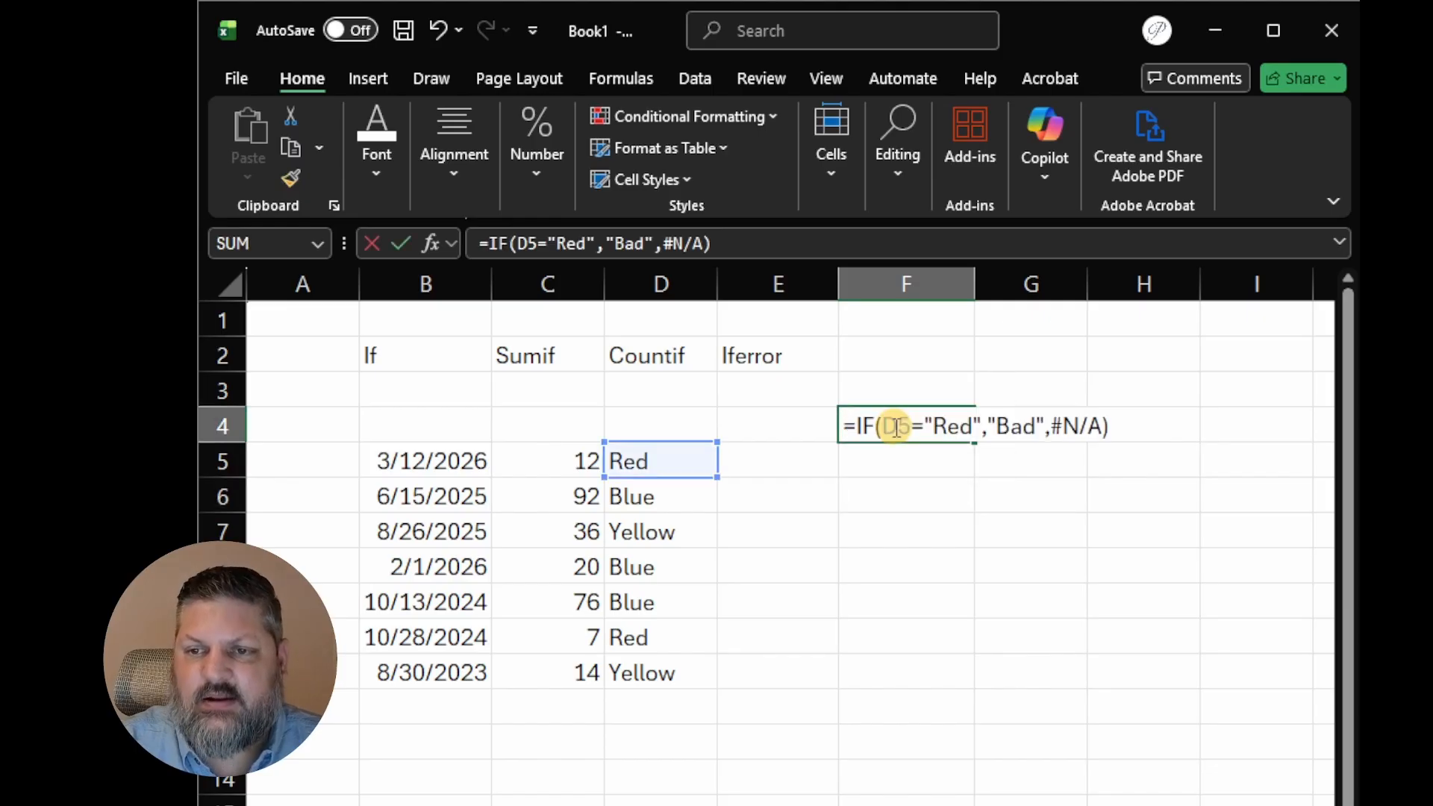
{"action": "left_click_drag", "start_coordinate": [895, 431], "coordinate": [1108, 433]}
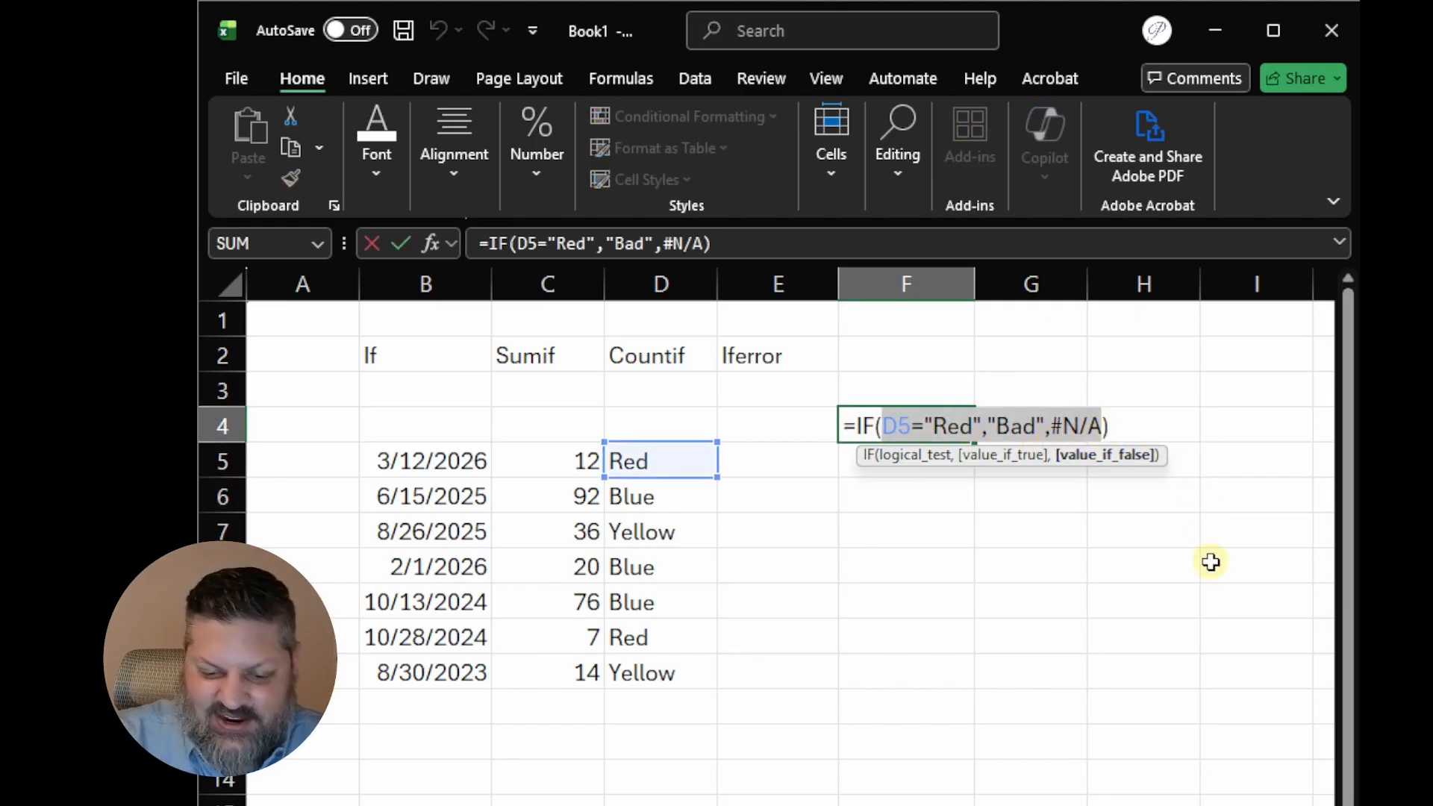
{"action": "key", "text": "BackSpace"}
{"action": "key", "text": "Delete"}
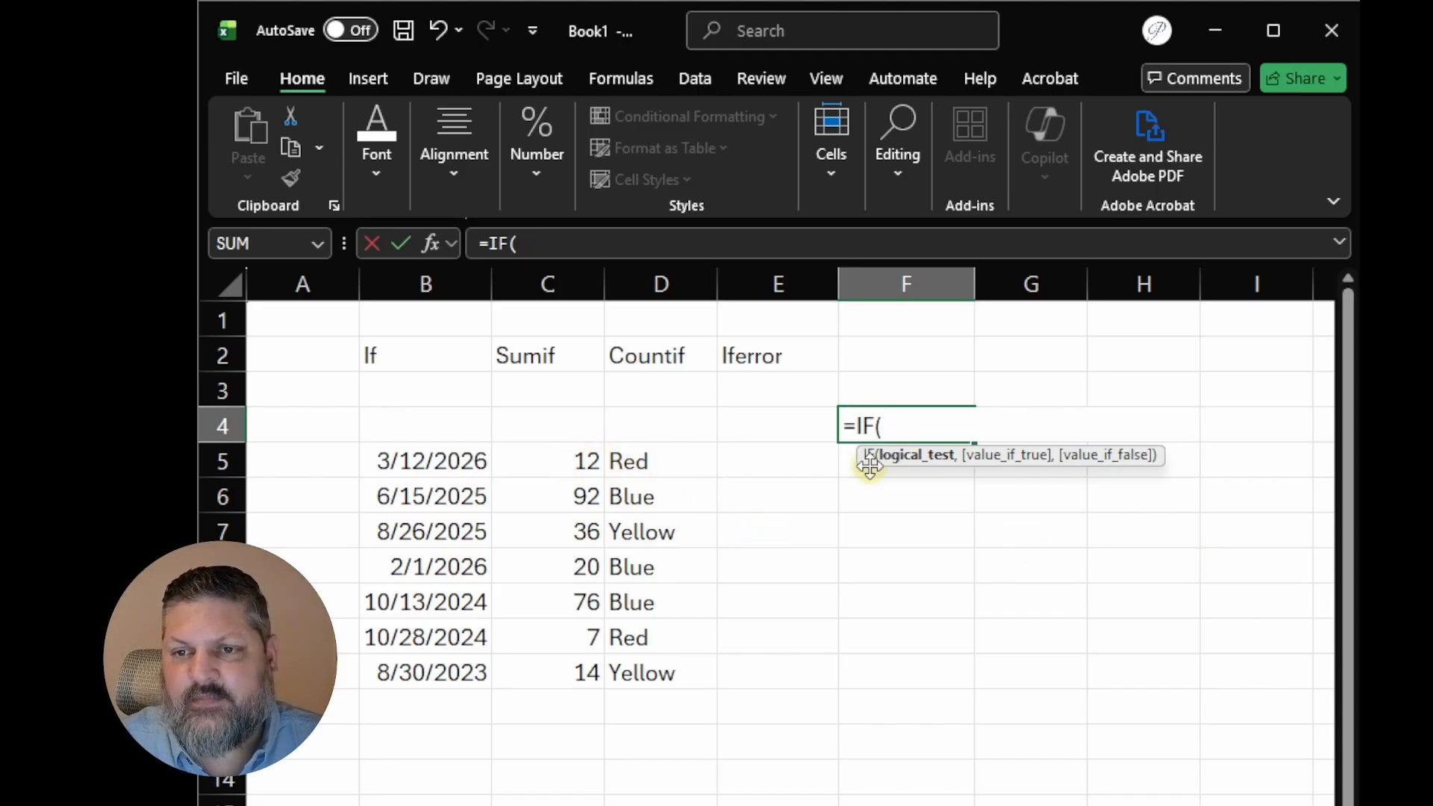
Complete the formula in F4 as =IF(C5>10,10,0), testing whether C5 exceeds 10
{"action": "left_click", "coordinate": [555, 464]}
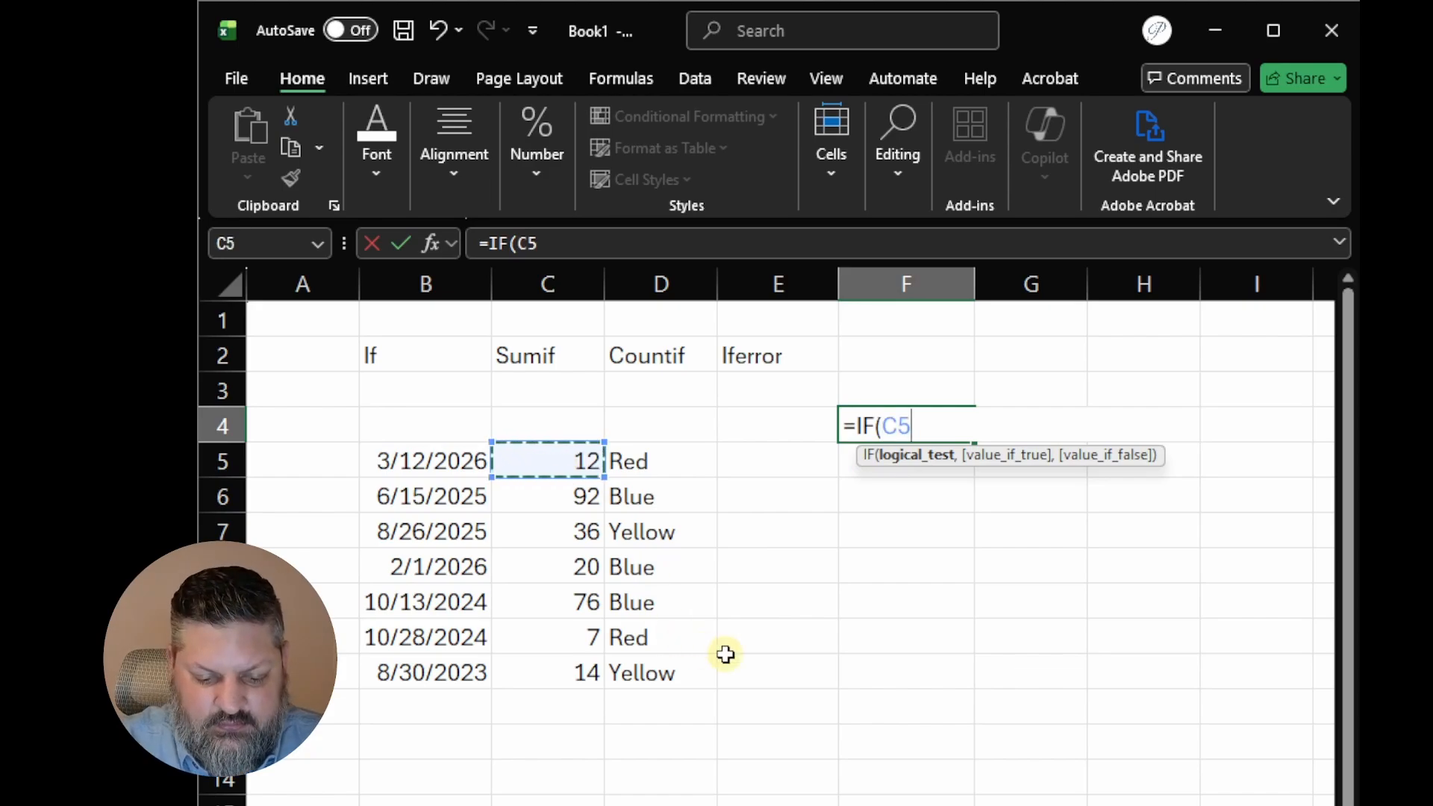
{"action": "type", "text": ">"}
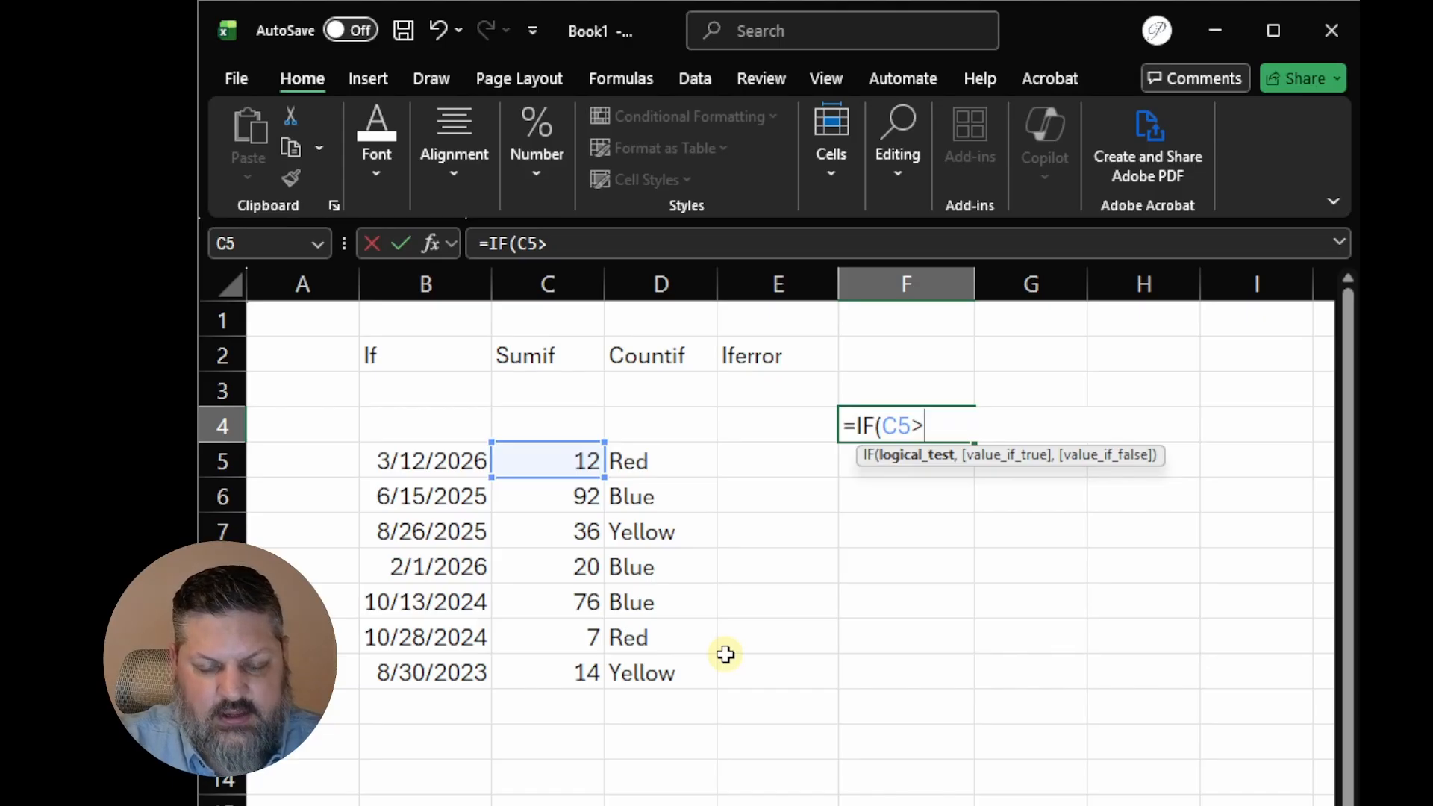
{"action": "type", "text": "10"}
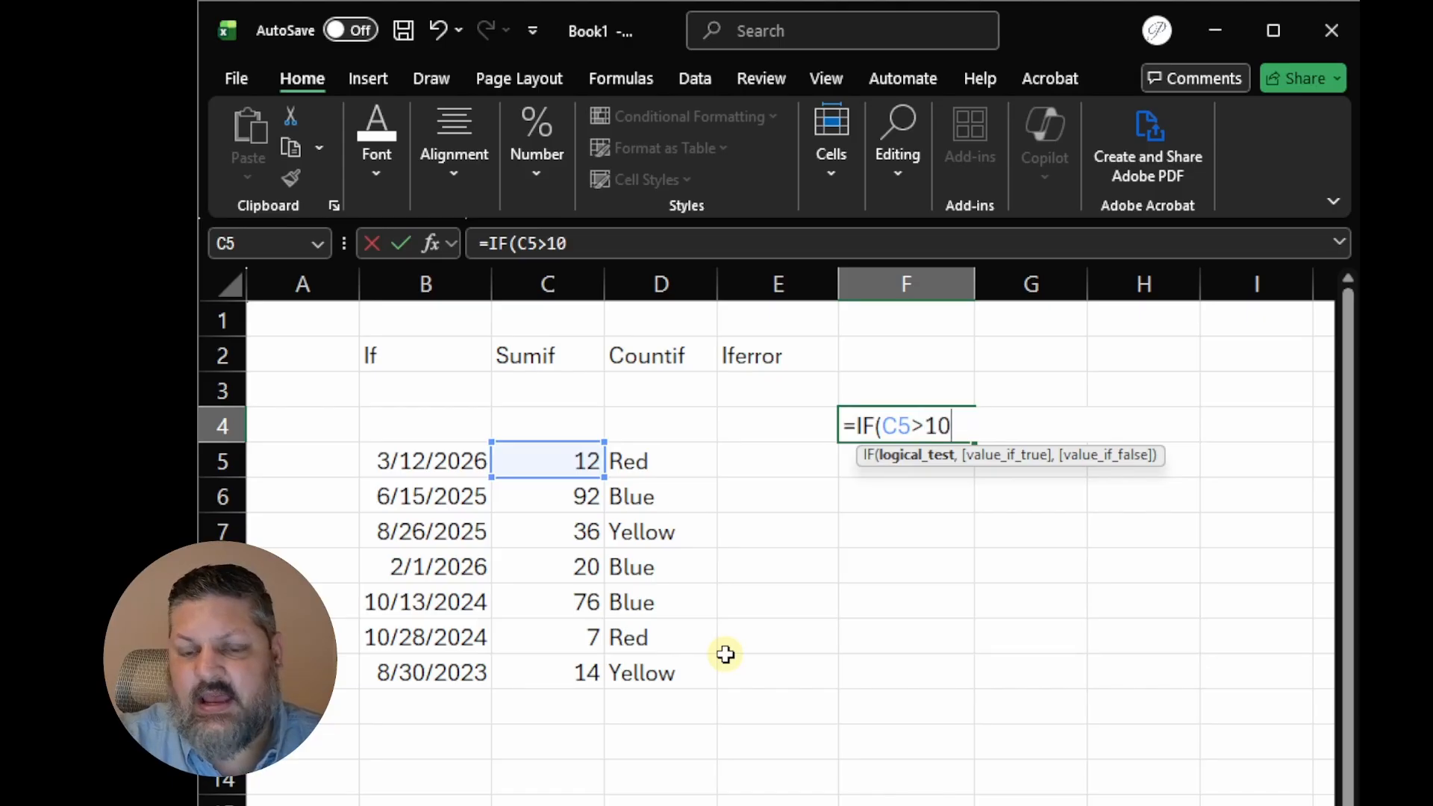
{"action": "type", "text": ","}
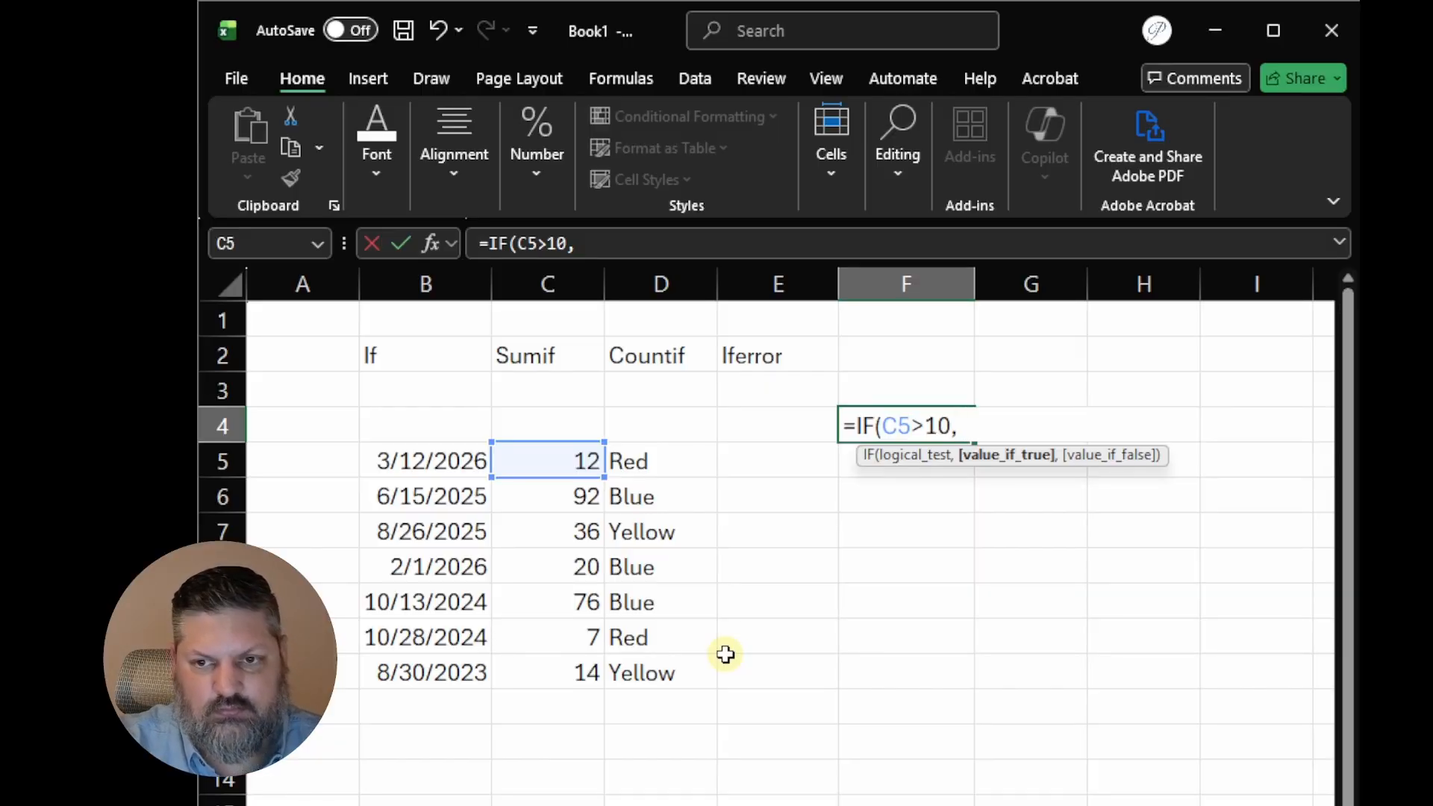
{"action": "type", "text": "10"}
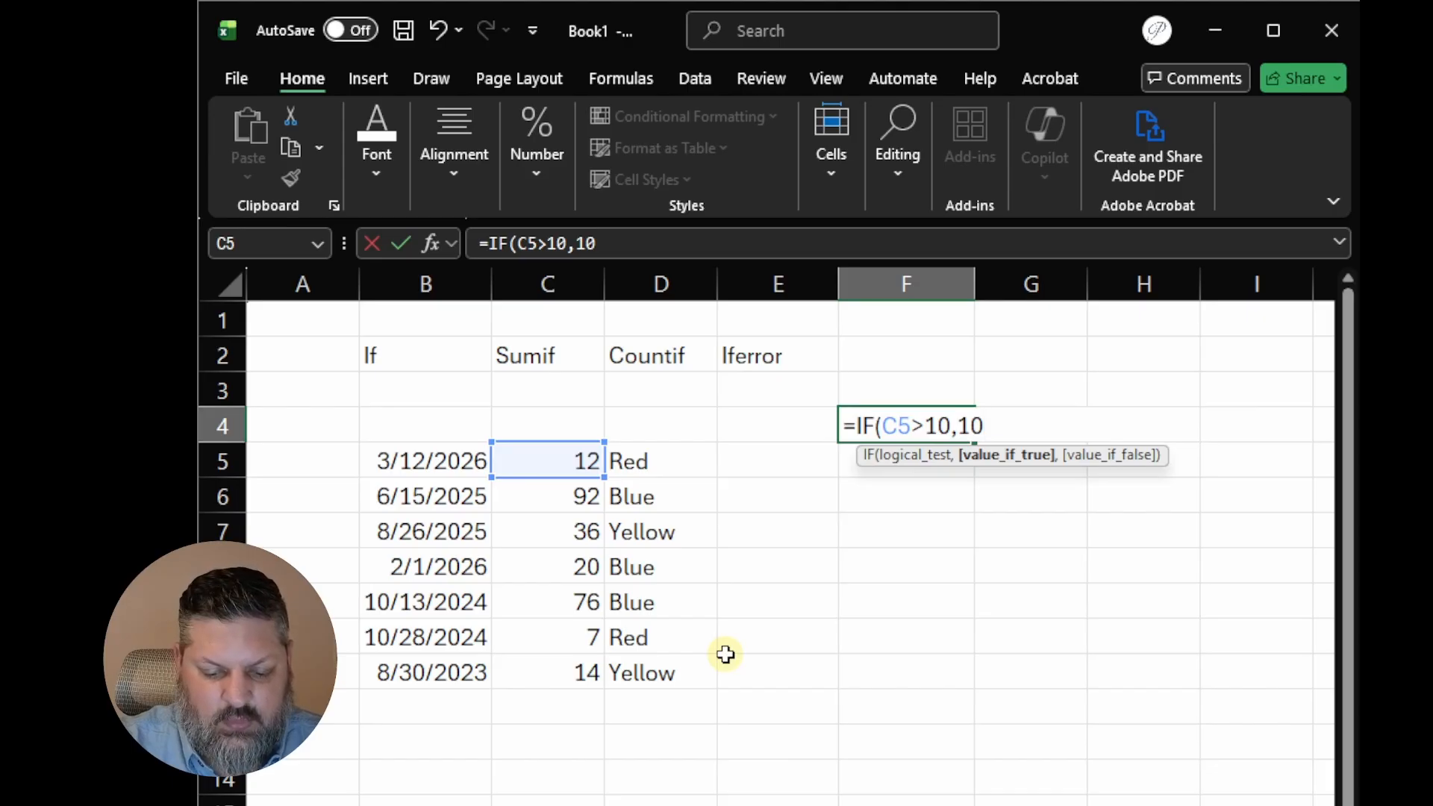
{"action": "type", "text": ","}
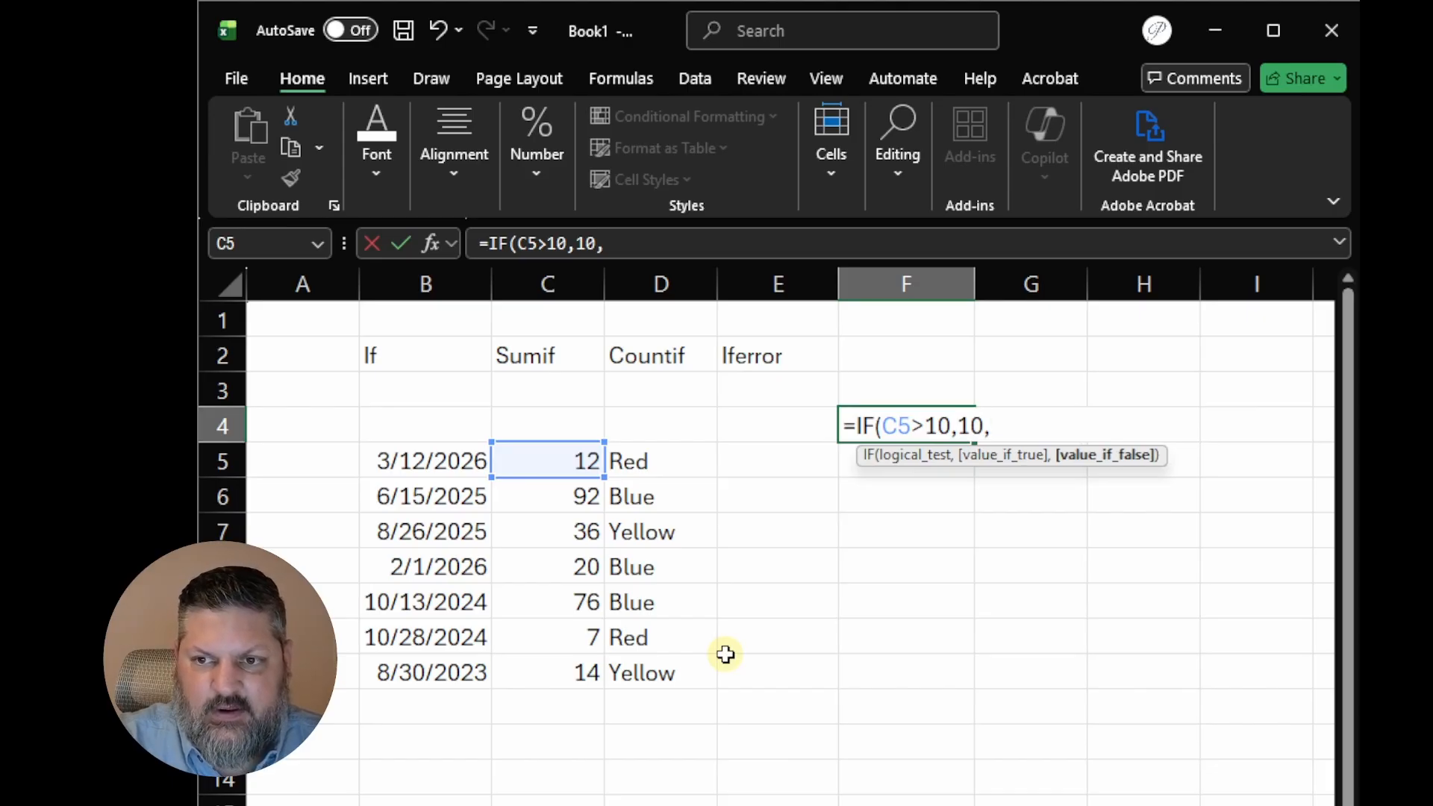
{"action": "type", "text": "0"}
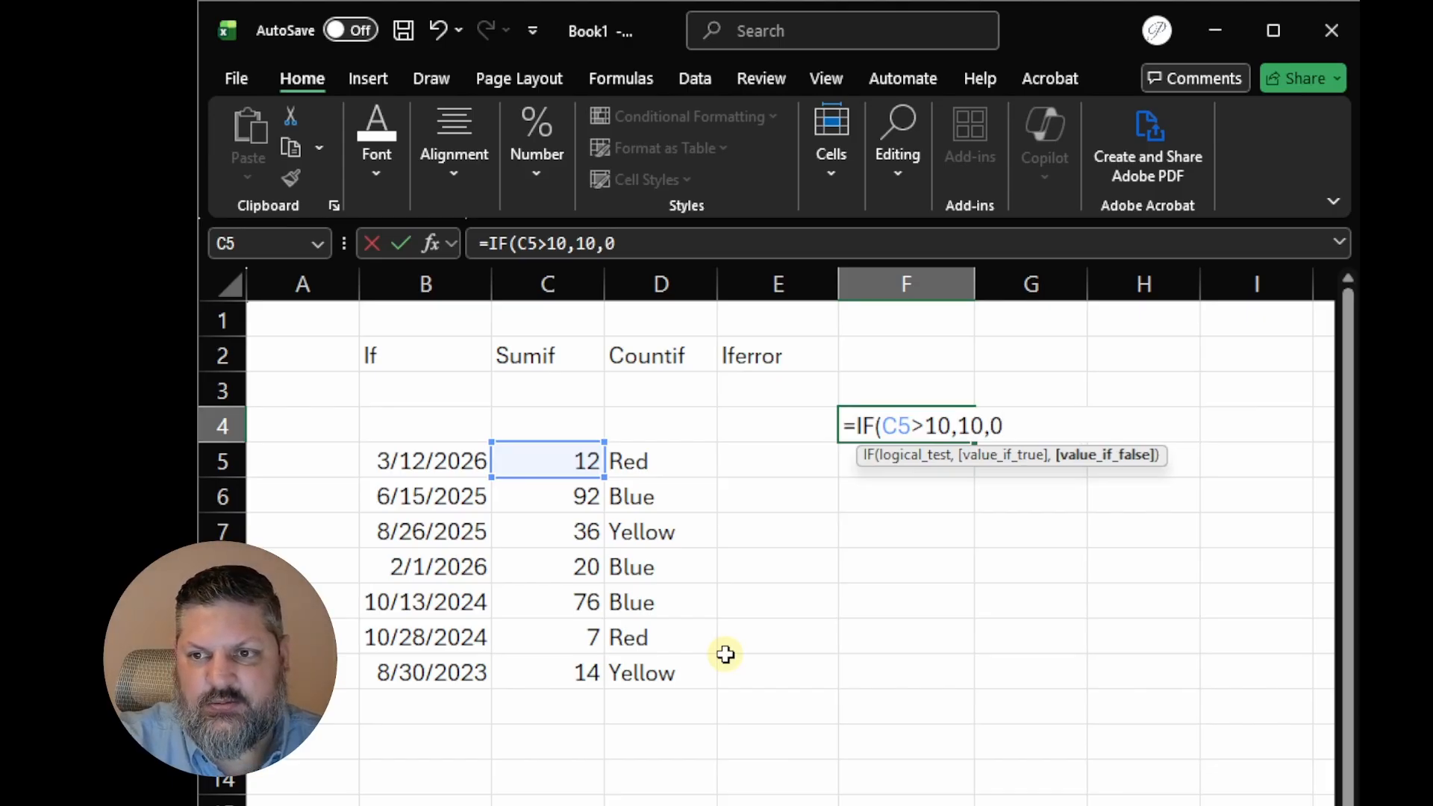
{"action": "type", "text": ")"}
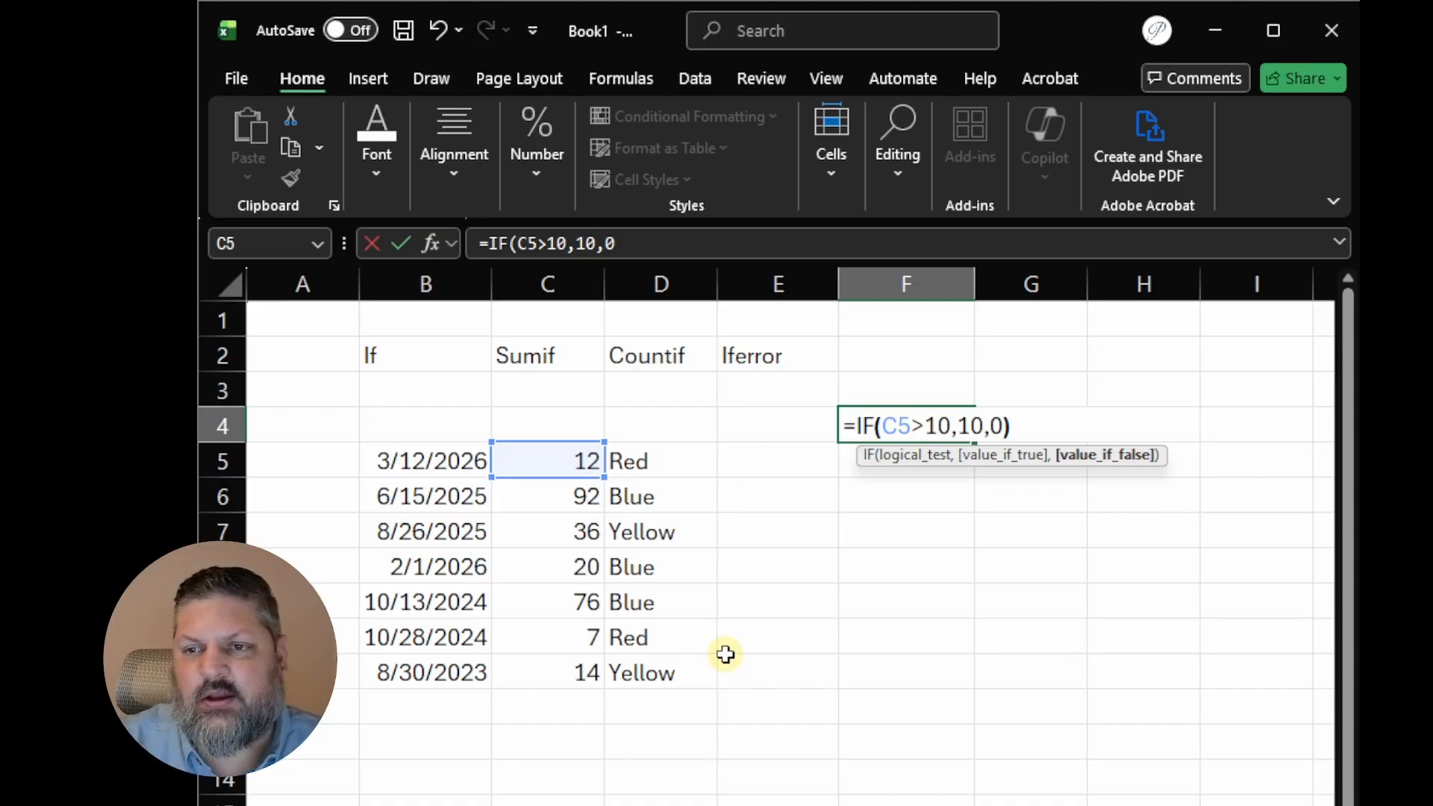
{"action": "key", "text": "Return"}
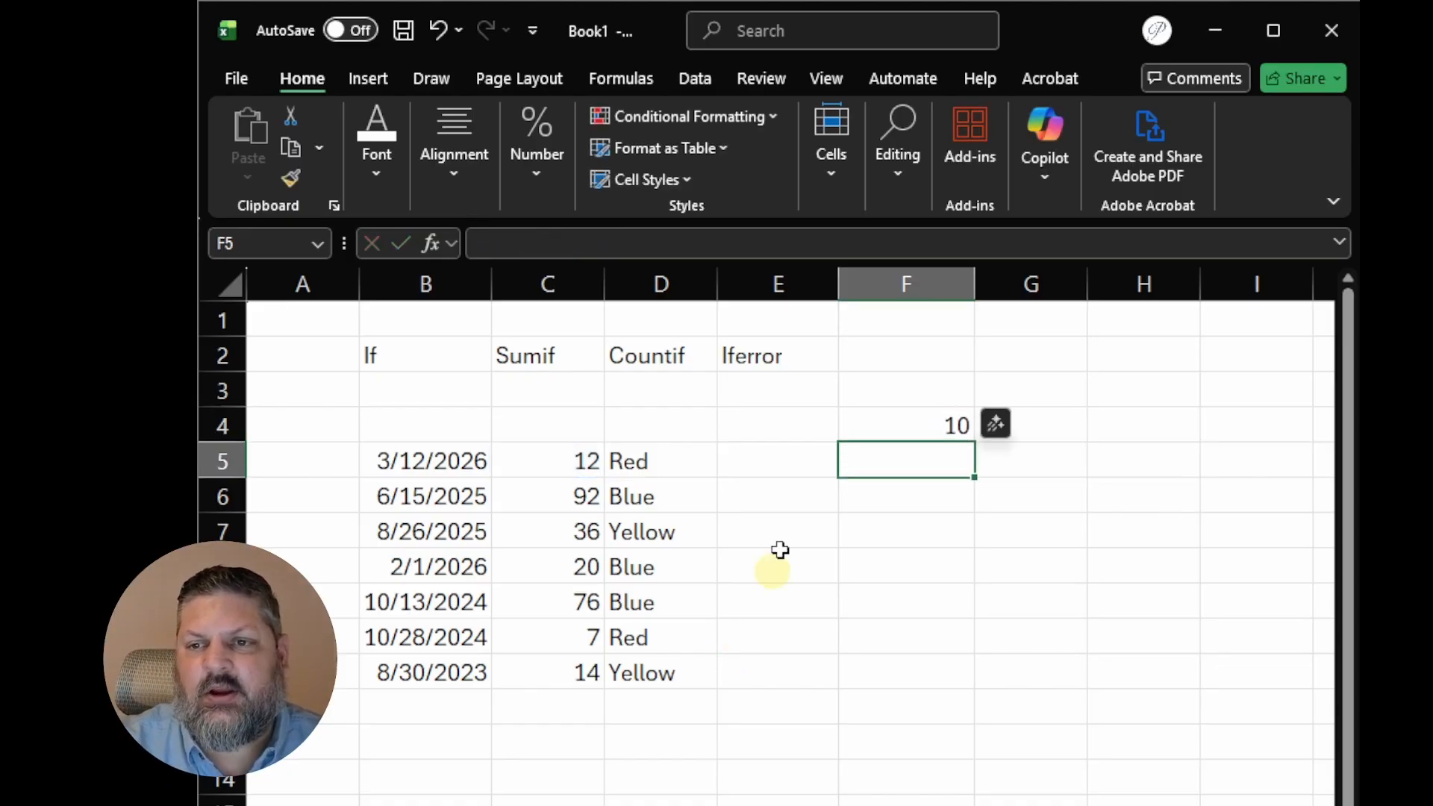
Check the IF formula in F4 and set C5 to 6 to test the value_if_false argument
{"action": "left_click", "coordinate": [882, 423]}
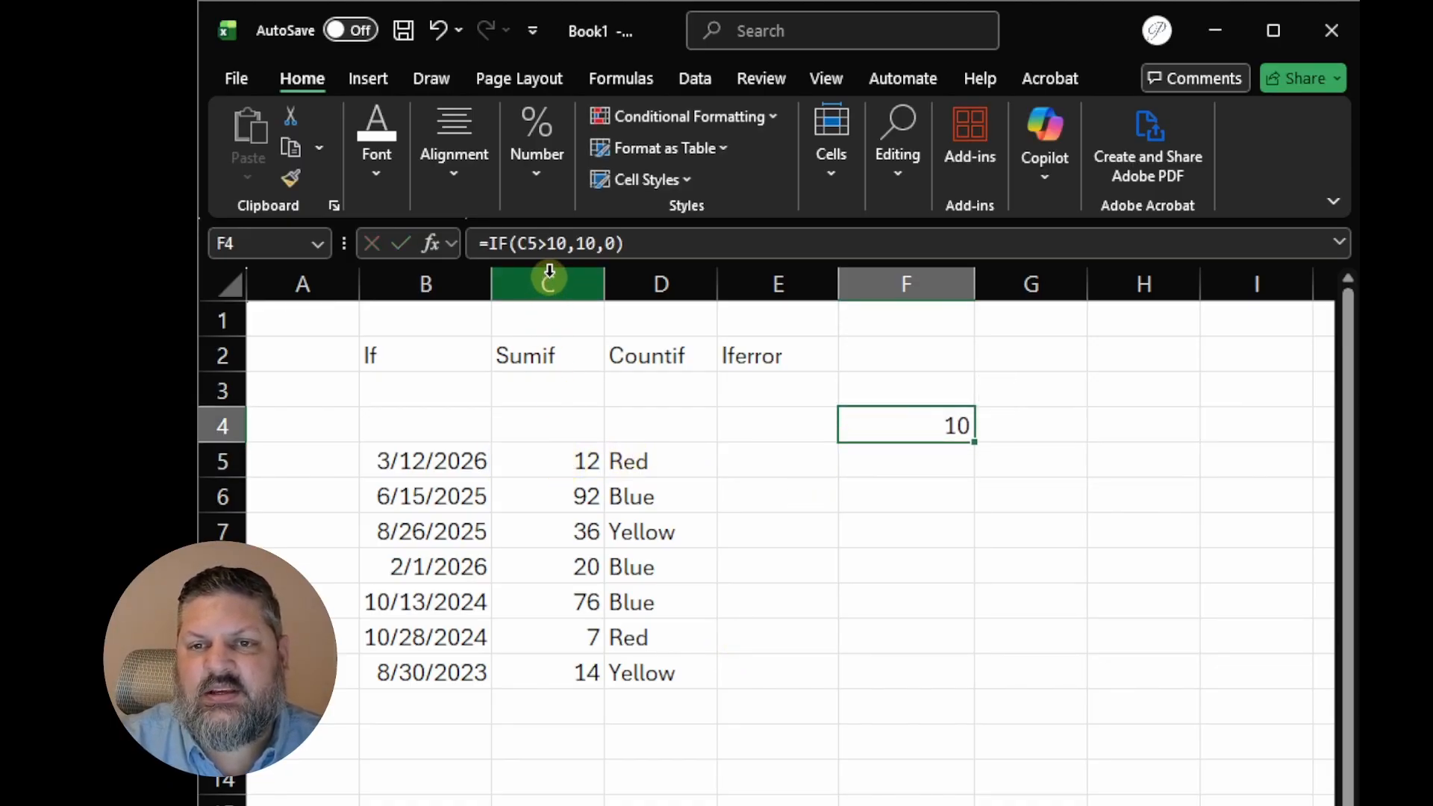
{"action": "left_click", "coordinate": [557, 243]}
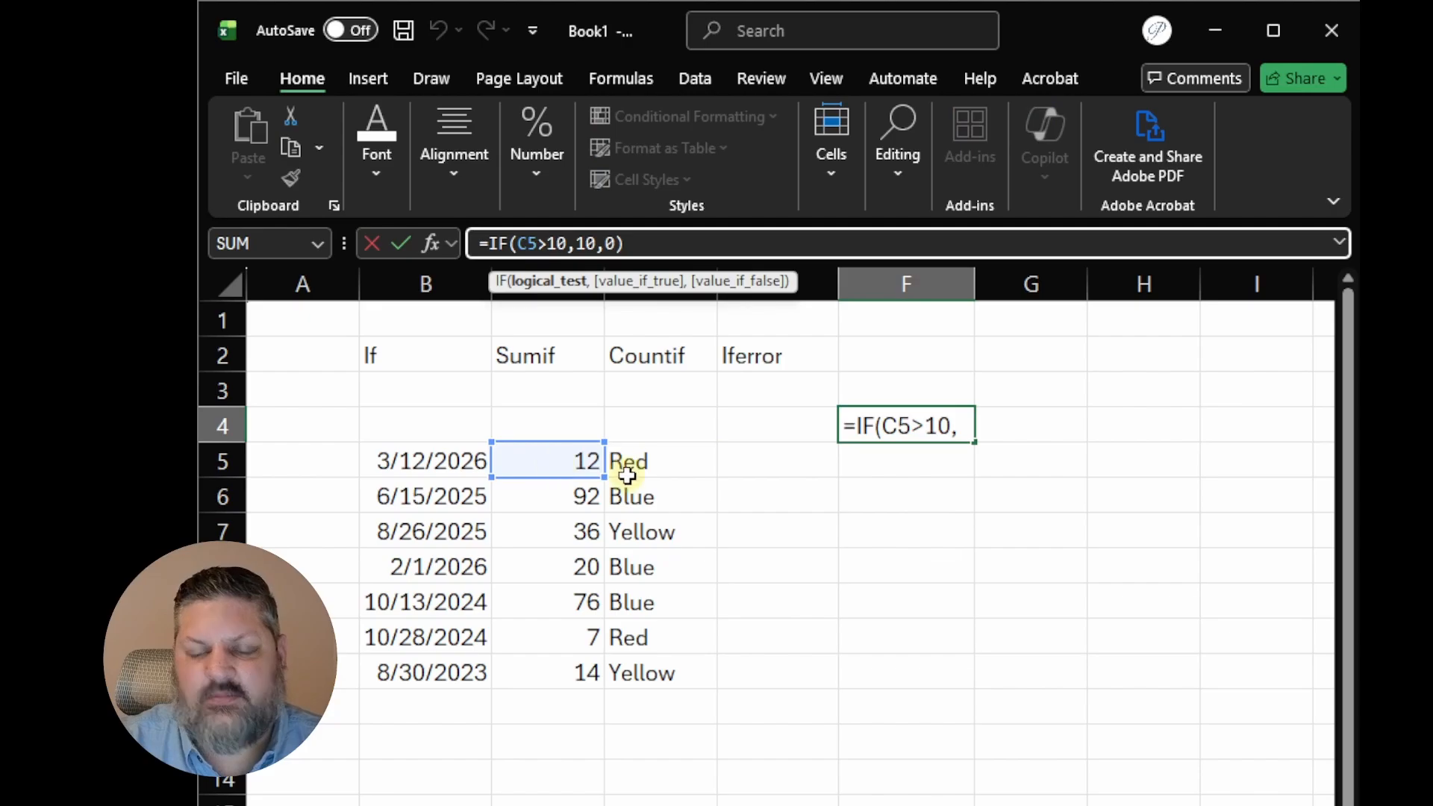
{"action": "key", "text": "Escape"}
{"action": "left_click", "coordinate": [575, 474]}
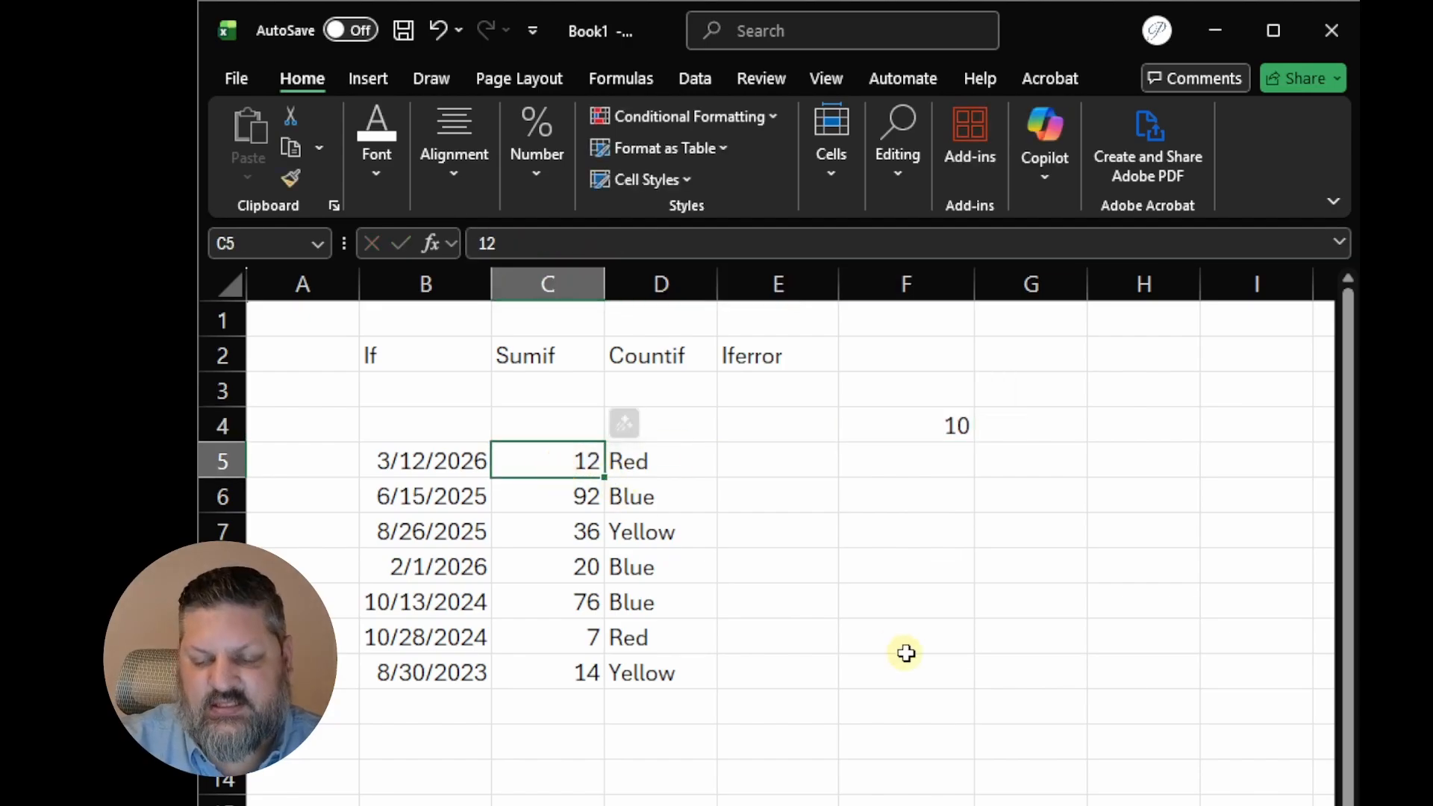
{"action": "type", "text": "6"}
{"action": "key", "text": "Return"}
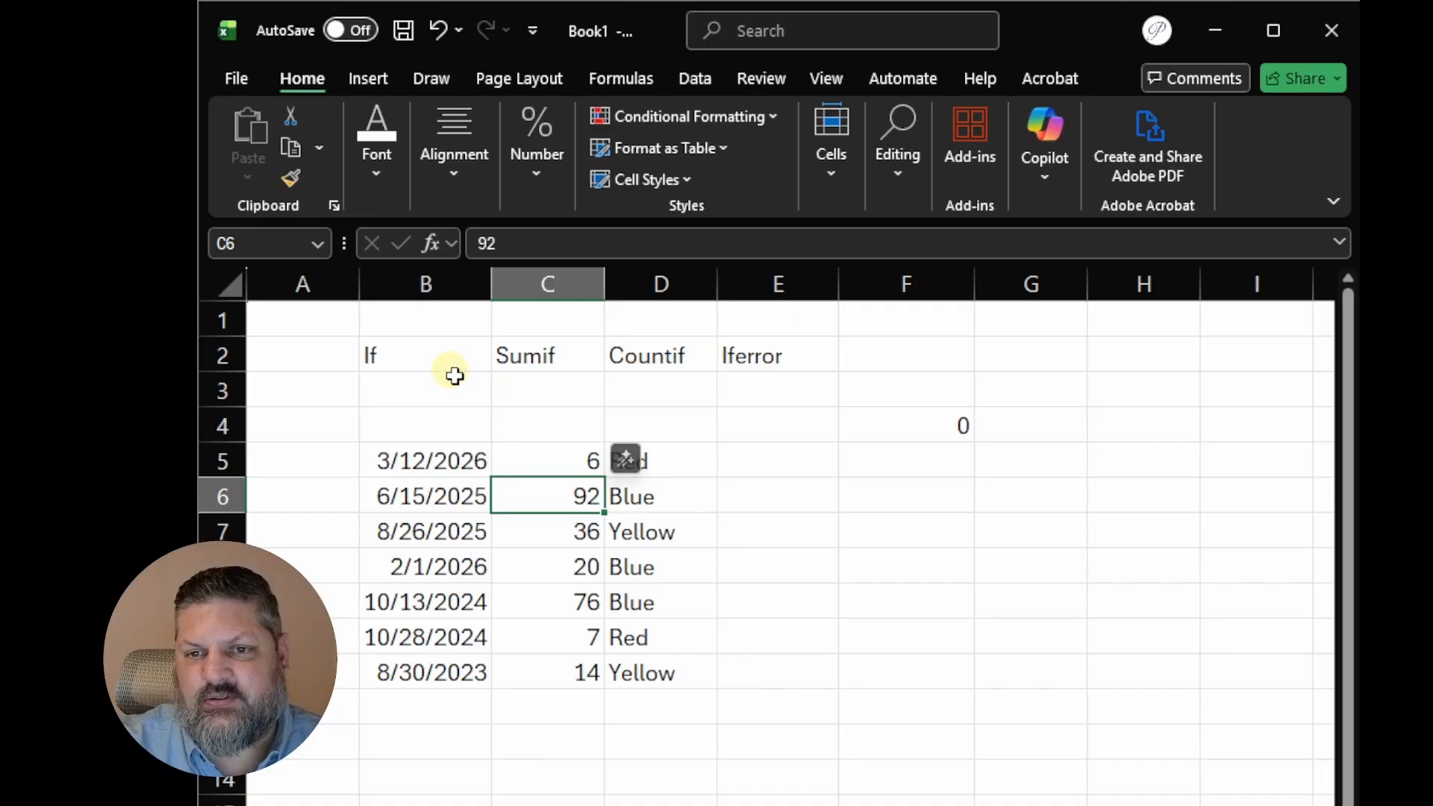
Set C5 to 199 to test the value_if_true argument and review the IF formula in F4
{"action": "left_click", "coordinate": [558, 455]}
{"action": "type", "text": "199"}
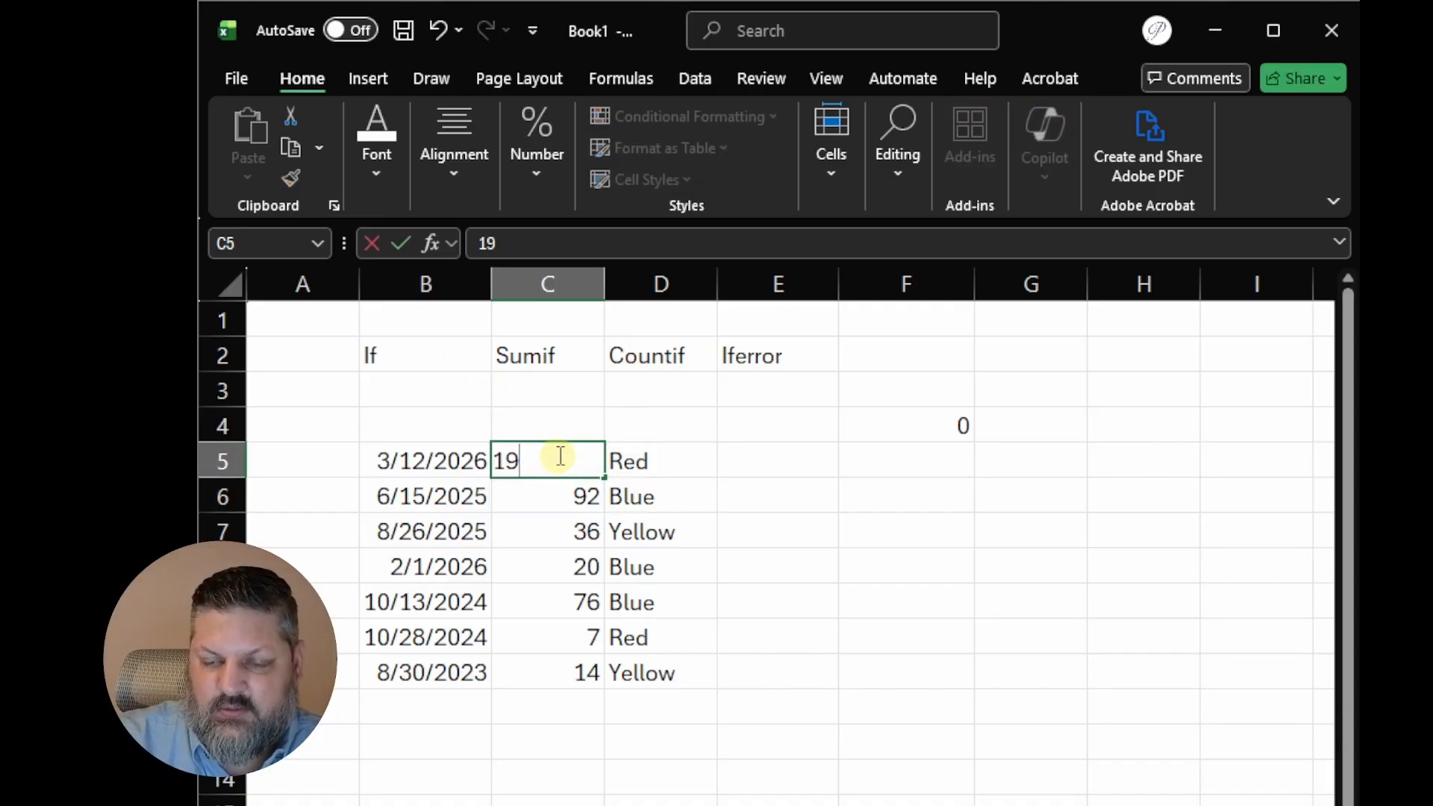
{"action": "key", "text": "Return"}
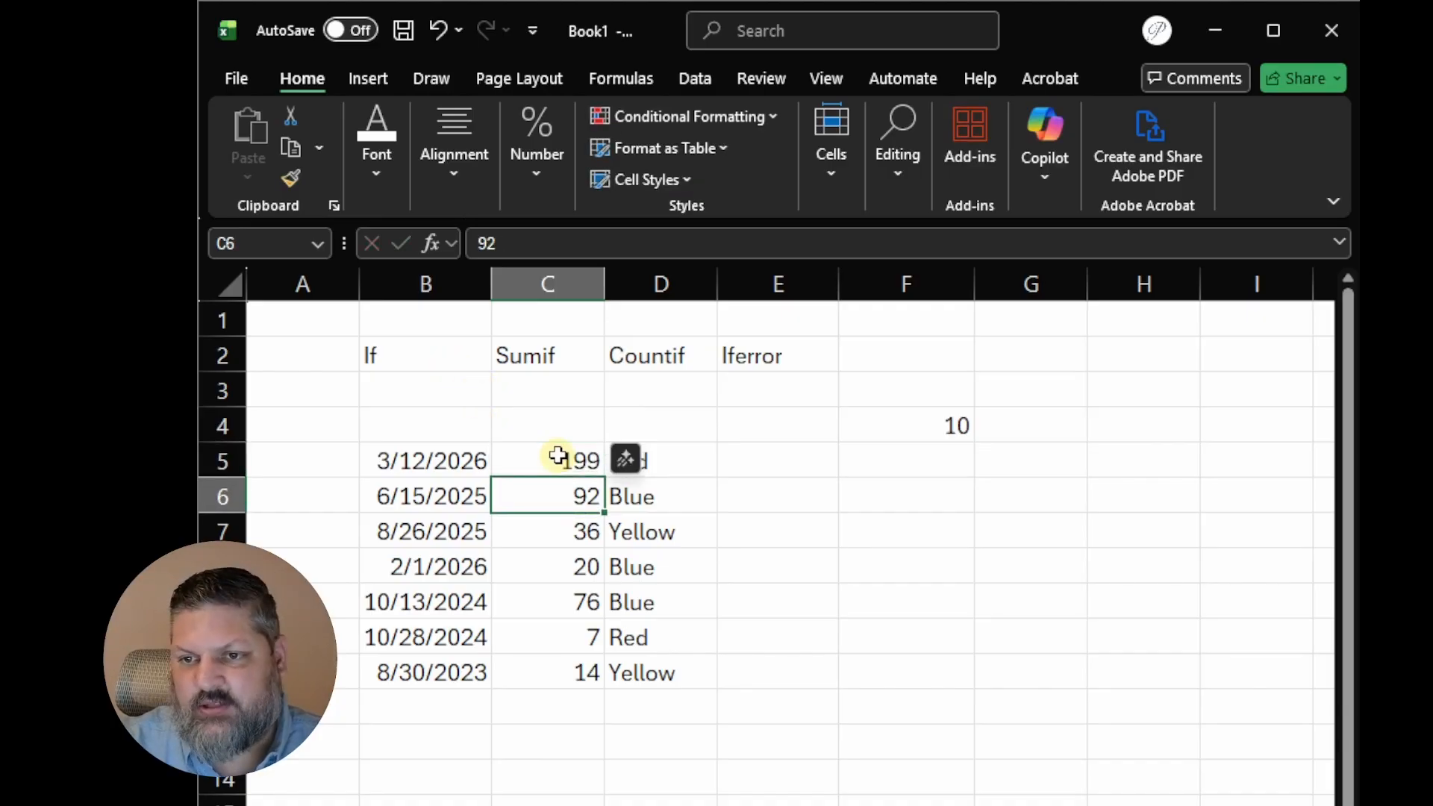
{"action": "left_click", "coordinate": [560, 457]}
{"action": "double_click", "coordinate": [888, 423]}
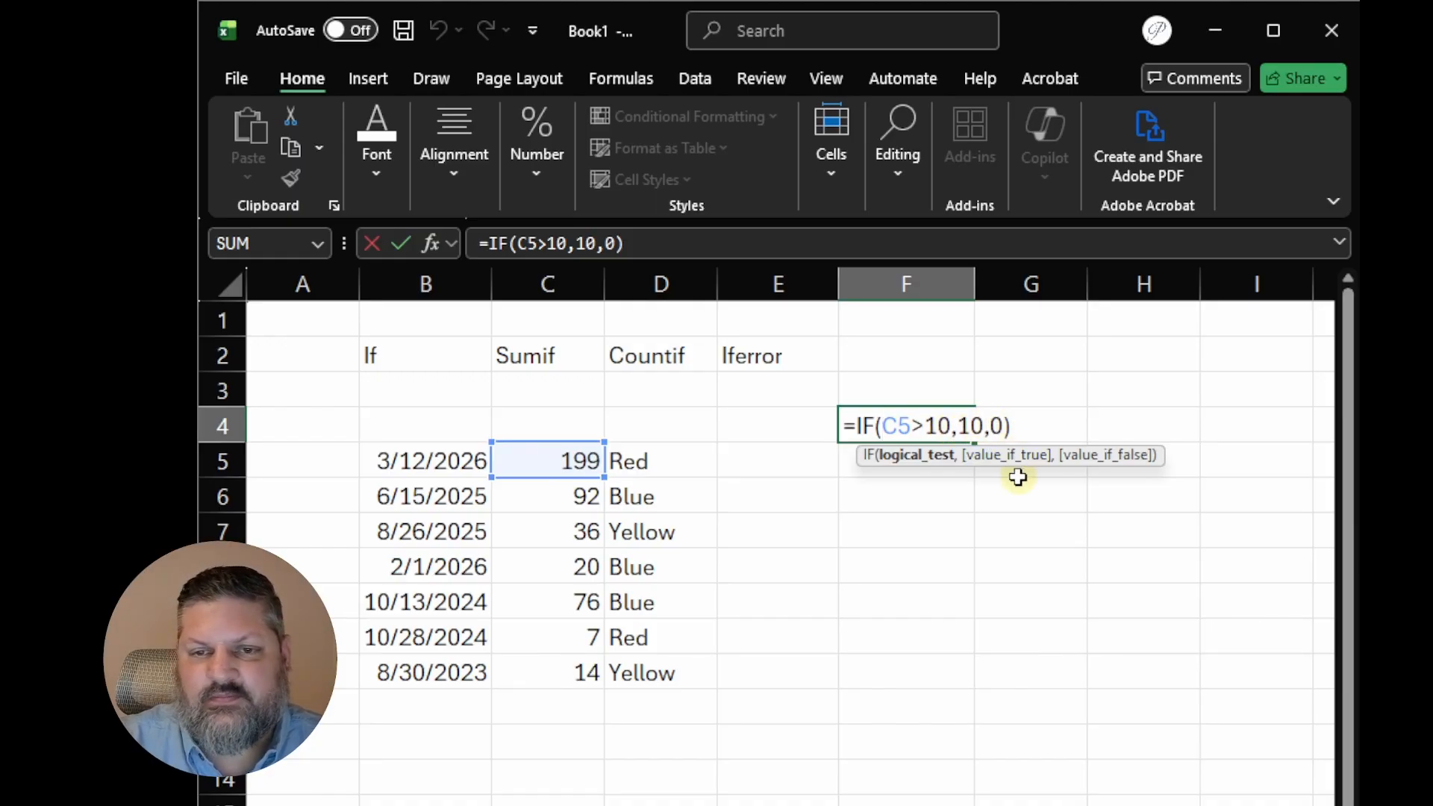
{"action": "key", "text": "ctrl+Return"}
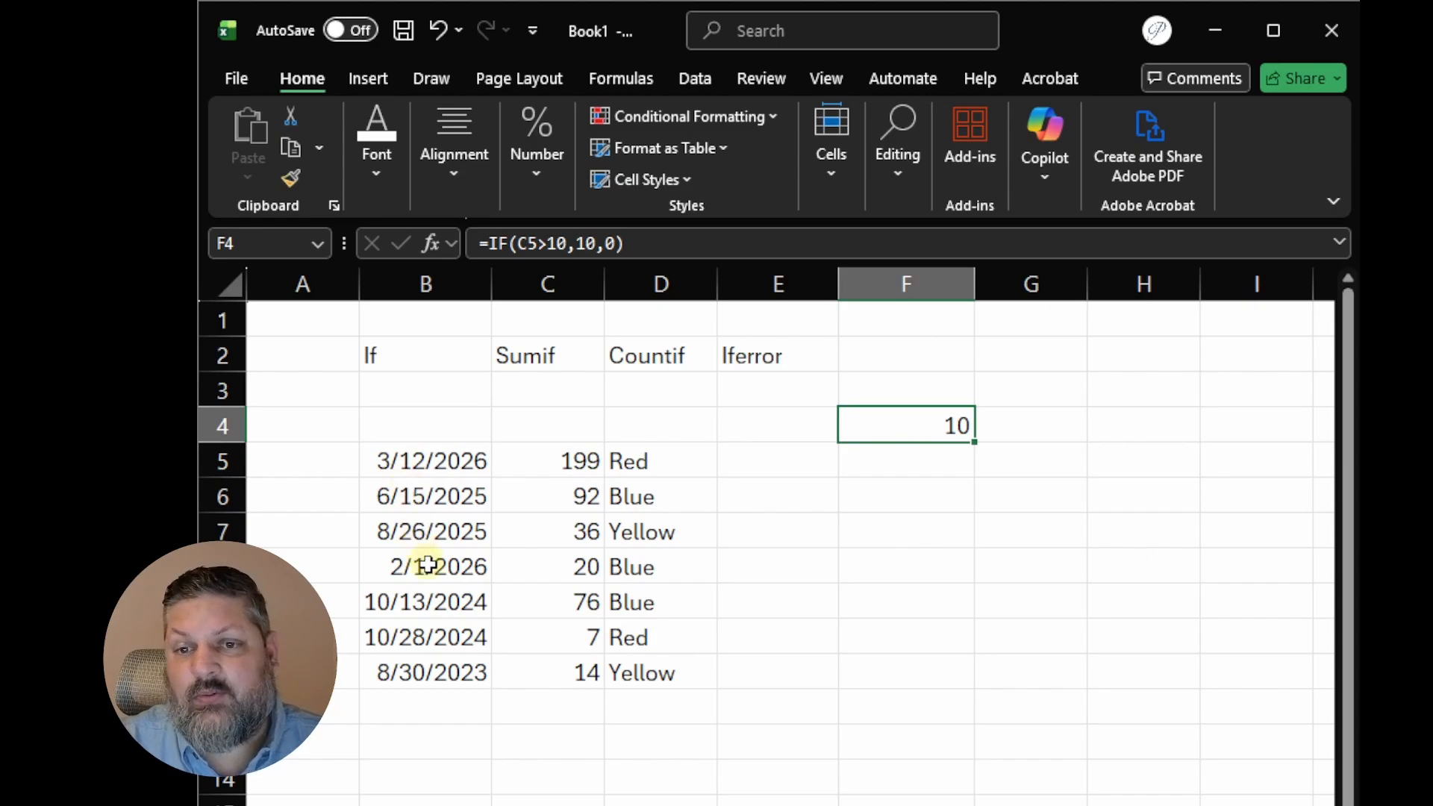
Delete the C5 test, both result arguments and the closing parenthesis from the formula in F4, leaving =IF(
{"action": "double_click", "coordinate": [913, 425]}
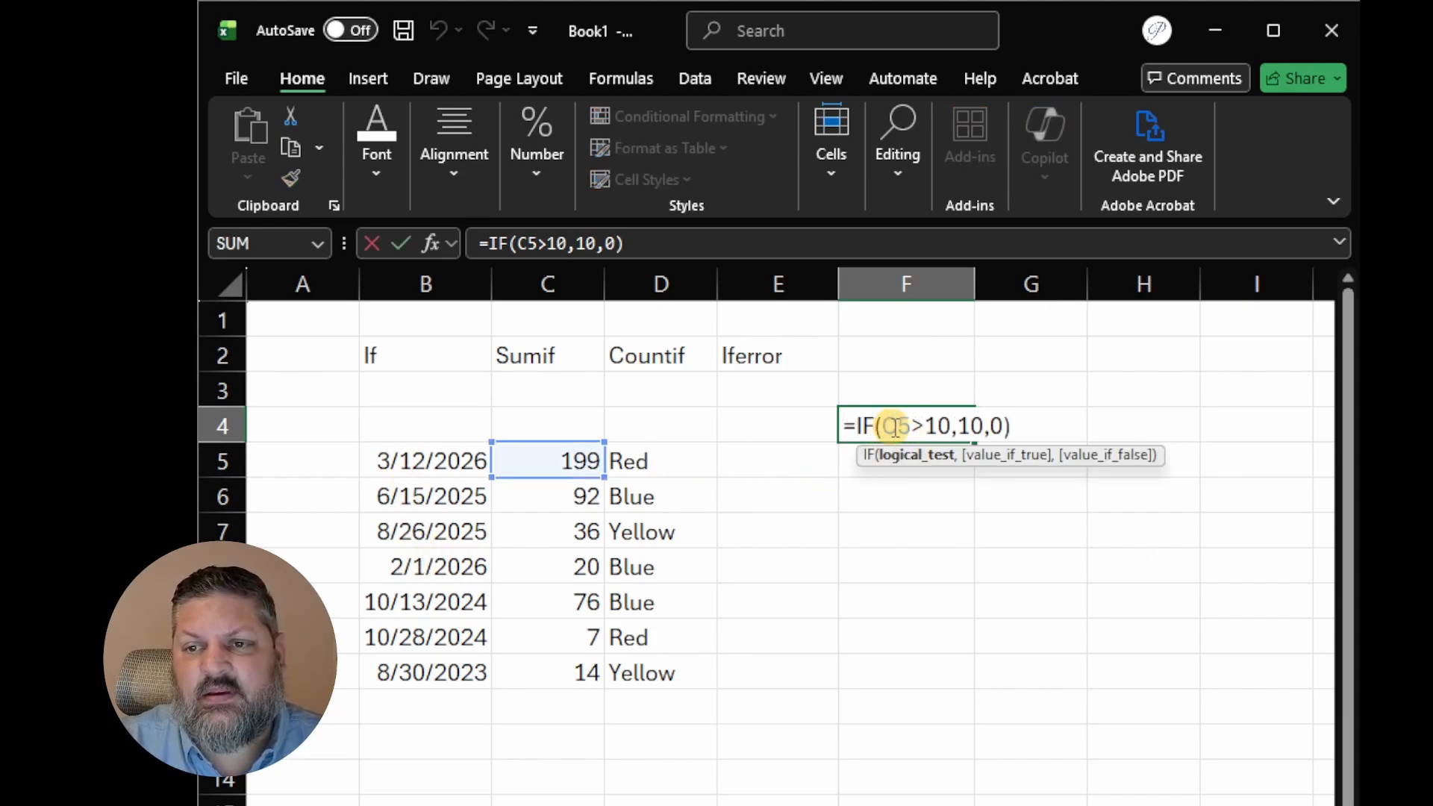
{"action": "left_click_drag", "start_coordinate": [894, 426], "coordinate": [1006, 441]}
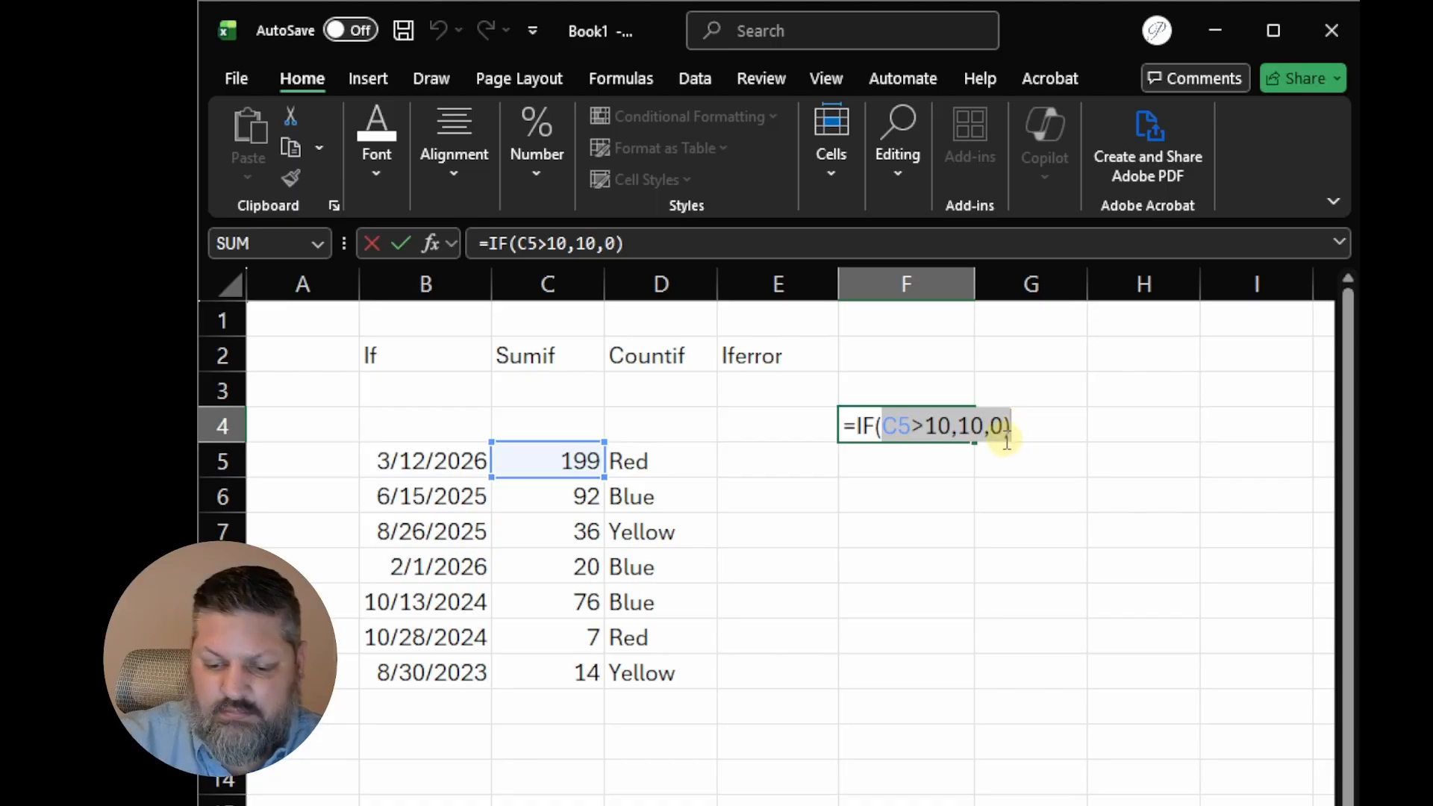
{"action": "key", "text": "BackSpace"}
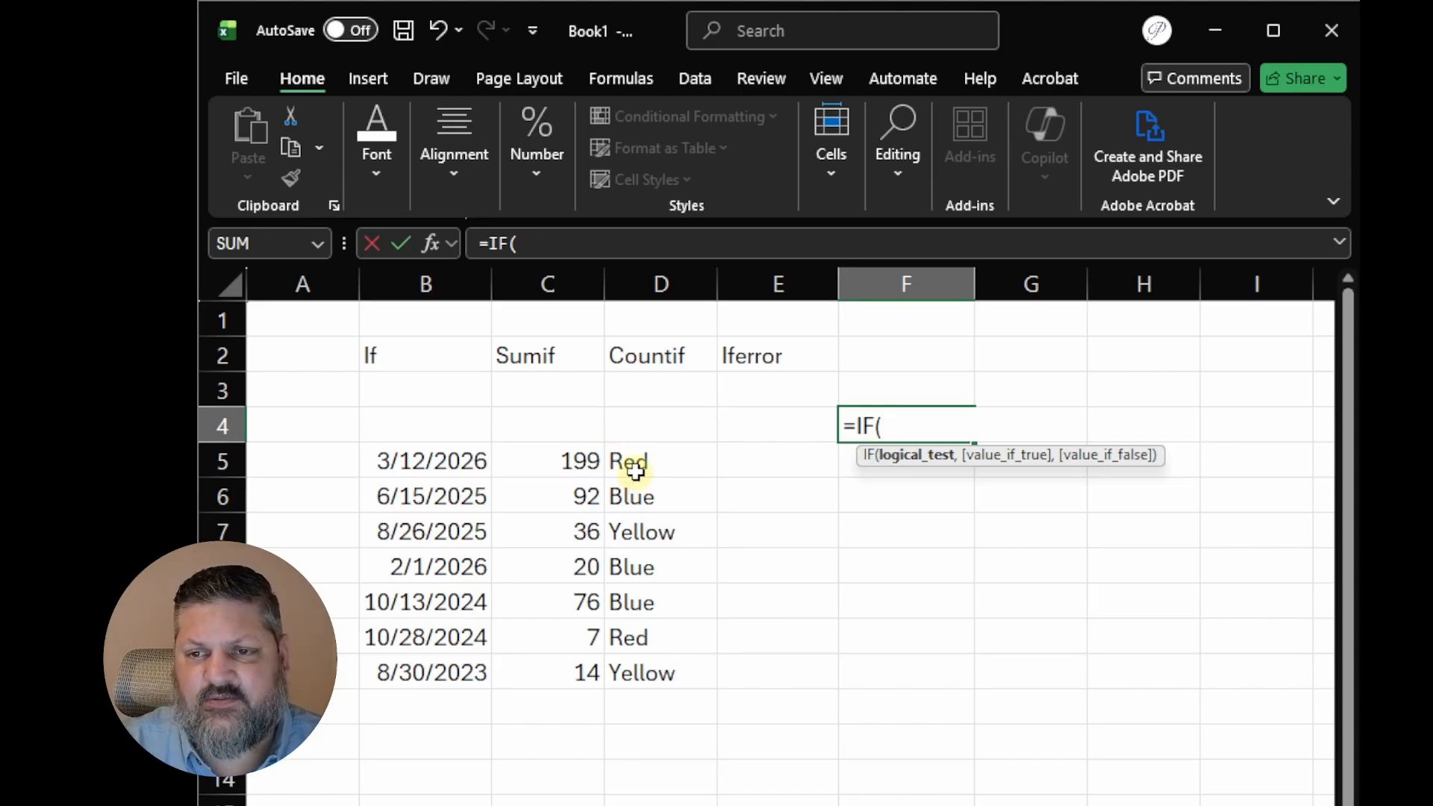
Enter B5>01/01/2026 as the logical test of the IF formula in F4
{"action": "left_click", "coordinate": [421, 467]}
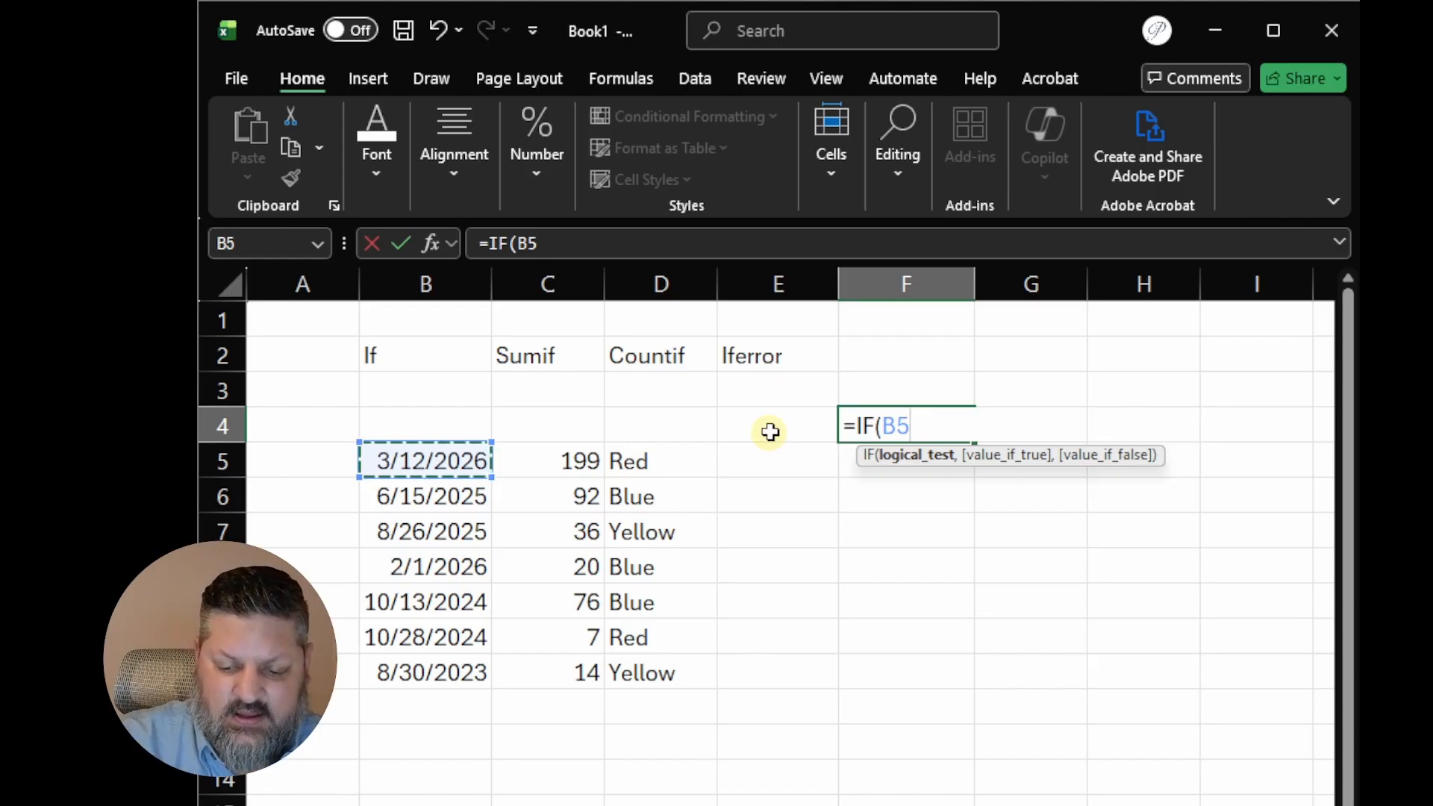
{"action": "type", "text": ">"}
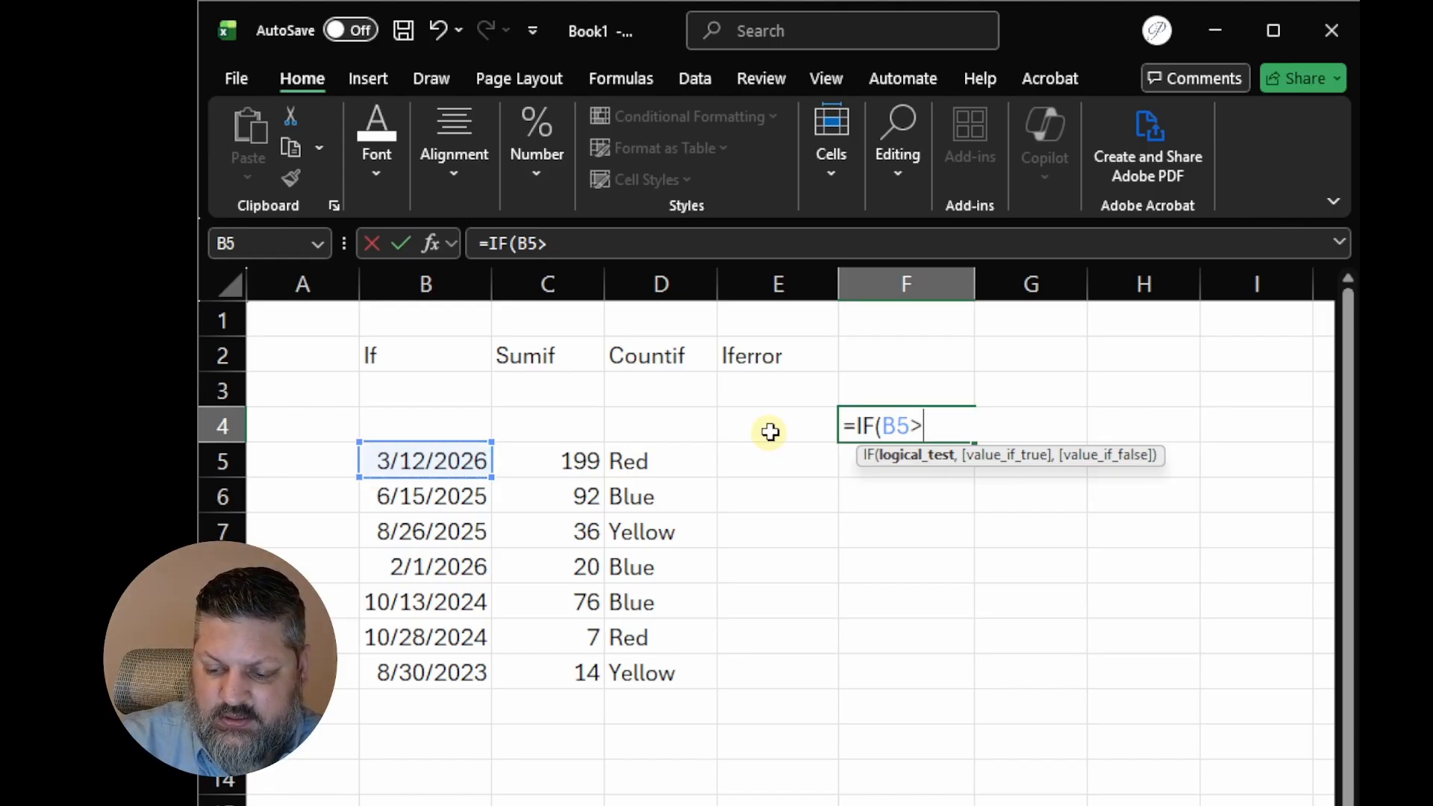
{"action": "type", "text": "1/"}
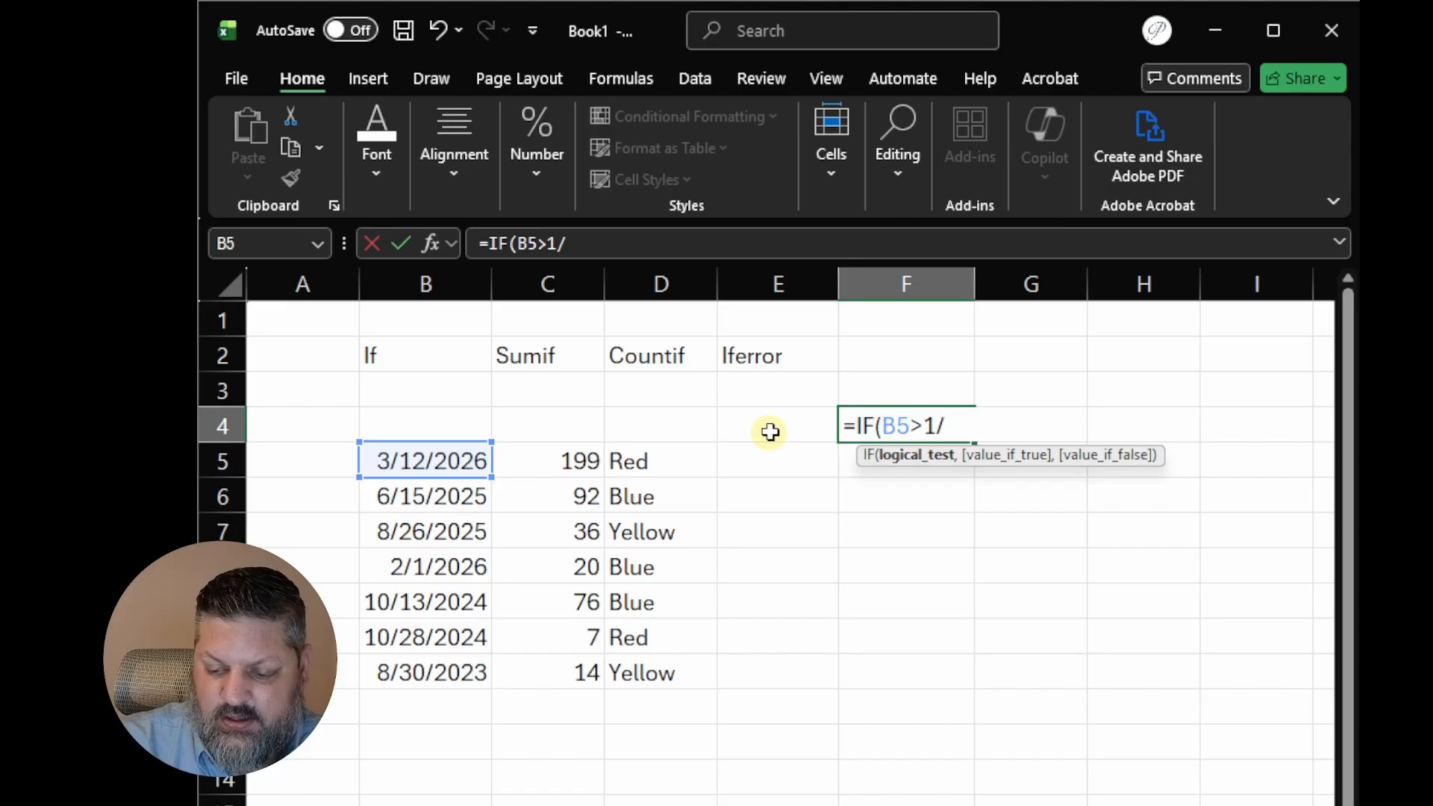
{"action": "type", "text": "01"}
{"action": "key", "text": "BackSpace"}
{"action": "key", "text": "BackSpace"}
{"action": "key", "text": "BackSpace"}
{"action": "key", "text": "BackSpace"}
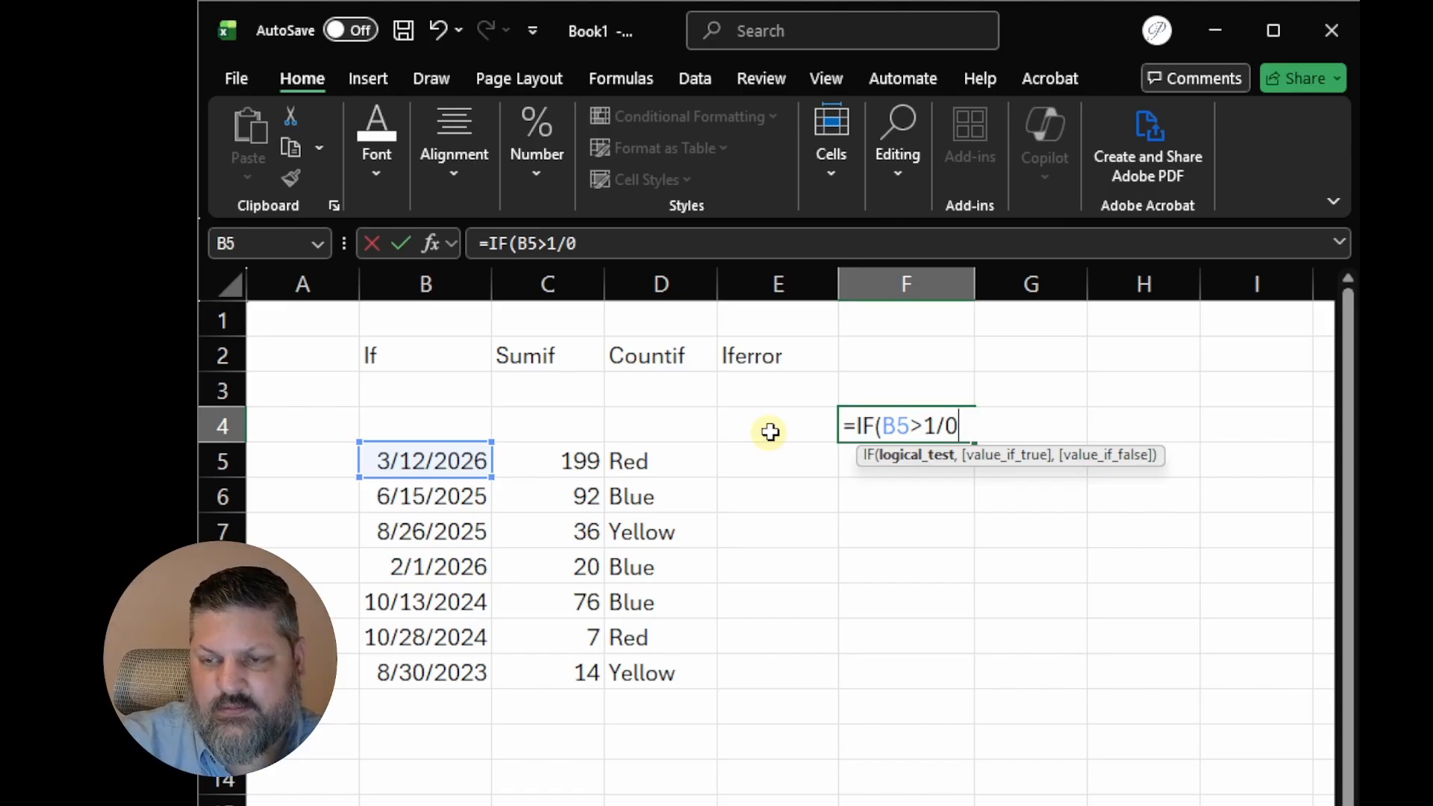
{"action": "type", "text": "01/"}
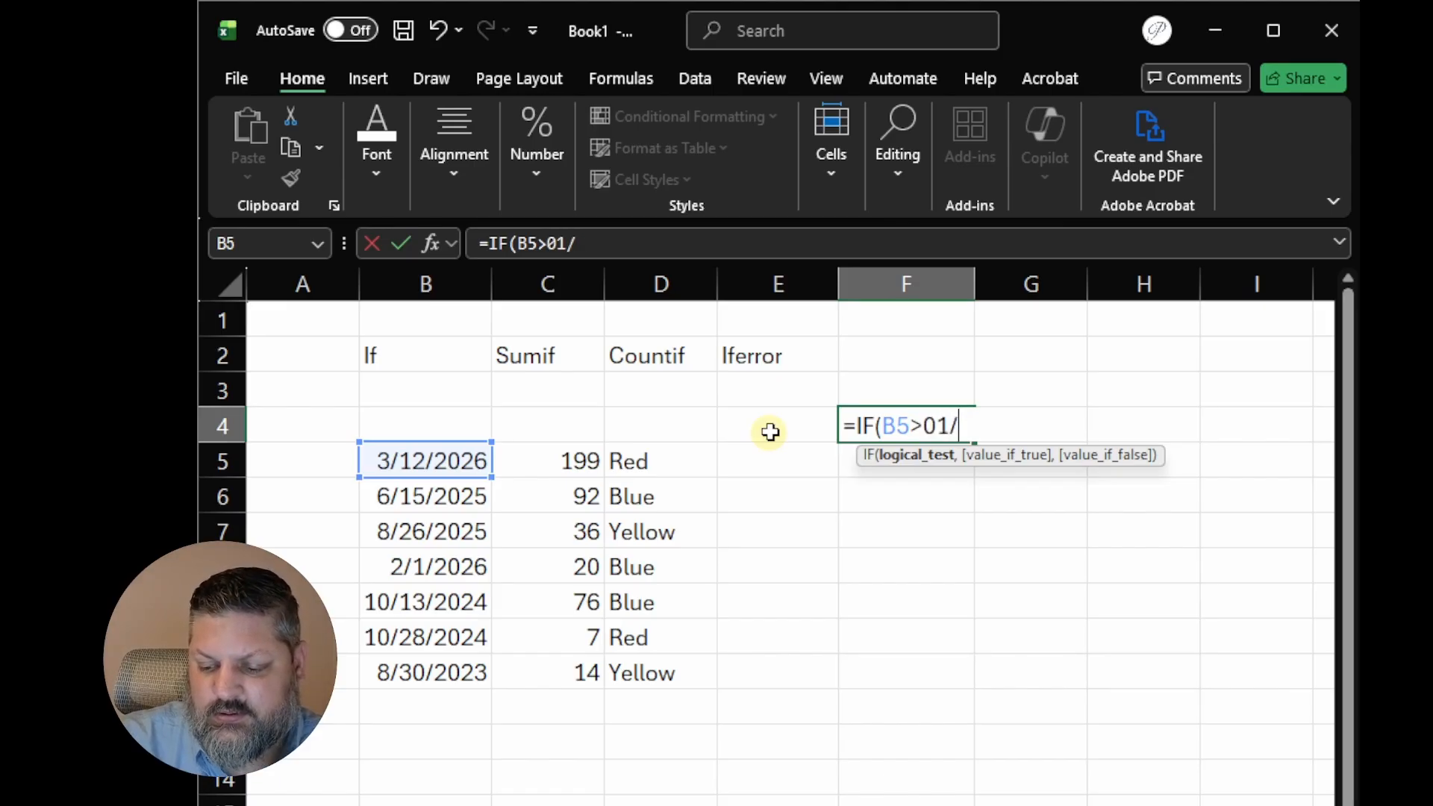
{"action": "type", "text": "01/2026"}
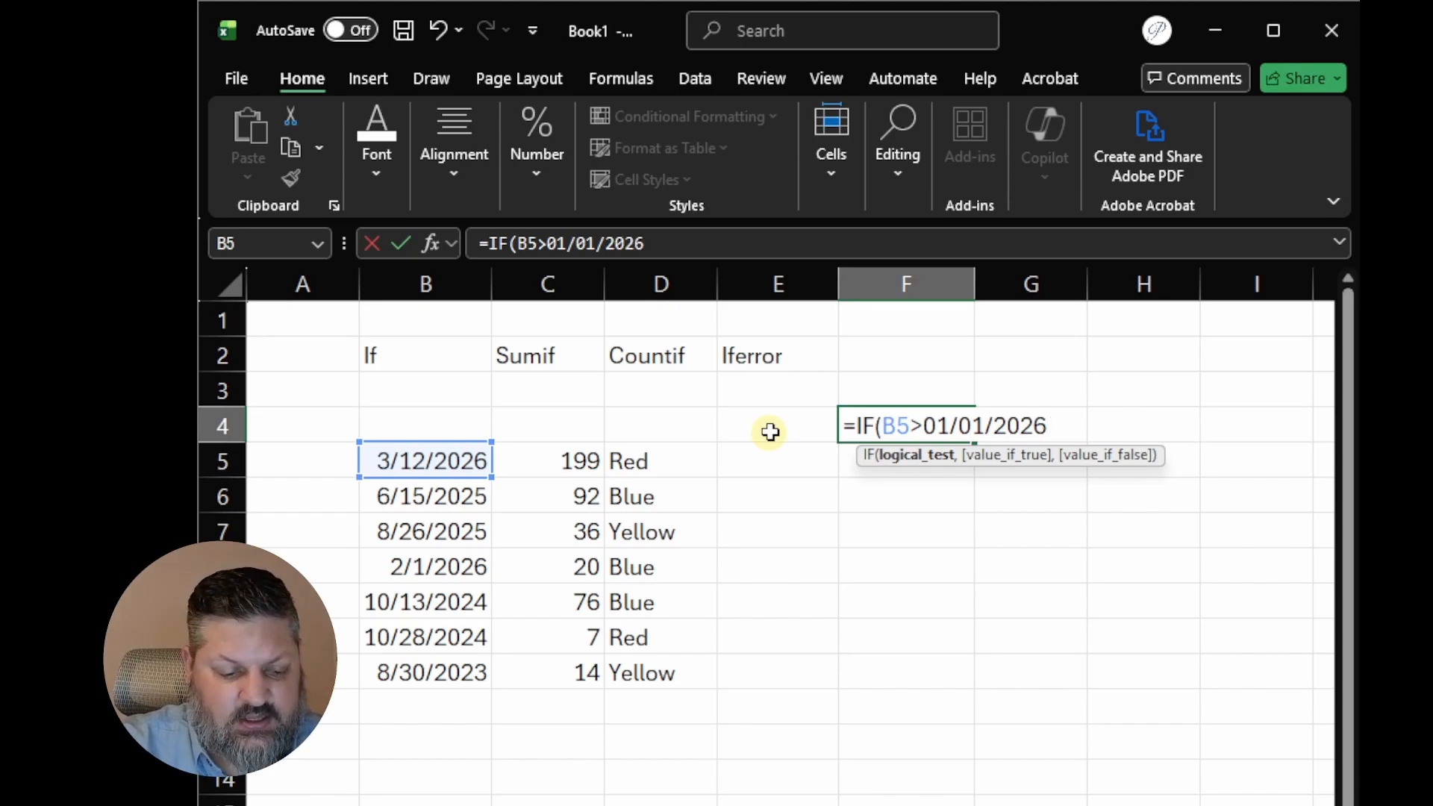
Finish the date-based IF formula in F4 with 1 as value_if_true and 0 as value_if_false
{"action": "type", "text": ",1"}
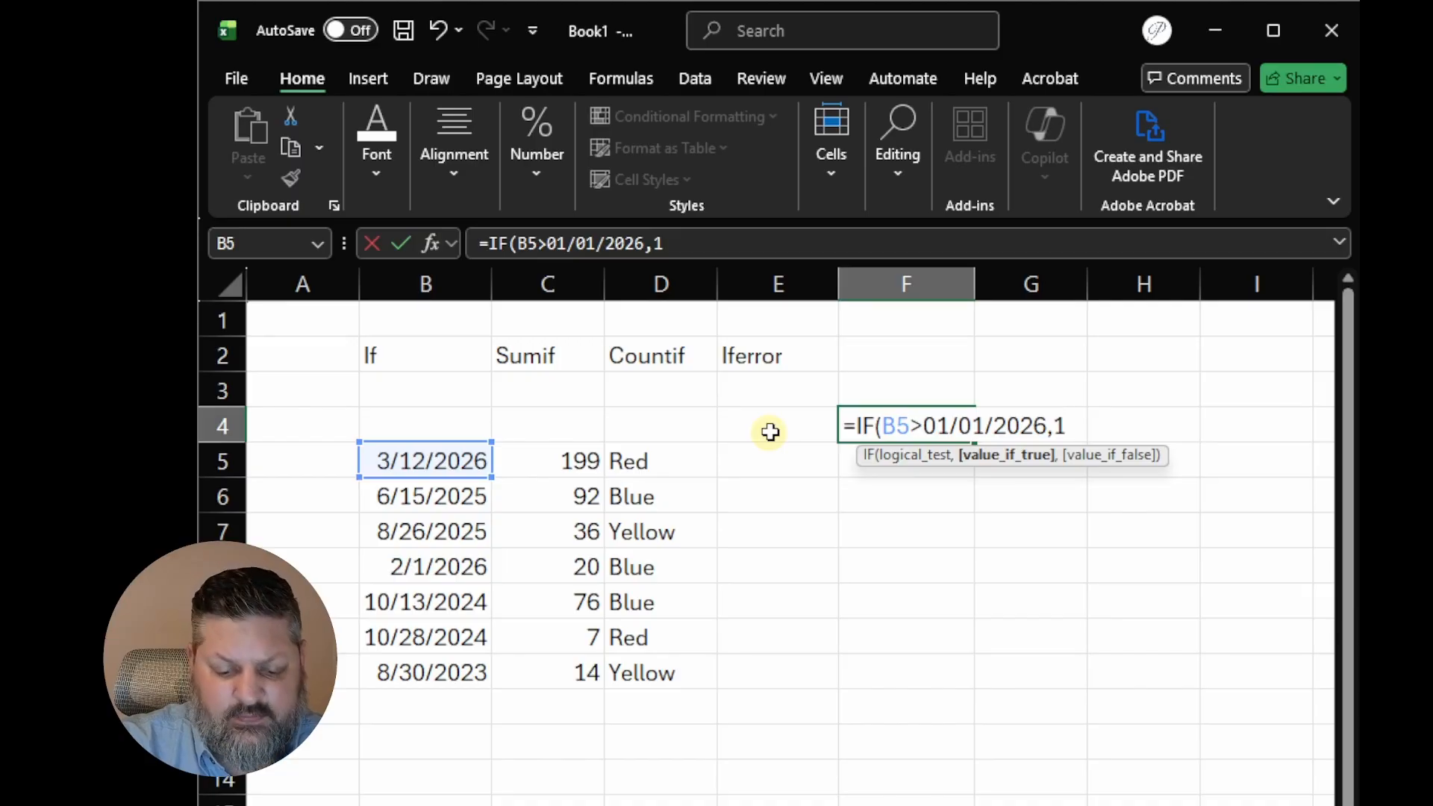
{"action": "type", "text": ",0"}
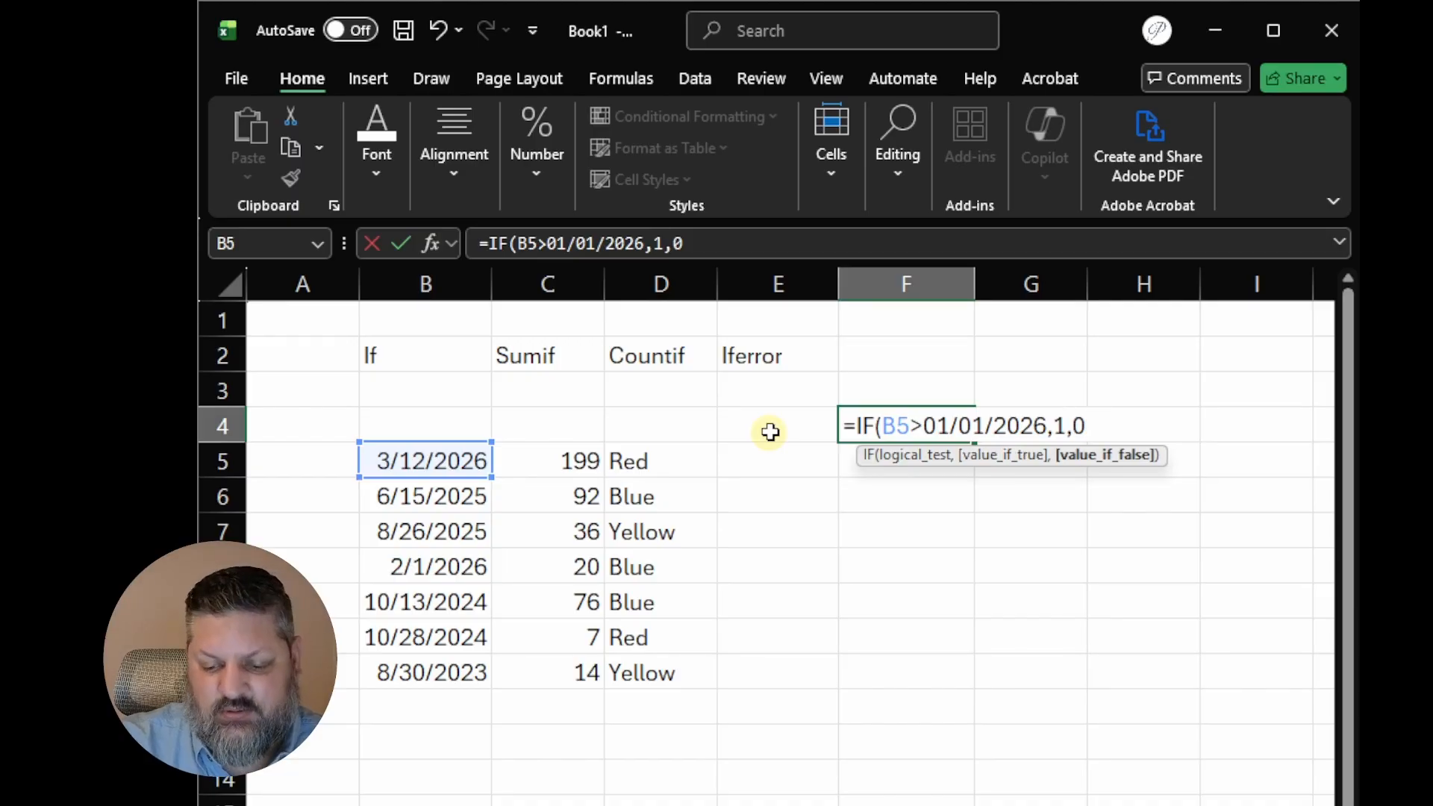
{"action": "type", "text": ")"}
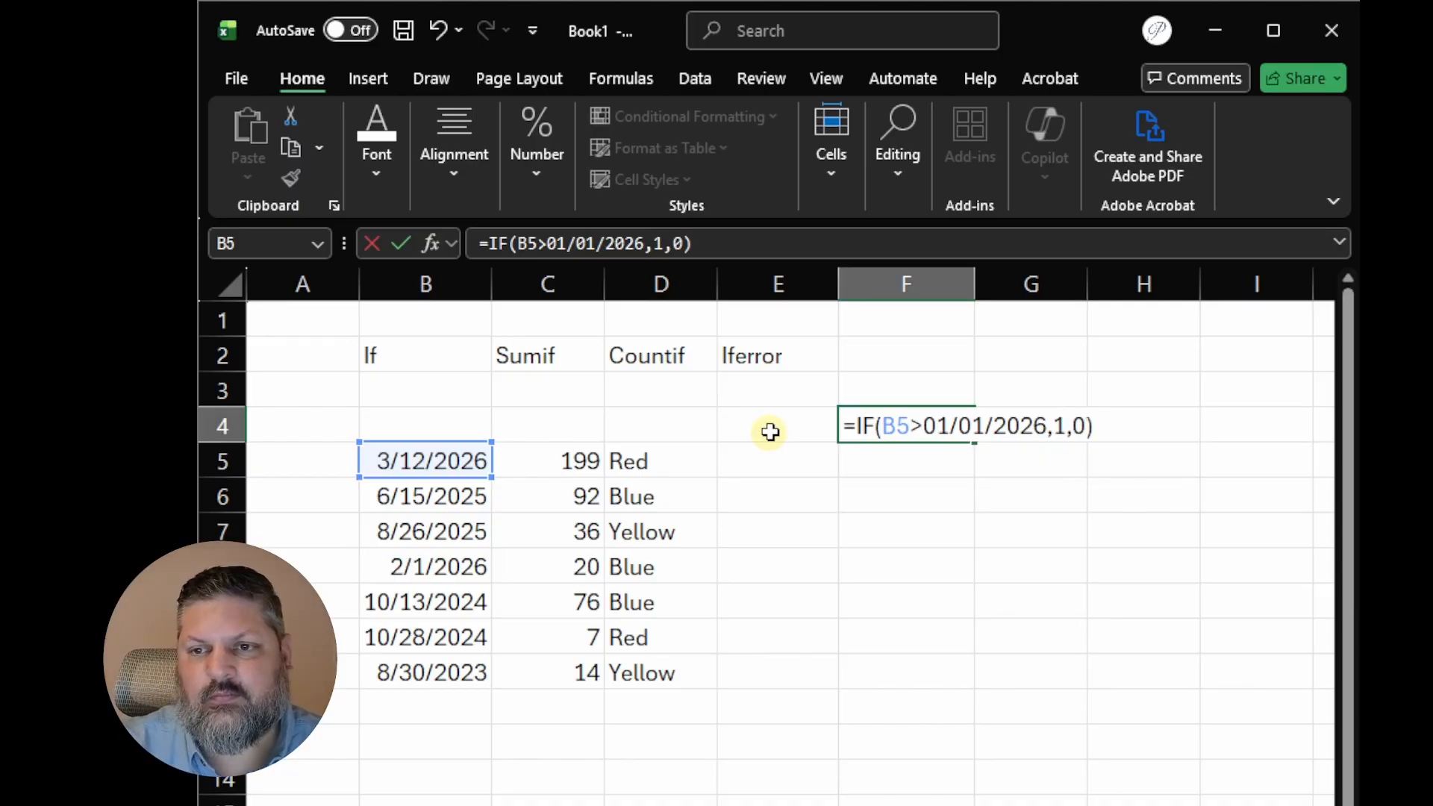
{"action": "key", "text": "Return"}
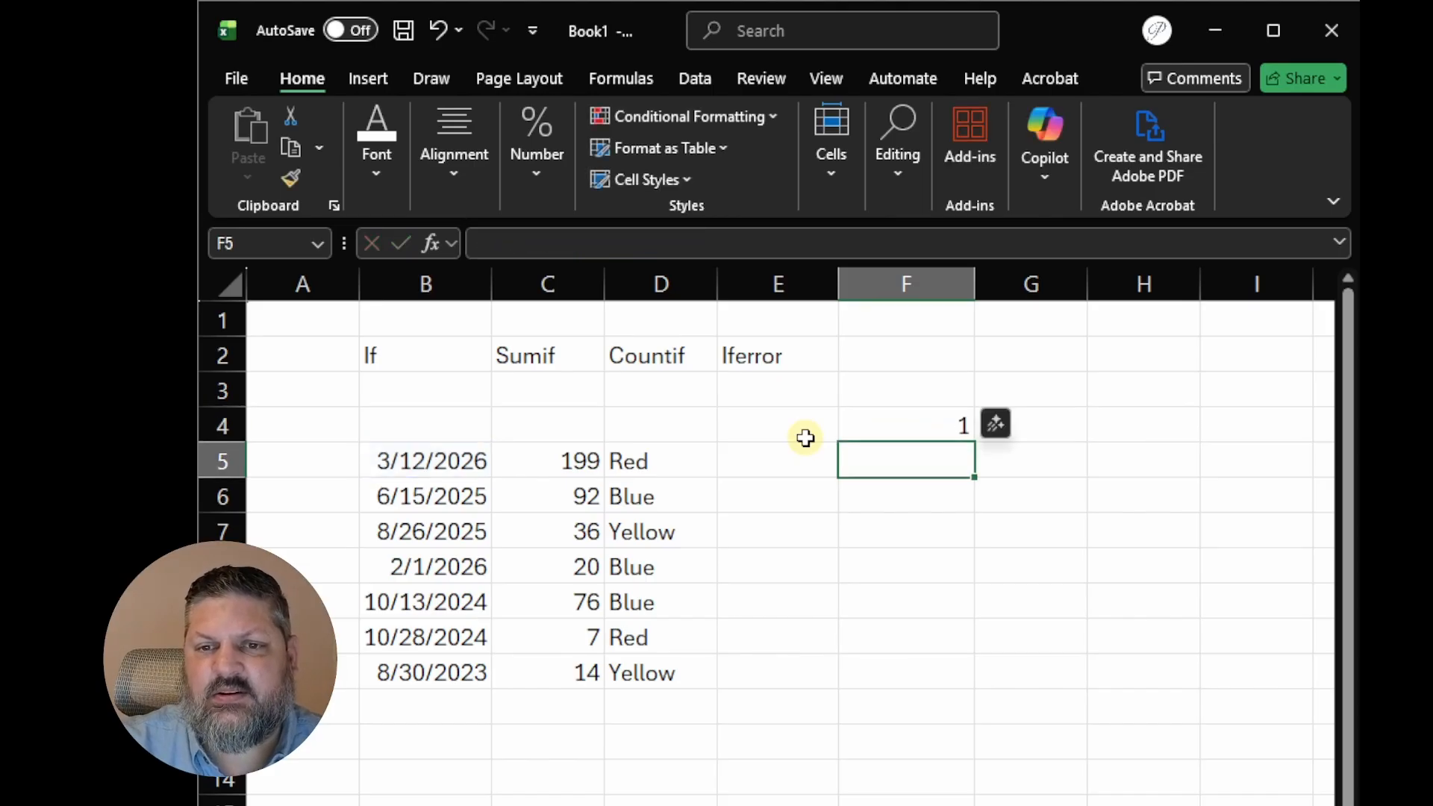
Review the date-based IF formula in F4 and point its logical test to cell B6
{"action": "left_click", "coordinate": [920, 424]}
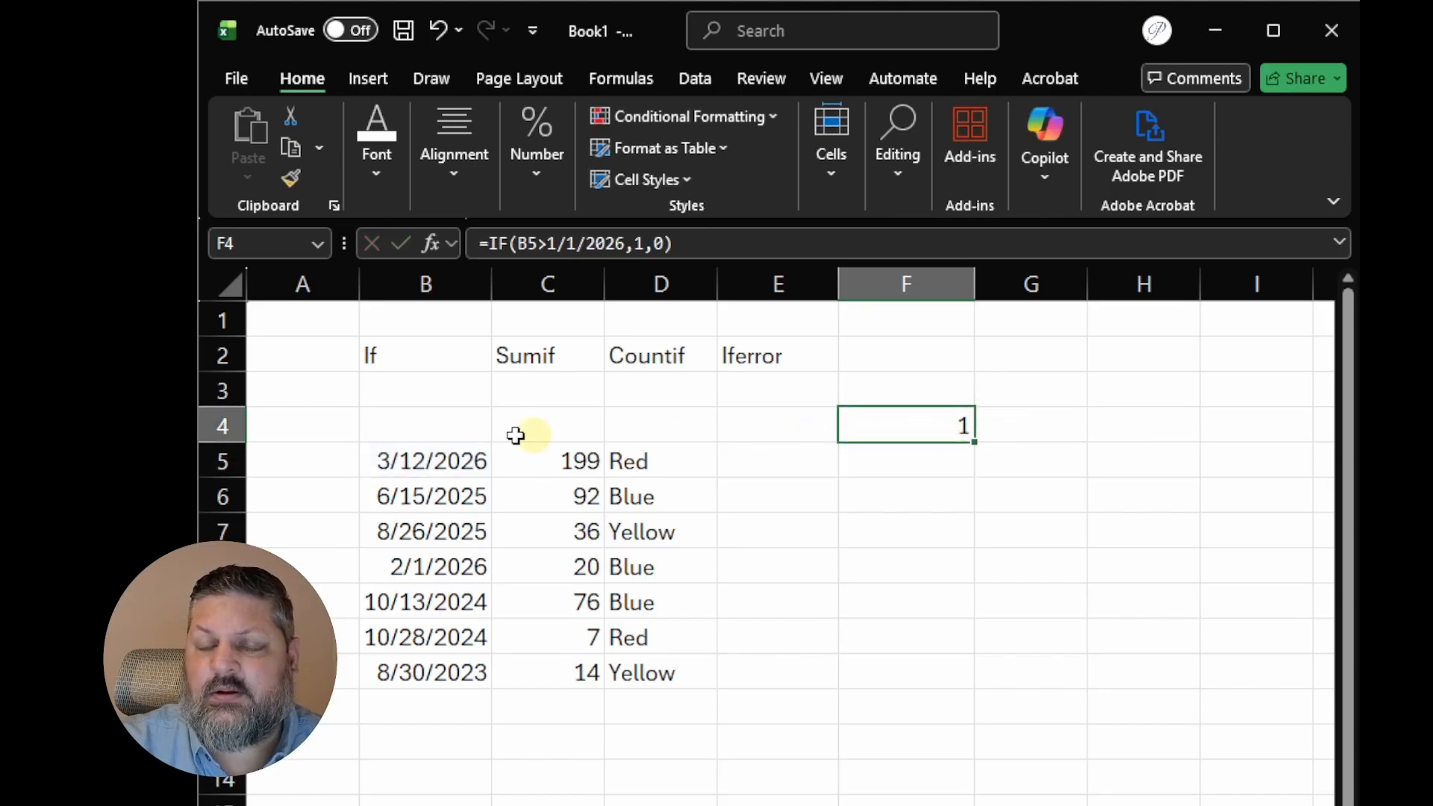
{"action": "left_click", "coordinate": [432, 463]}
{"action": "left_click", "coordinate": [905, 414]}
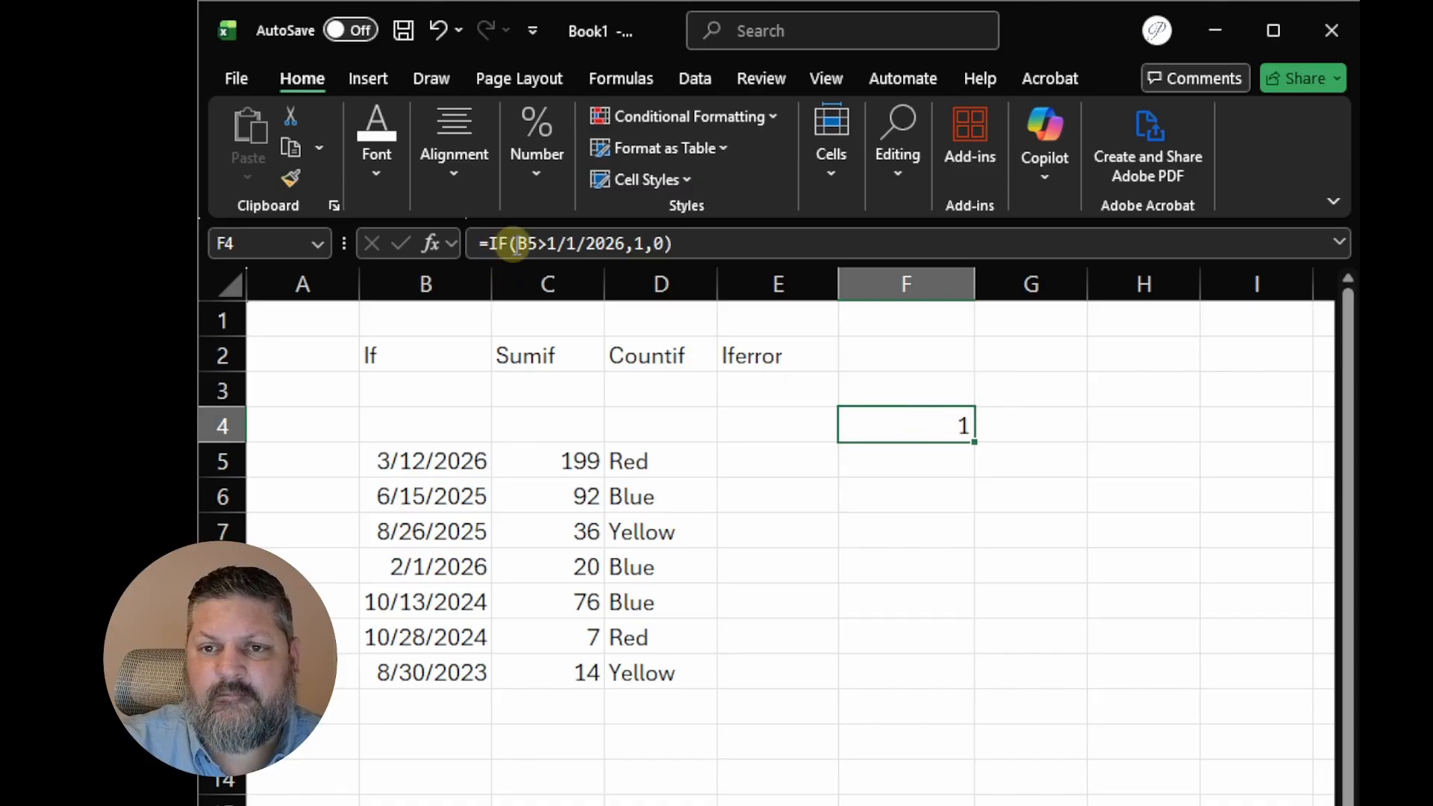
{"action": "left_click", "coordinate": [547, 243]}
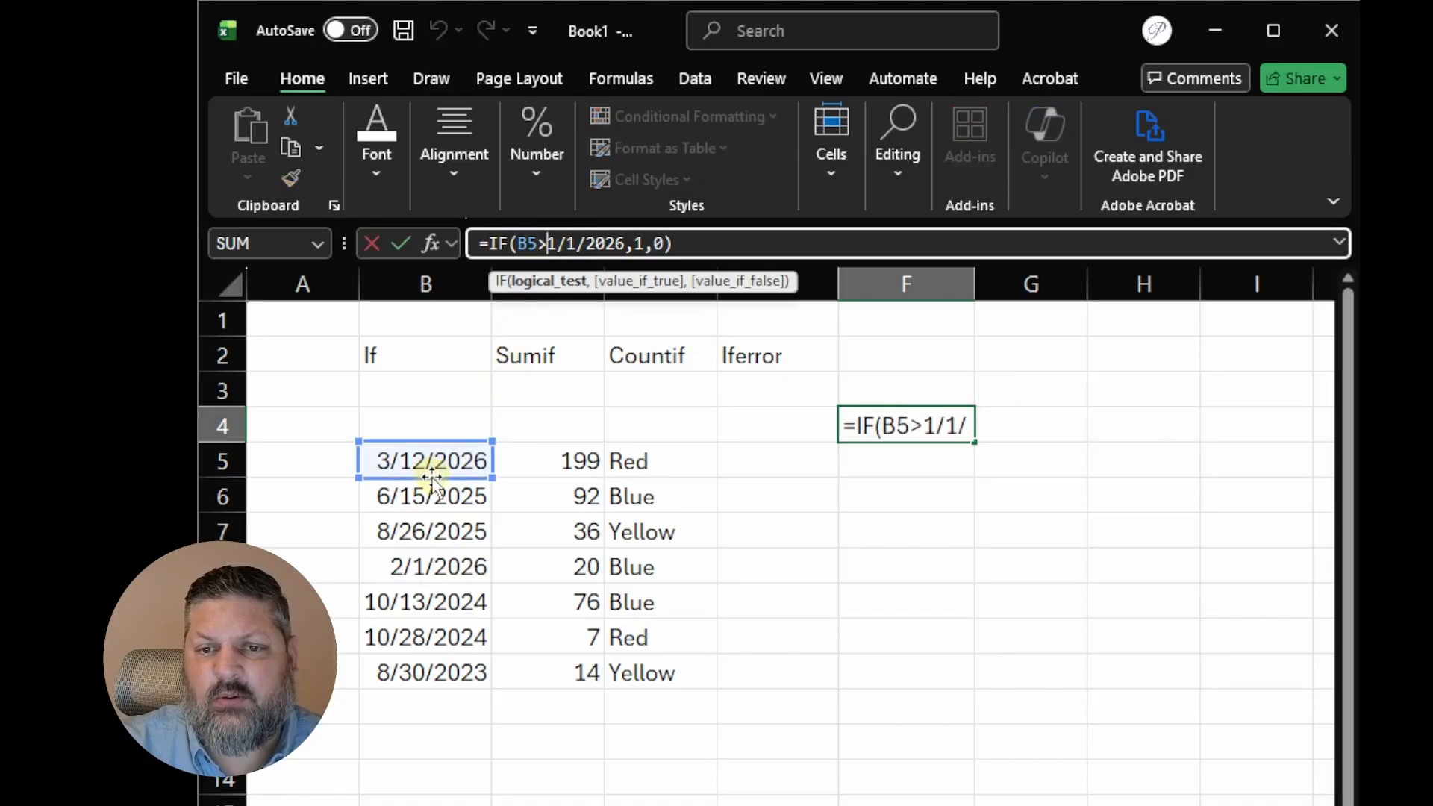
{"action": "left_click_drag", "start_coordinate": [433, 477], "coordinate": [443, 500]}
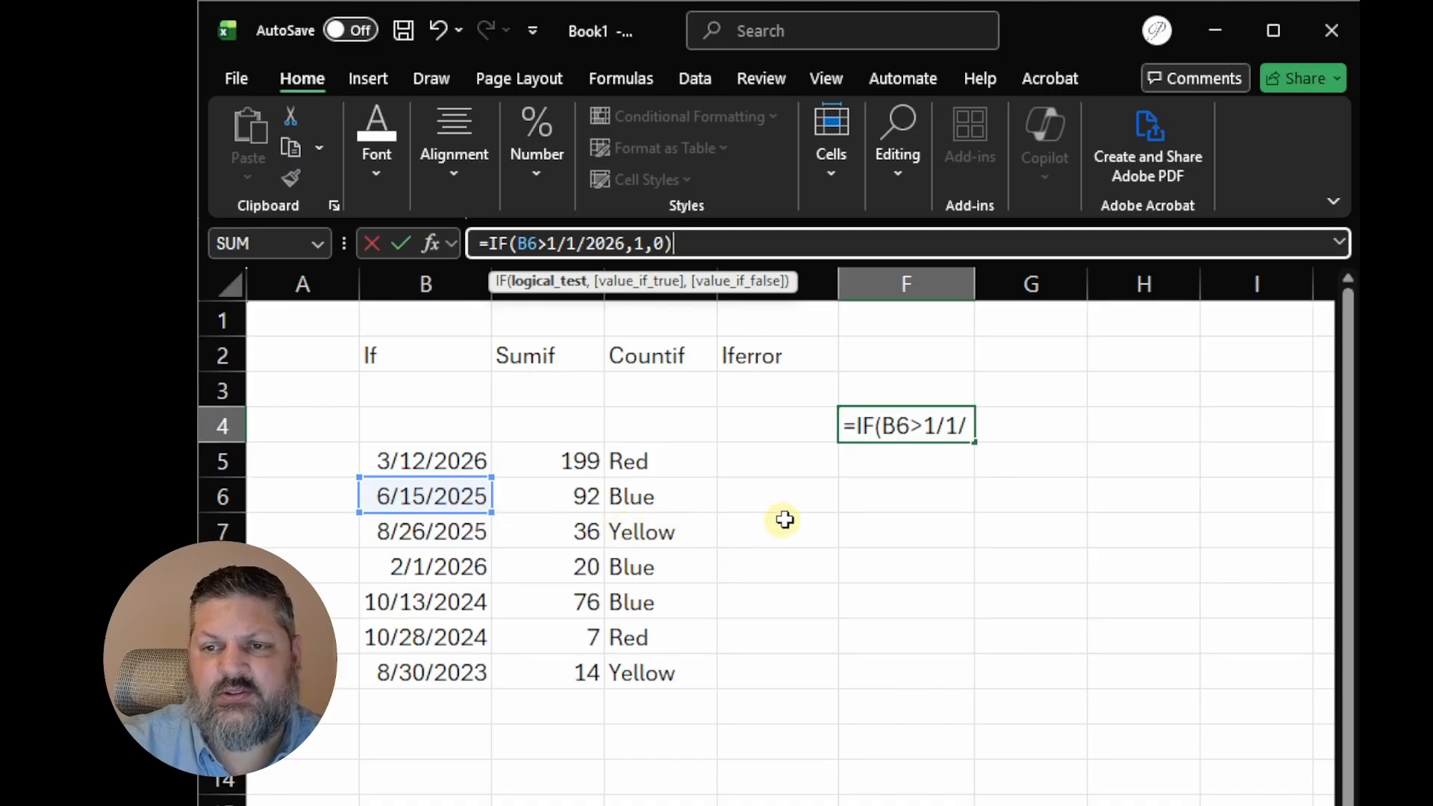
{"action": "key", "text": "Return"}
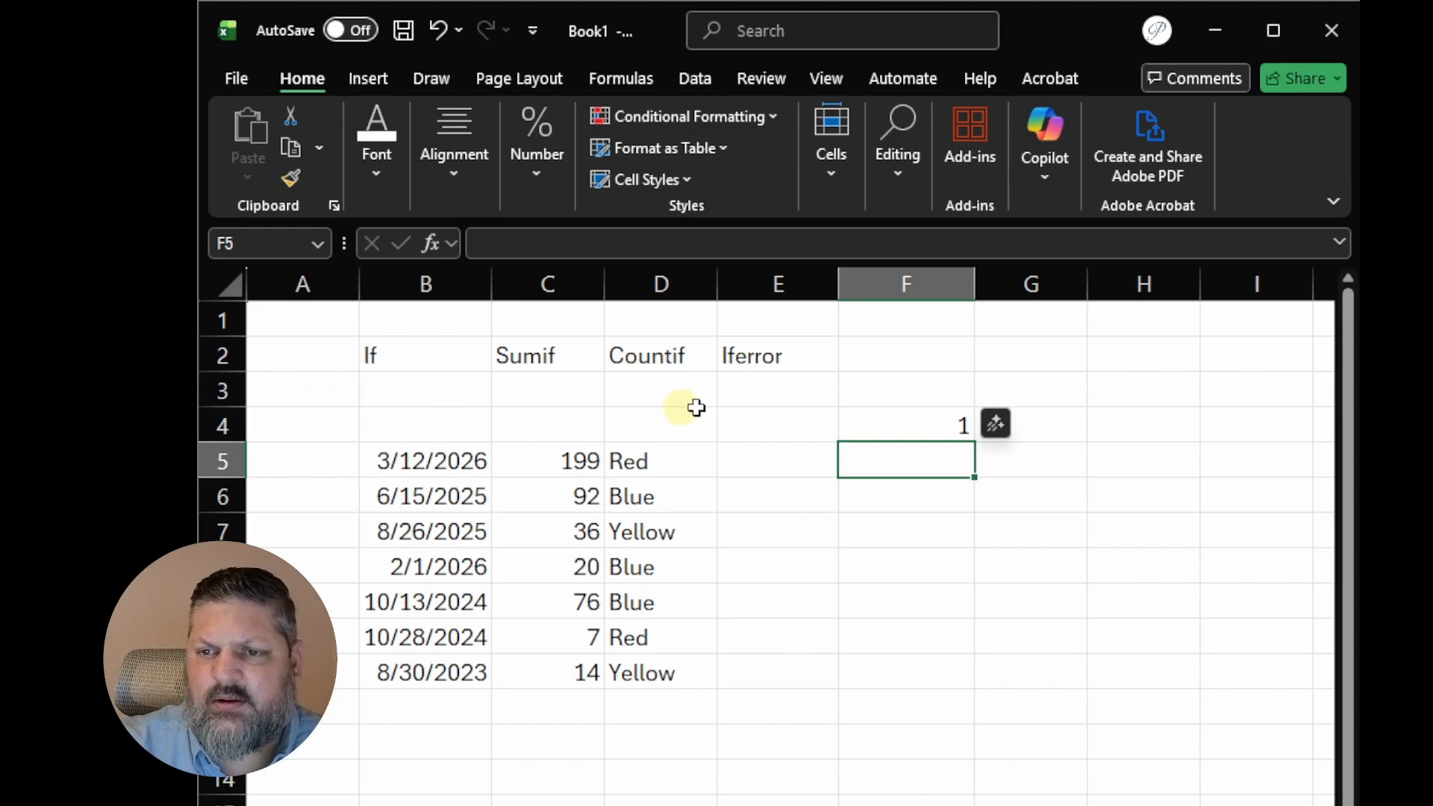
Examine the logical test, value_if_true and value_if_false arguments of the IF formula in F4
{"action": "left_click", "coordinate": [931, 430]}
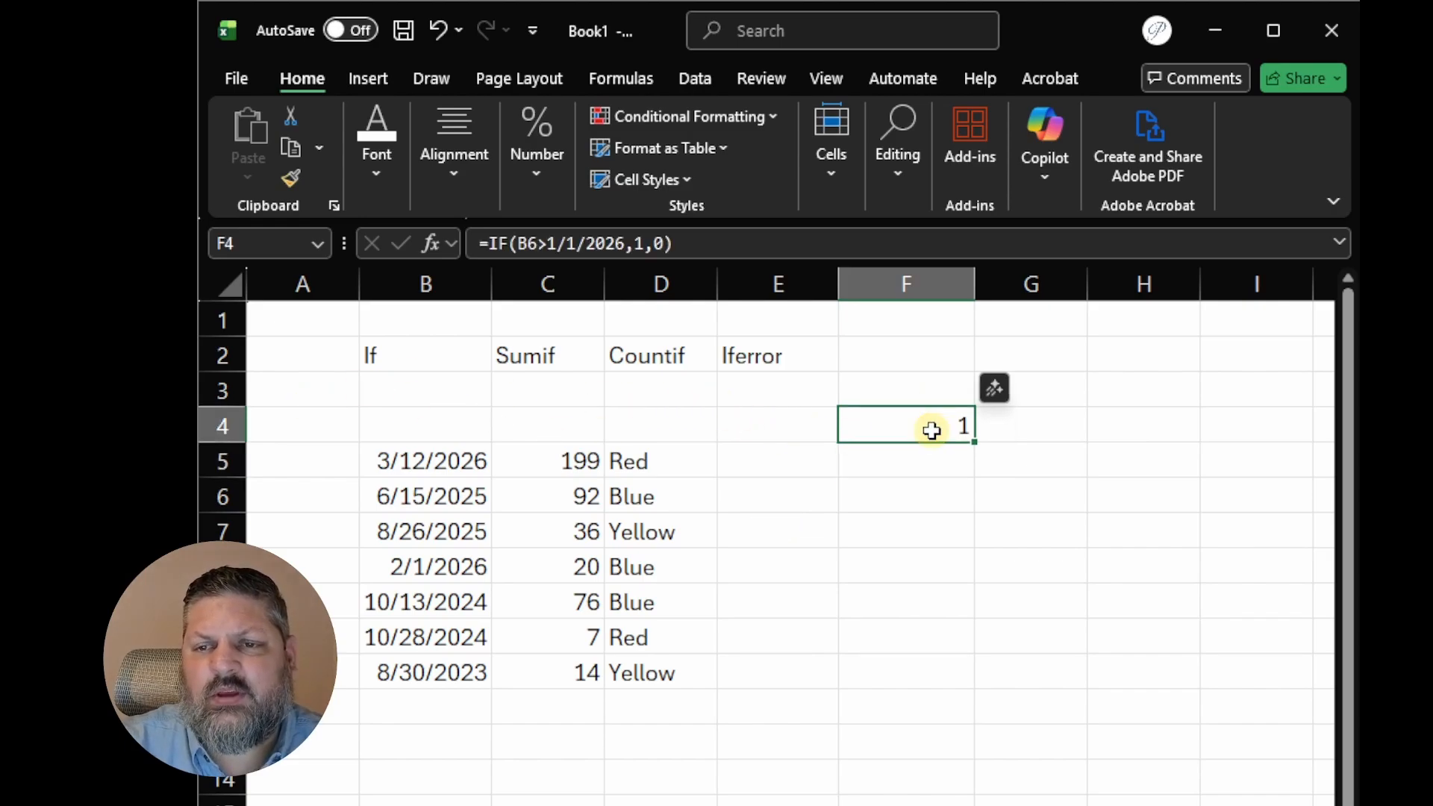
{"action": "double_click", "coordinate": [931, 429]}
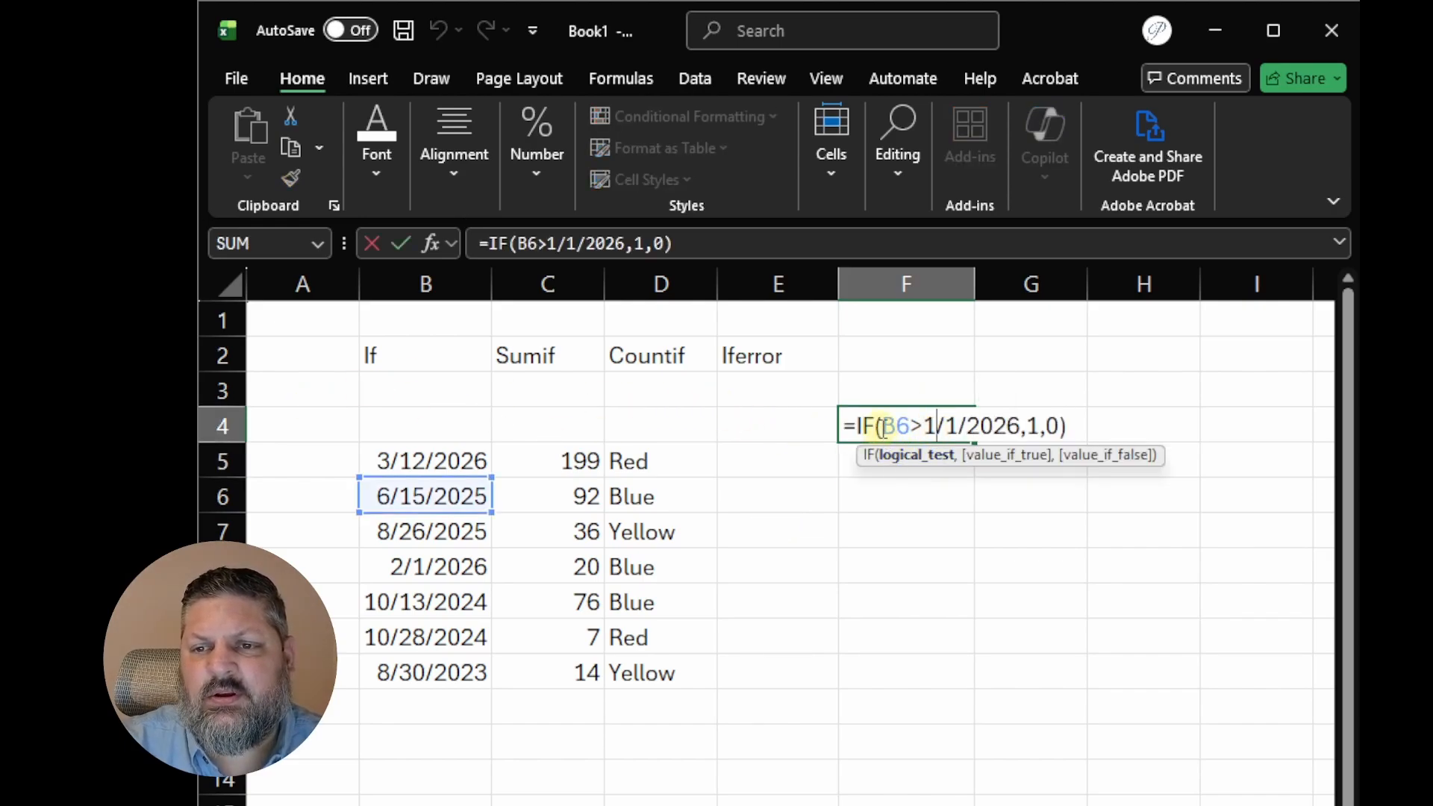
{"action": "left_click_drag", "start_coordinate": [882, 427], "coordinate": [1011, 433]}
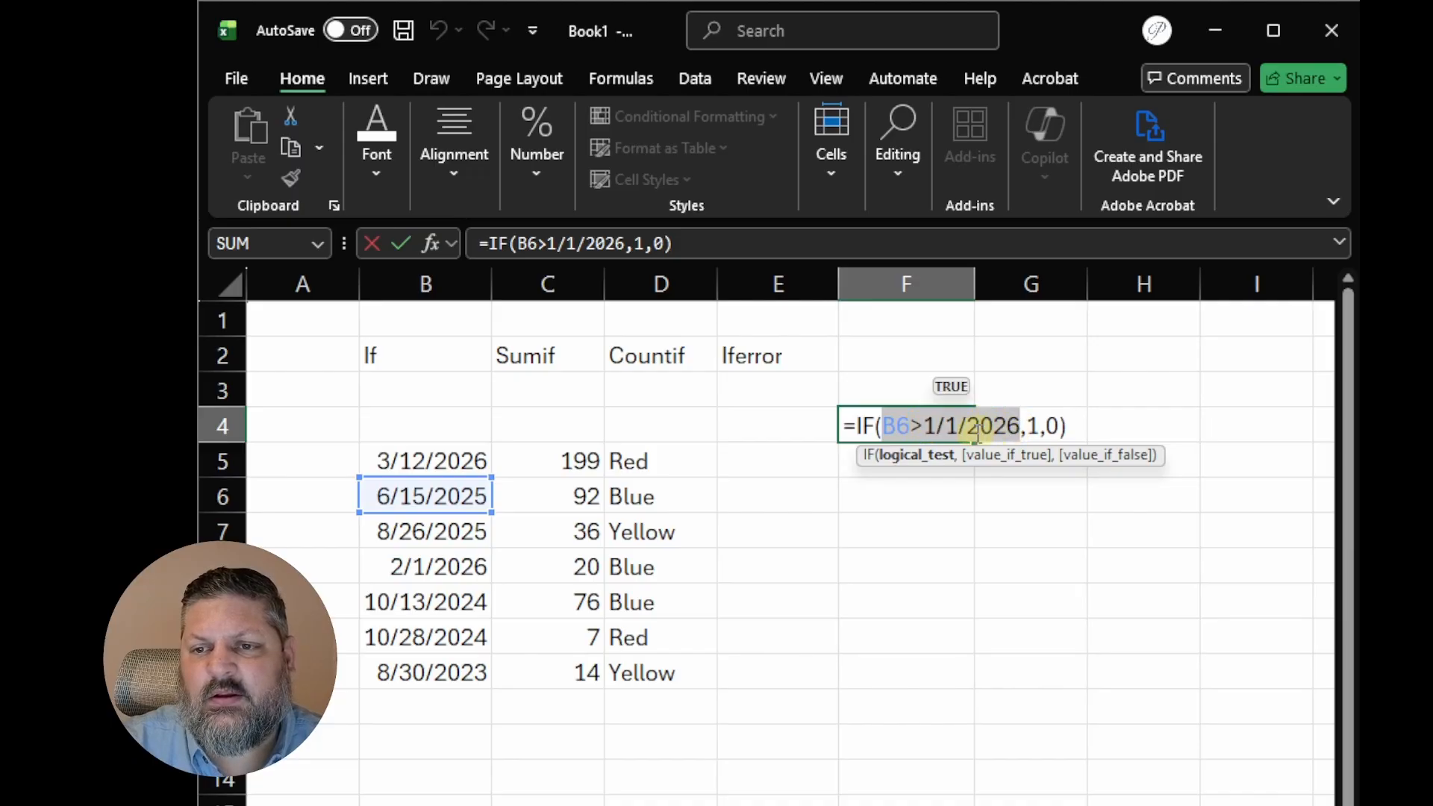
{"action": "left_click", "coordinate": [1016, 462]}
{"action": "left_click", "coordinate": [1116, 458]}
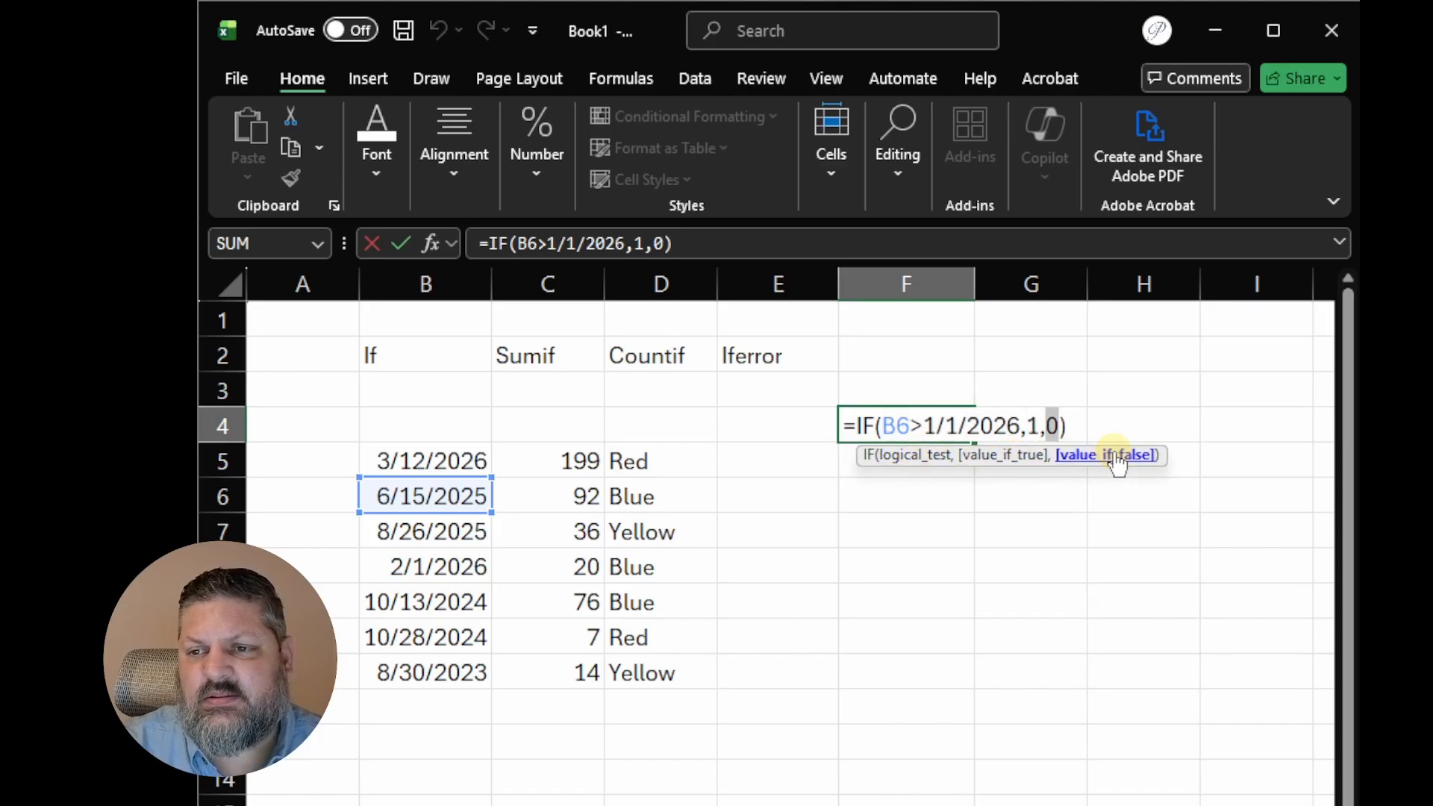
{"action": "left_click", "coordinate": [907, 456]}
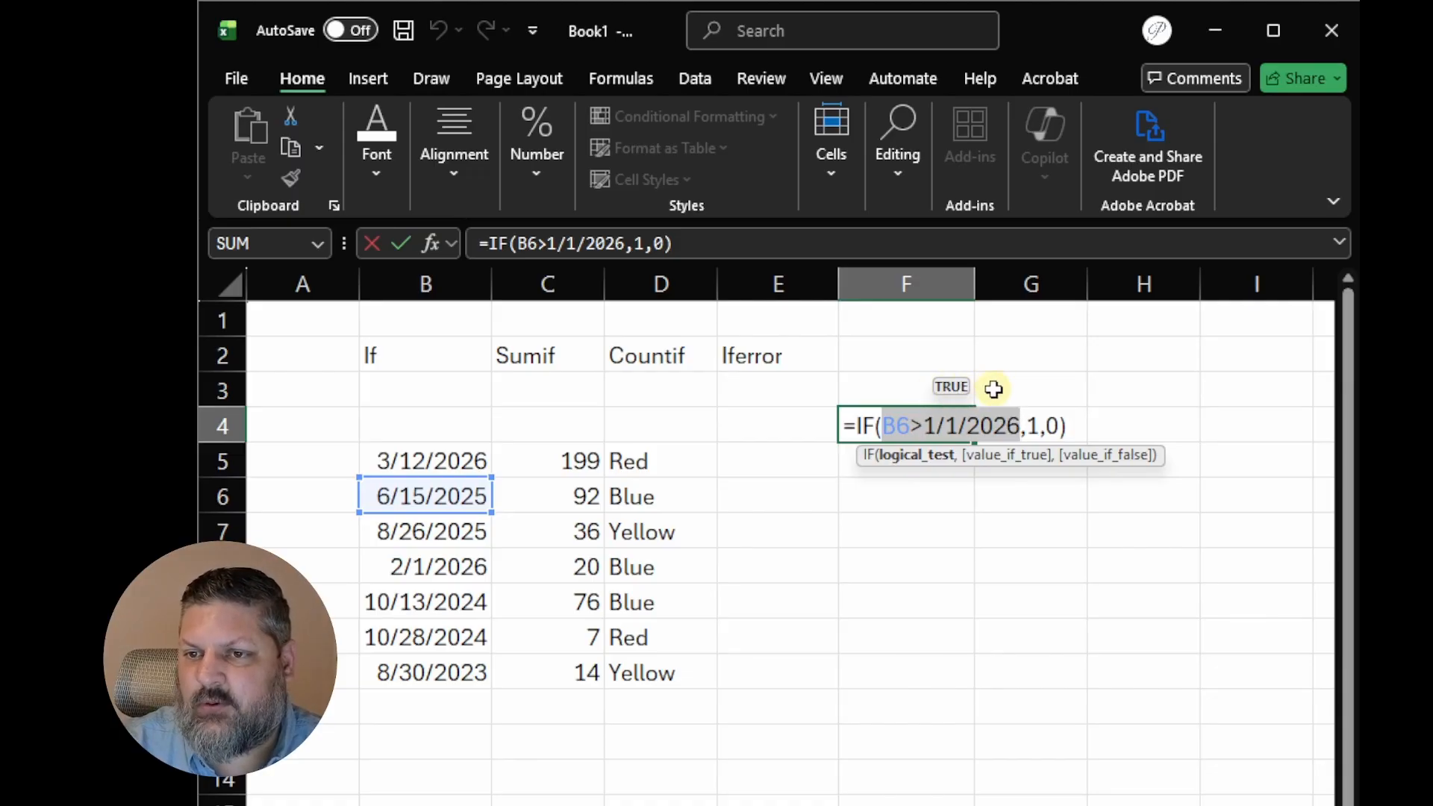
{"action": "left_click", "coordinate": [1003, 456]}
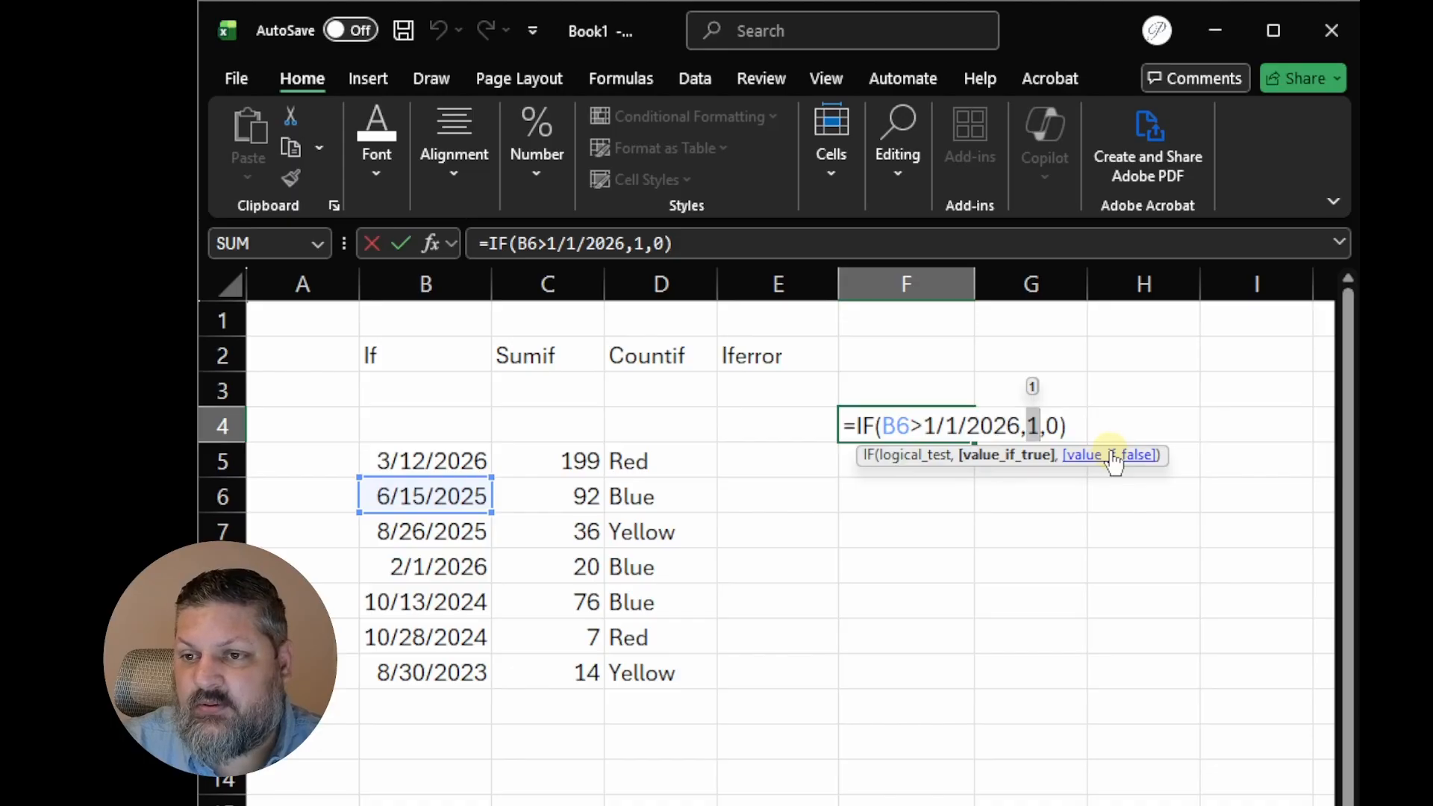
{"action": "left_click", "coordinate": [904, 457]}
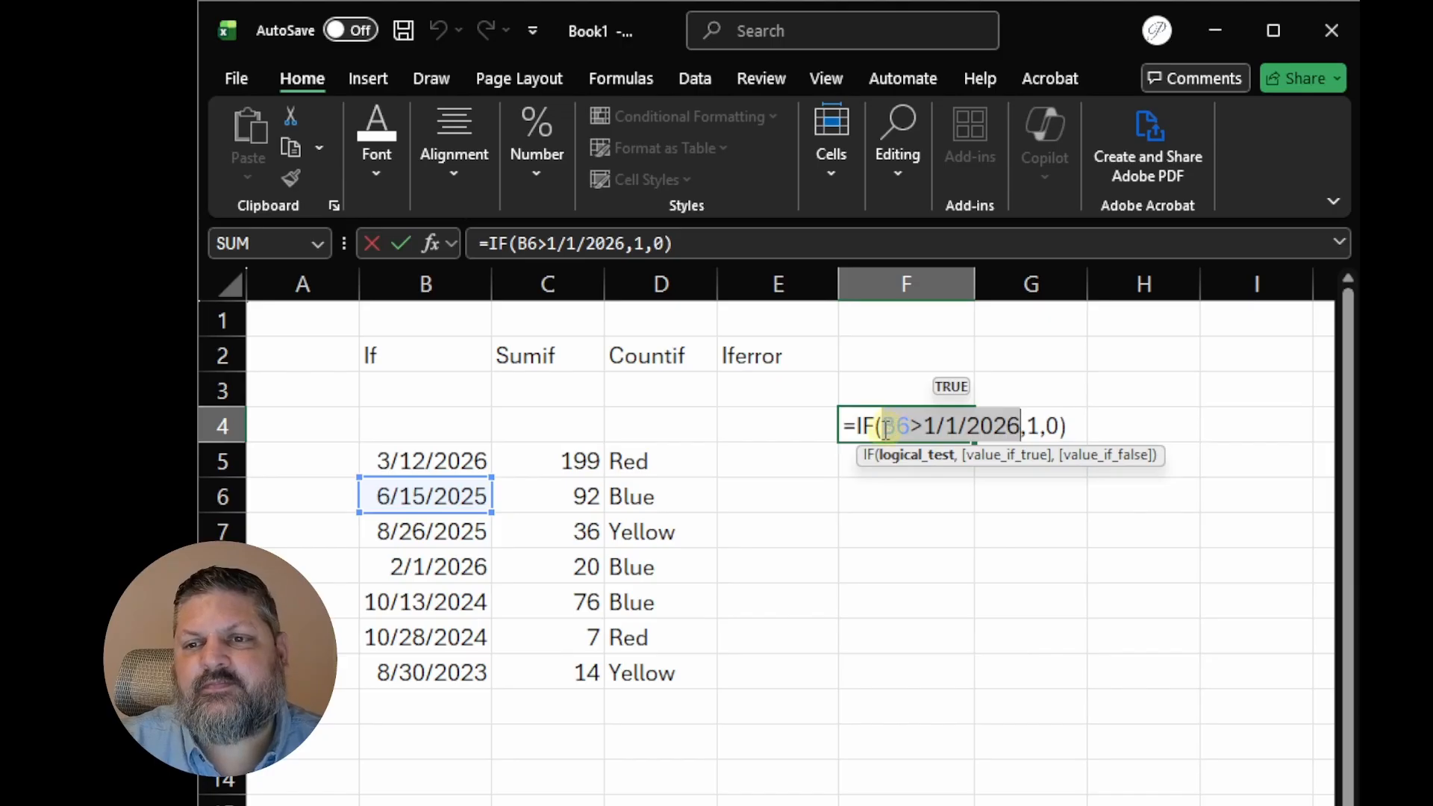
Insert an opening DATE function after B6> in the F4 formula and delete the literal date 1/1/2026
{"action": "left_click", "coordinate": [923, 427]}
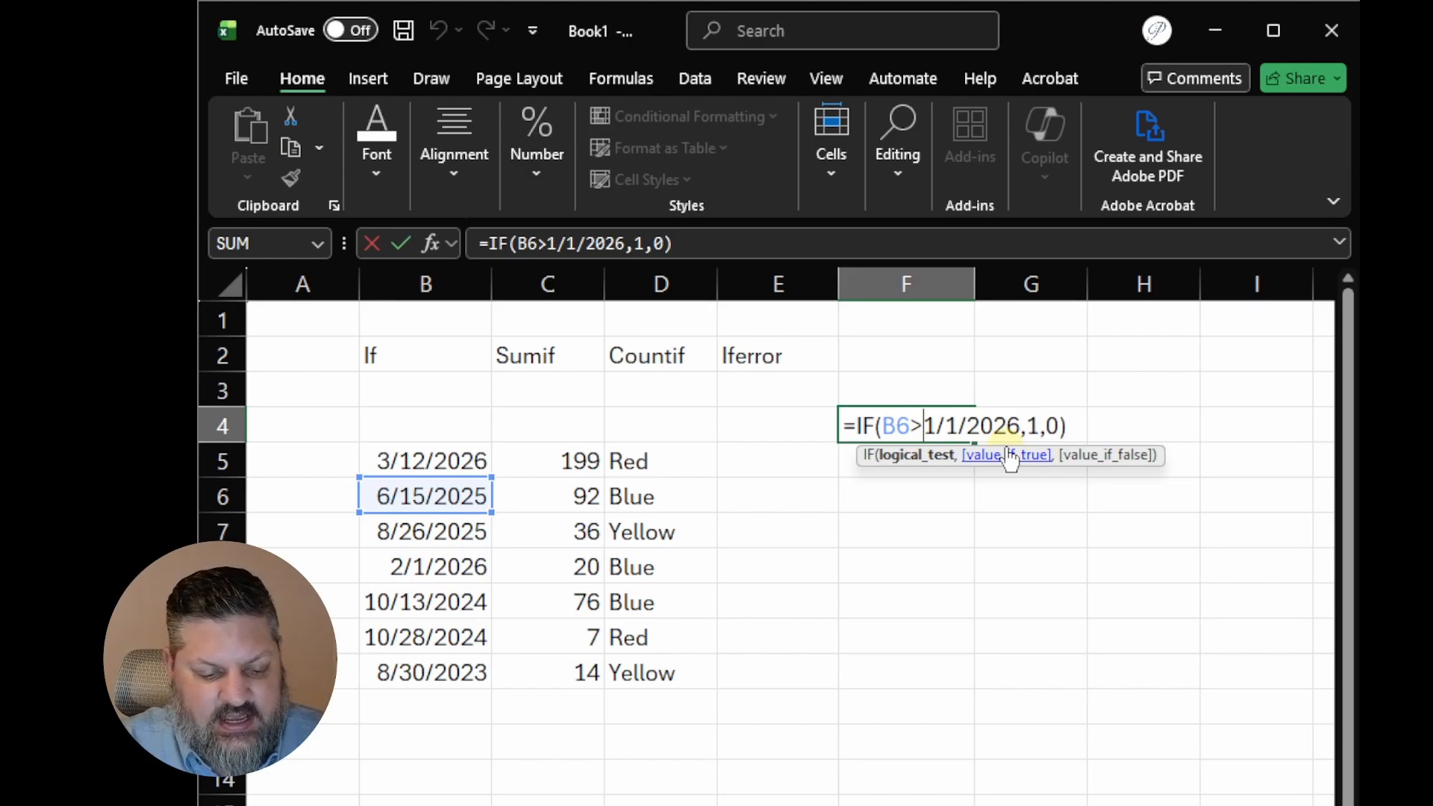
{"action": "type", "text": "date"}
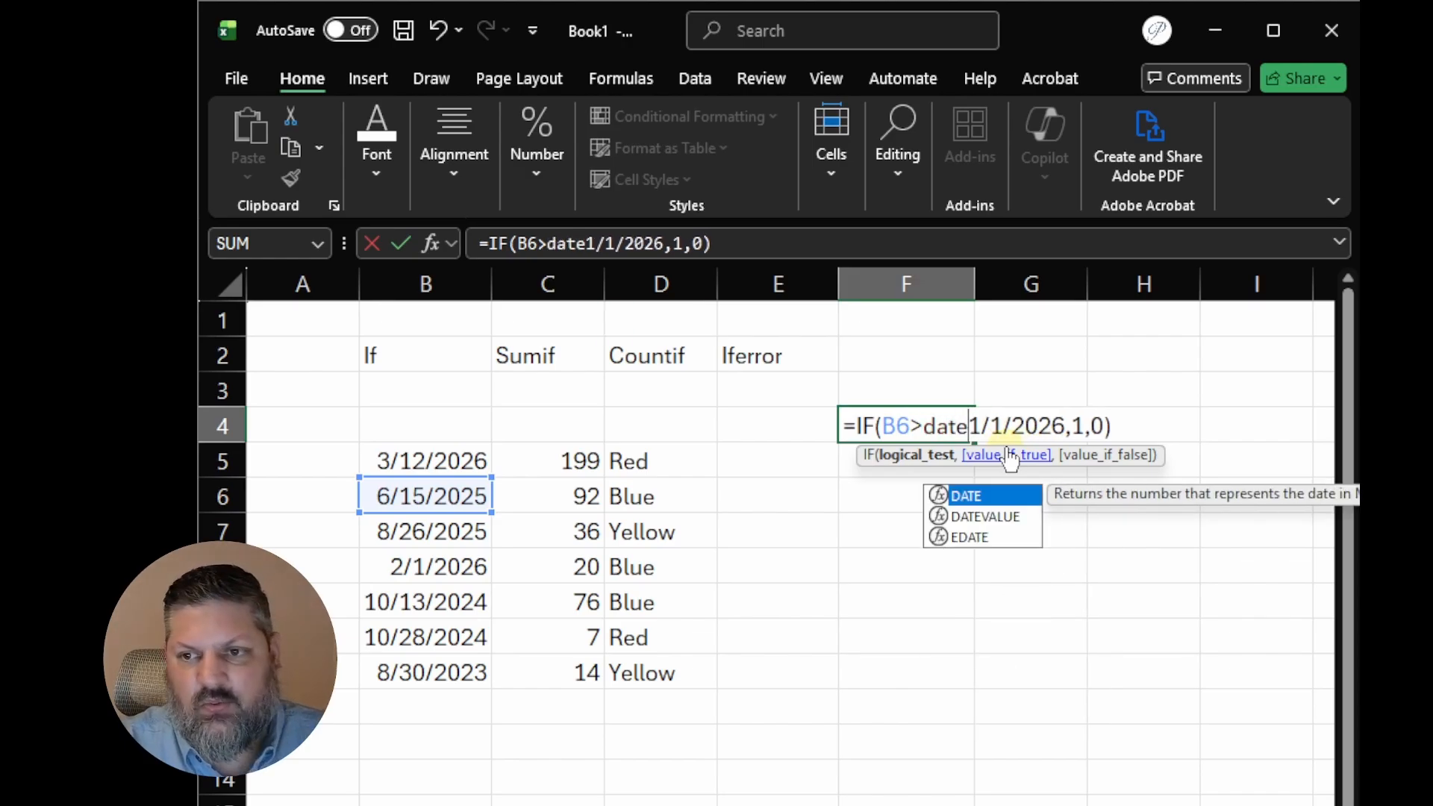
{"action": "type", "text": "("}
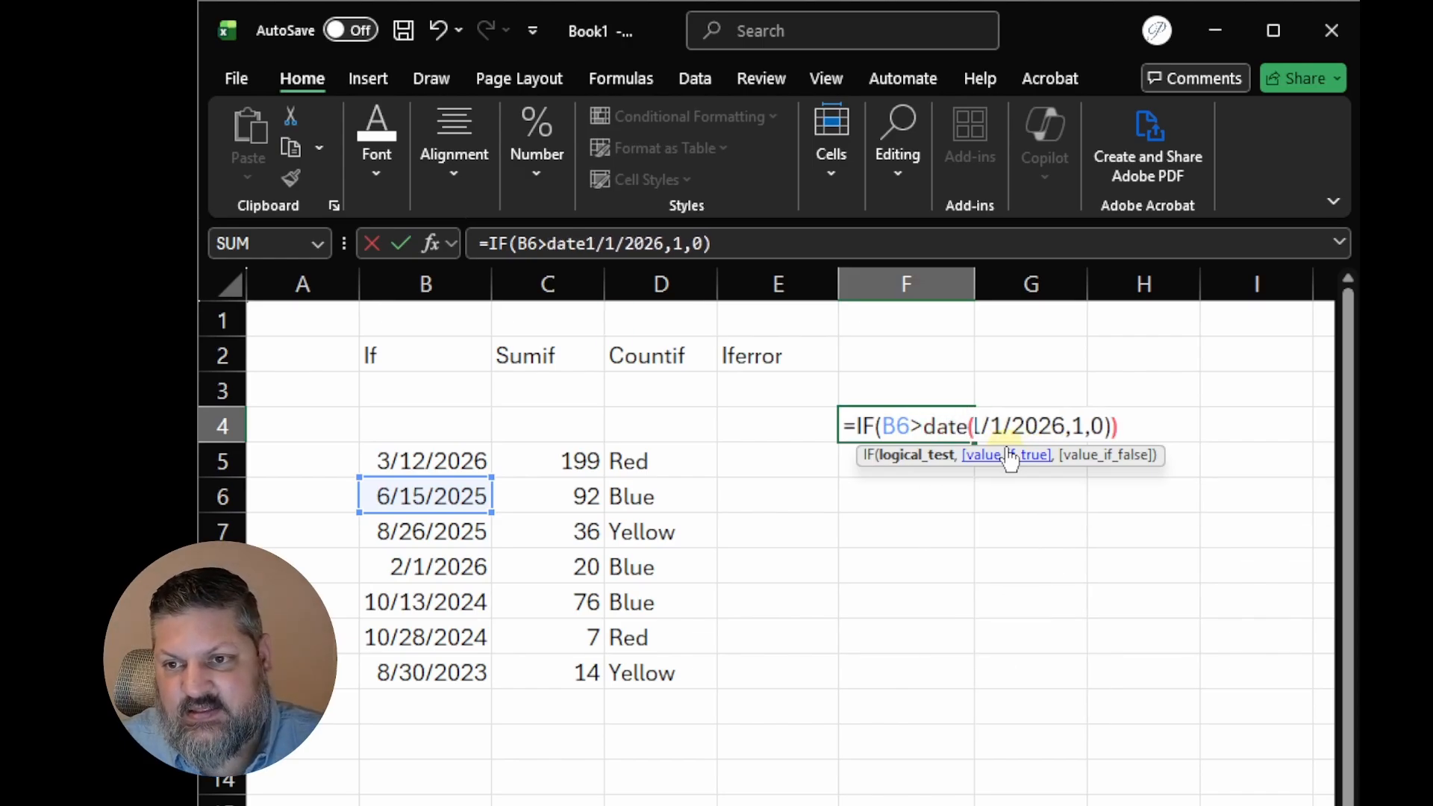
{"action": "left_click", "coordinate": [1072, 426]}
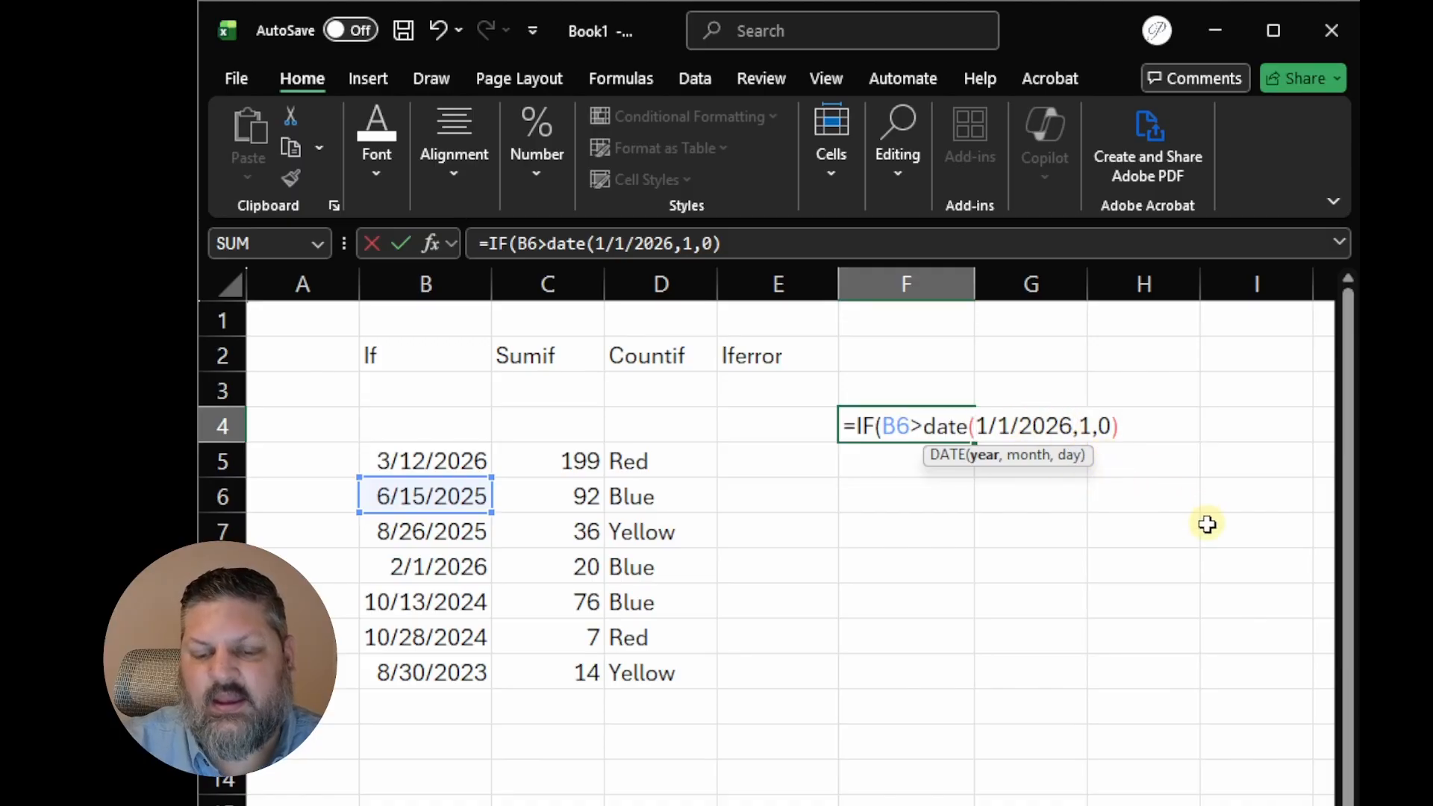
{"action": "key", "text": "BackSpace"}
{"action": "key", "text": "BackSpace"}
{"action": "key", "text": "BackSpace"}
{"action": "key", "text": "BackSpace"}
{"action": "key", "text": "BackSpace"}
{"action": "key", "text": "BackSpace"}
{"action": "key", "text": "BackSpace"}
{"action": "key", "text": "BackSpace"}
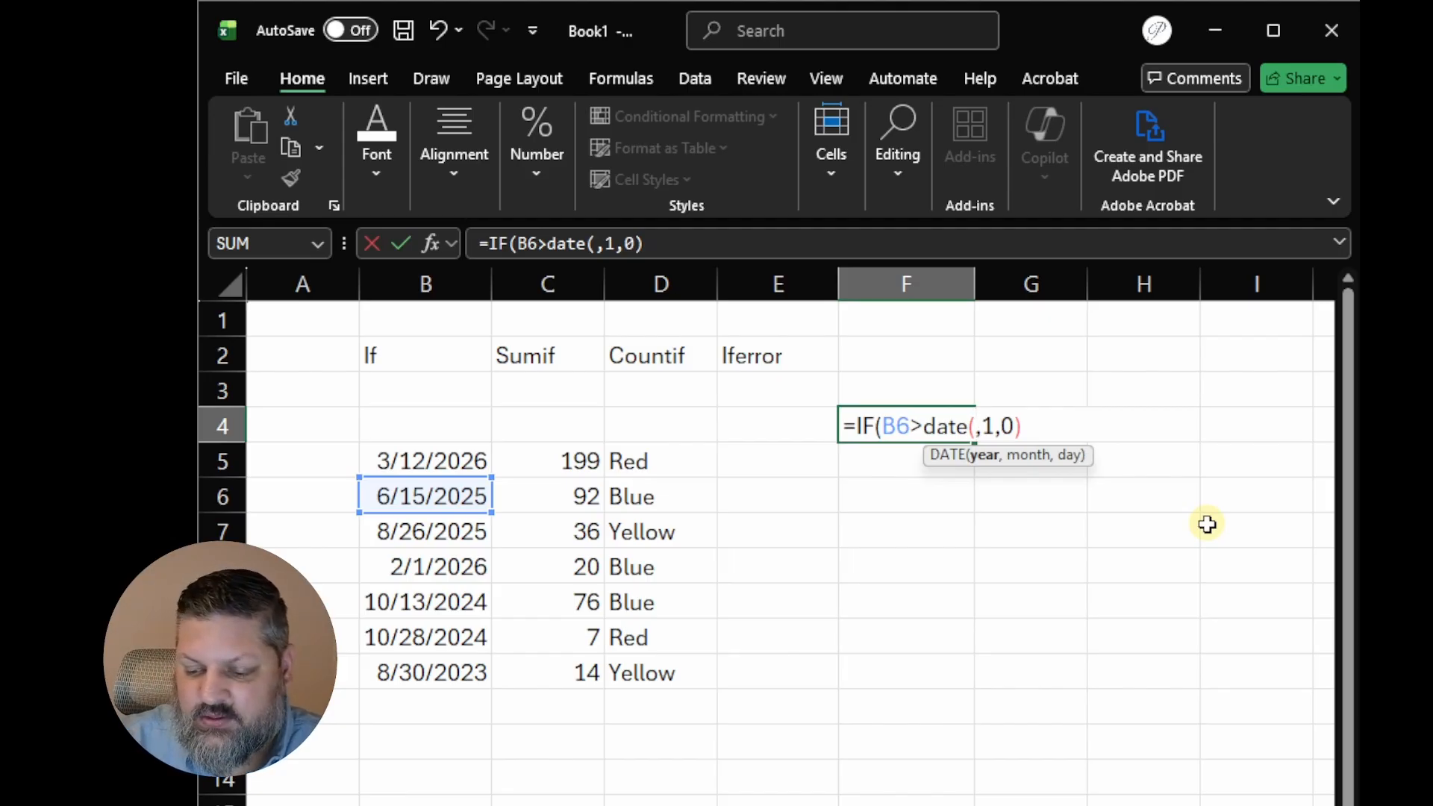
Complete the DATE function in F4 with 2026,01,01 as its arguments, close it and commit the formula
{"action": "type", "text": "2026"}
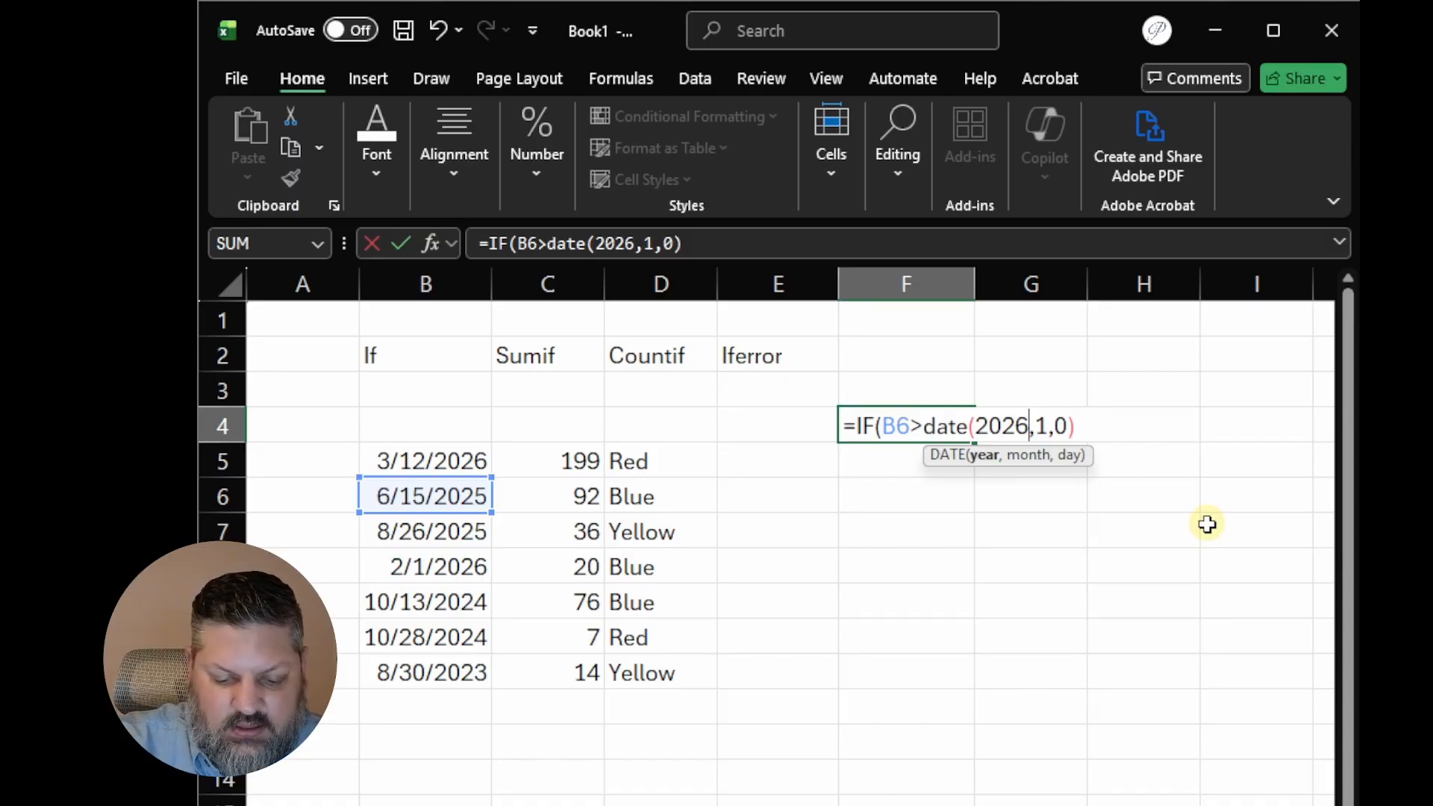
{"action": "type", "text": ",01,"}
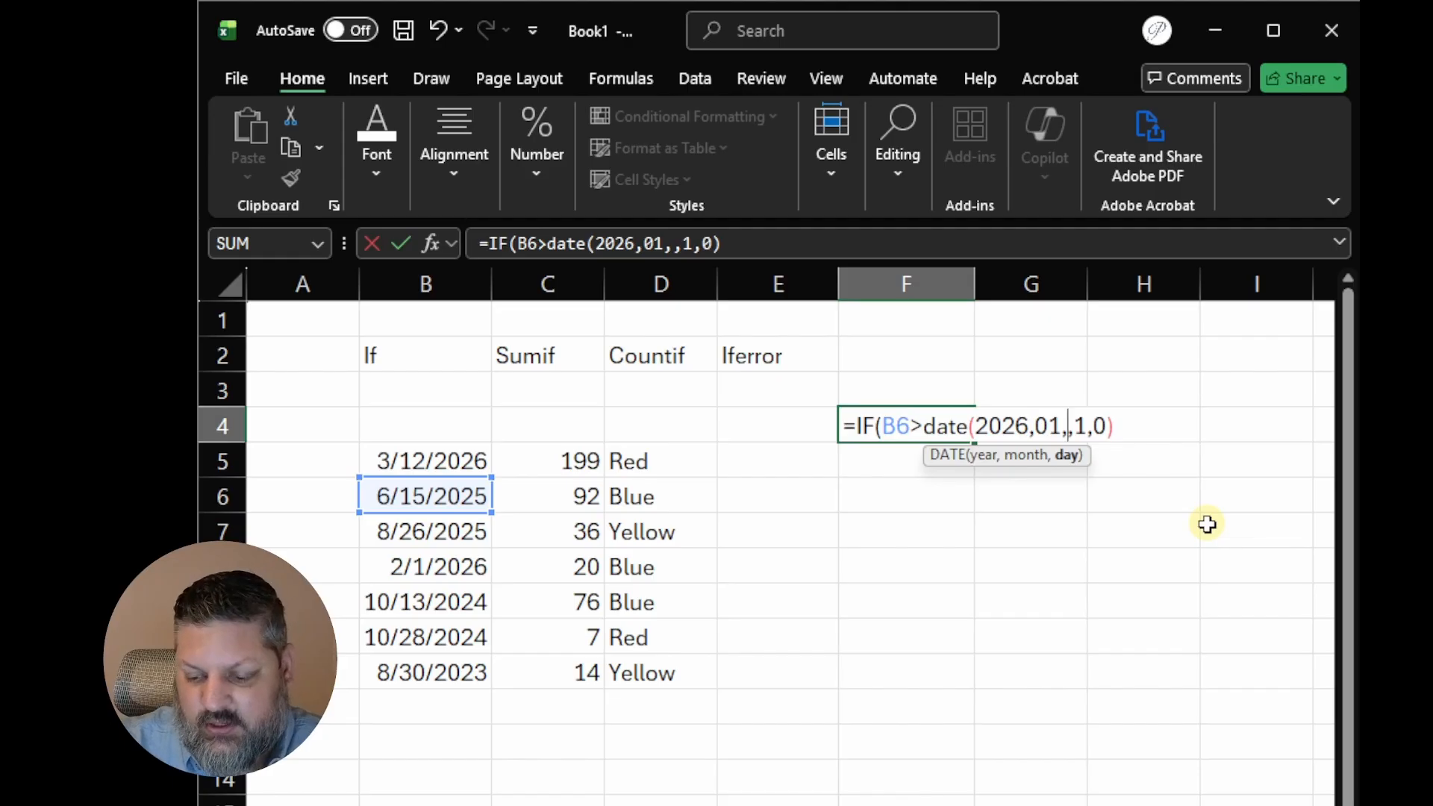
{"action": "type", "text": "01"}
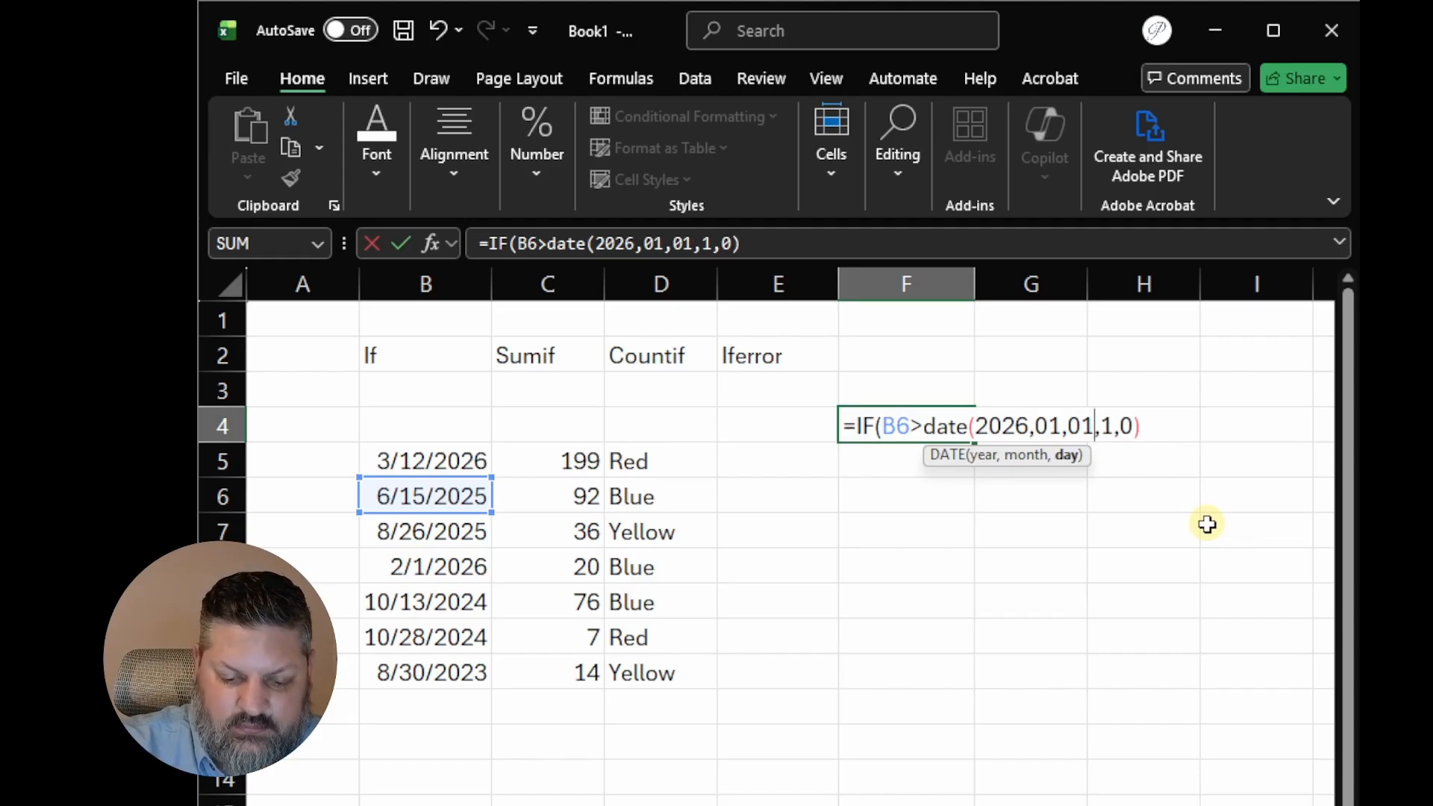
{"action": "type", "text": "),"}
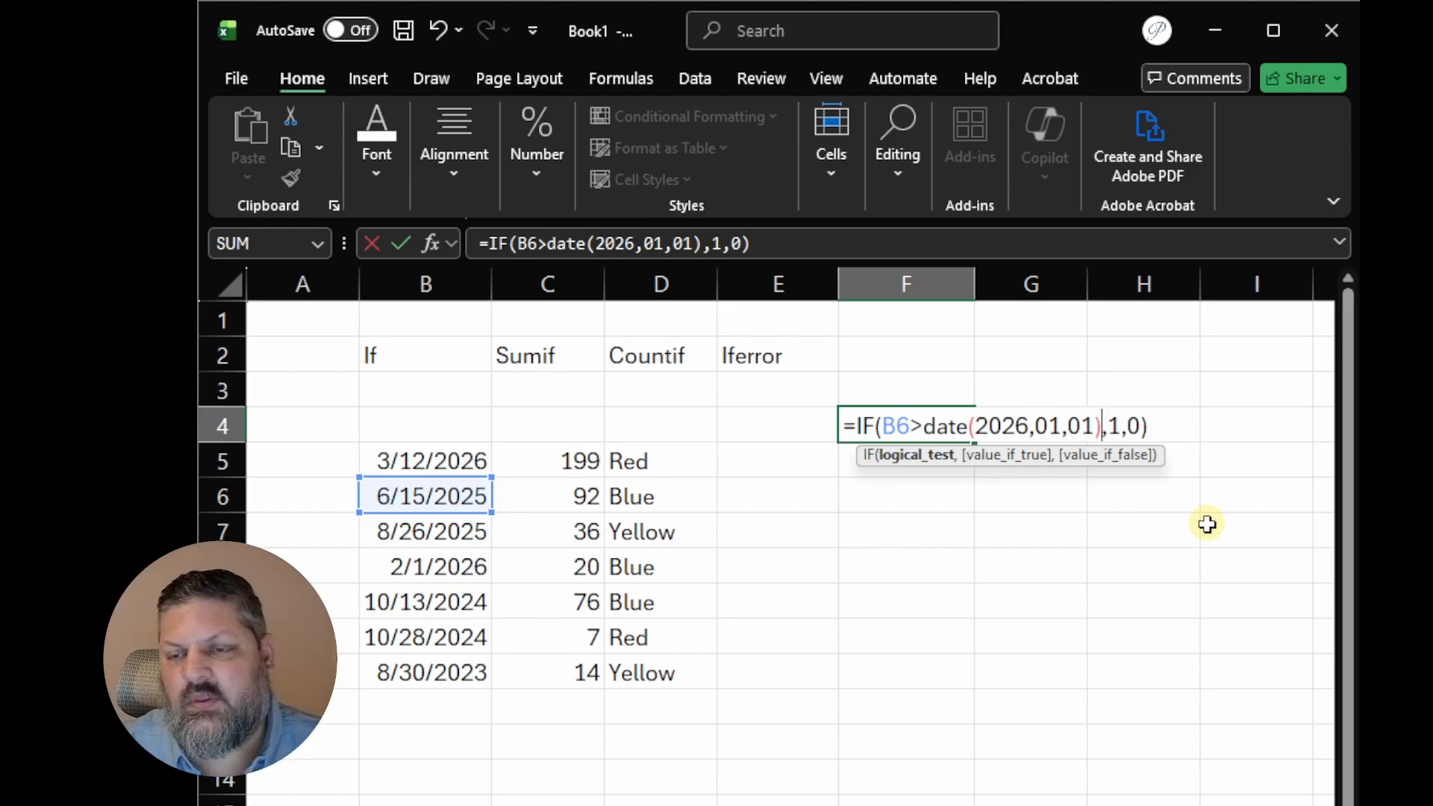
{"action": "key", "text": "Return"}
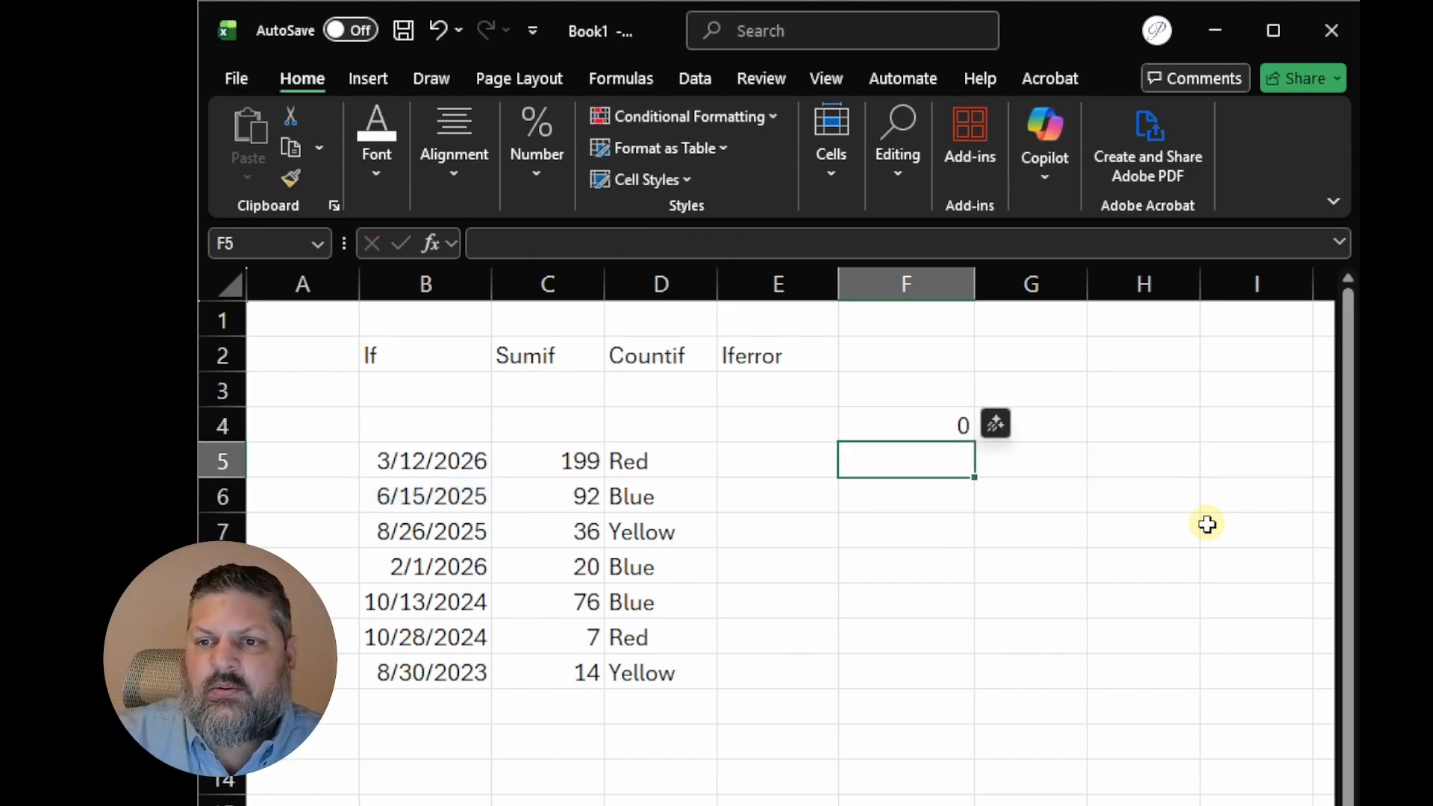
Review the value_if_false argument of the IF formula in F4 and point its logical test to cell B5
{"action": "left_click", "coordinate": [899, 424]}
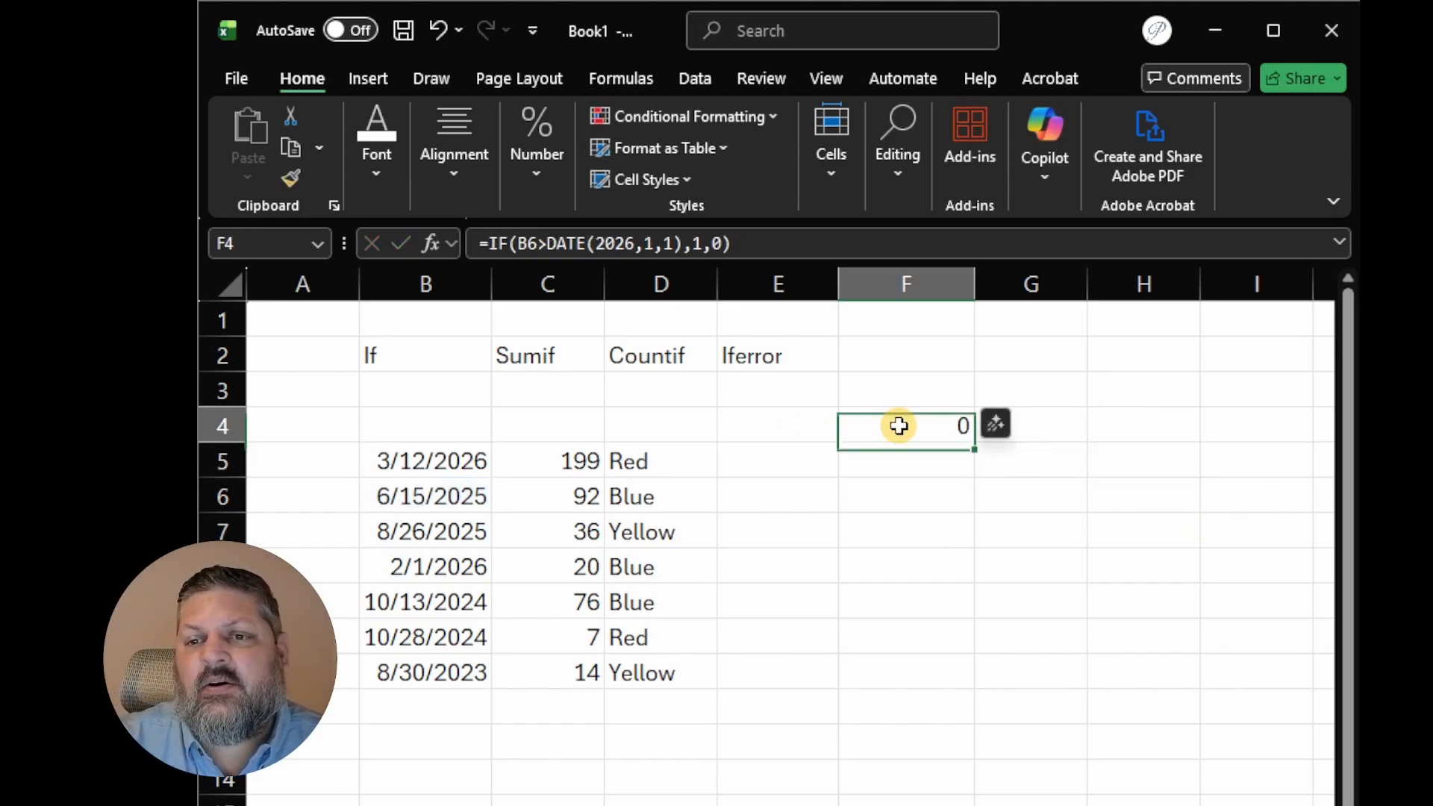
{"action": "double_click", "coordinate": [898, 424]}
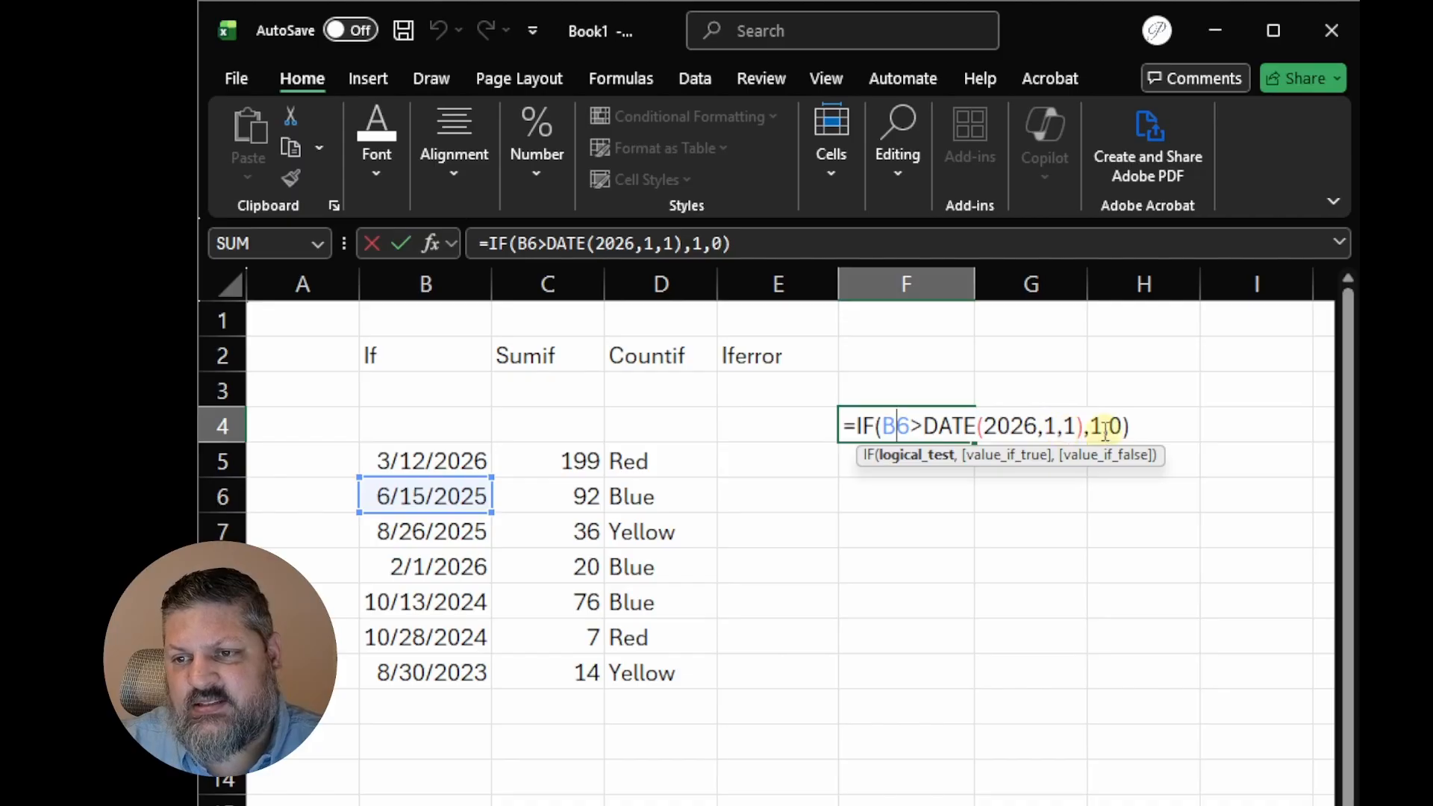
{"action": "left_click", "coordinate": [1121, 456]}
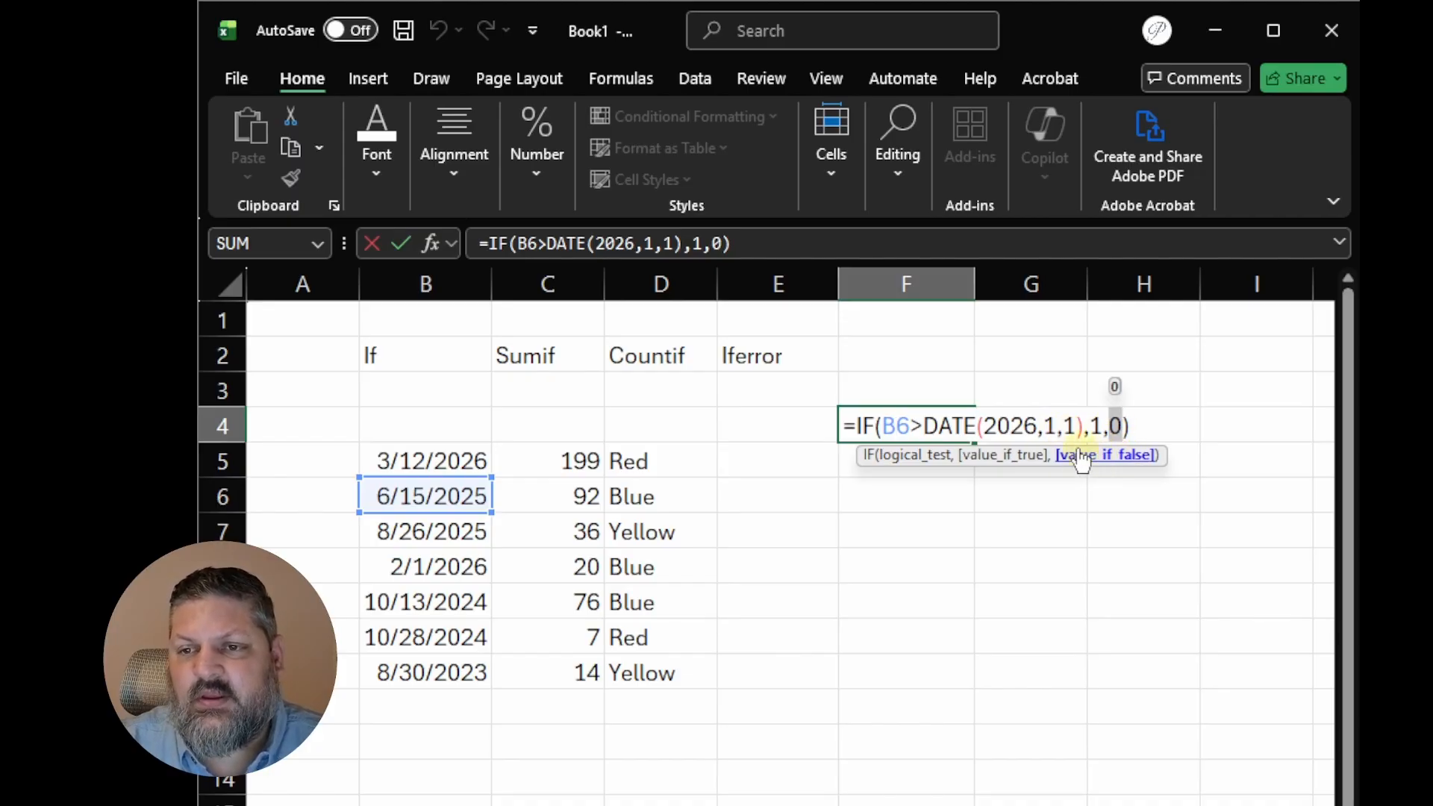
{"action": "key", "text": "Return"}
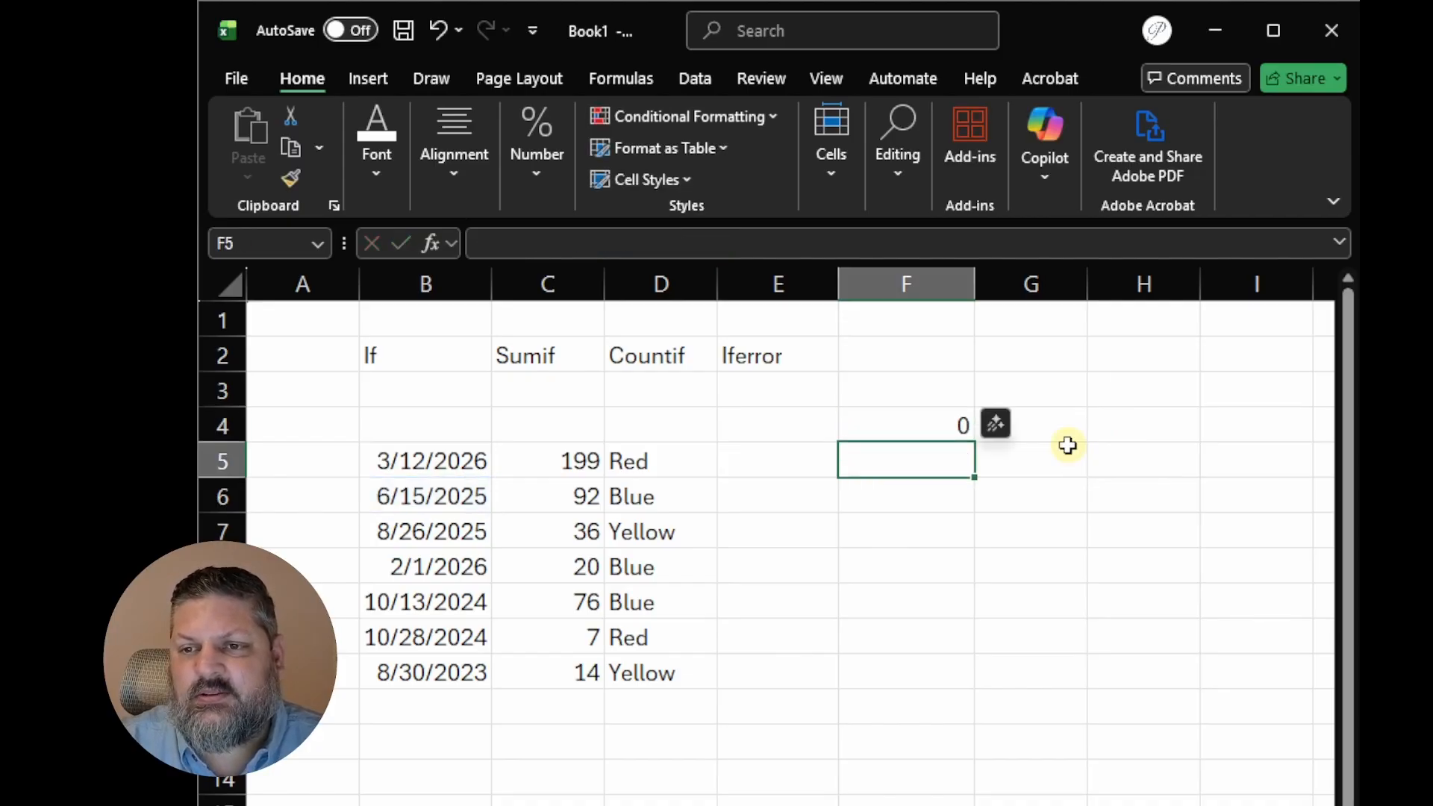
{"action": "left_click", "coordinate": [928, 416]}
{"action": "left_click", "coordinate": [626, 244]}
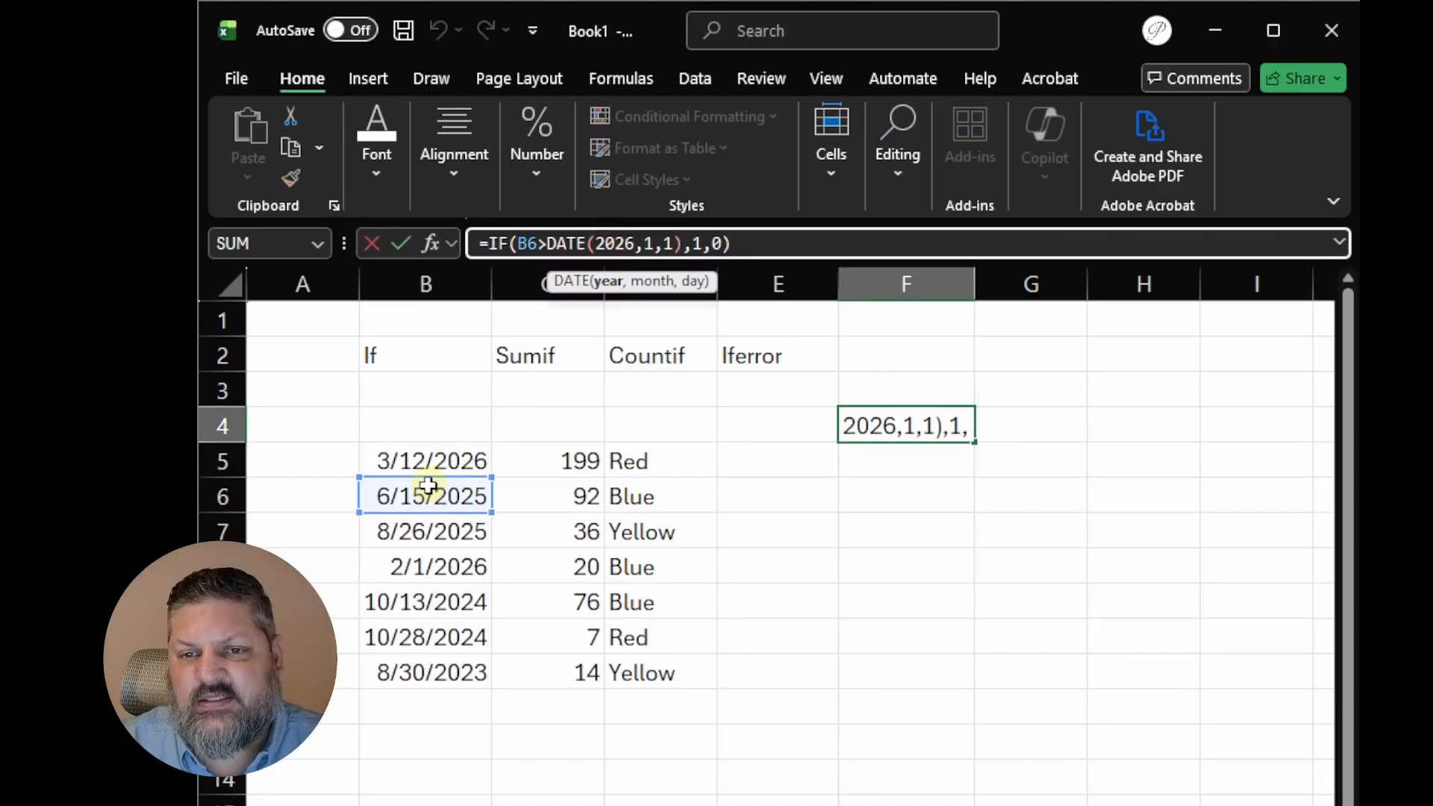
{"action": "left_click_drag", "start_coordinate": [428, 475], "coordinate": [428, 457]}
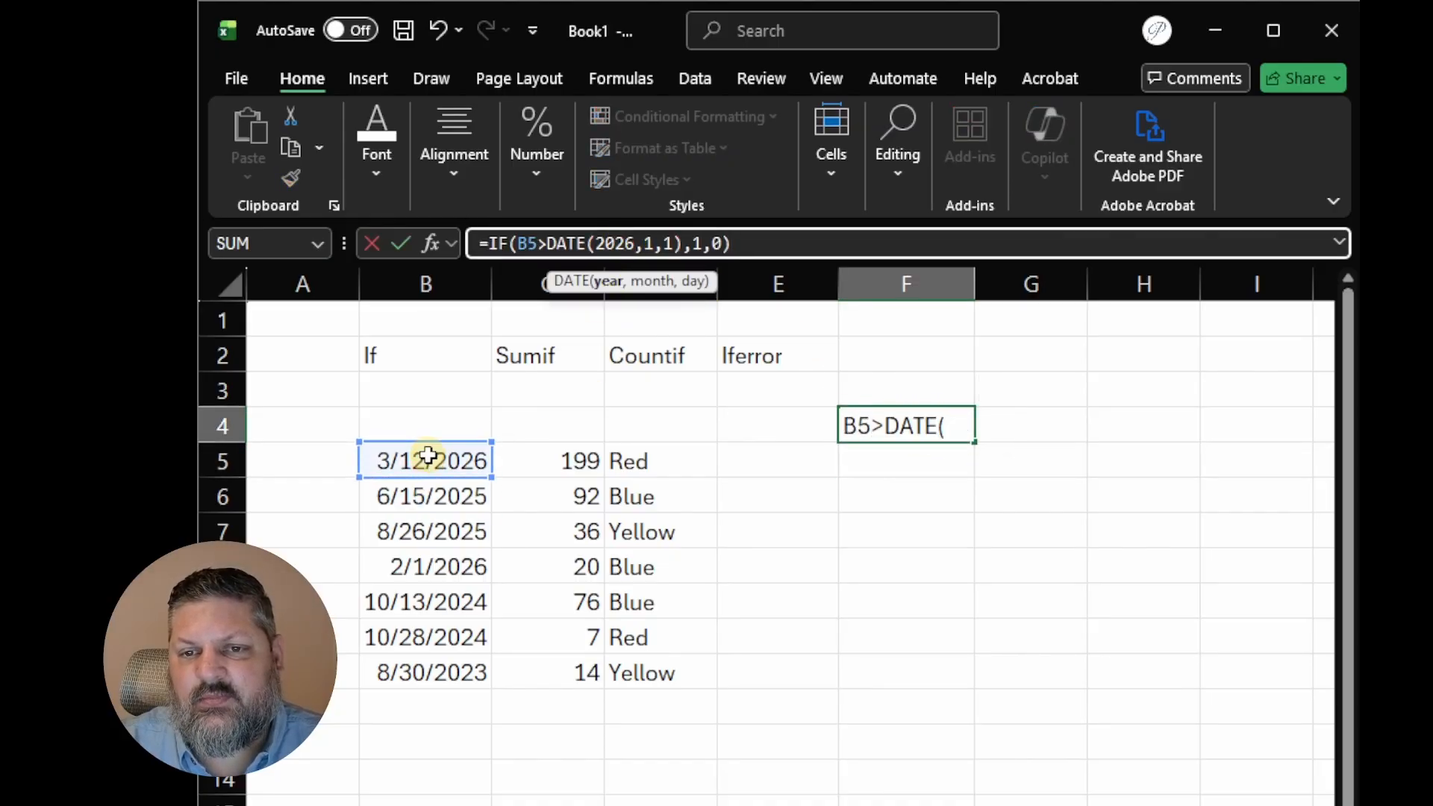
{"action": "key", "text": "Return"}
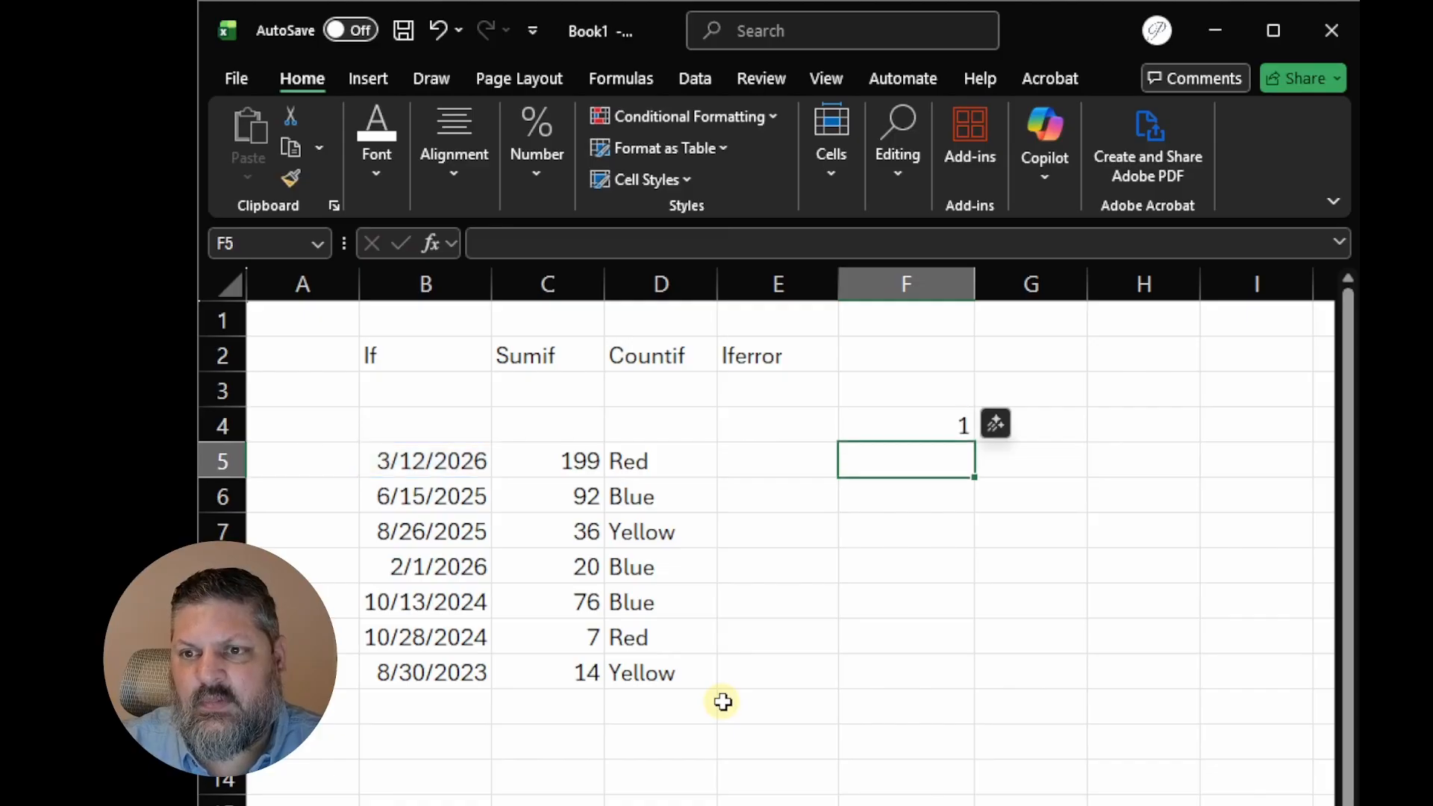
Inspect the DATE(2026,1,1) part of the IF formula in F4, and clear the cell
{"action": "left_click", "coordinate": [914, 424]}
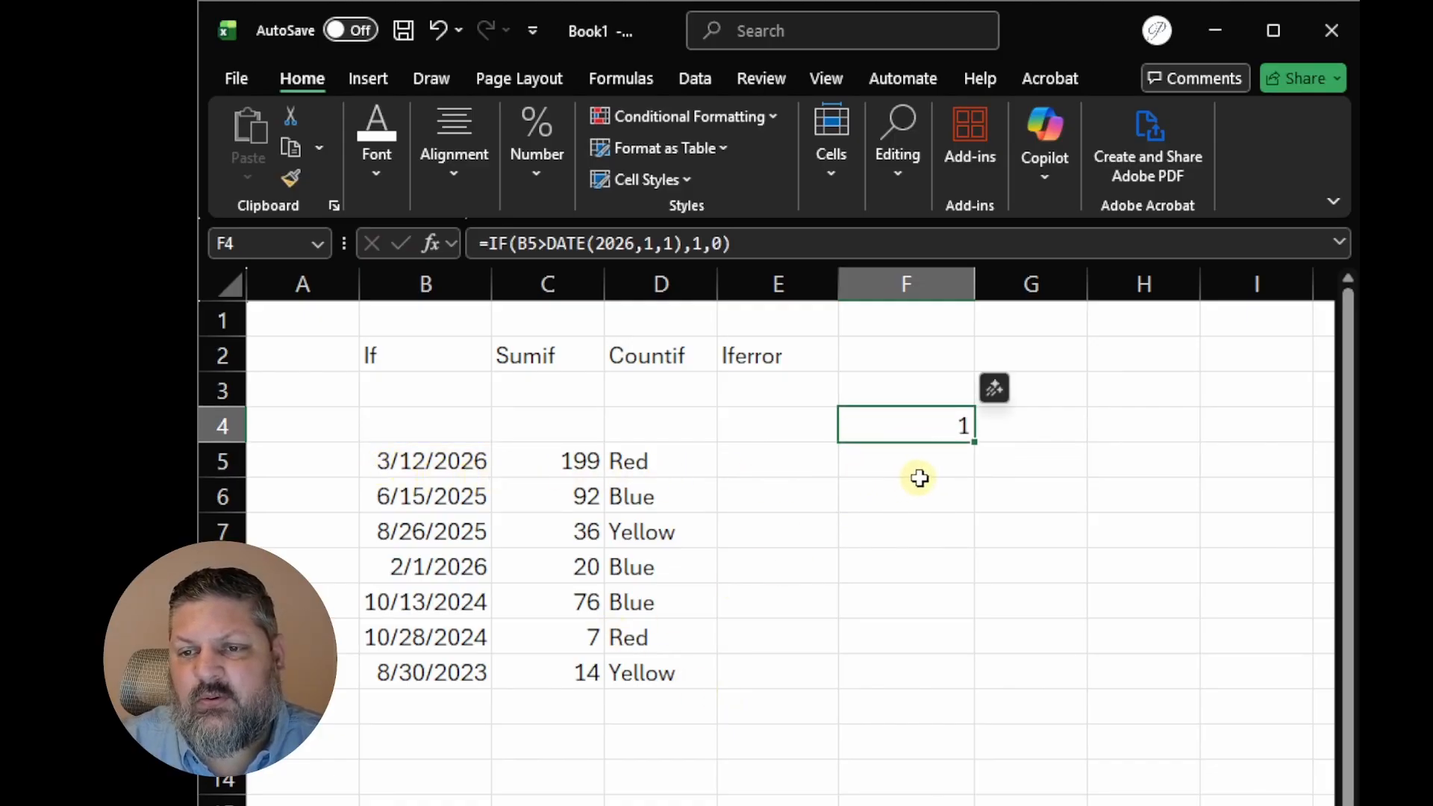
{"action": "double_click", "coordinate": [935, 426]}
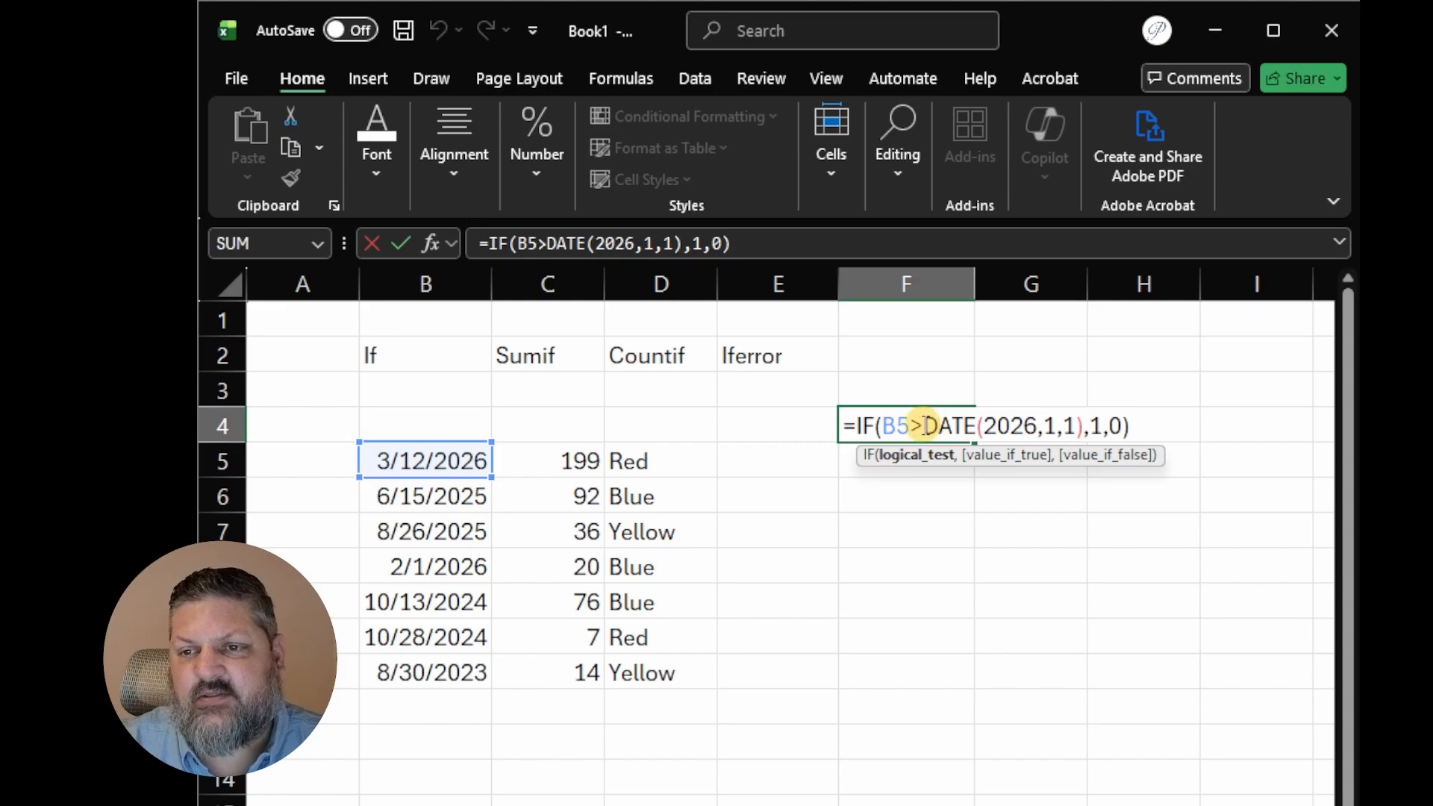
{"action": "left_click_drag", "start_coordinate": [922, 425], "coordinate": [1086, 429]}
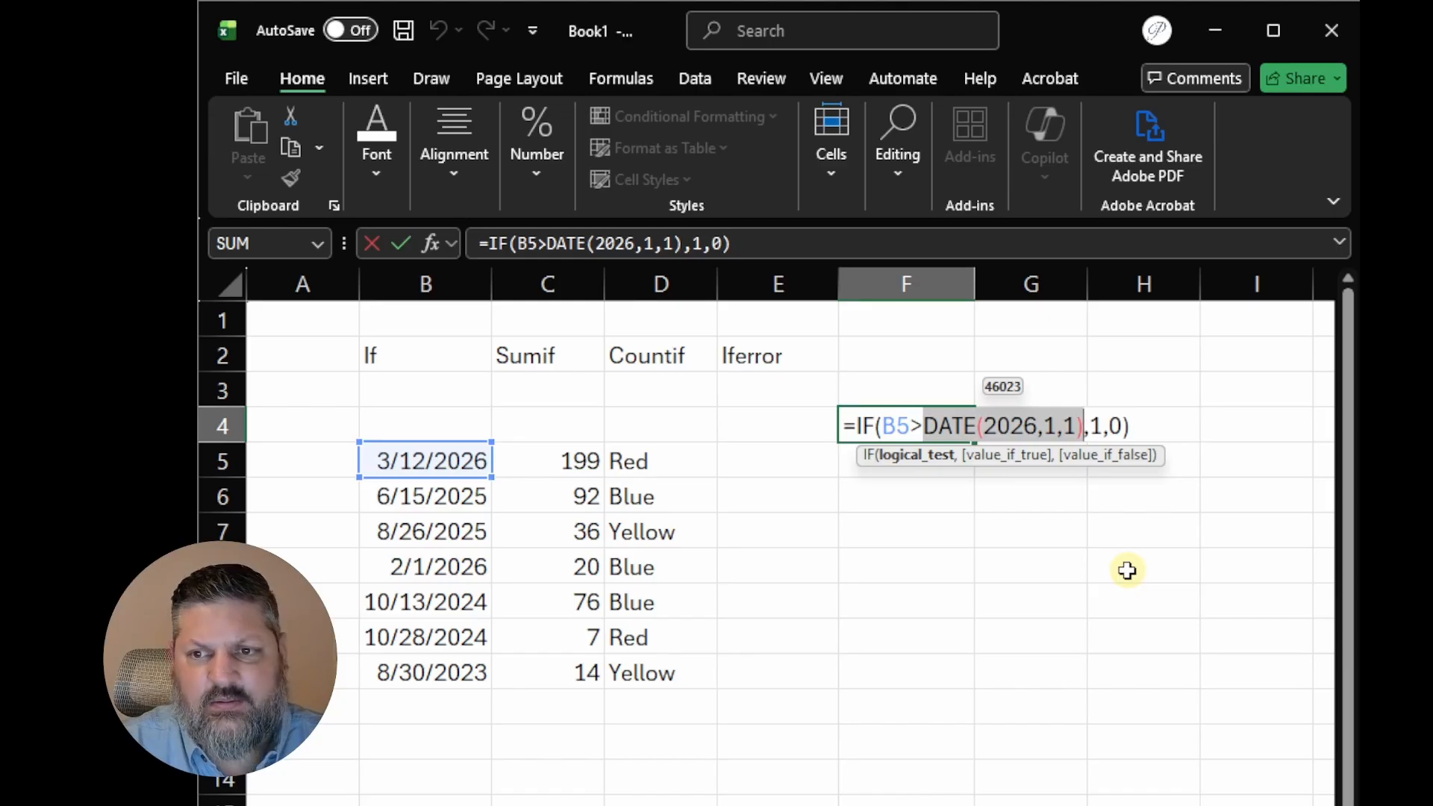
{"action": "key", "text": "ctrl+Return"}
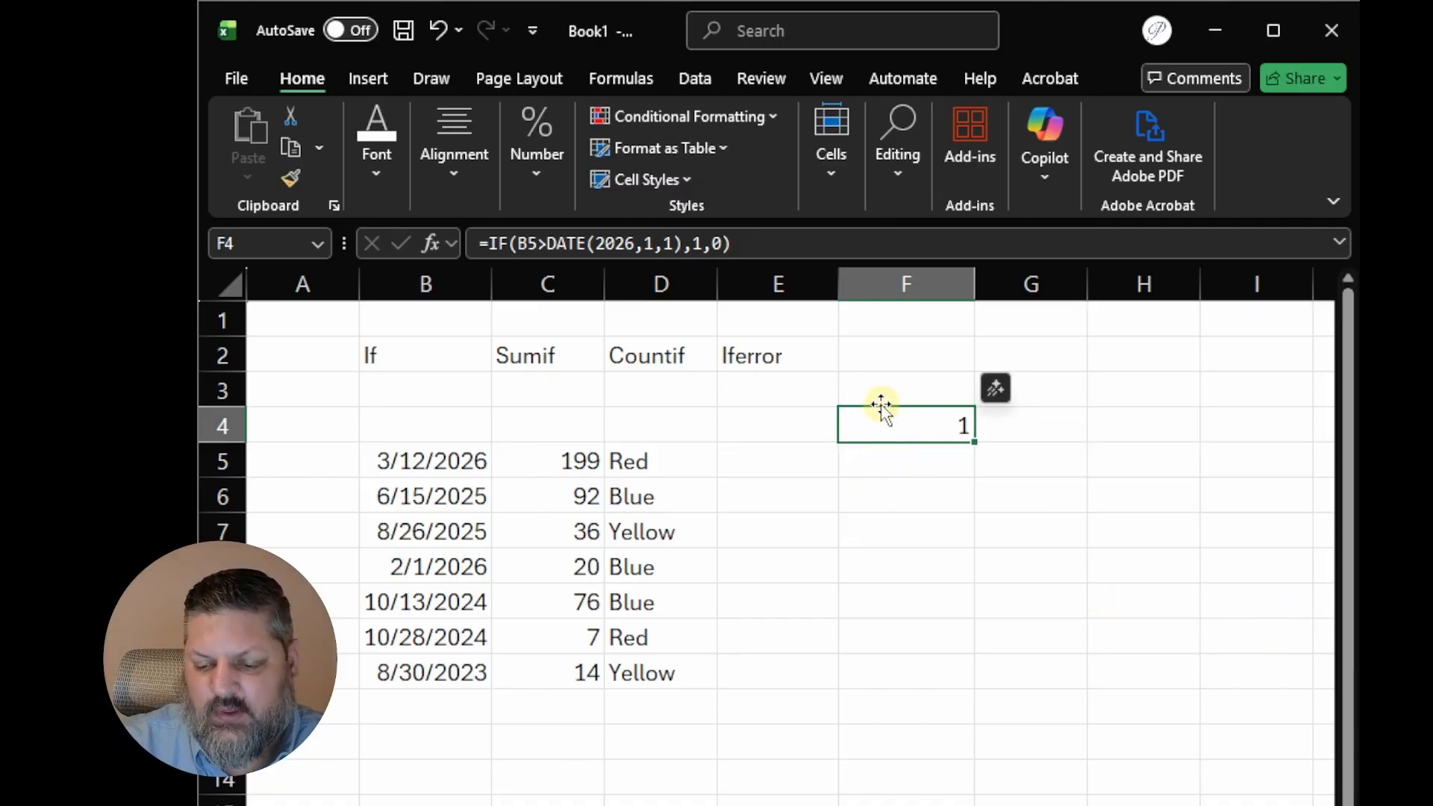
{"action": "key", "text": "Delete"}
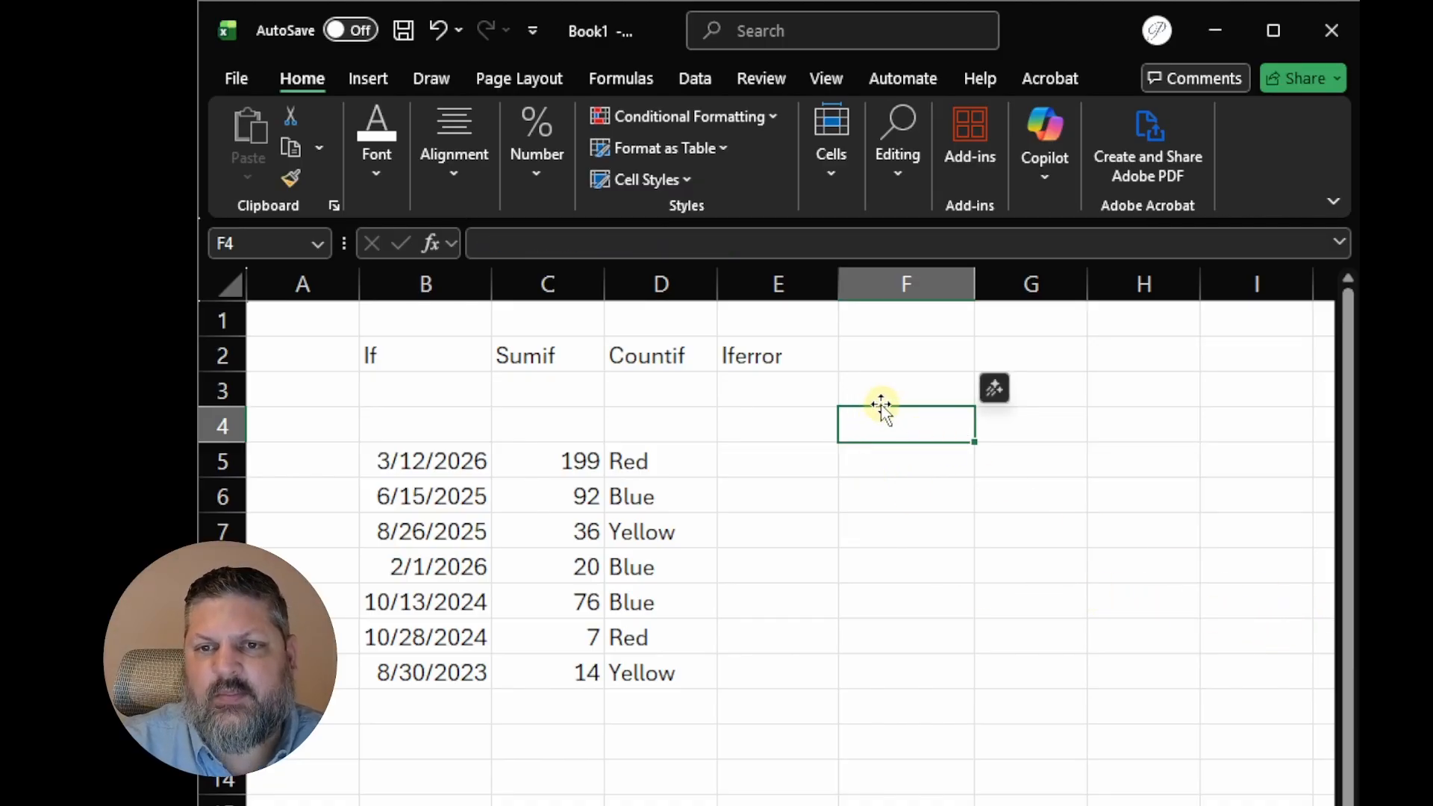
Start a SUMIF formula in F4 with the color cells D5:D11 as its range
{"action": "left_click", "coordinate": [513, 353]}
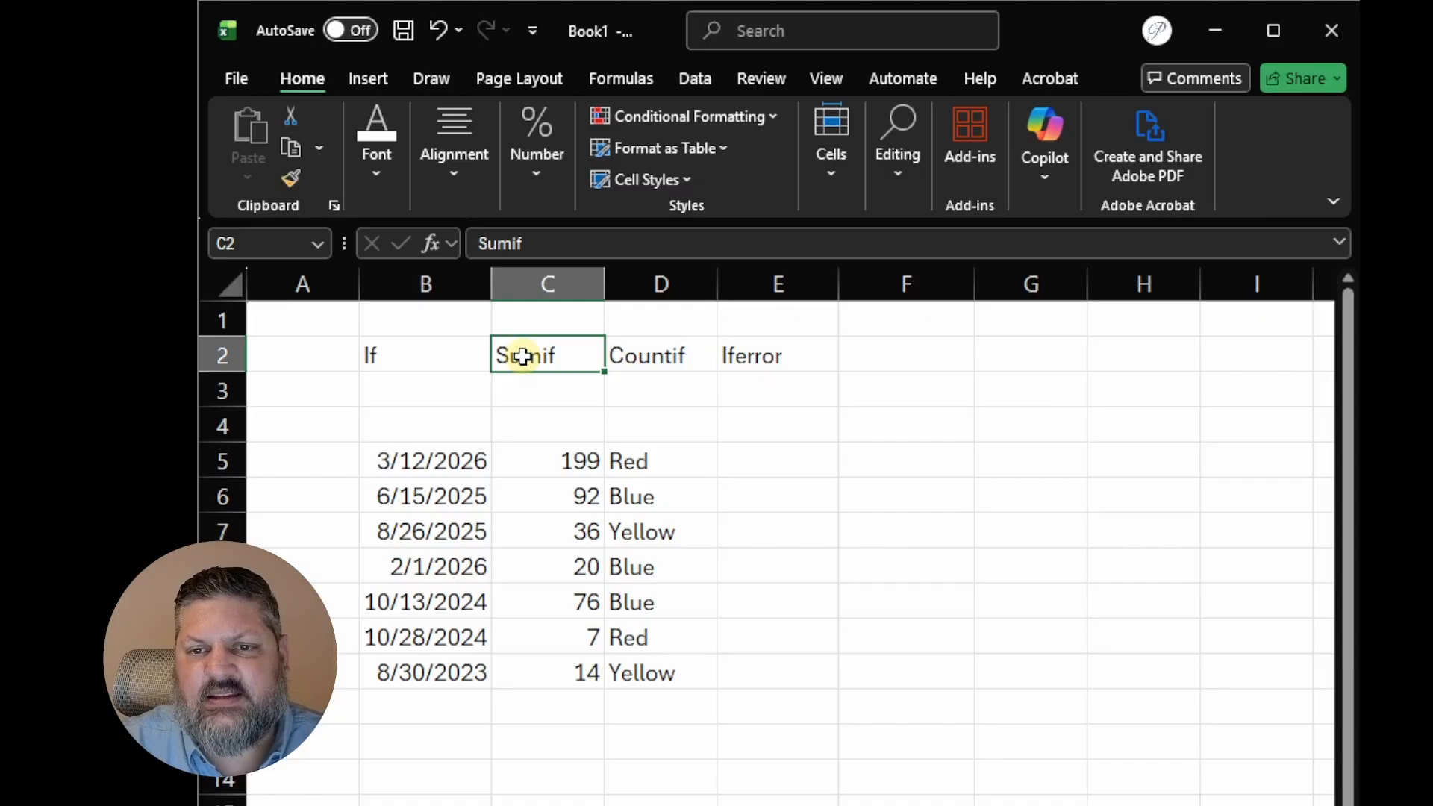
{"action": "left_click", "coordinate": [873, 464]}
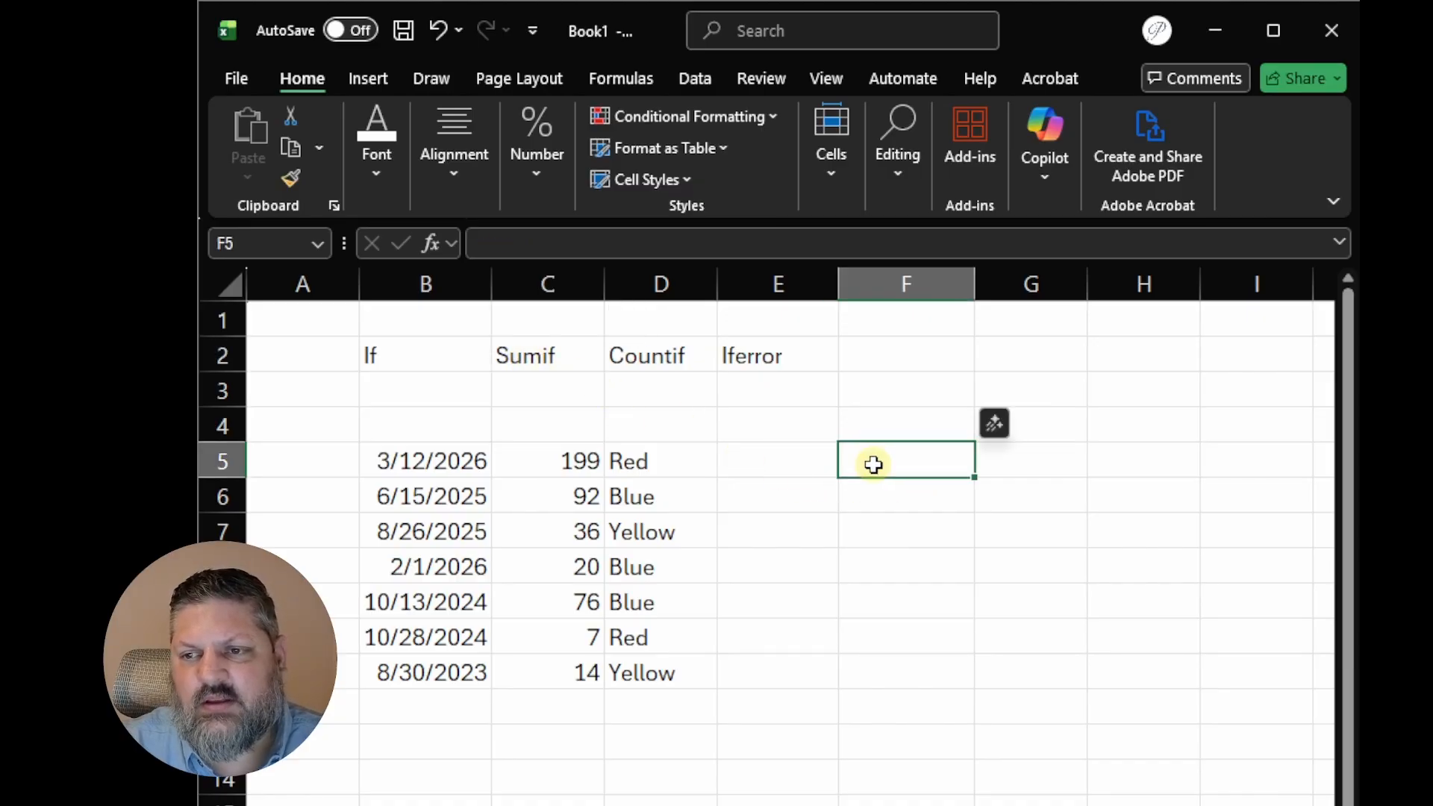
{"action": "left_click", "coordinate": [858, 426]}
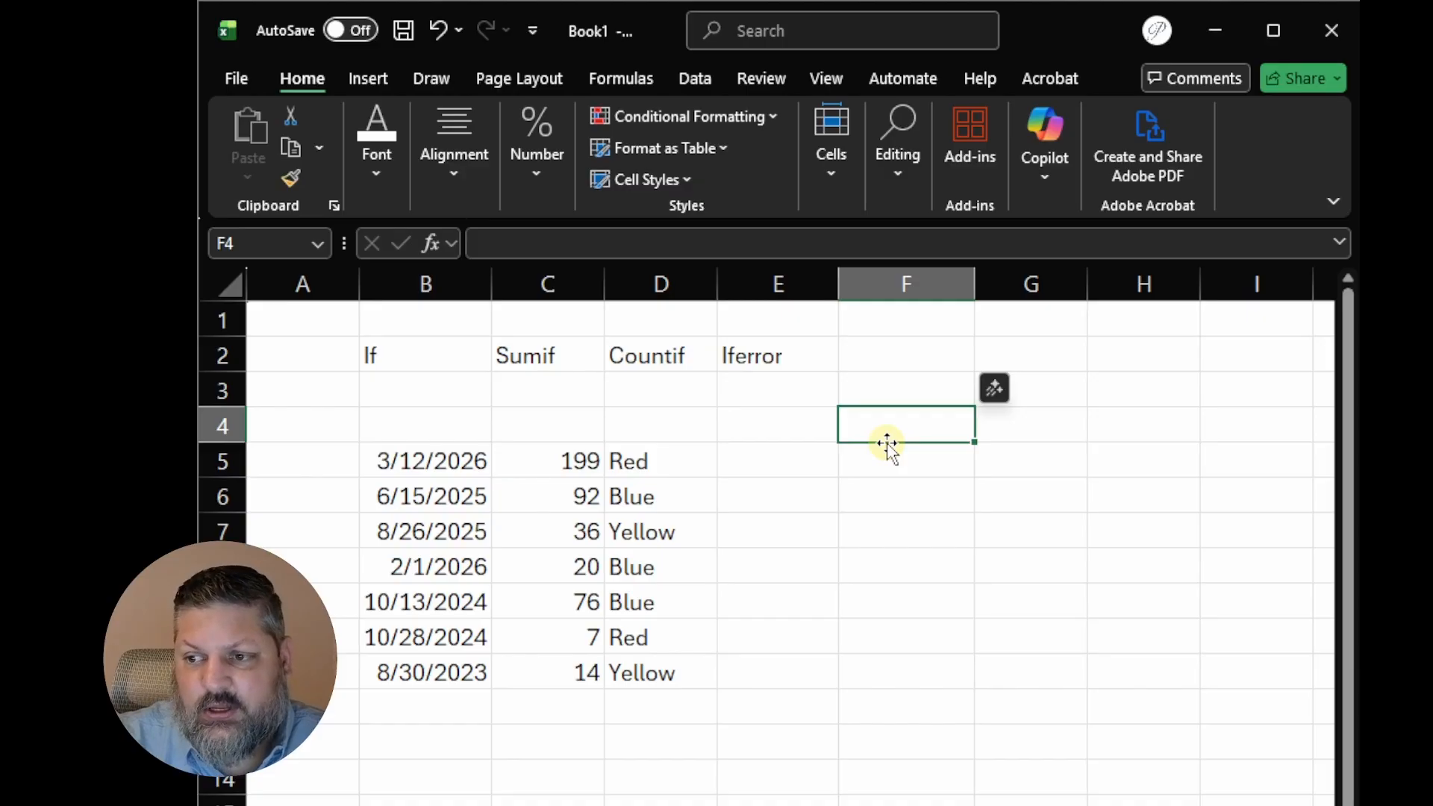
{"action": "type", "text": "="}
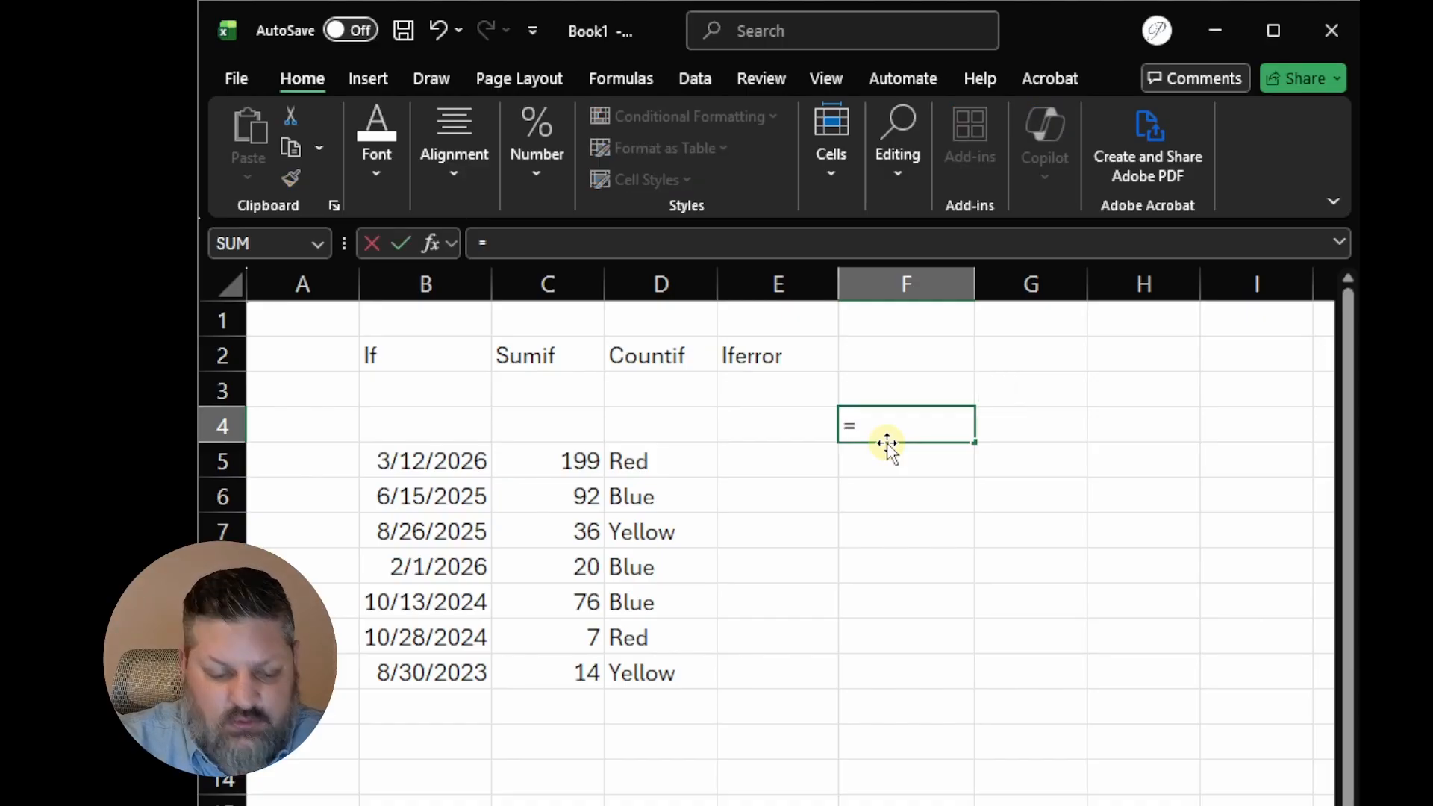
{"action": "type", "text": "sum"}
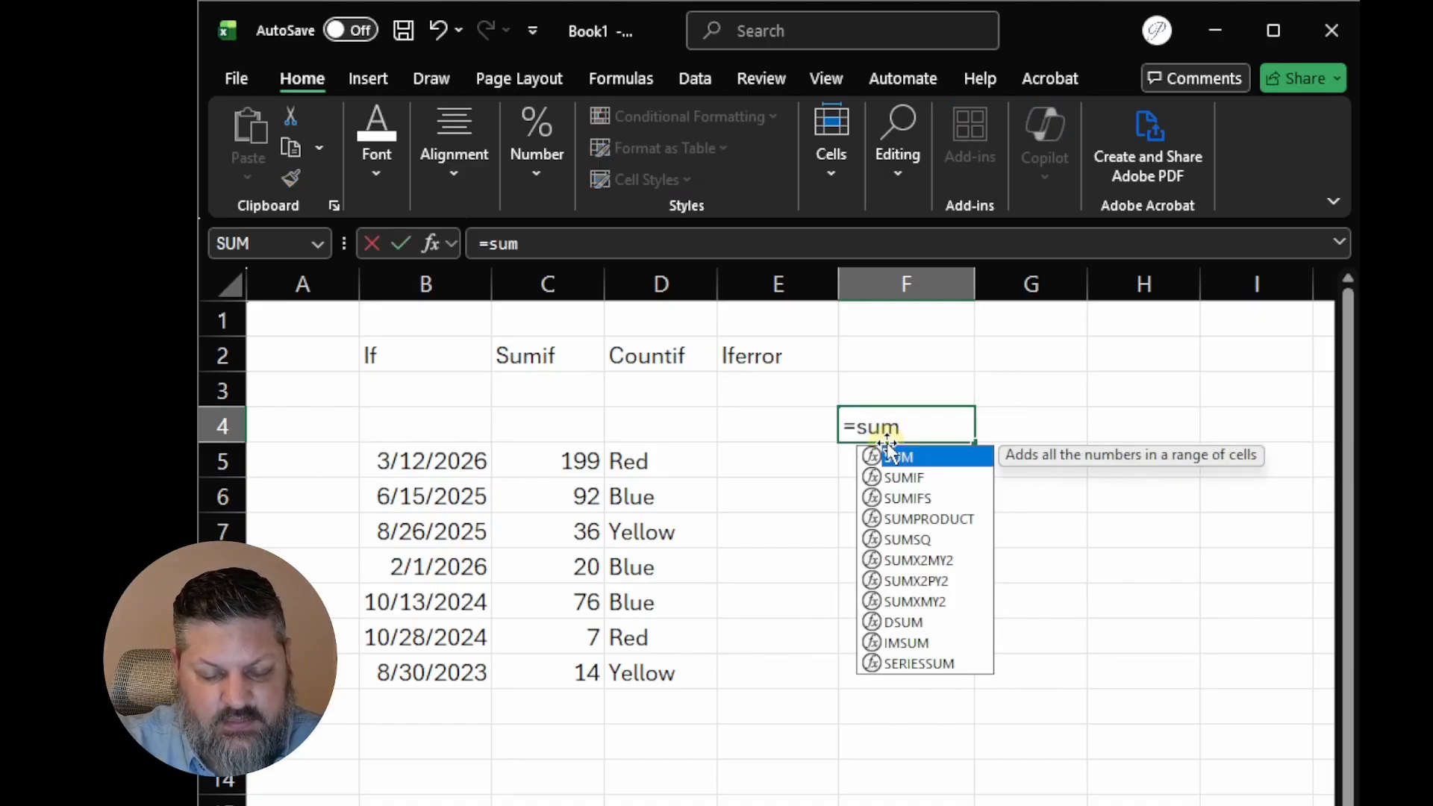
{"action": "type", "text": "if"}
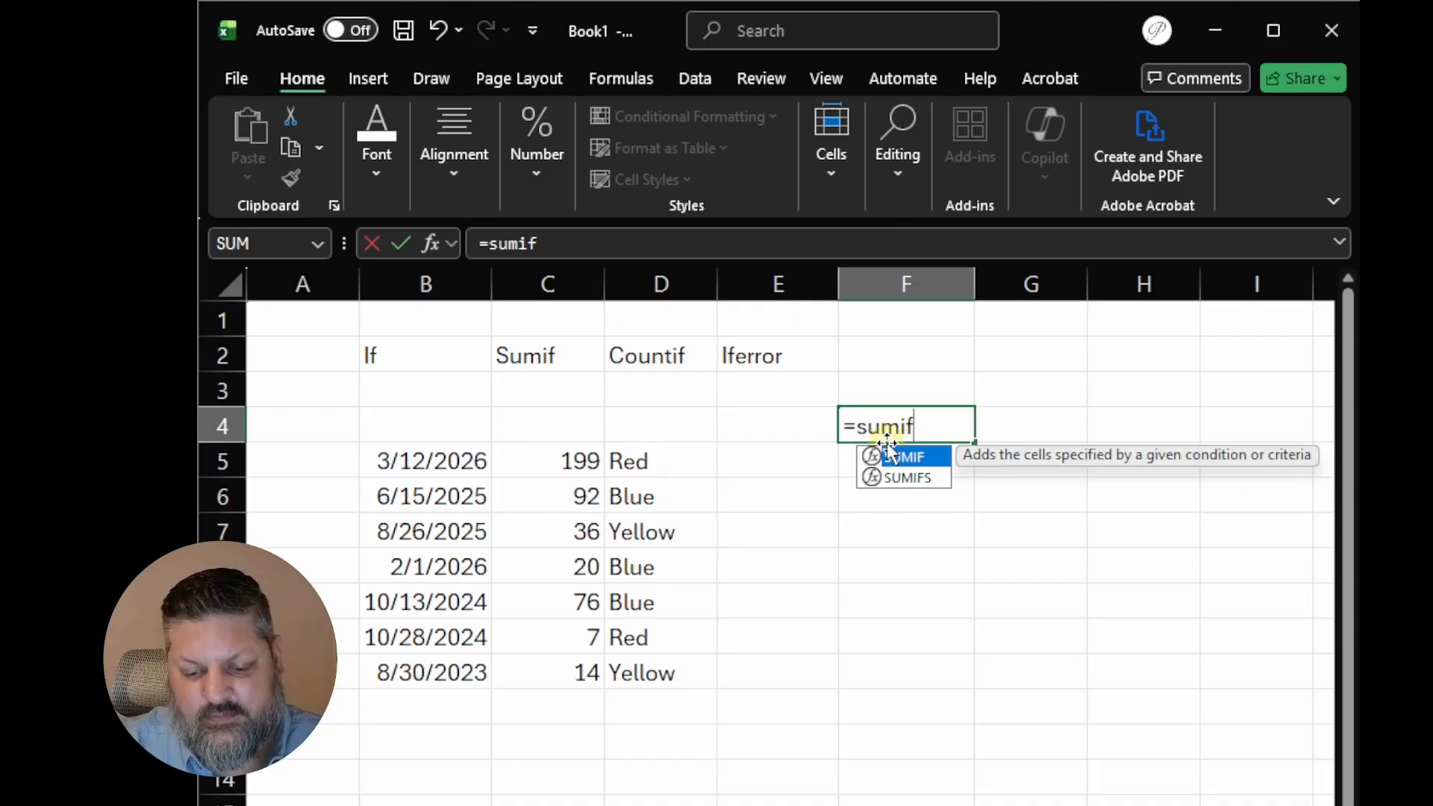
{"action": "type", "text": "("}
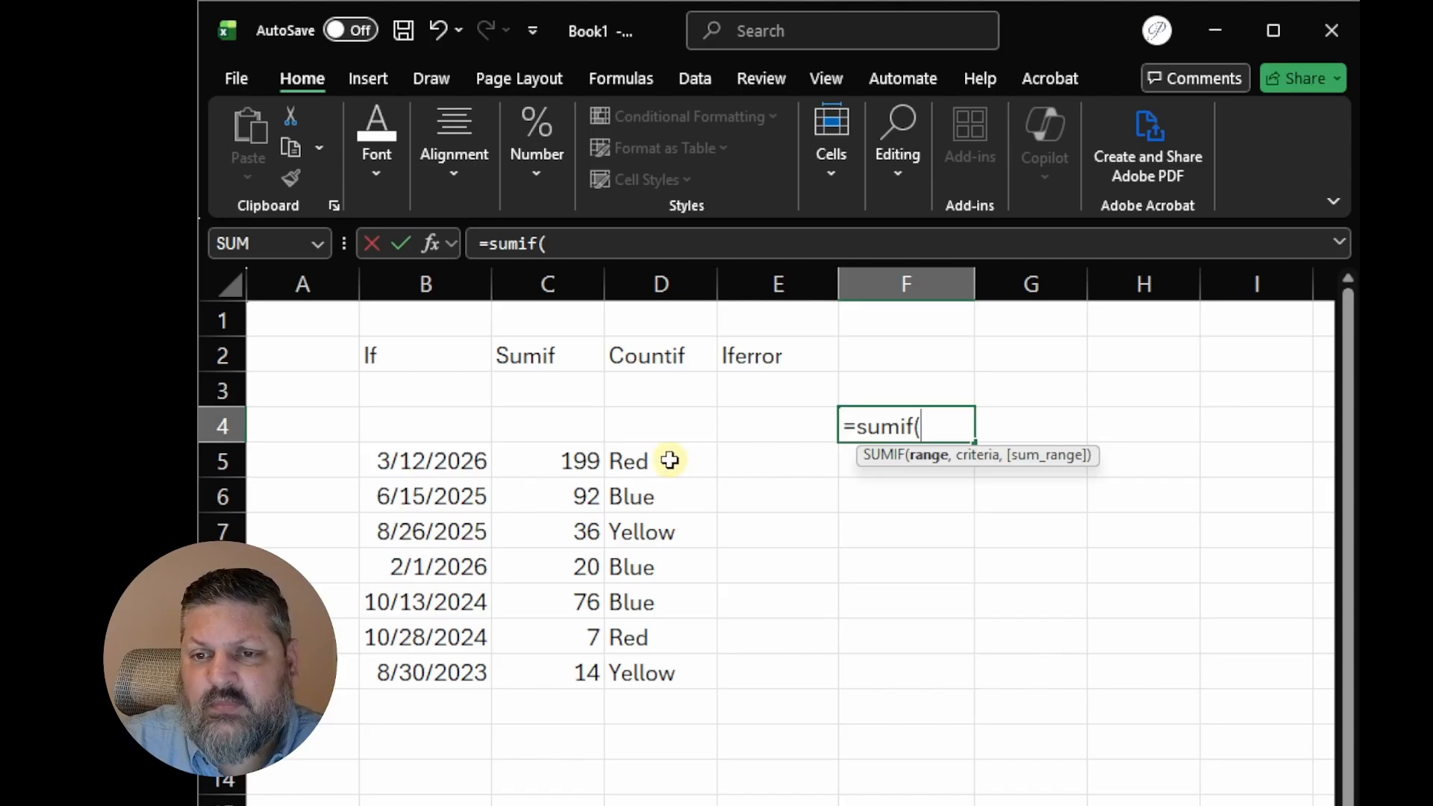
{"action": "left_click_drag", "start_coordinate": [670, 460], "coordinate": [668, 676]}
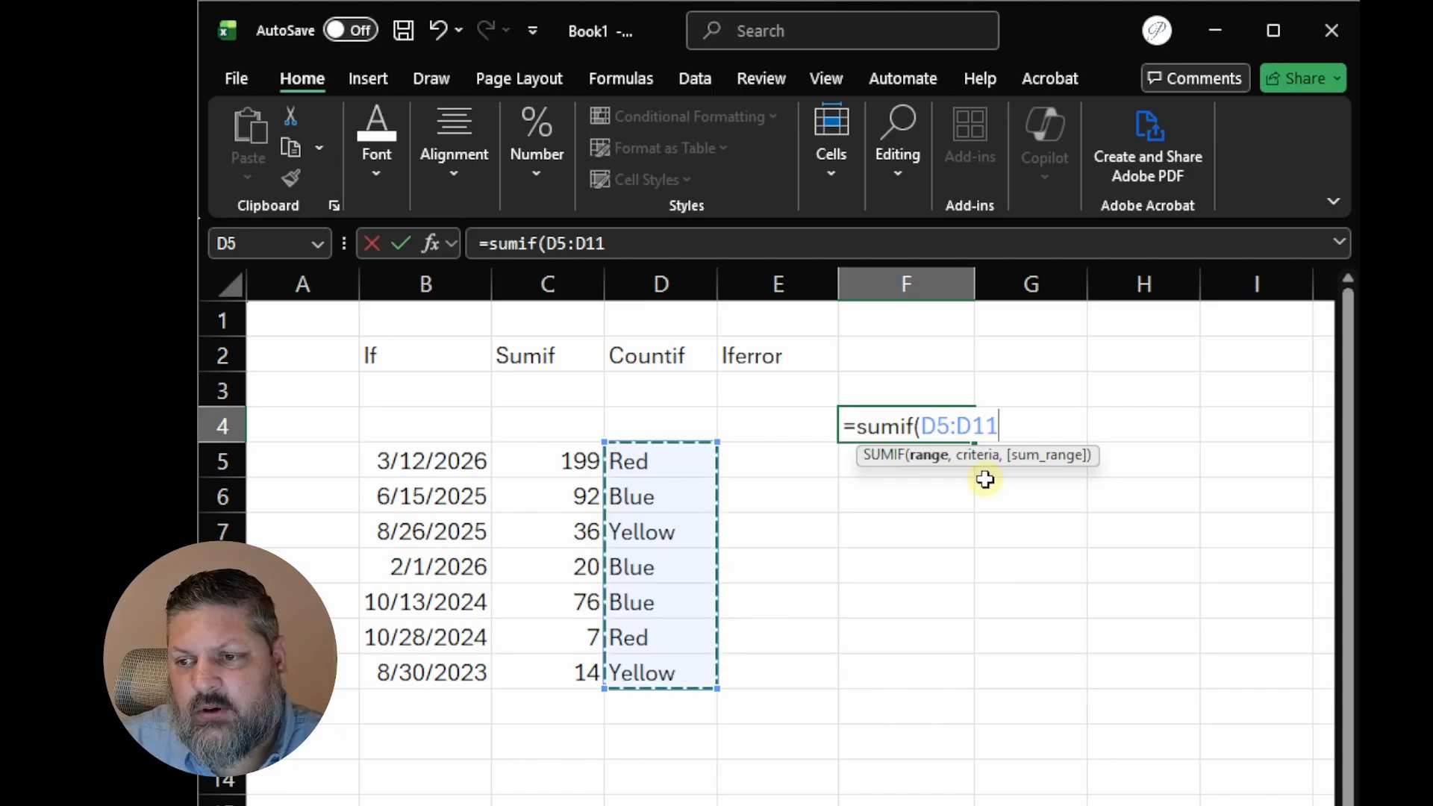
Add "Blue" as the criteria and C5:C11 as the sum range of the SUMIF formula in F4, and commit it
{"action": "type", "text": ","}
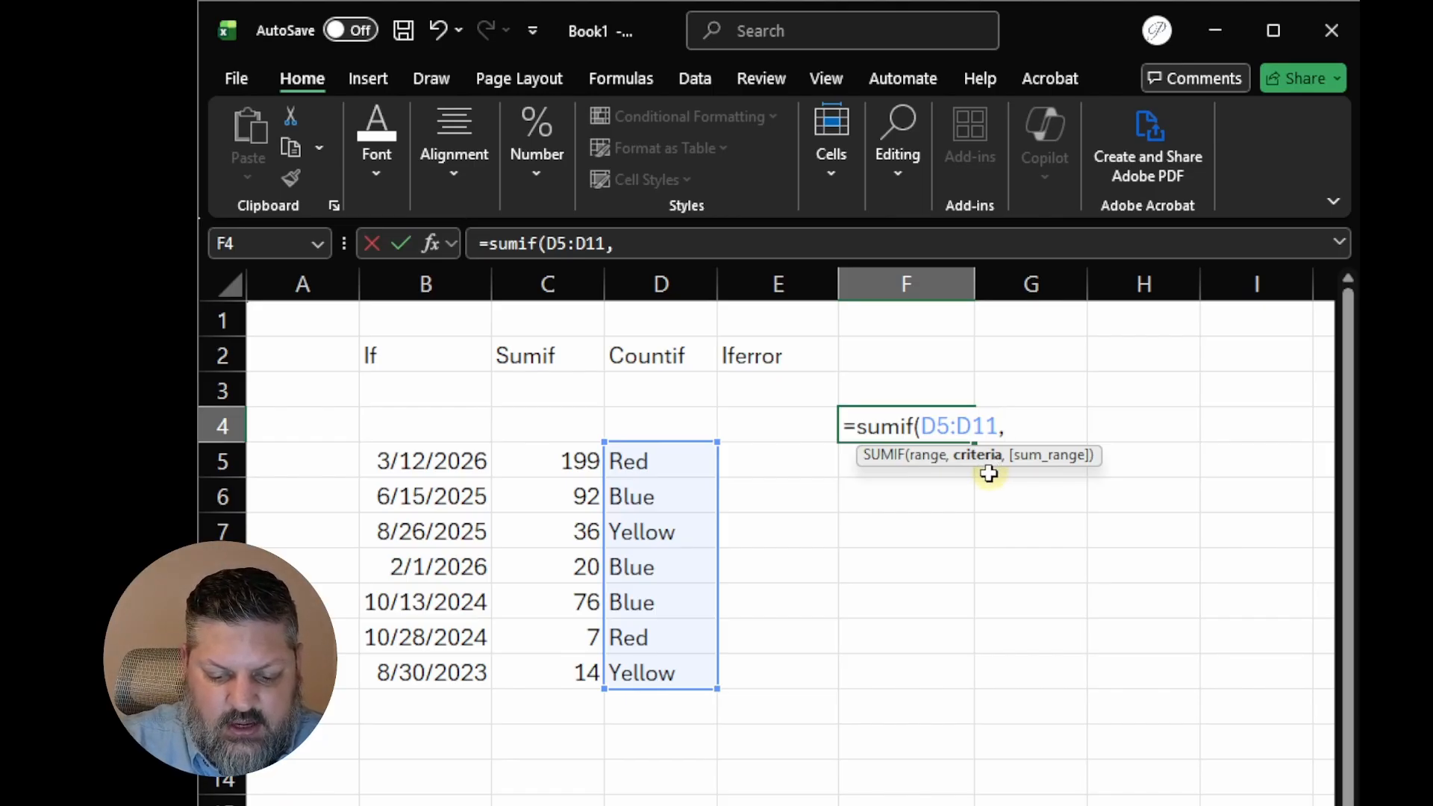
{"action": "type", "text": "\"Blue\""}
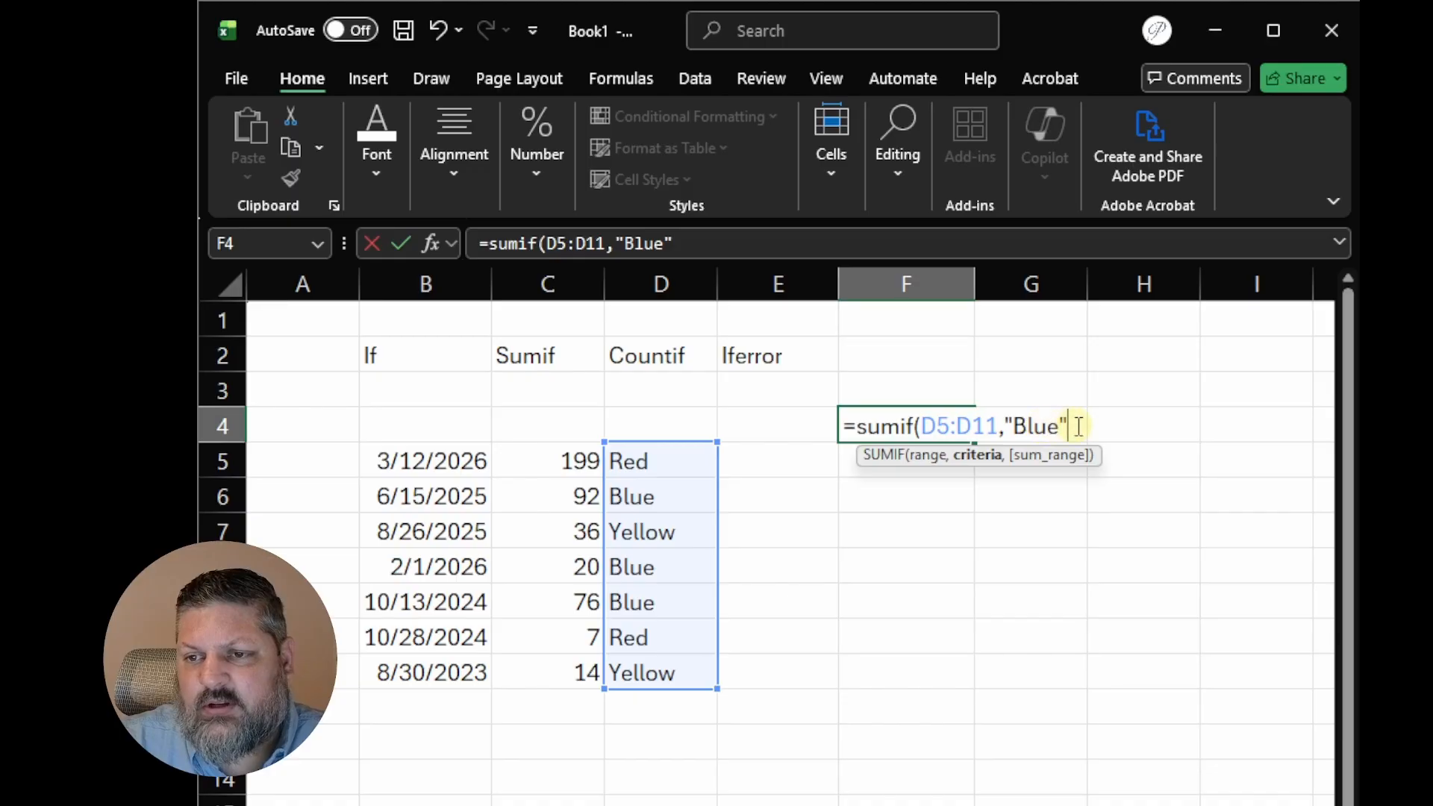
{"action": "type", "text": ","}
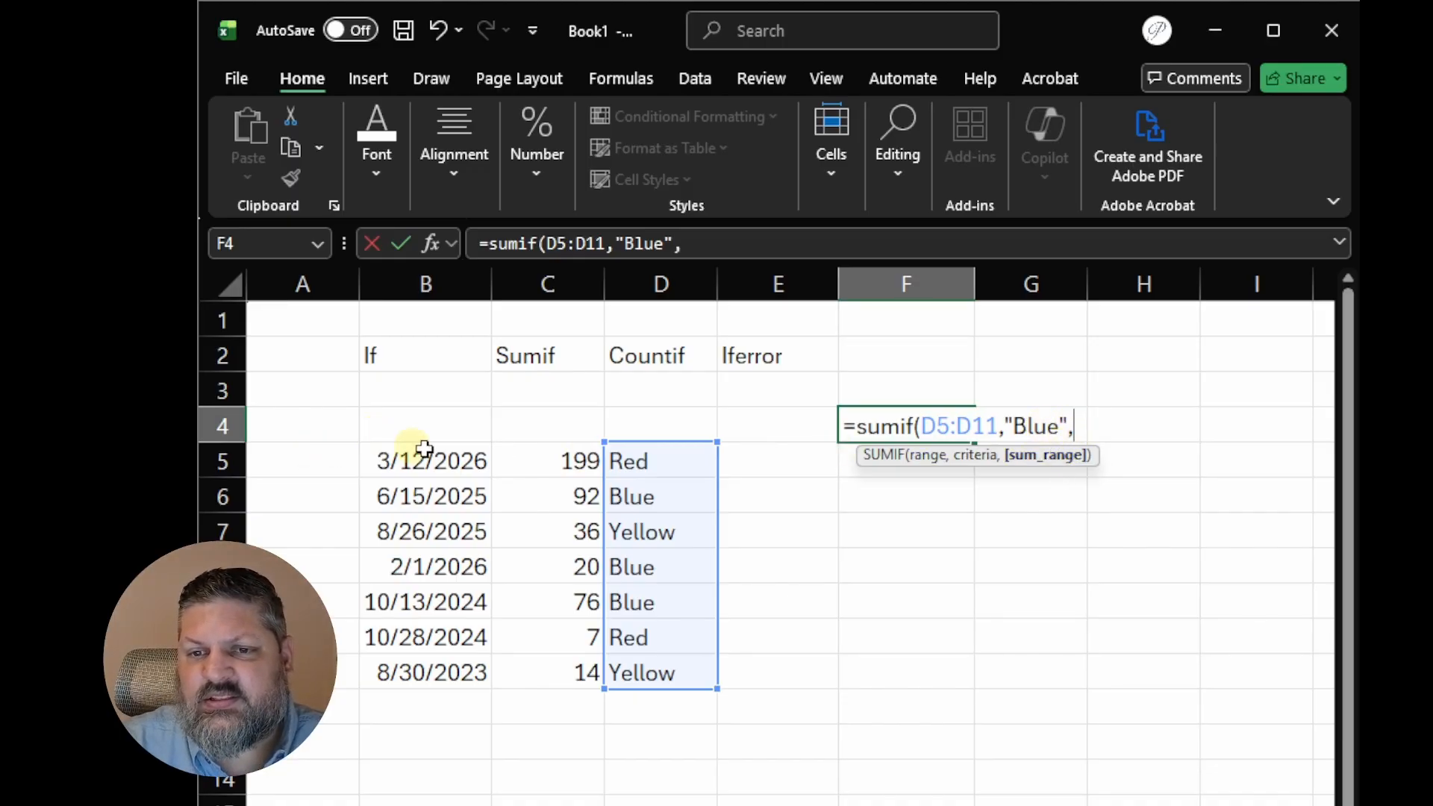
{"action": "left_click_drag", "start_coordinate": [538, 452], "coordinate": [558, 662]}
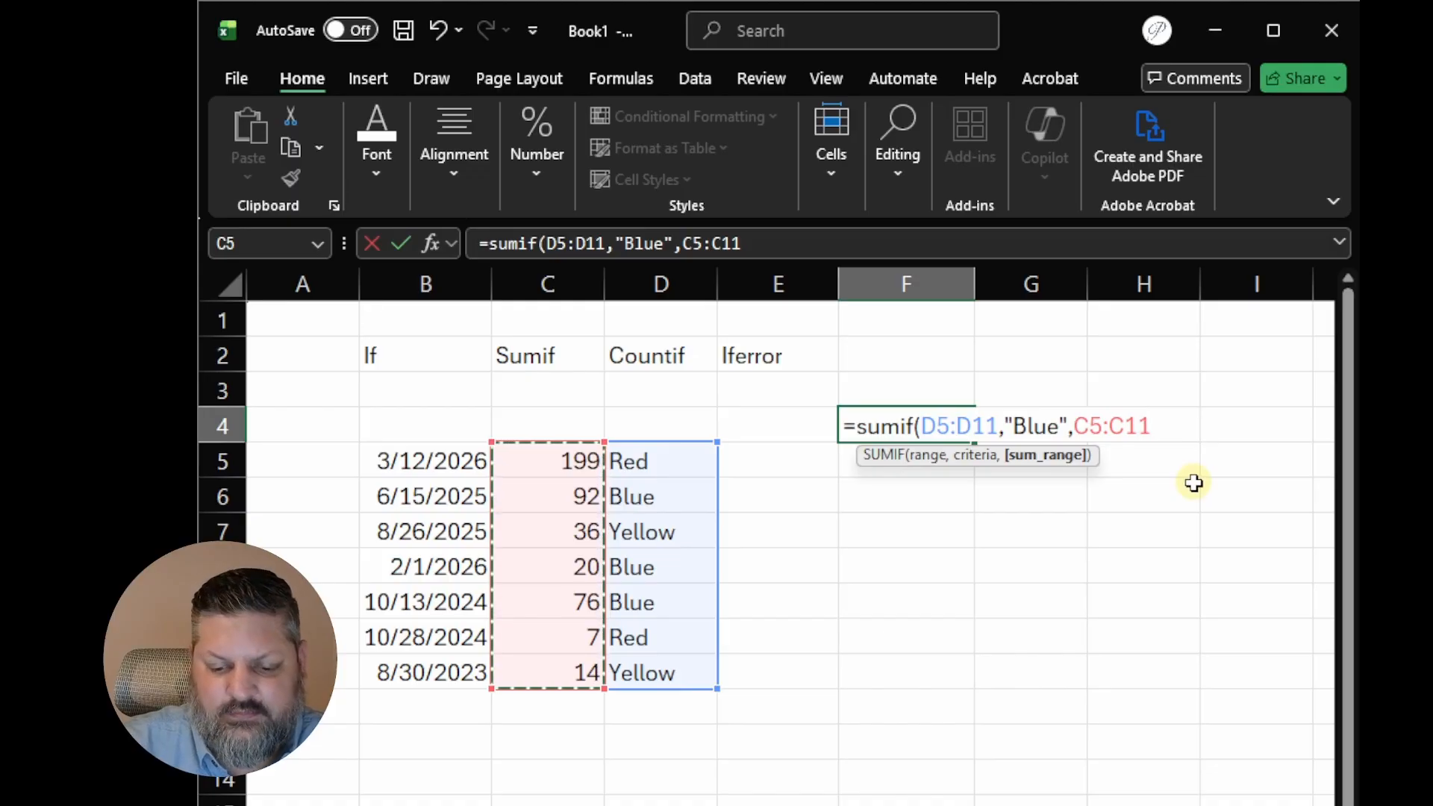
{"action": "type", "text": ")"}
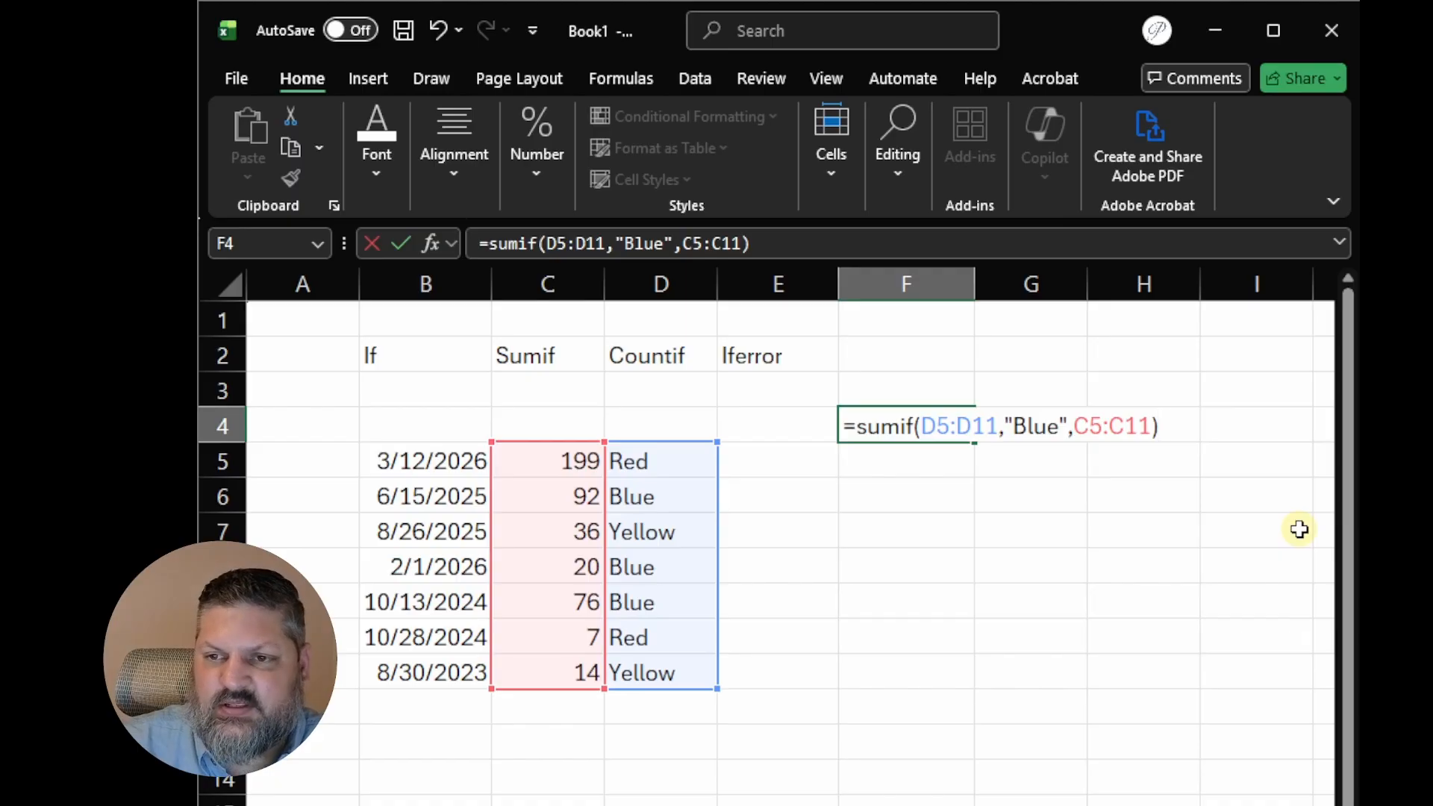
{"action": "key", "text": "Return"}
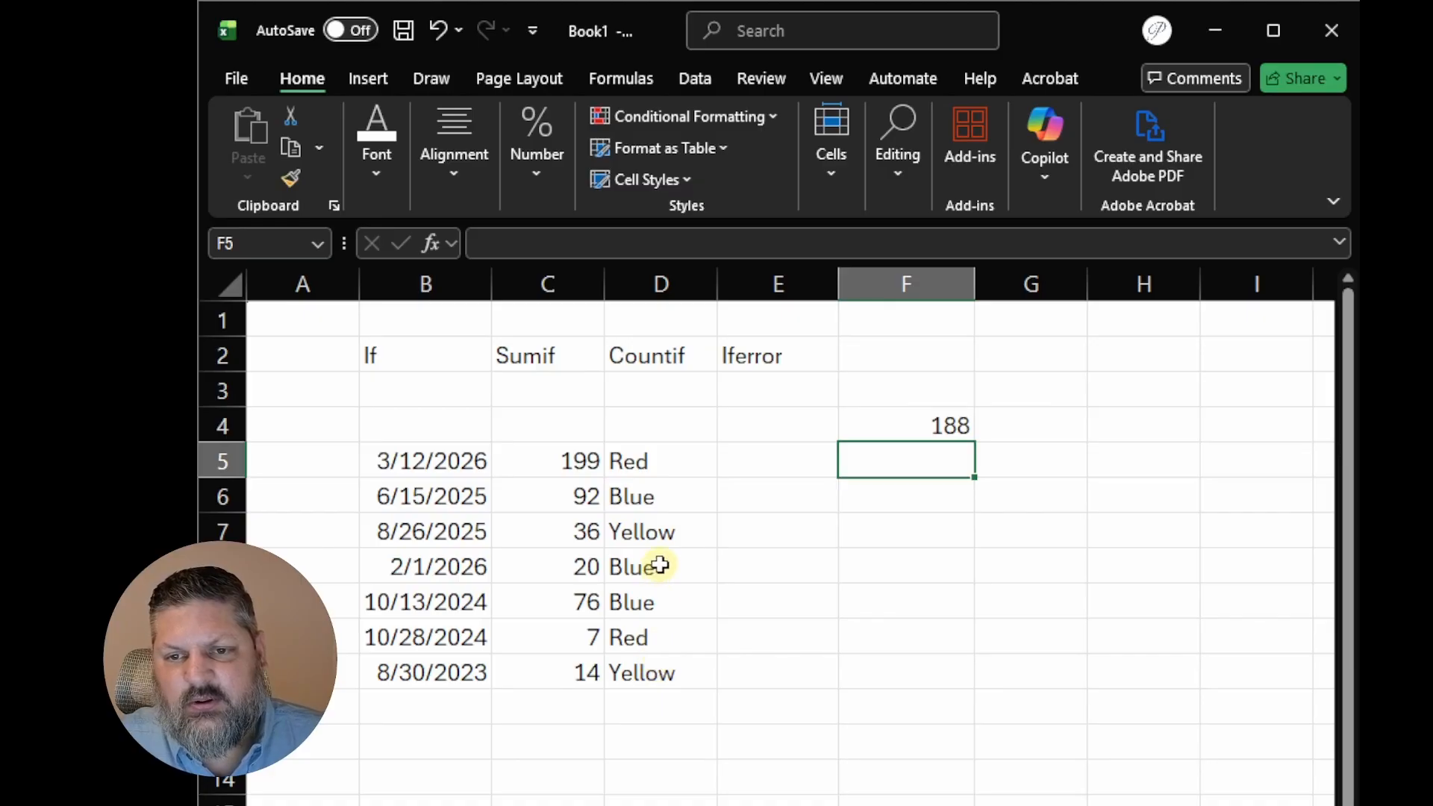
Select the amounts in C6, C8 and C9 together to check which values belong to Blue
{"action": "left_click", "coordinate": [564, 497]}
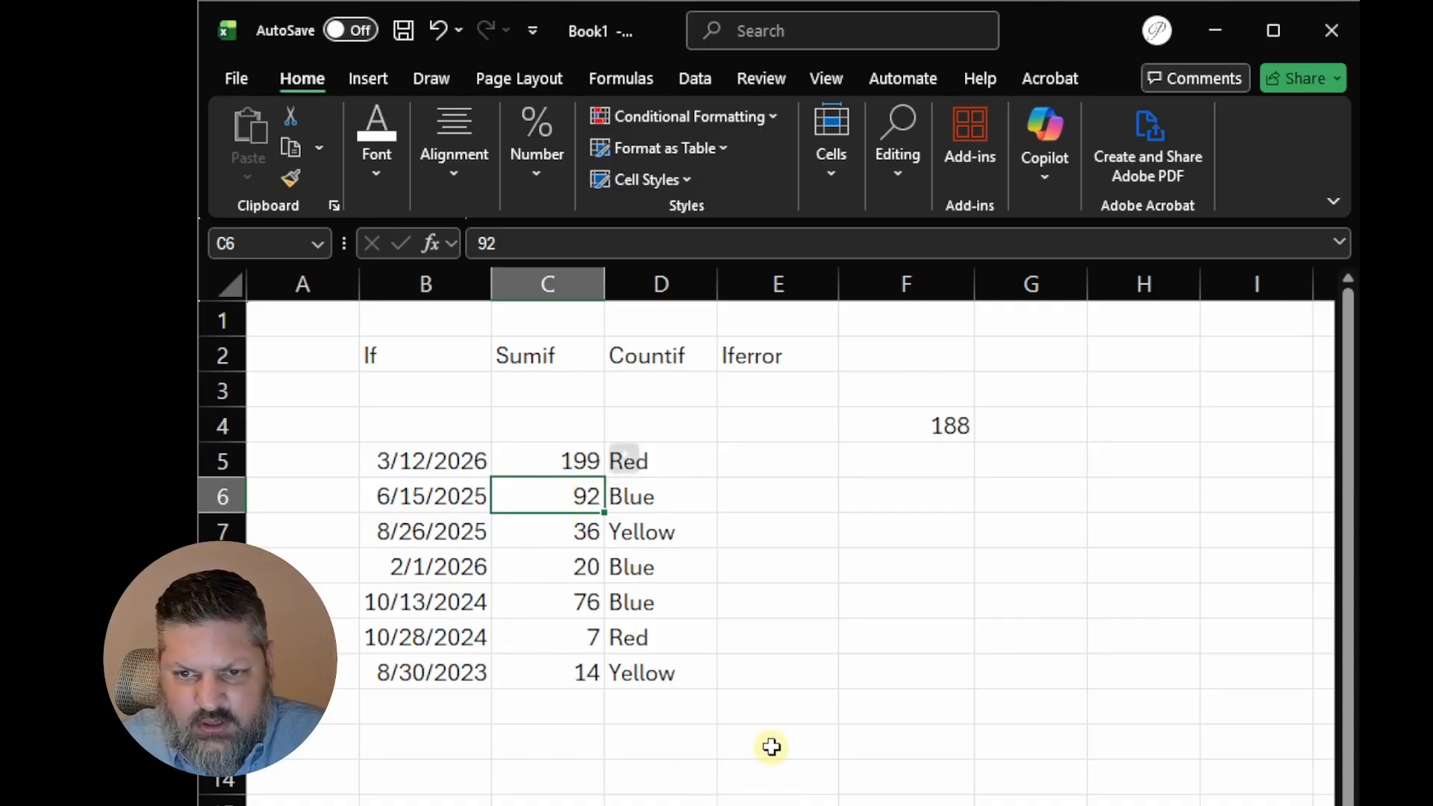
{"action": "left_click", "coordinate": [551, 565], "text": "ctrl"}
{"action": "left_click", "coordinate": [558, 605], "text": "ctrl"}
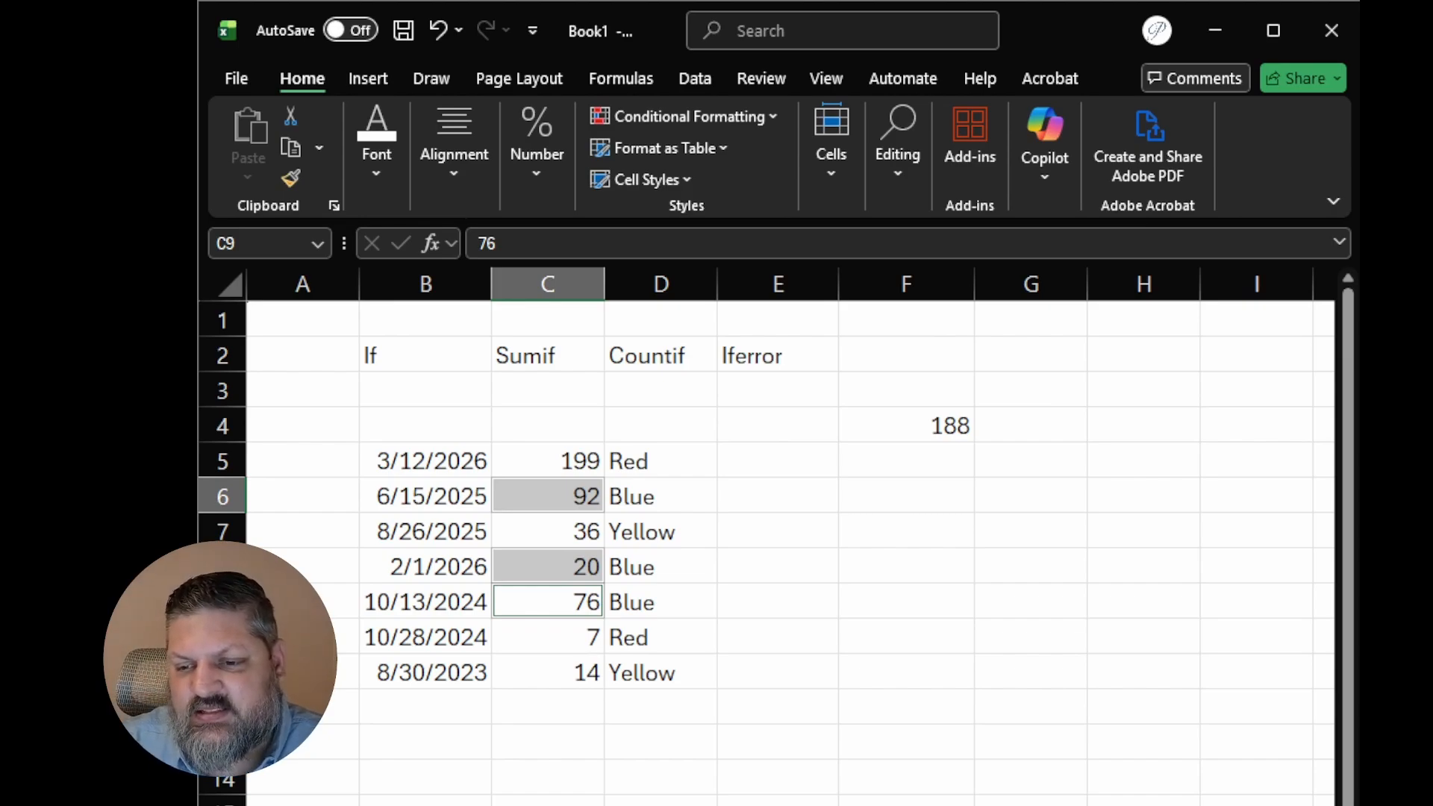
Replace the literal "Blue" criteria in the F4 SUMIF formula with a reference to cell F3 and commit it
{"action": "left_click", "coordinate": [906, 440]}
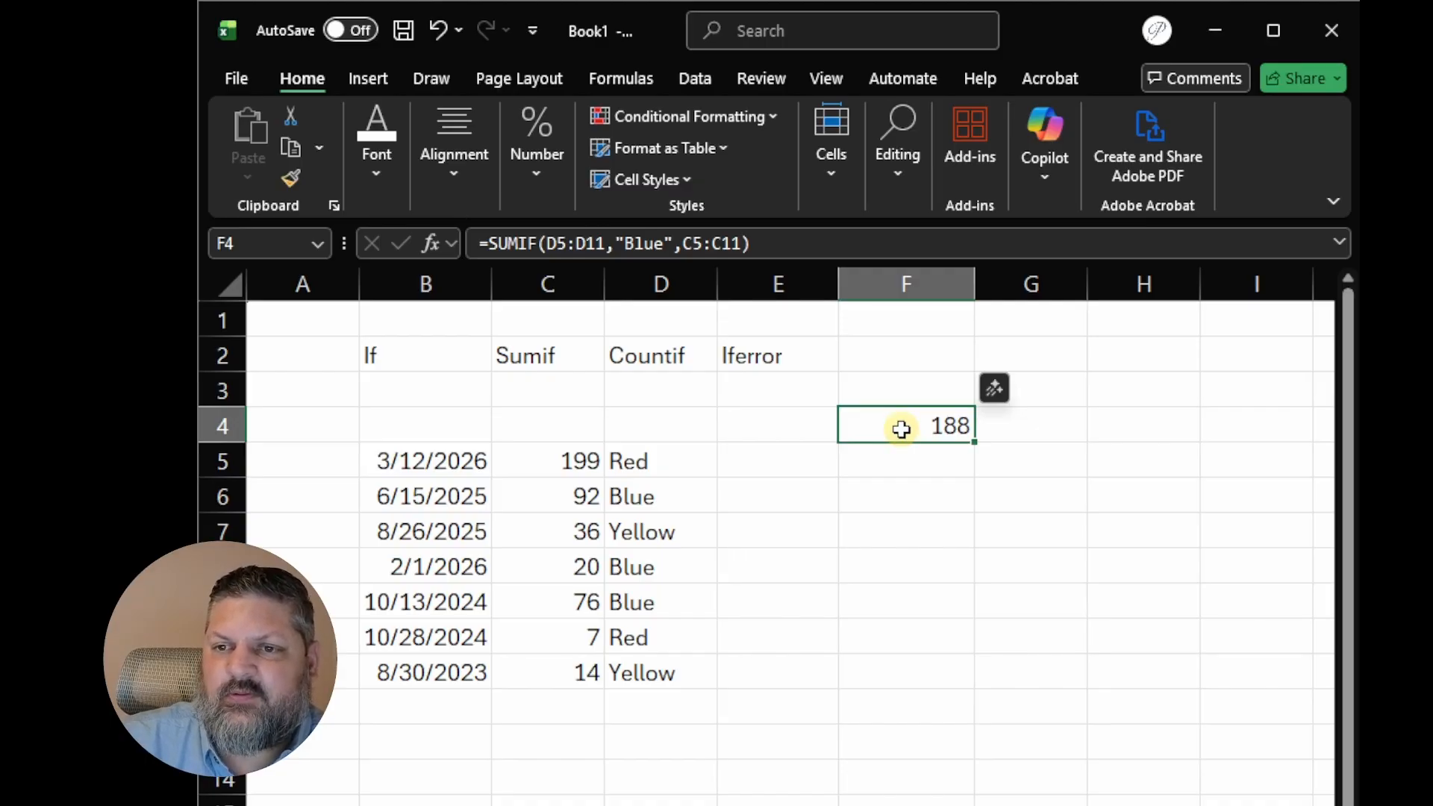
{"action": "double_click", "coordinate": [902, 428]}
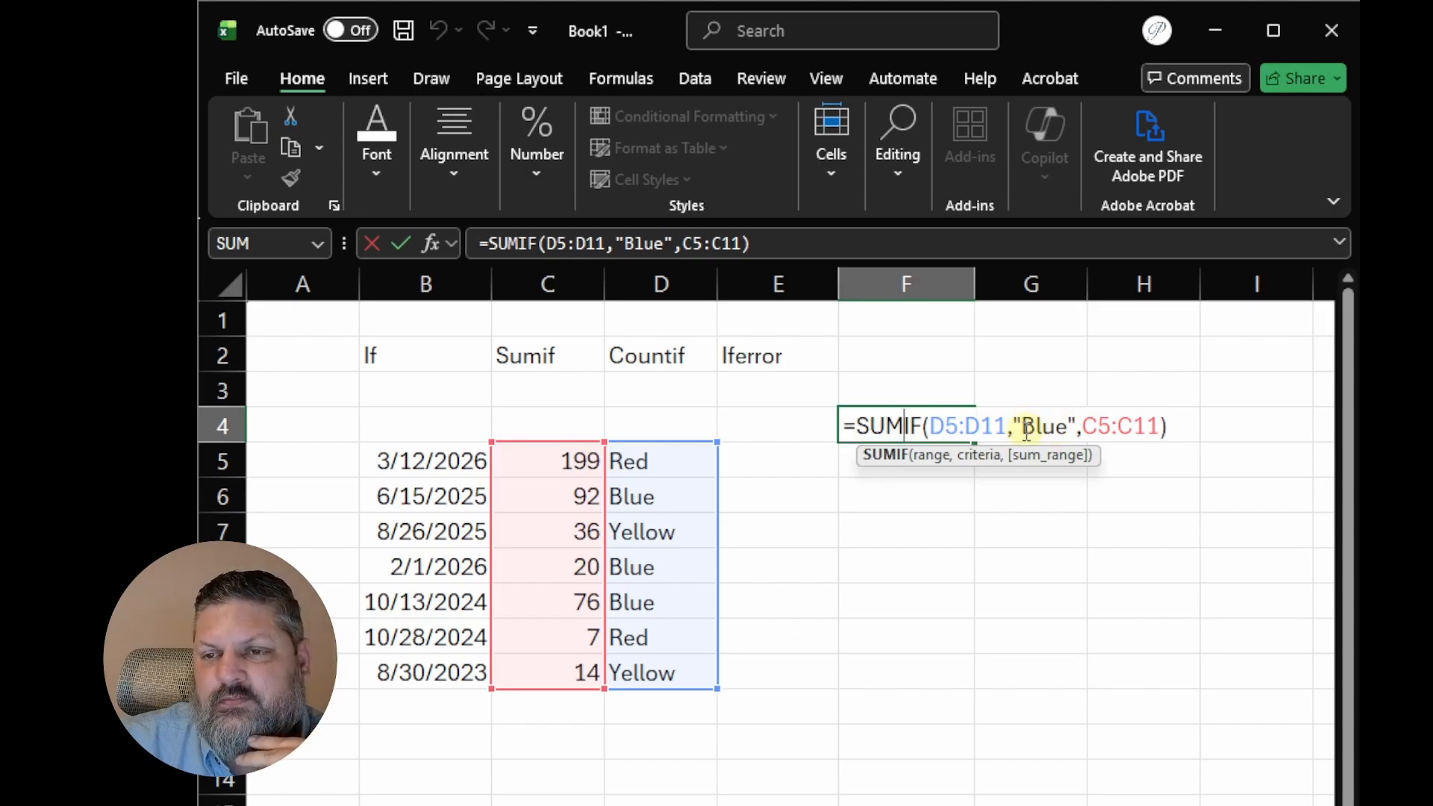
{"action": "left_click_drag", "start_coordinate": [1013, 429], "coordinate": [1077, 434]}
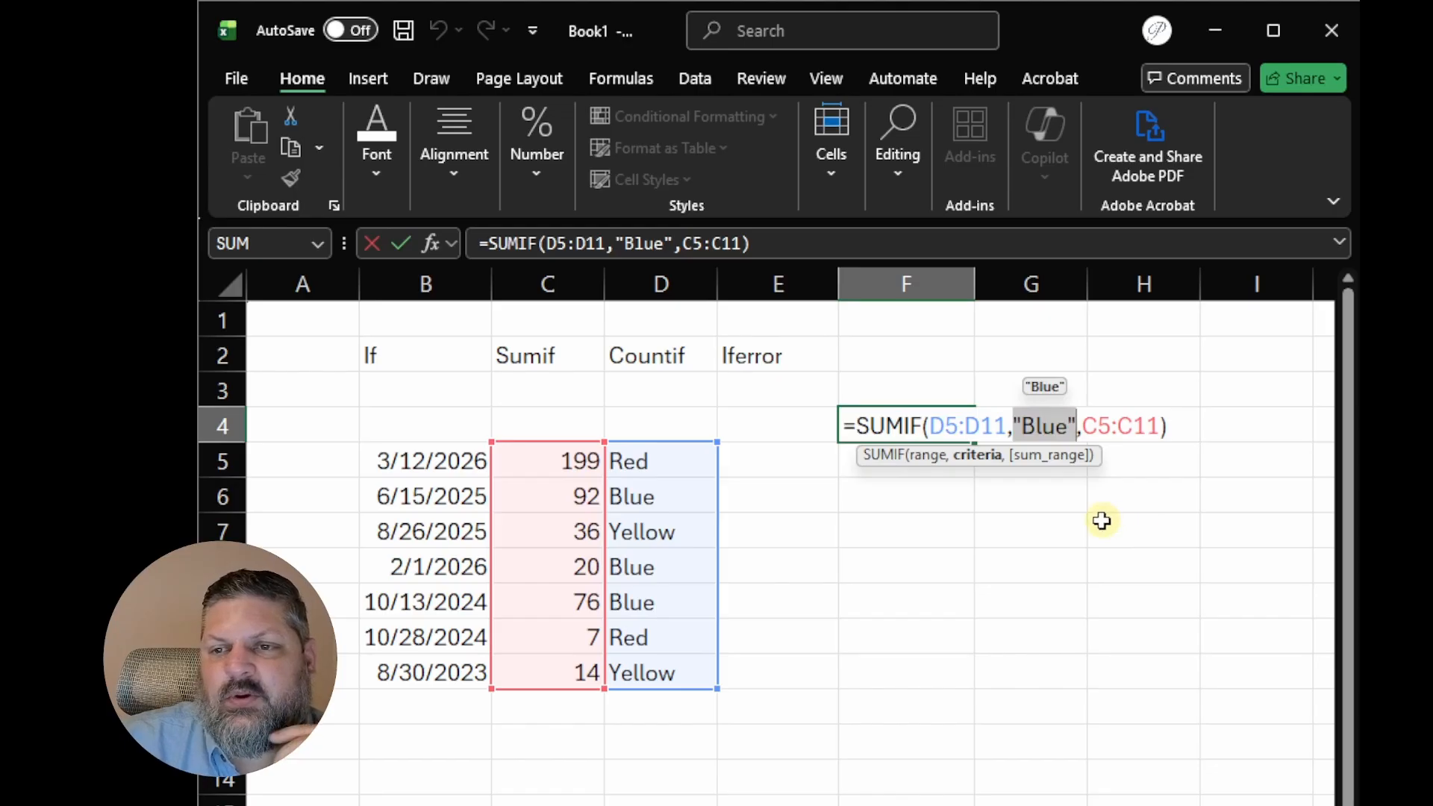
{"action": "key", "text": "BackSpace"}
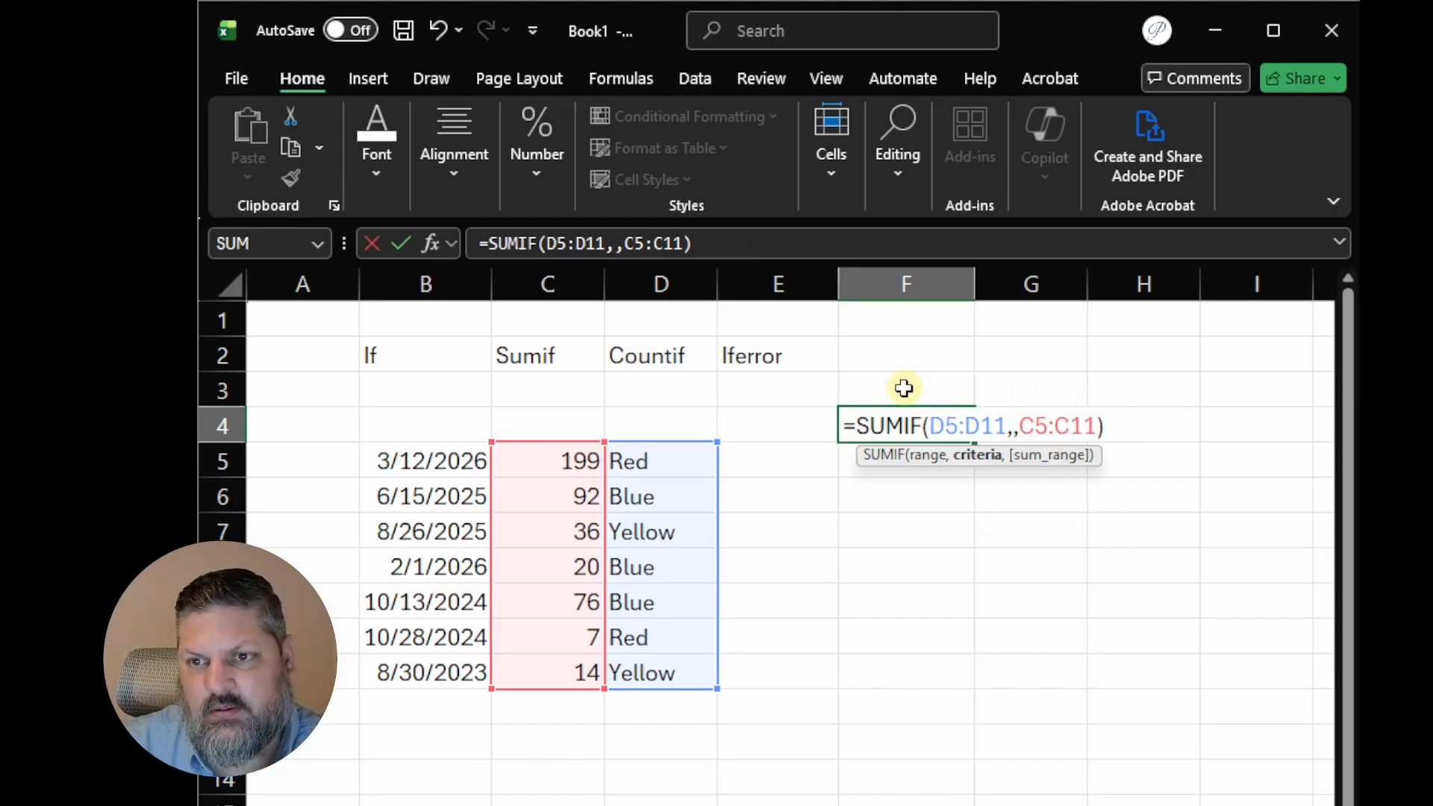
{"action": "left_click", "coordinate": [904, 387]}
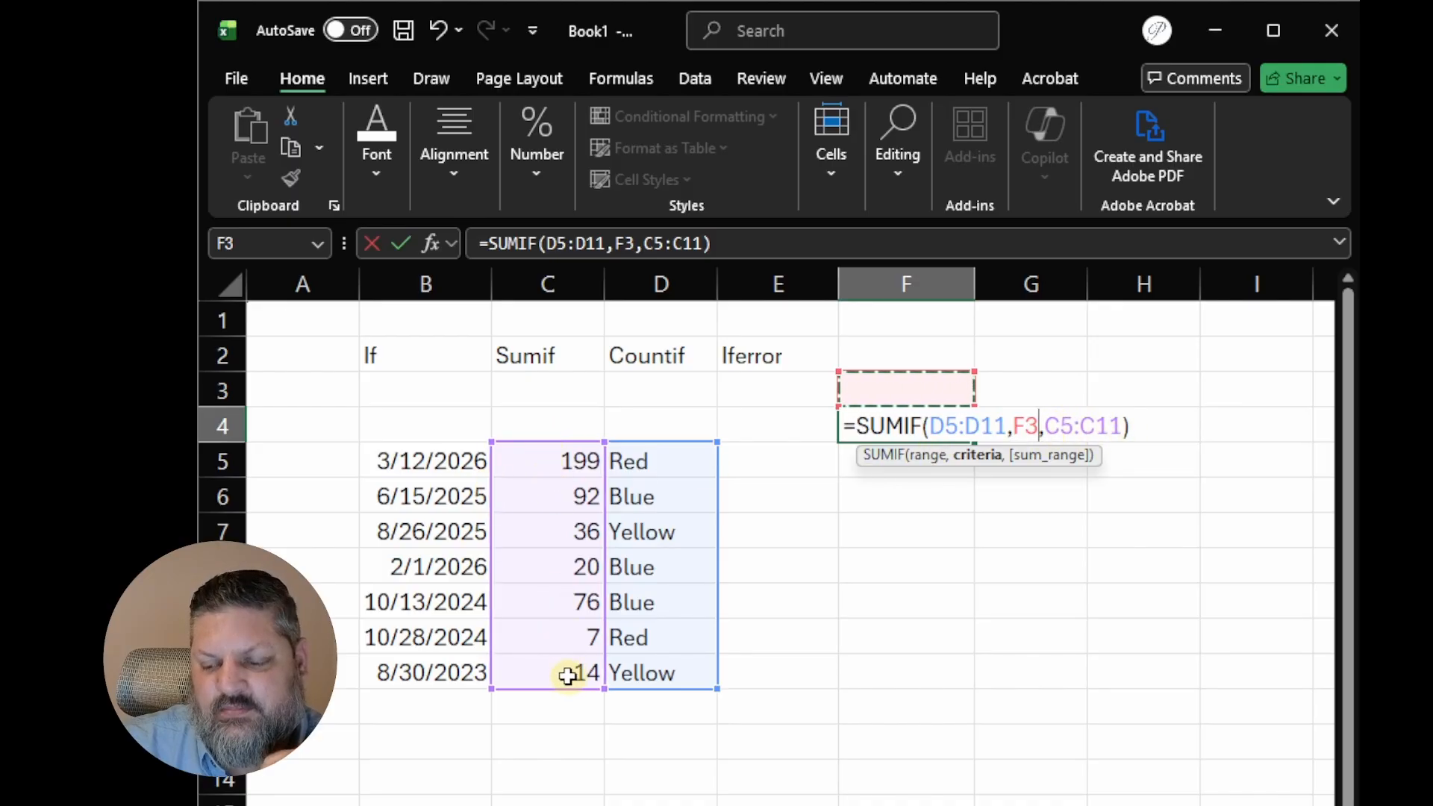
{"action": "key", "text": "Return"}
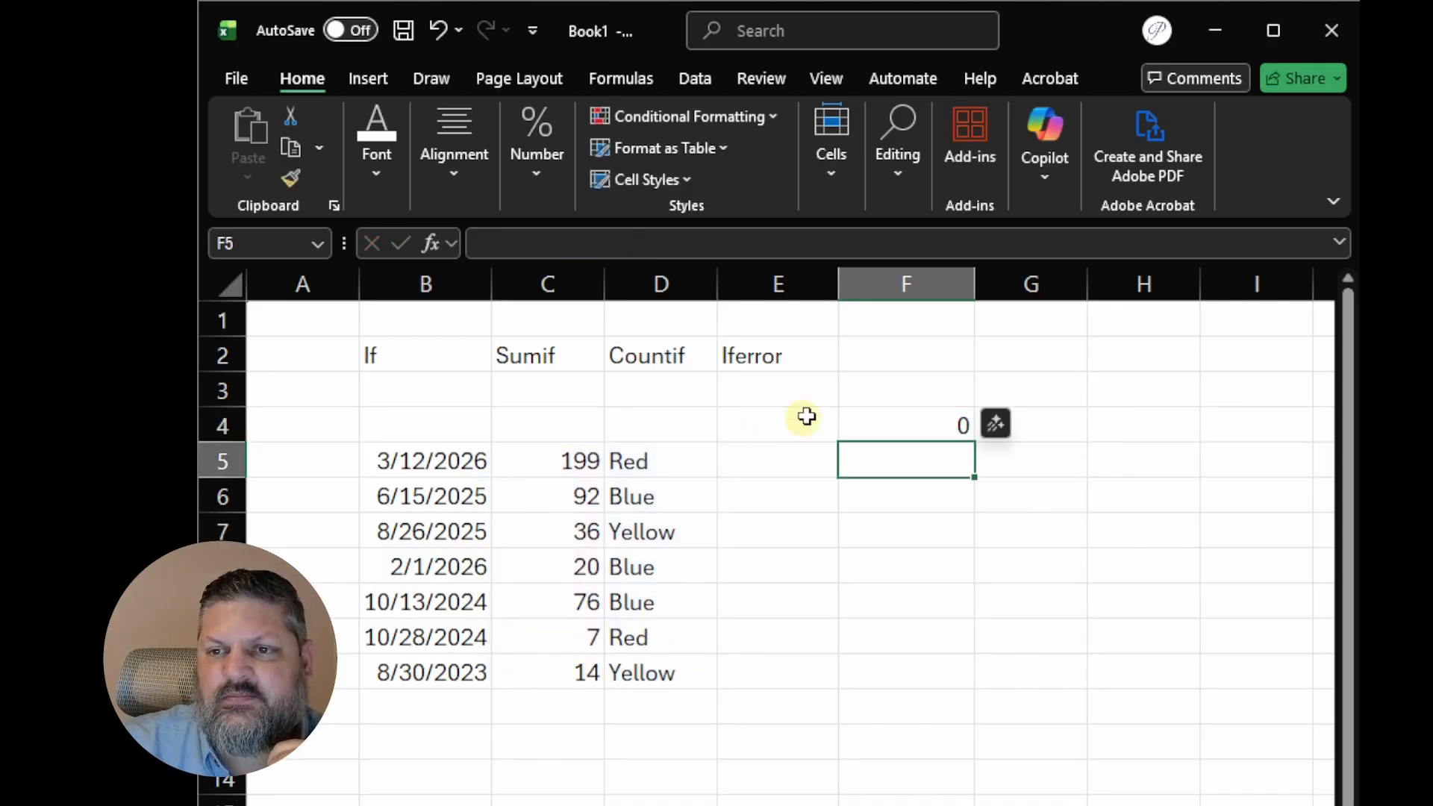
Enter Blue in F3 as the criterion for the SUMIF formula
{"action": "left_click", "coordinate": [888, 386]}
{"action": "type", "text": "B"}
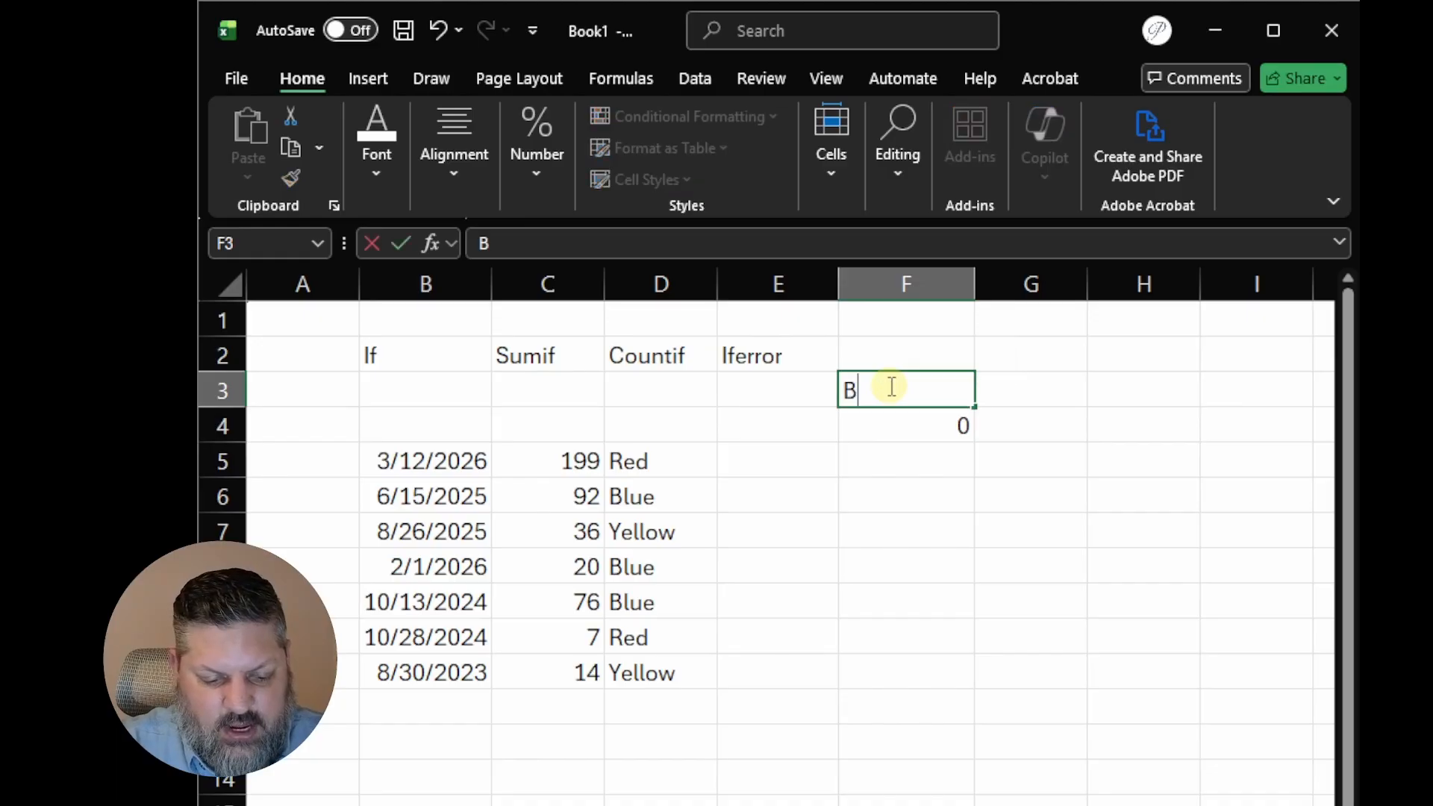
{"action": "type", "text": "lue"}
{"action": "key", "text": "Return"}
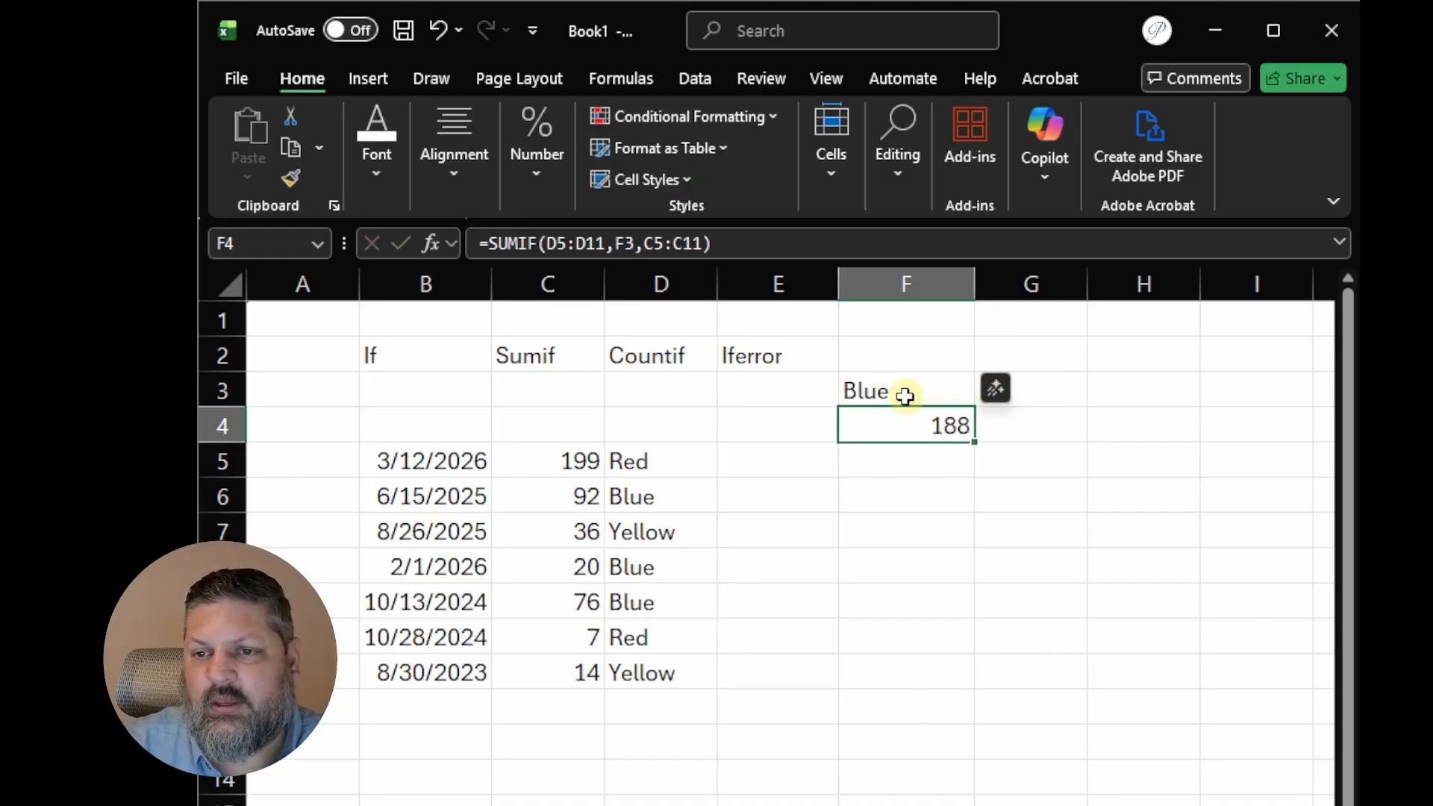
Change the criterion in F3 to Red and select the matching amounts C5 and C10 to check the sum
{"action": "left_click", "coordinate": [907, 391]}
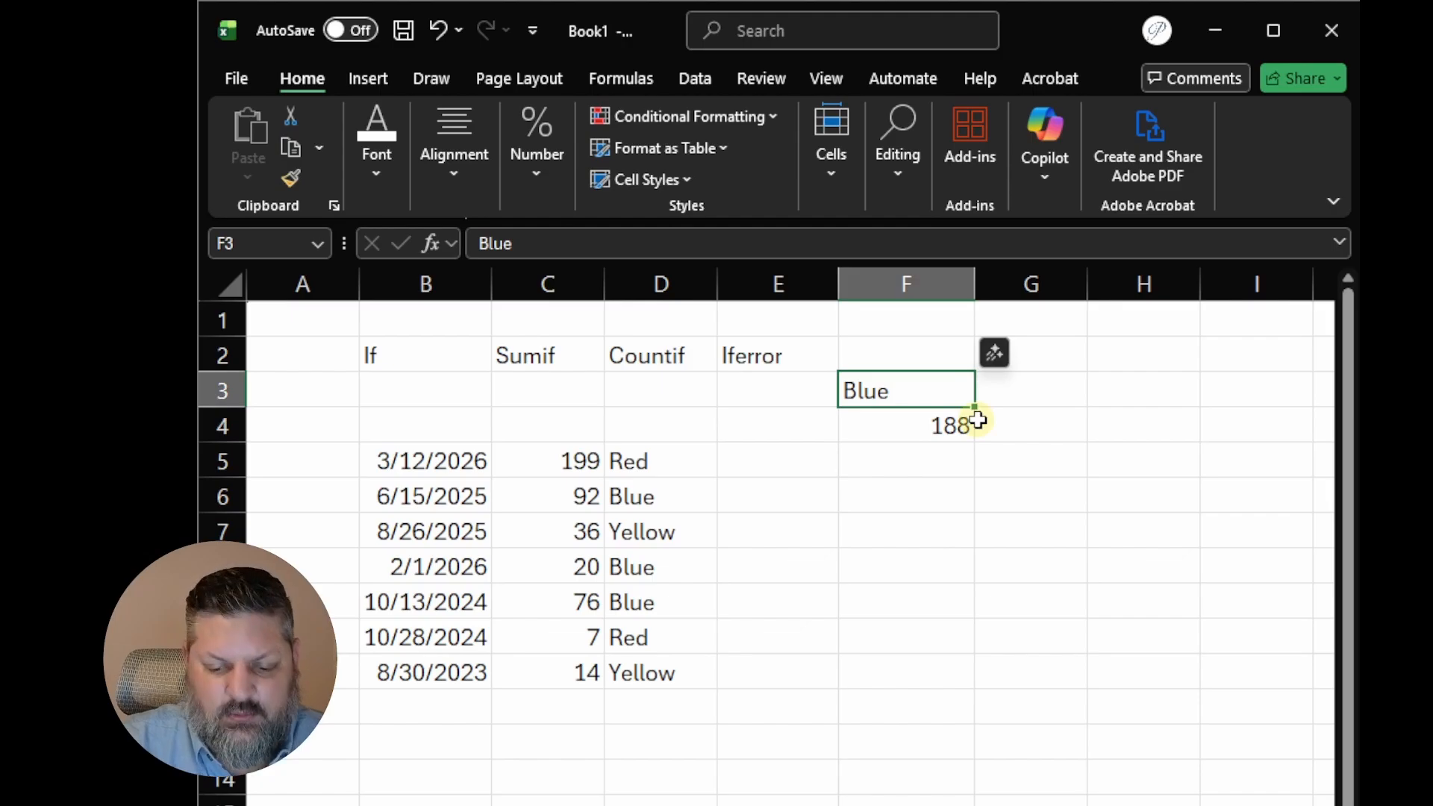
{"action": "type", "text": "Red"}
{"action": "key", "text": "Return"}
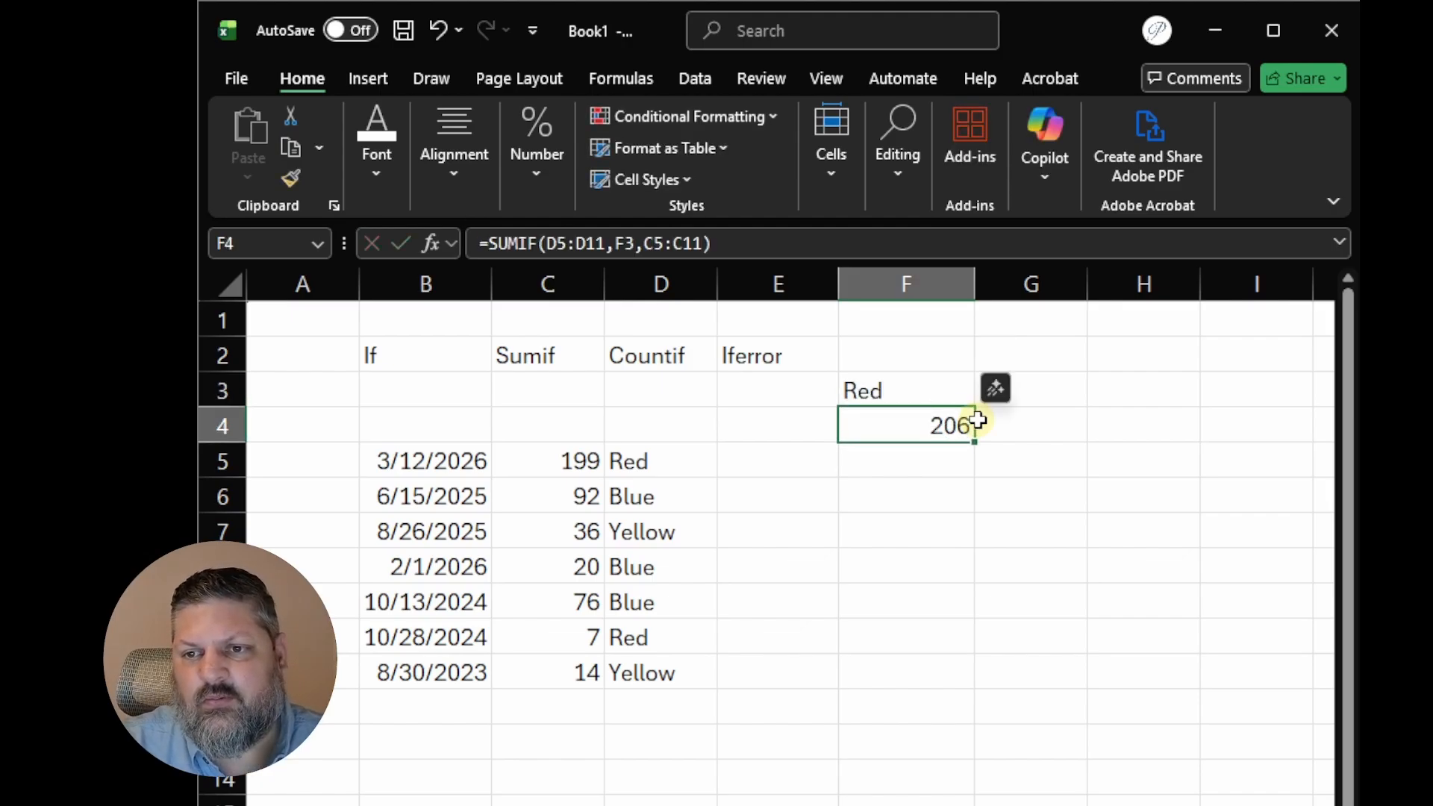
{"action": "left_click", "coordinate": [548, 464]}
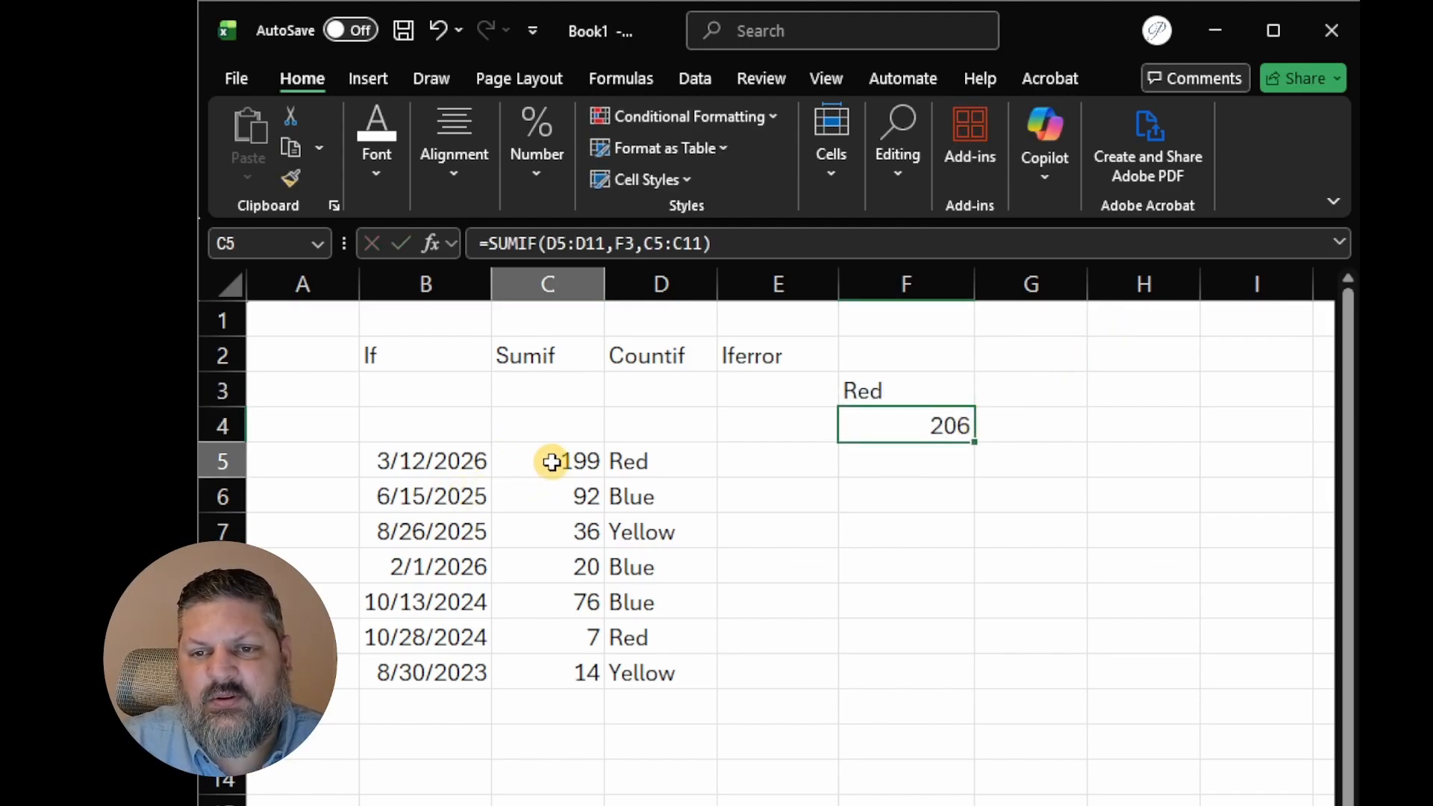
{"action": "left_click", "coordinate": [569, 640], "text": "ctrl"}
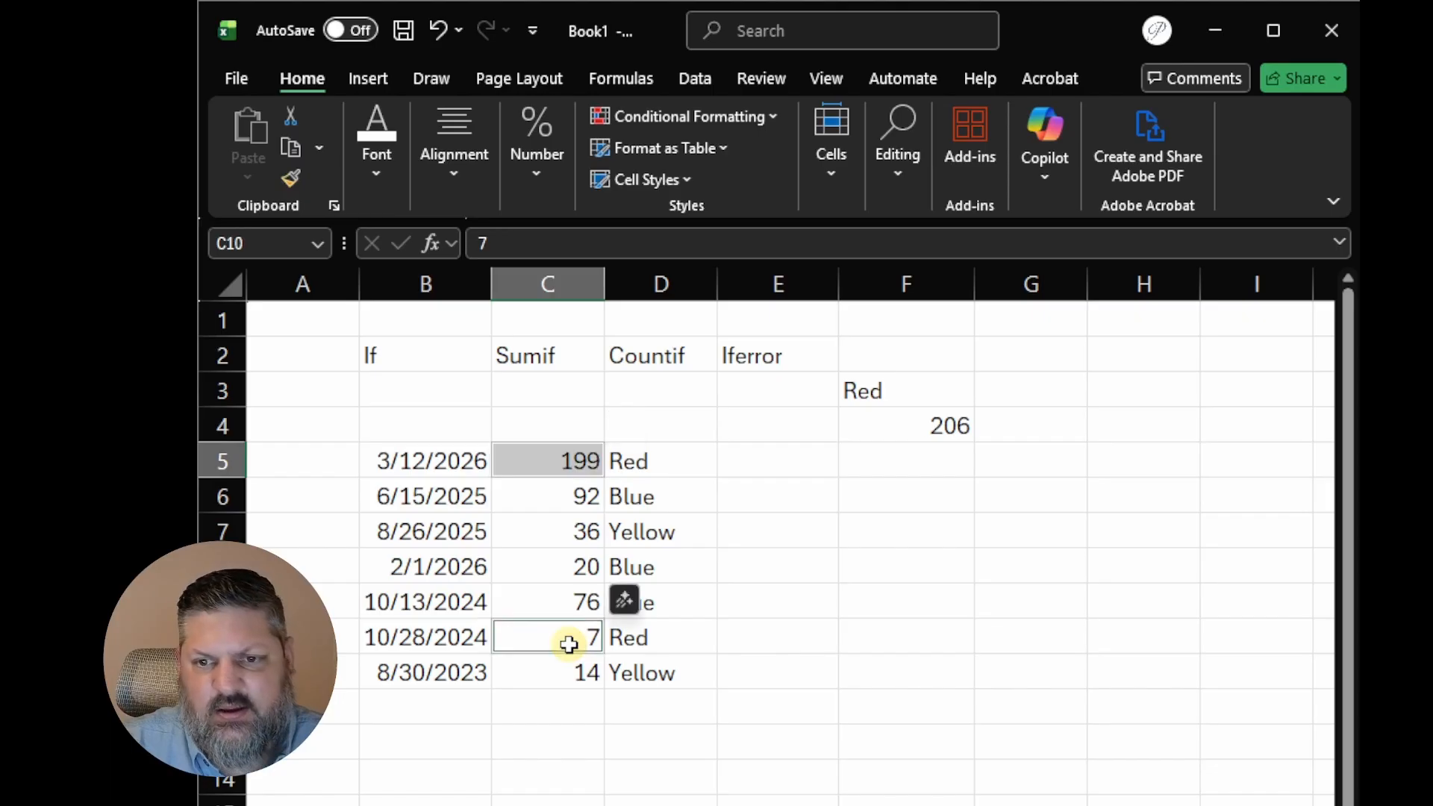
{"action": "left_click", "coordinate": [1120, 565]}
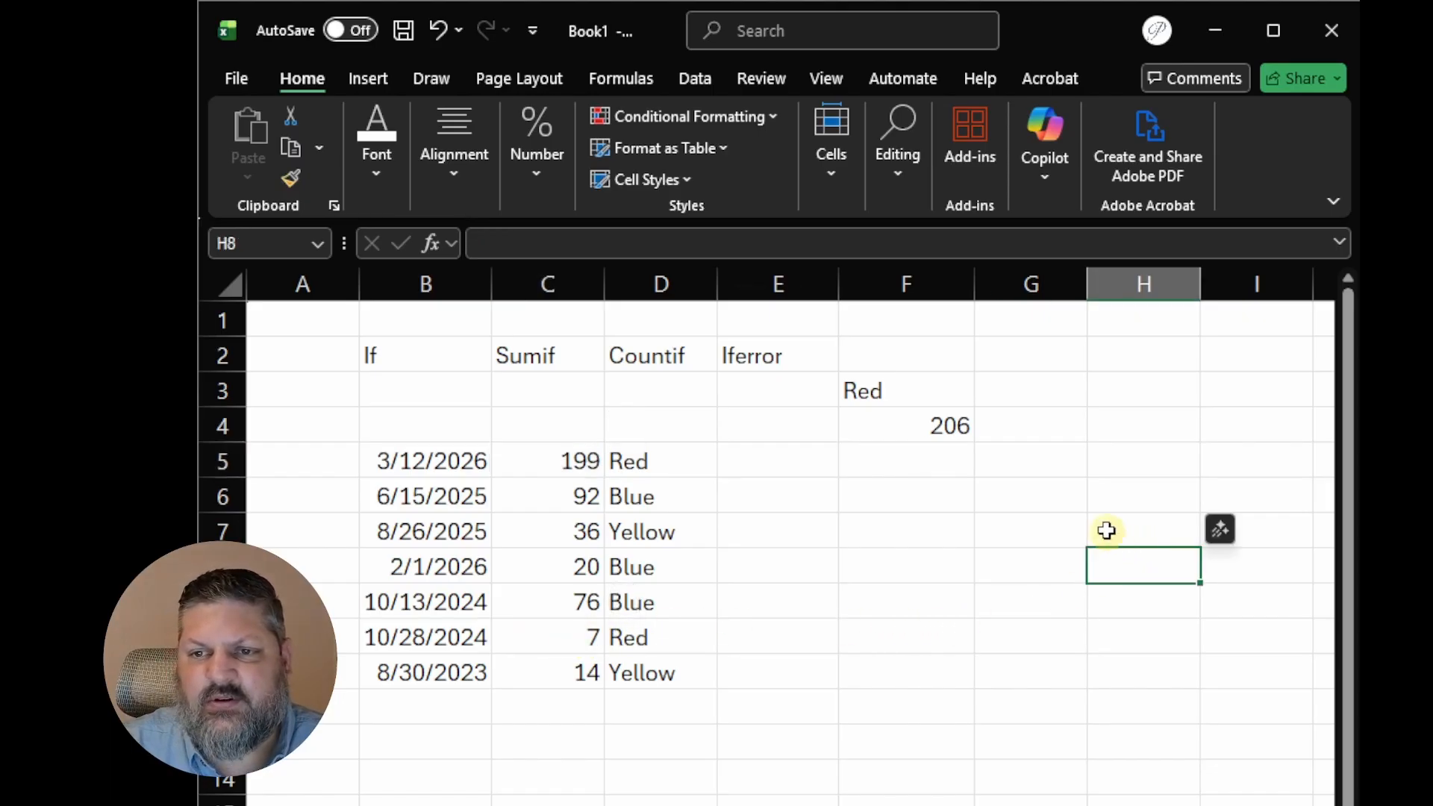
Try Yellow and Green in turn as the criterion in F3, and clear the SUMIF formula from F4
{"action": "left_click", "coordinate": [925, 382]}
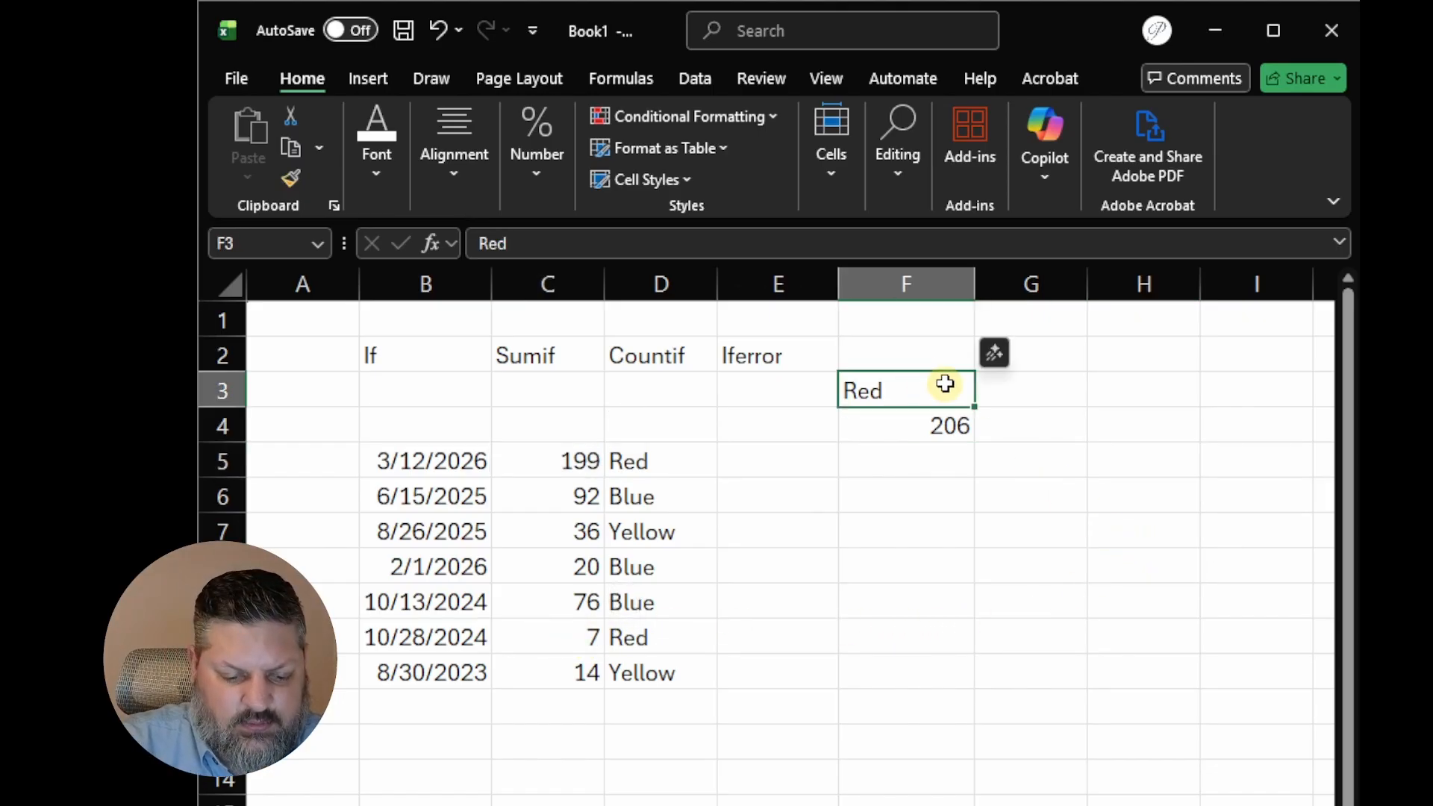
{"action": "type", "text": "Yellow"}
{"action": "key", "text": "Return"}
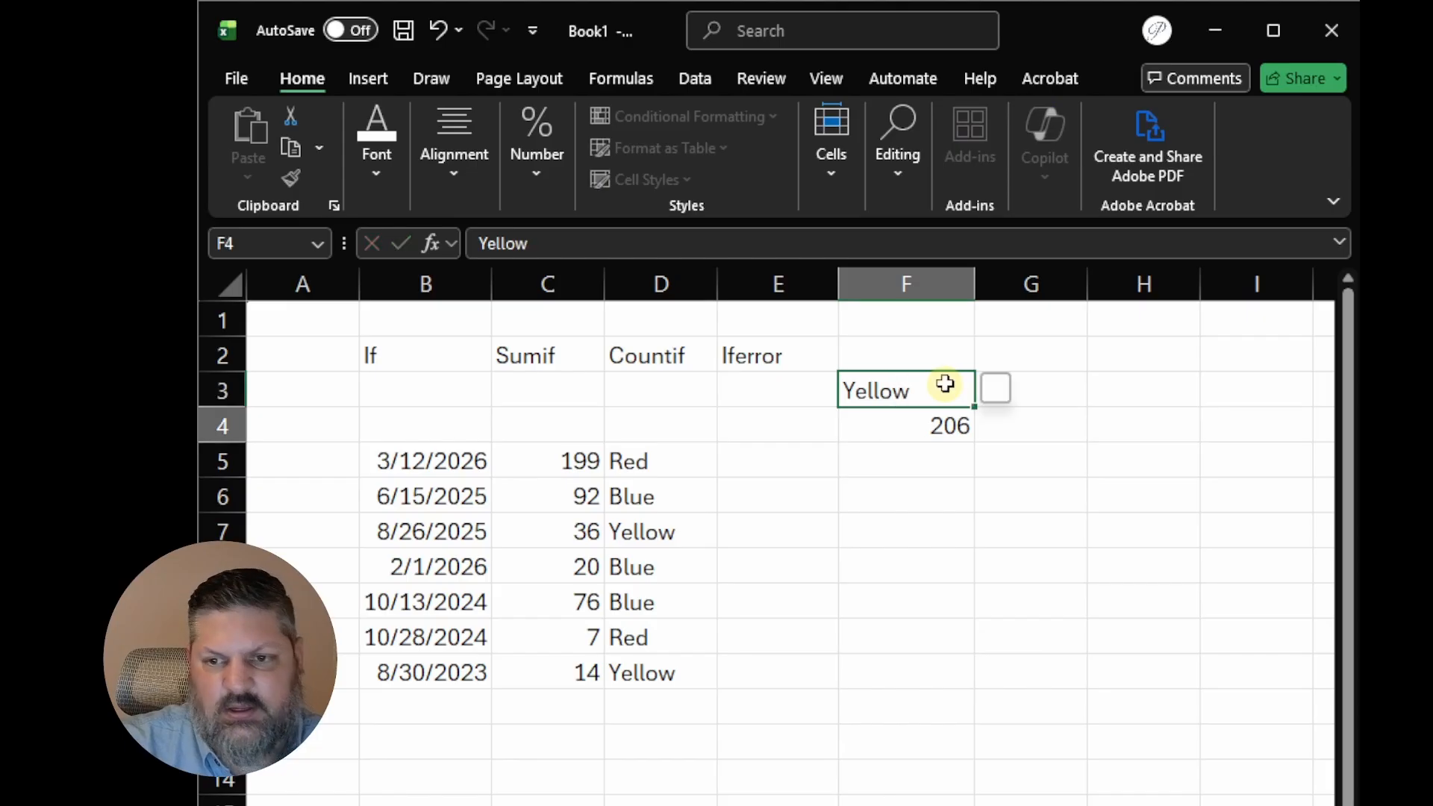
{"action": "left_click", "coordinate": [944, 384]}
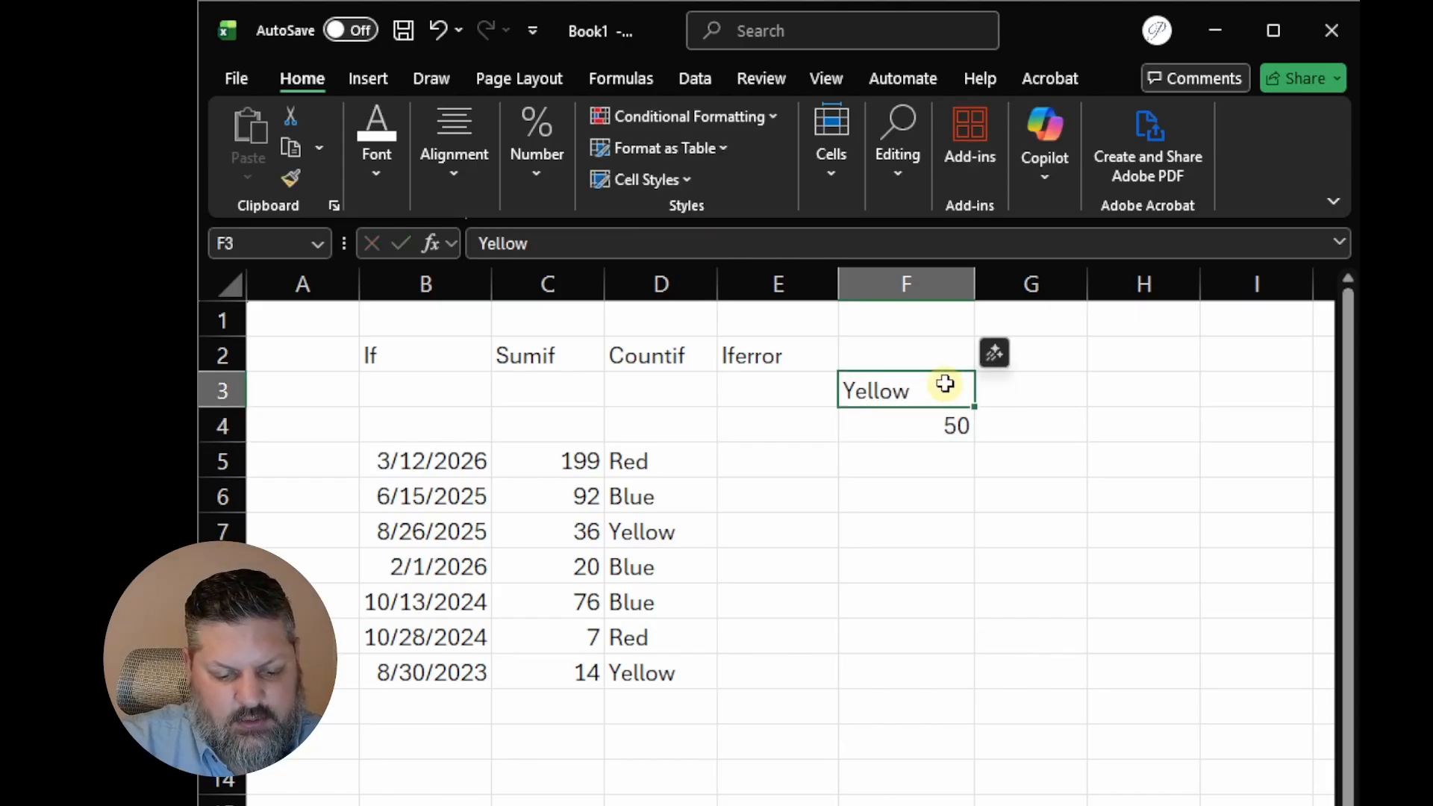
{"action": "type", "text": "Green"}
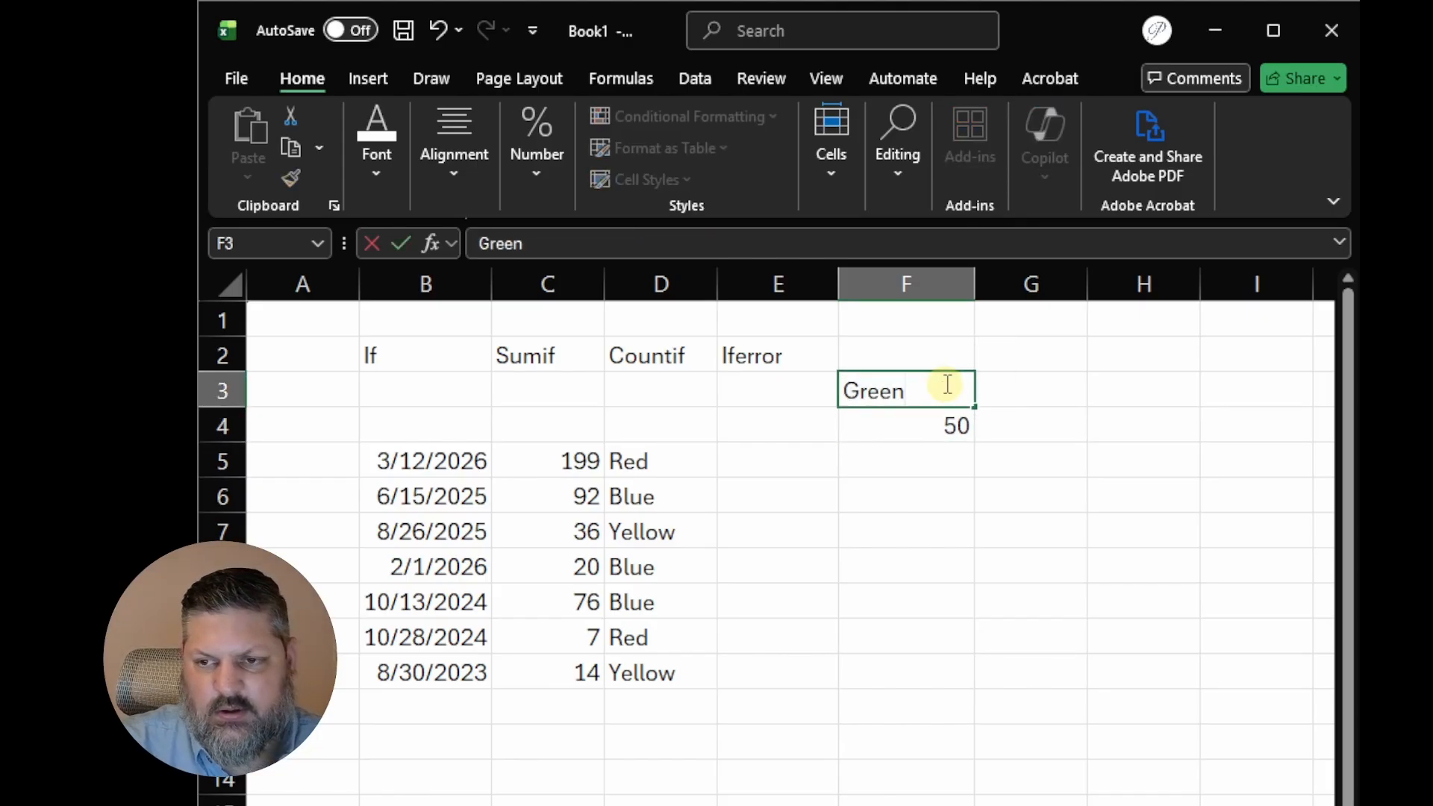
{"action": "key", "text": "Return"}
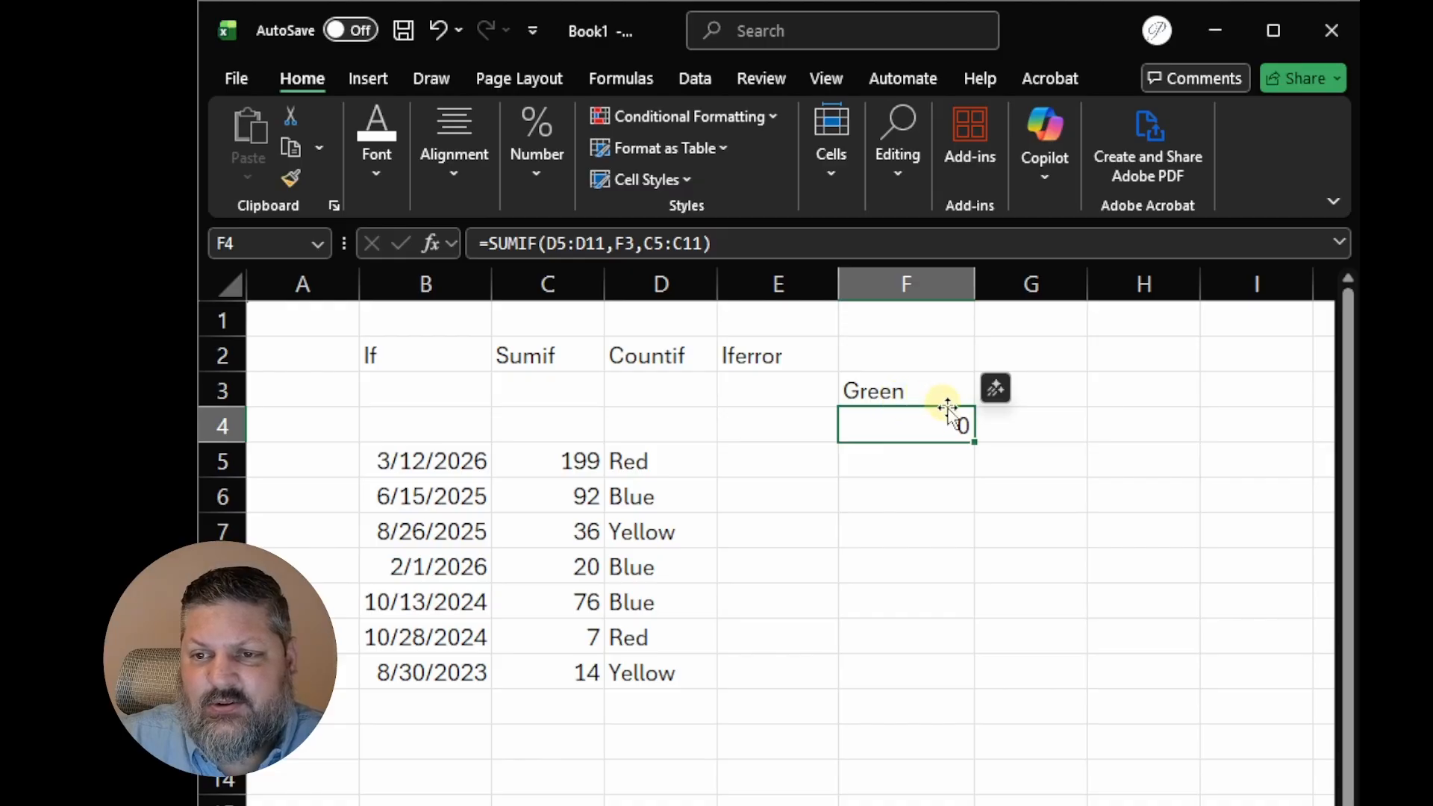
{"action": "left_click", "coordinate": [924, 388]}
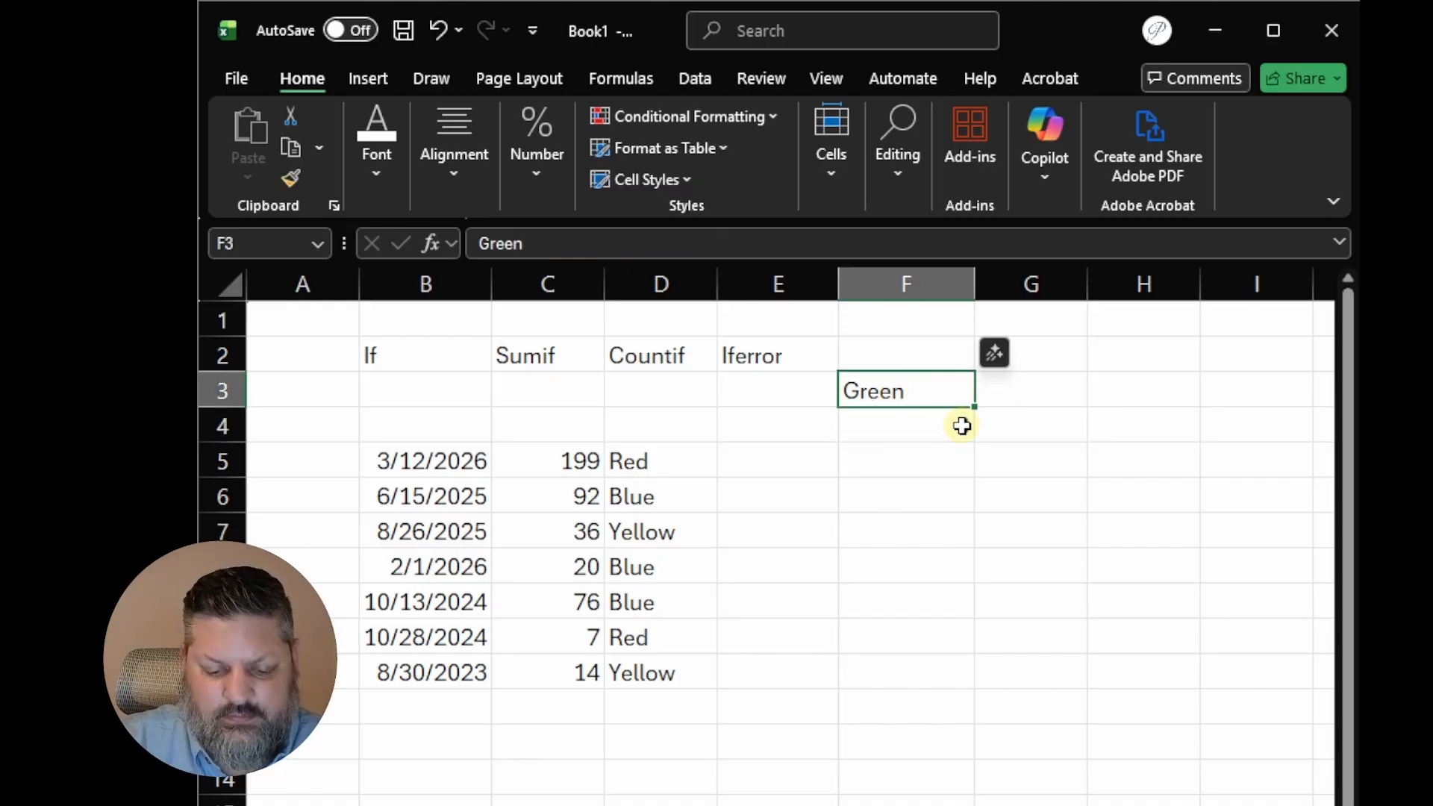
Try Blue and Red in turn as the criterion in F3 for the SUMIF formula
{"action": "type", "text": "Blue"}
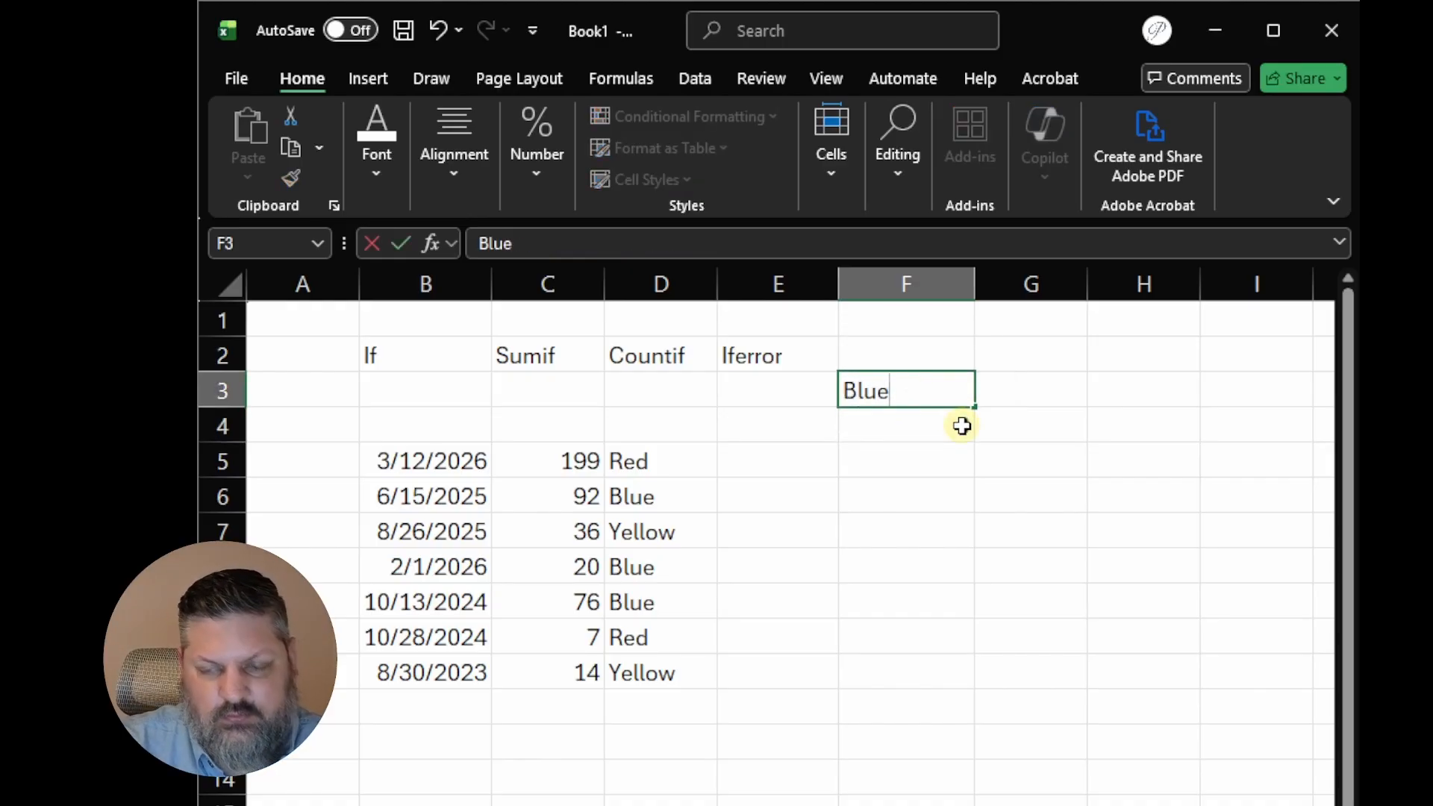
{"action": "key", "text": "Return"}
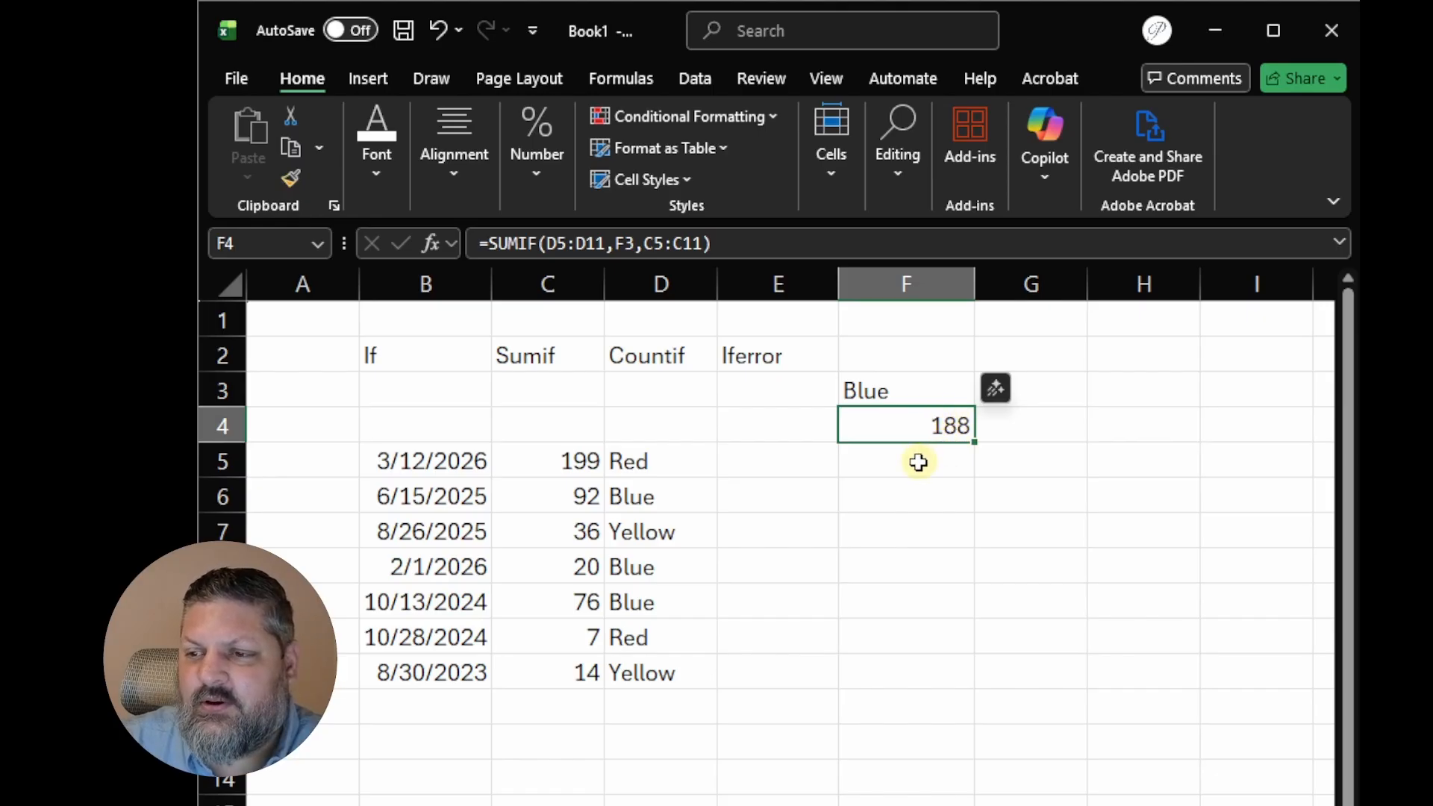
{"action": "left_click", "coordinate": [924, 391]}
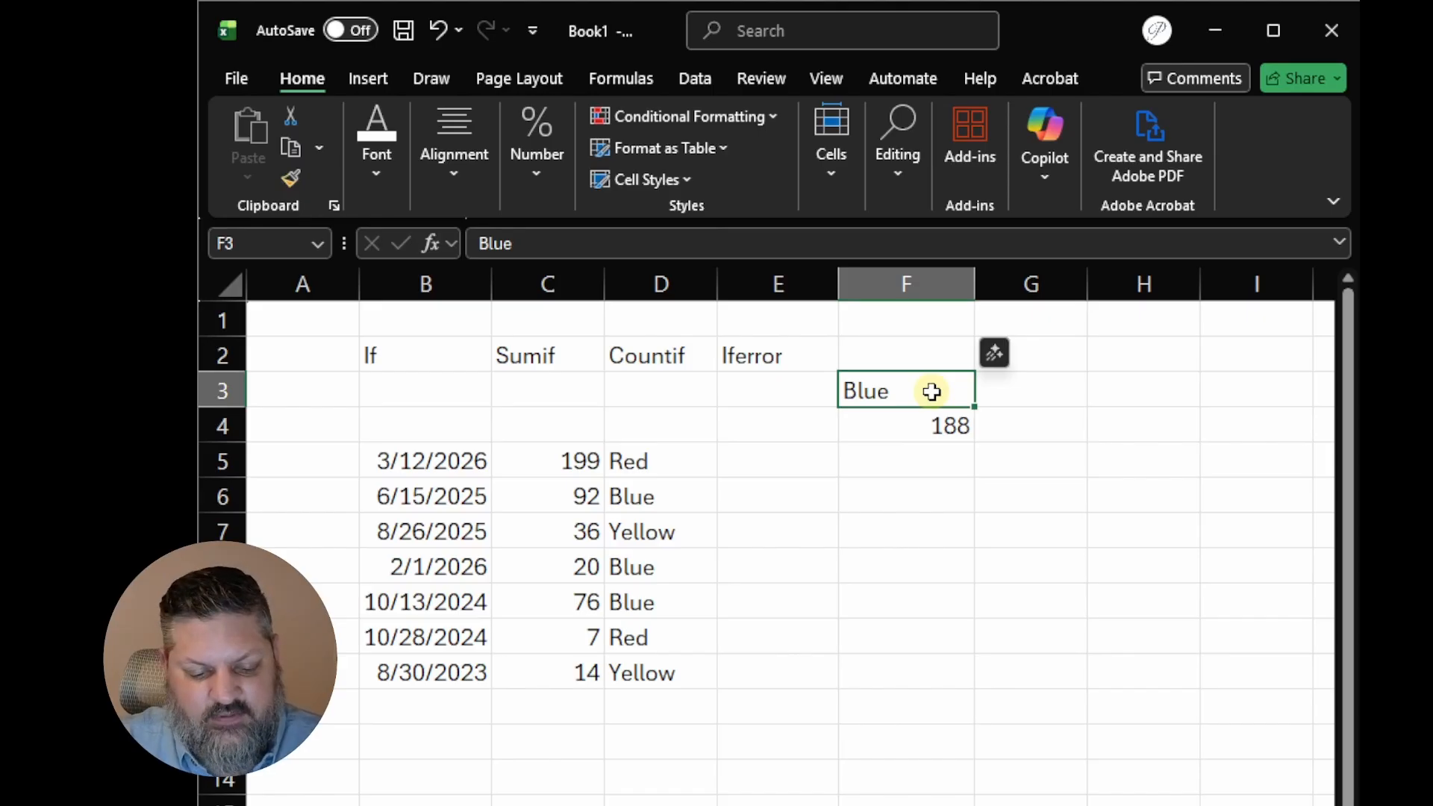
{"action": "type", "text": "Red"}
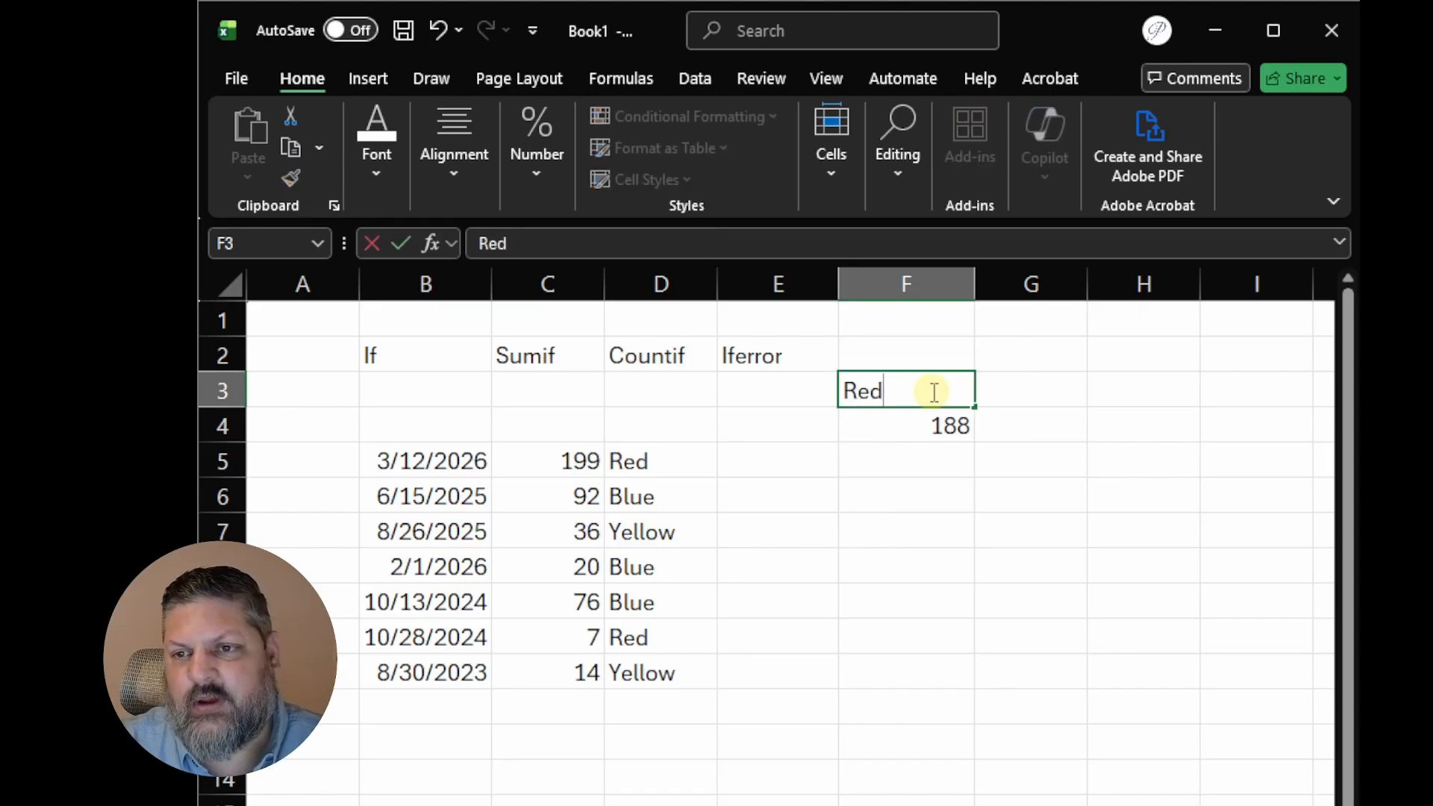
{"action": "key", "text": "Return"}
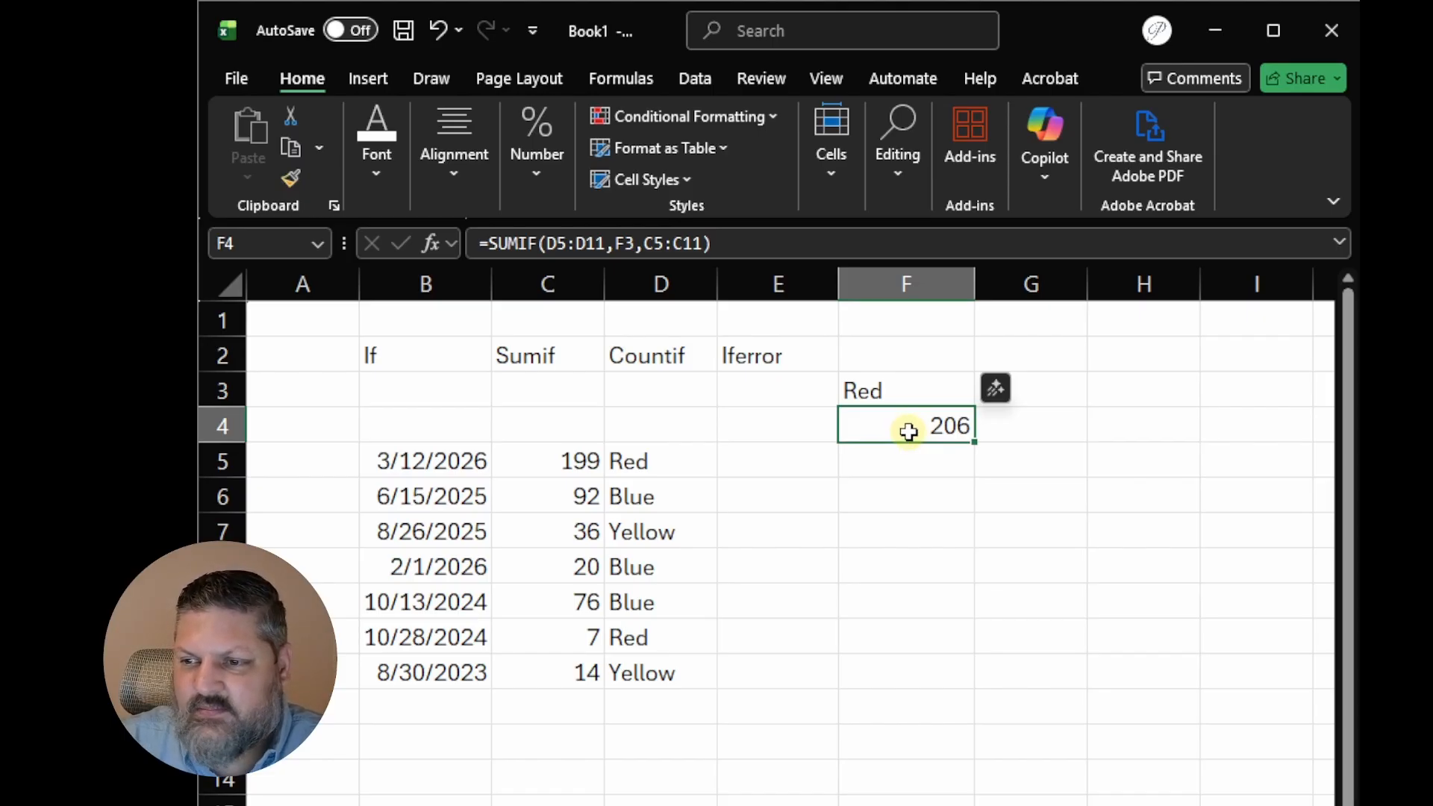
{"action": "left_click", "coordinate": [939, 387]}
{"action": "left_click_drag", "start_coordinate": [938, 387], "coordinate": [597, 676]}
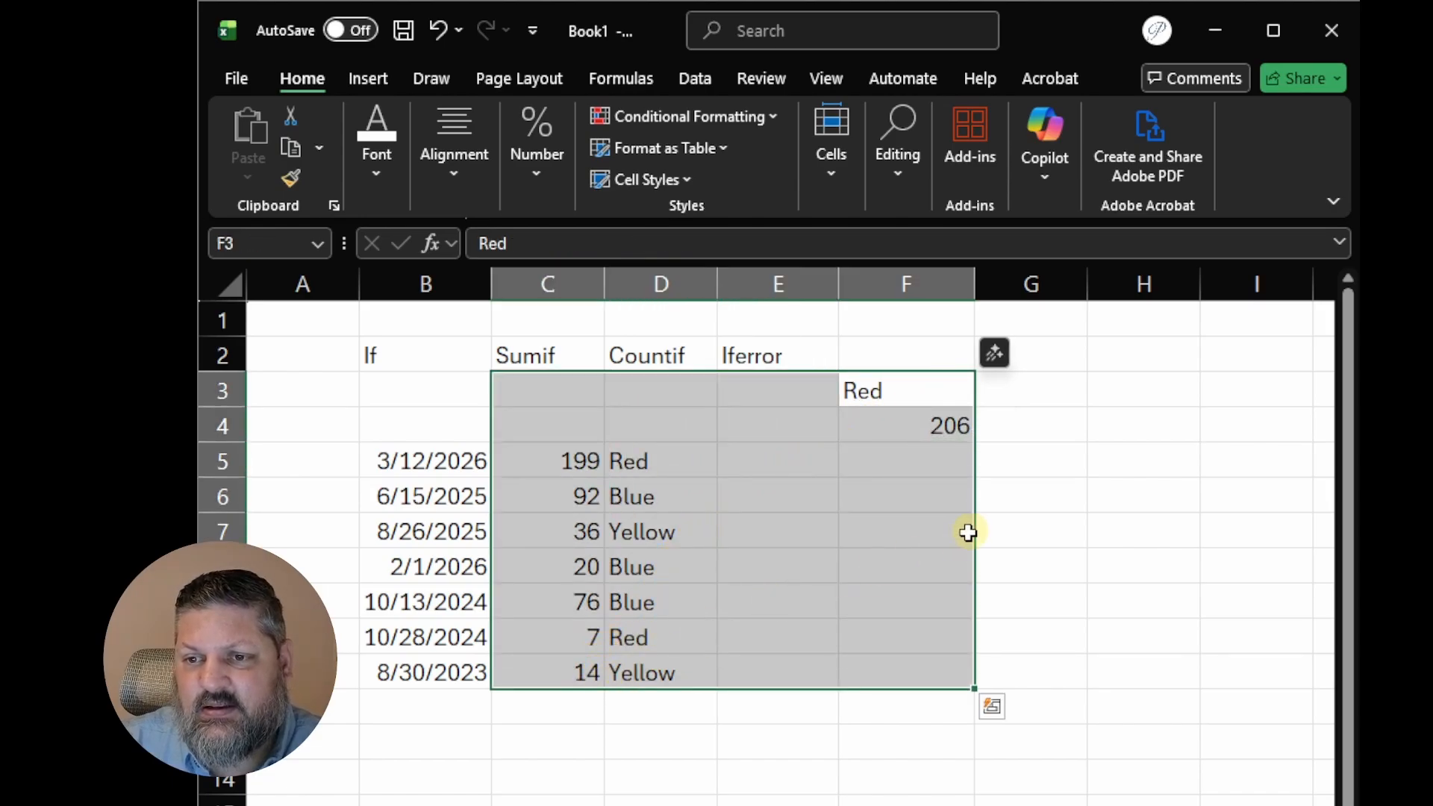
{"action": "left_click", "coordinate": [1001, 539]}
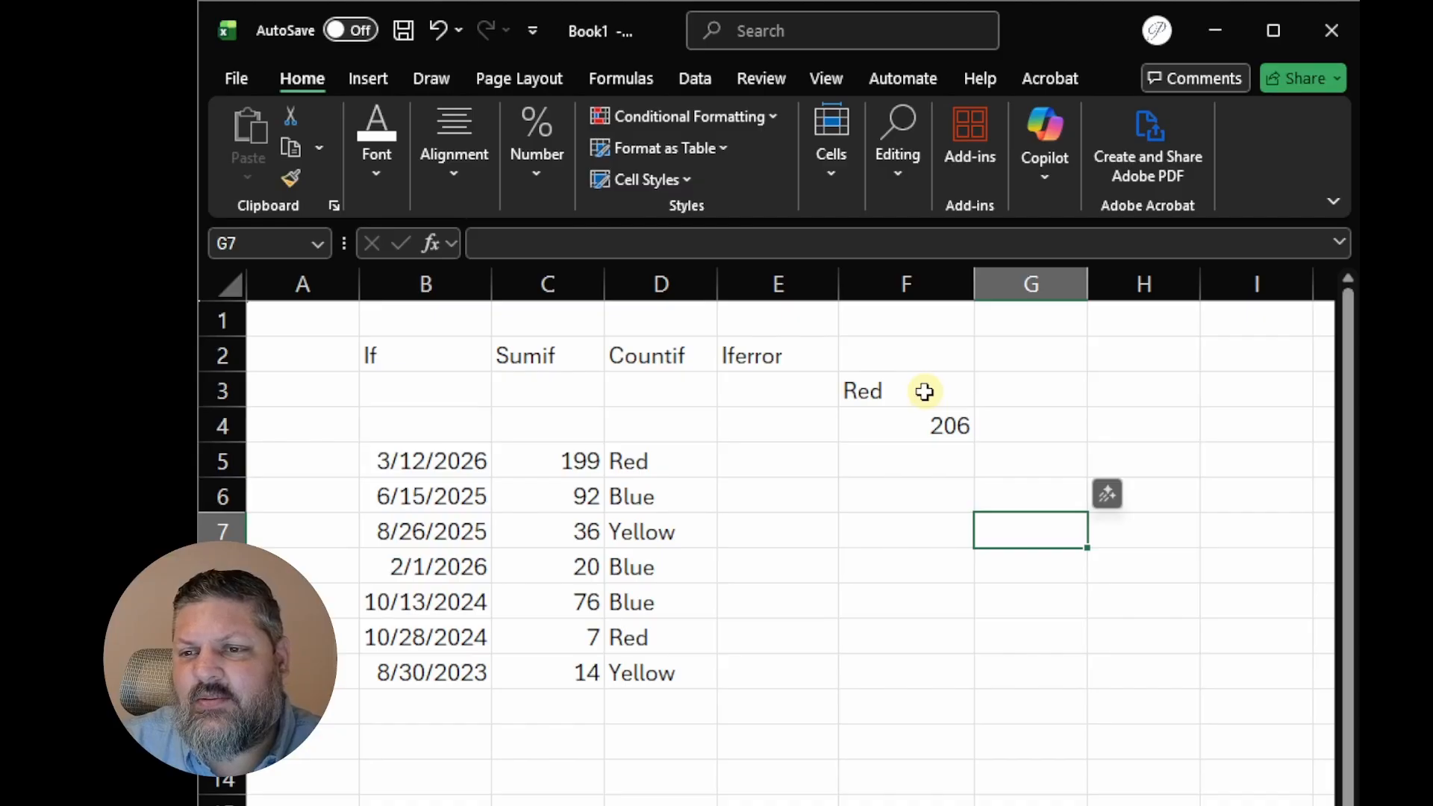
{"action": "left_click_drag", "start_coordinate": [924, 391], "coordinate": [626, 425]}
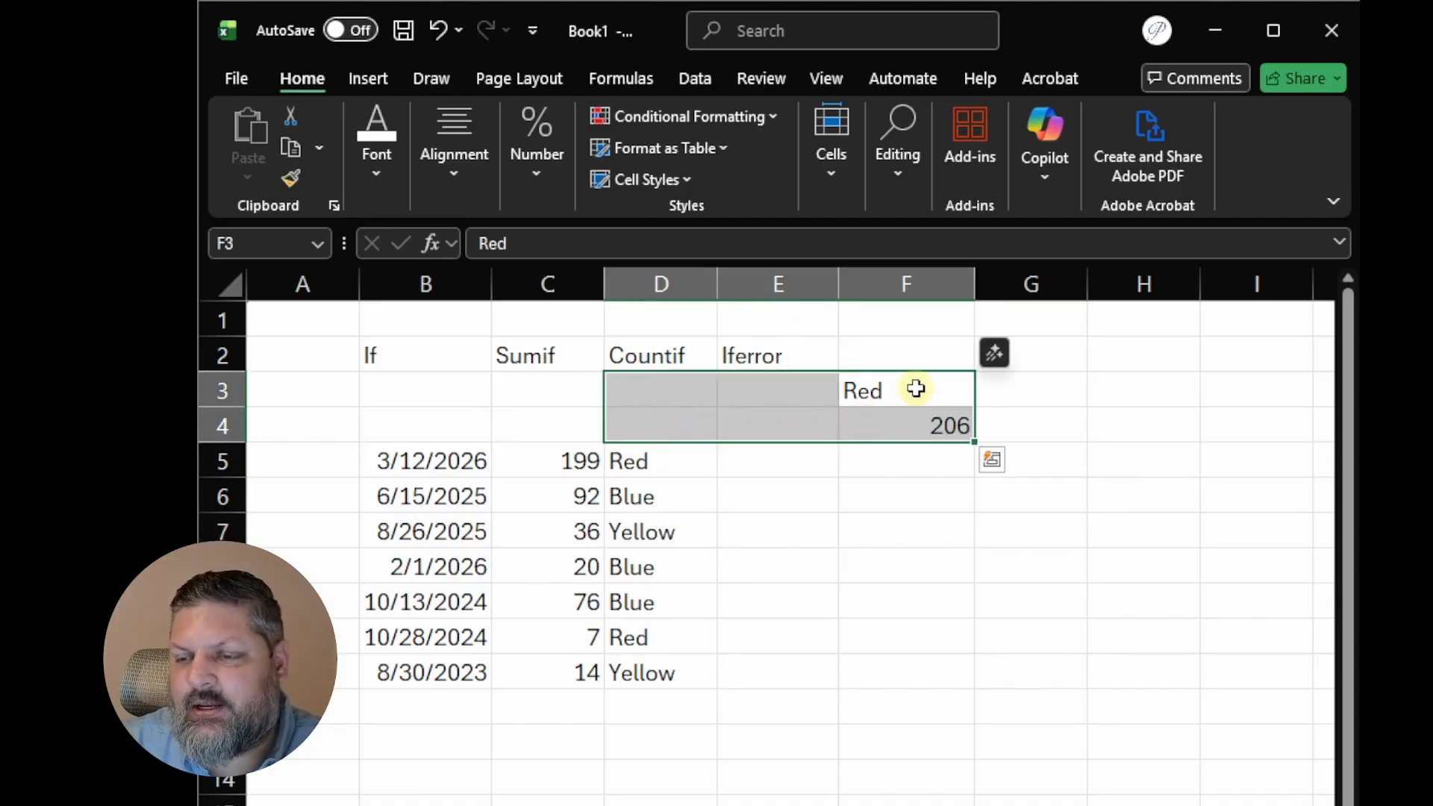
Examine the range, criteria and sum range arguments of the SUMIF formula in F4
{"action": "left_click", "coordinate": [917, 428]}
{"action": "type", "text": "=SUMIF(D5:D11,F3,C5:C11)"}
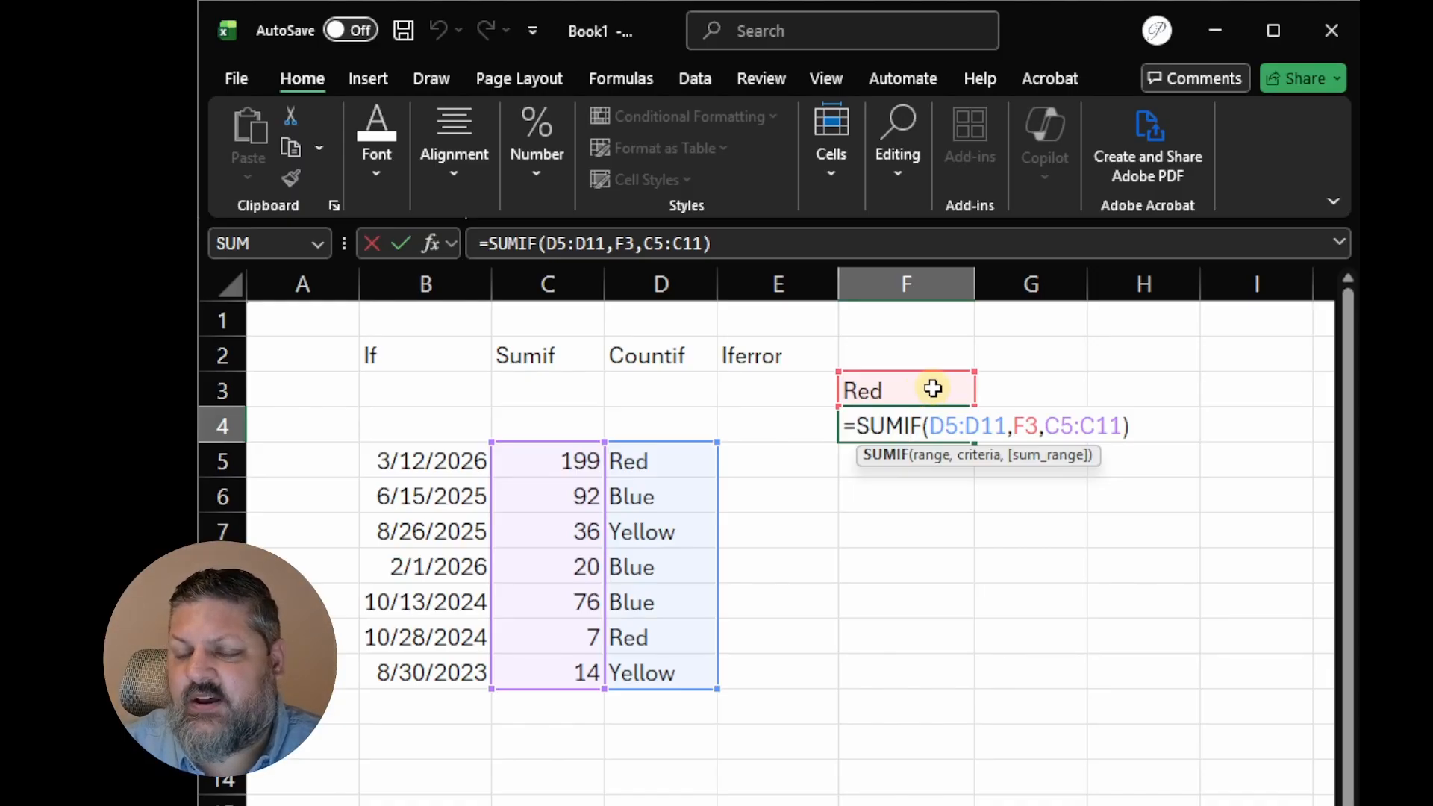
{"action": "key", "text": "ctrl+Return"}
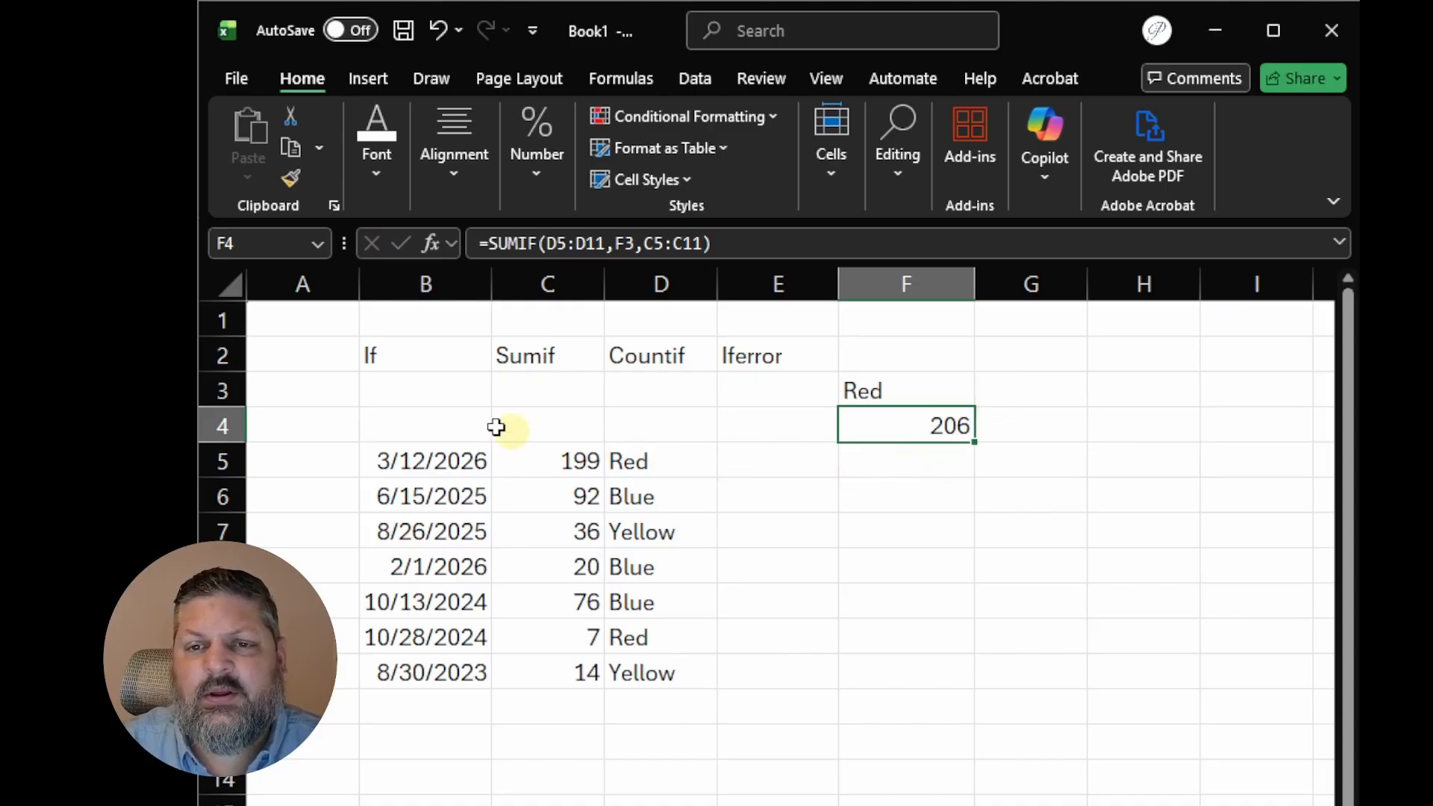
{"action": "double_click", "coordinate": [880, 435]}
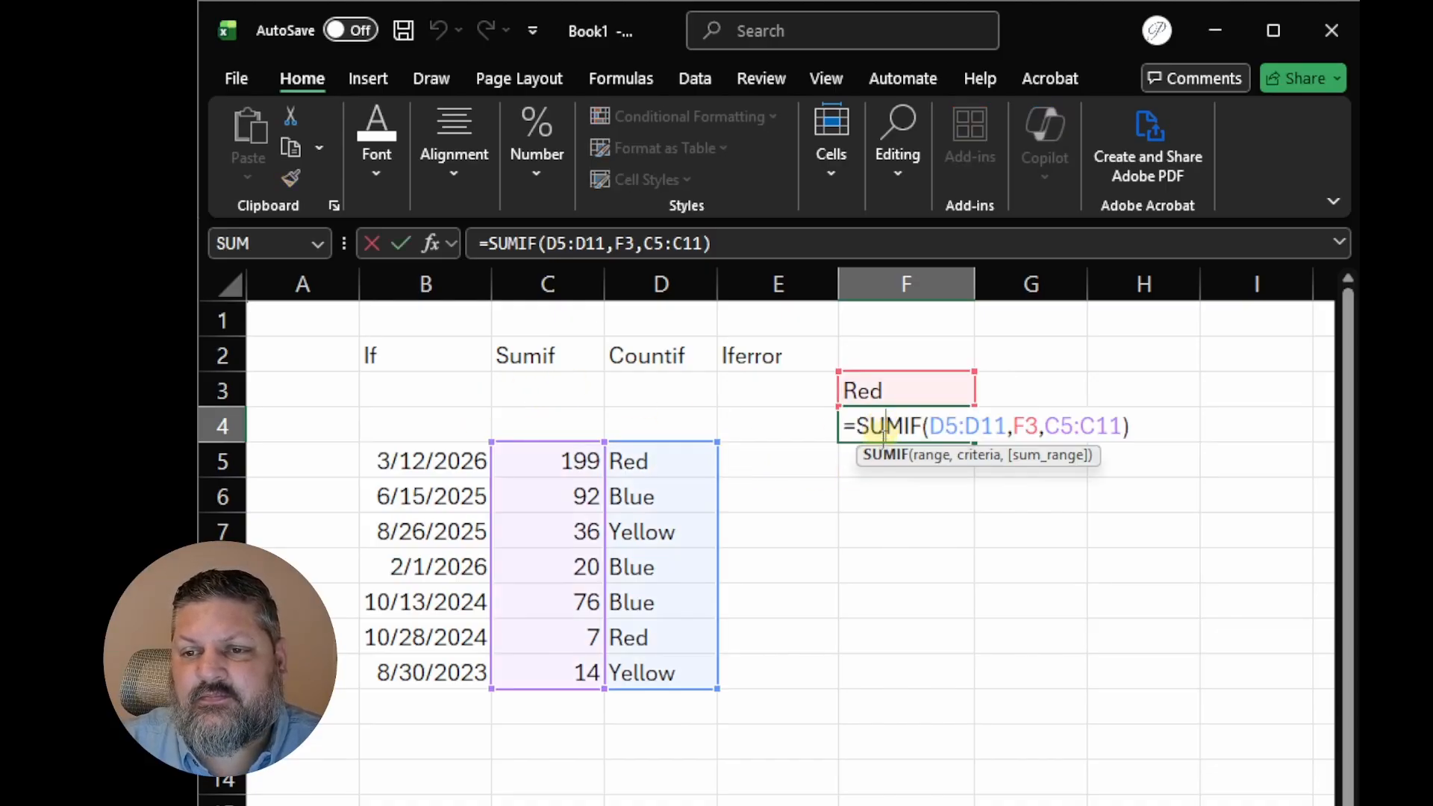
{"action": "left_click_drag", "start_coordinate": [930, 429], "coordinate": [1008, 435]}
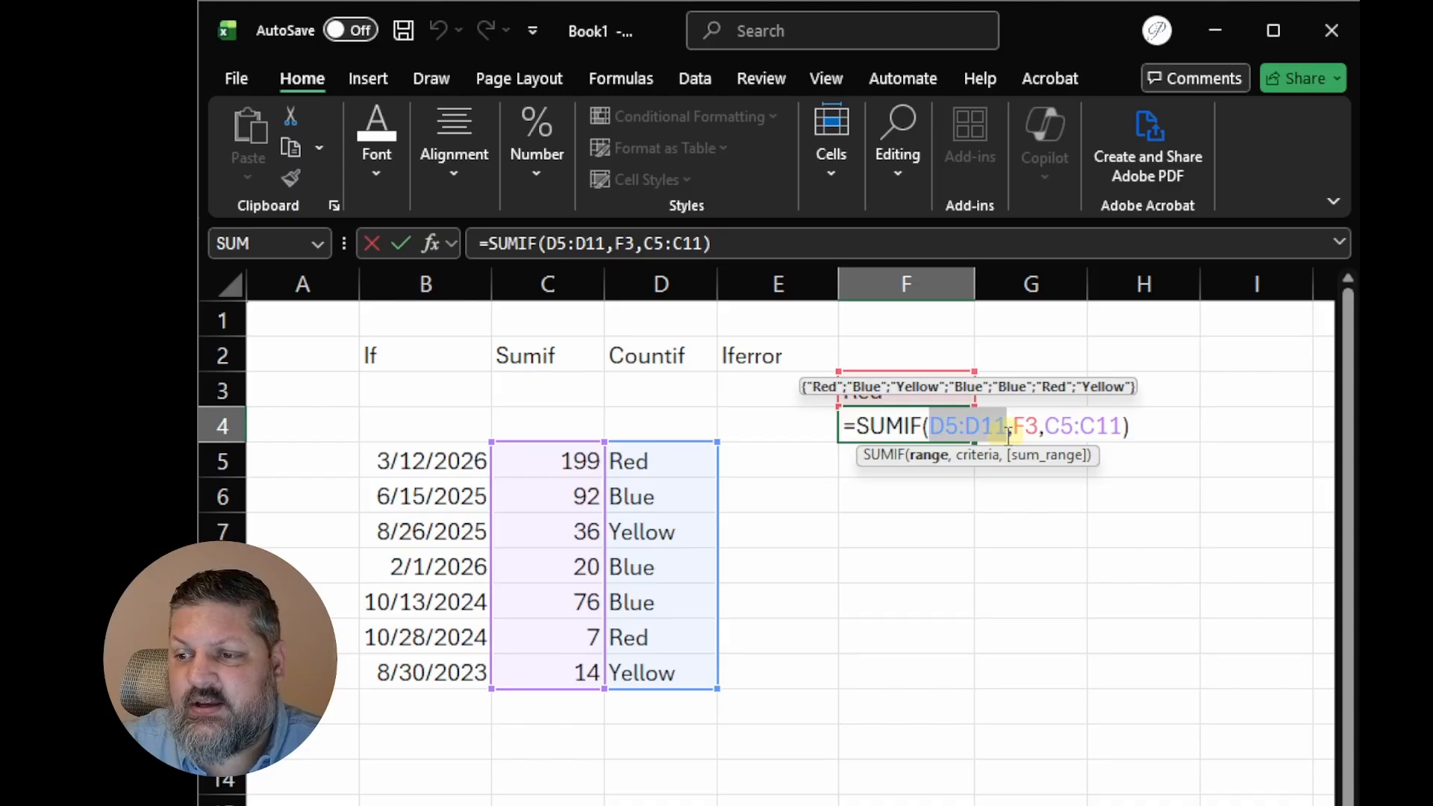
{"action": "left_click_drag", "start_coordinate": [1013, 428], "coordinate": [1039, 429]}
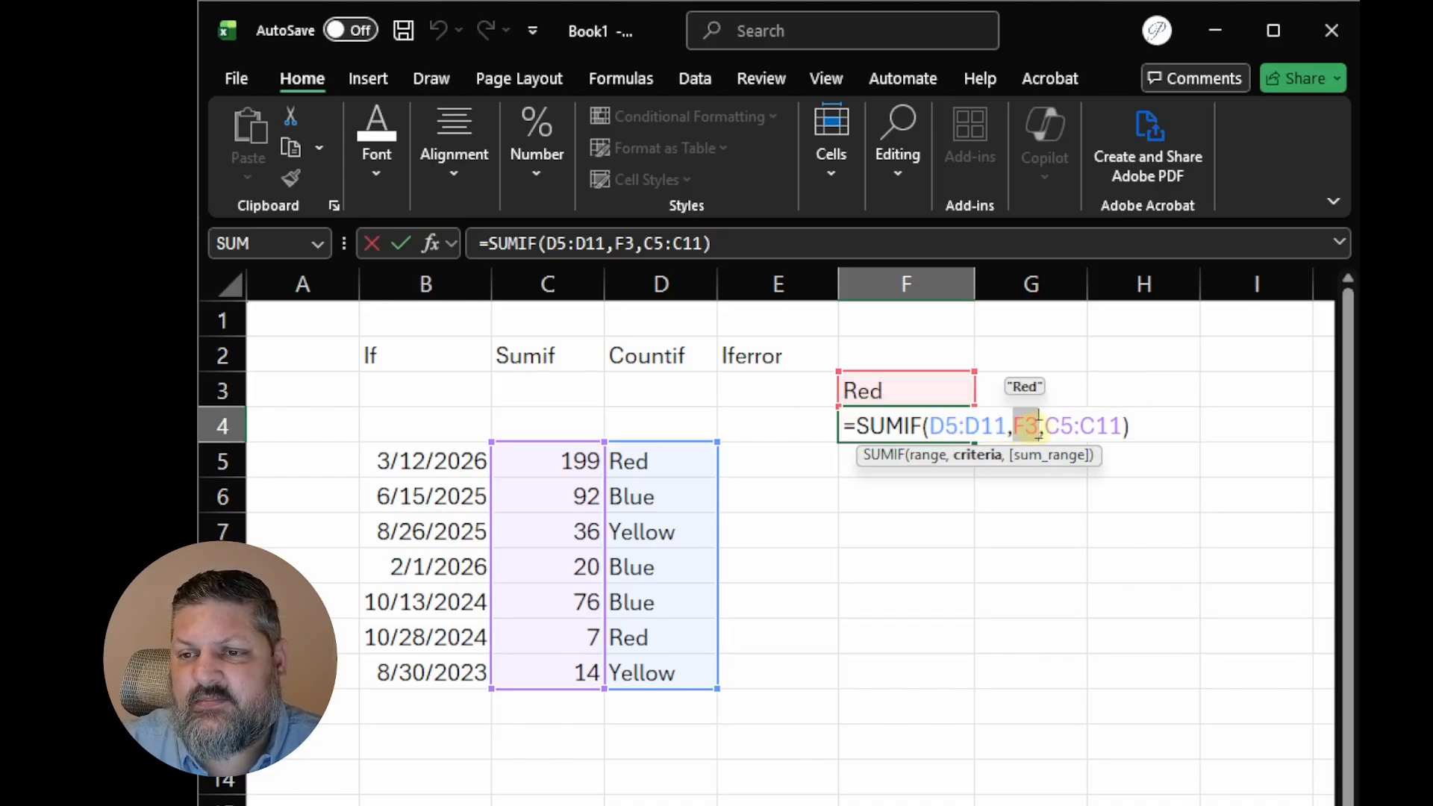
{"action": "left_click", "coordinate": [1047, 427]}
{"action": "left_click_drag", "start_coordinate": [1048, 427], "coordinate": [1125, 428]}
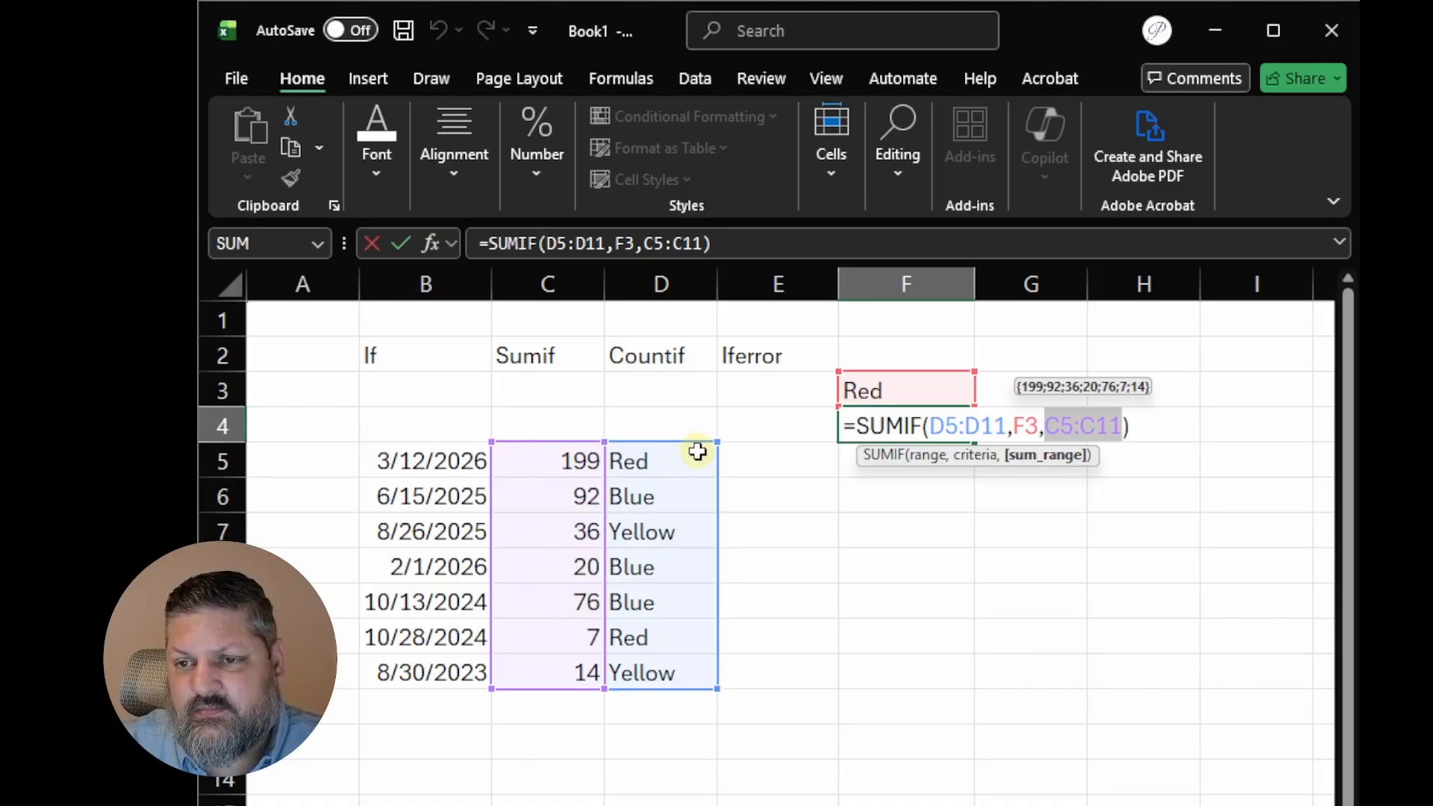
{"action": "key", "text": "ctrl+Return"}
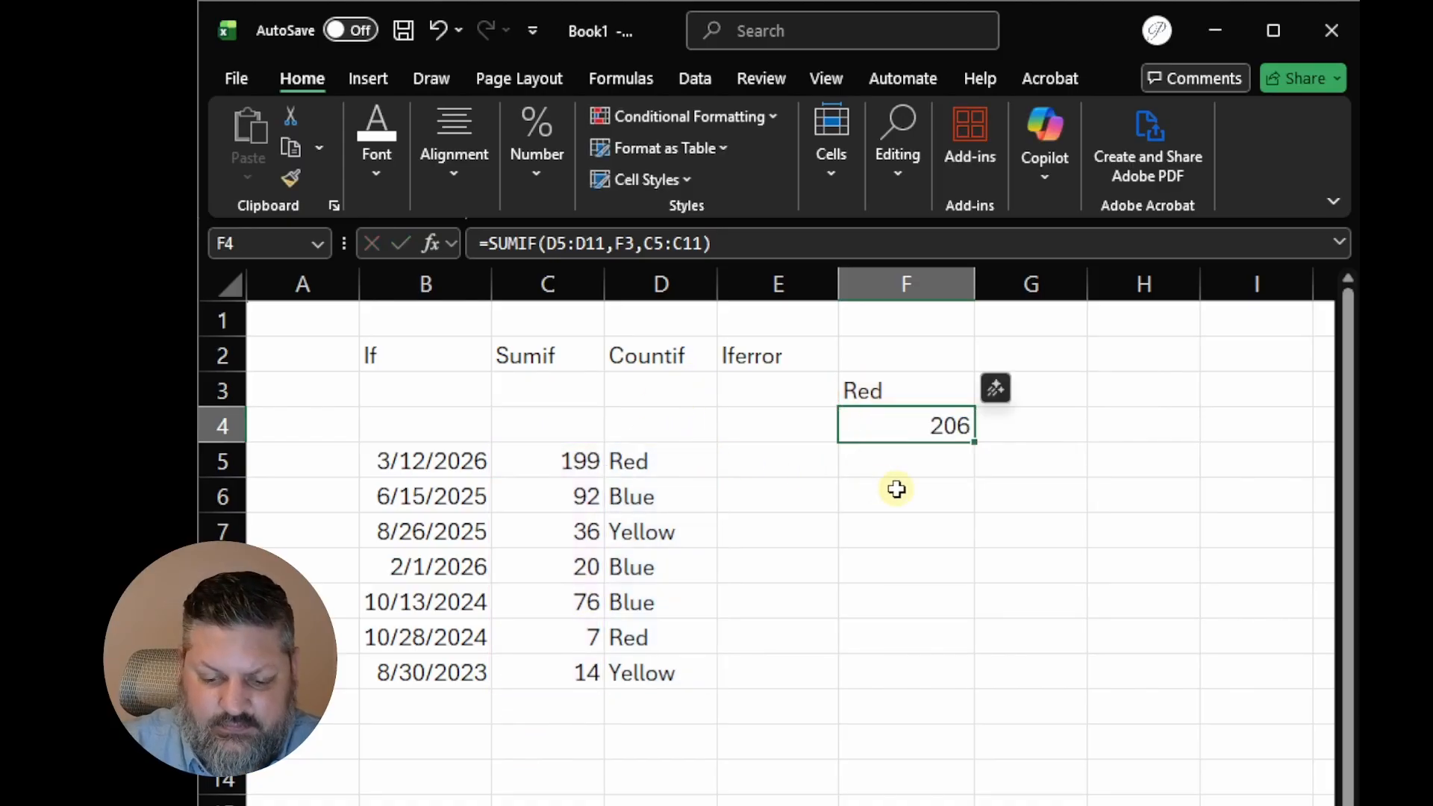
Clear the SUMIF formula from F4 and its criterion from F3
{"action": "key", "text": "Delete"}
{"action": "left_click", "coordinate": [925, 390]}
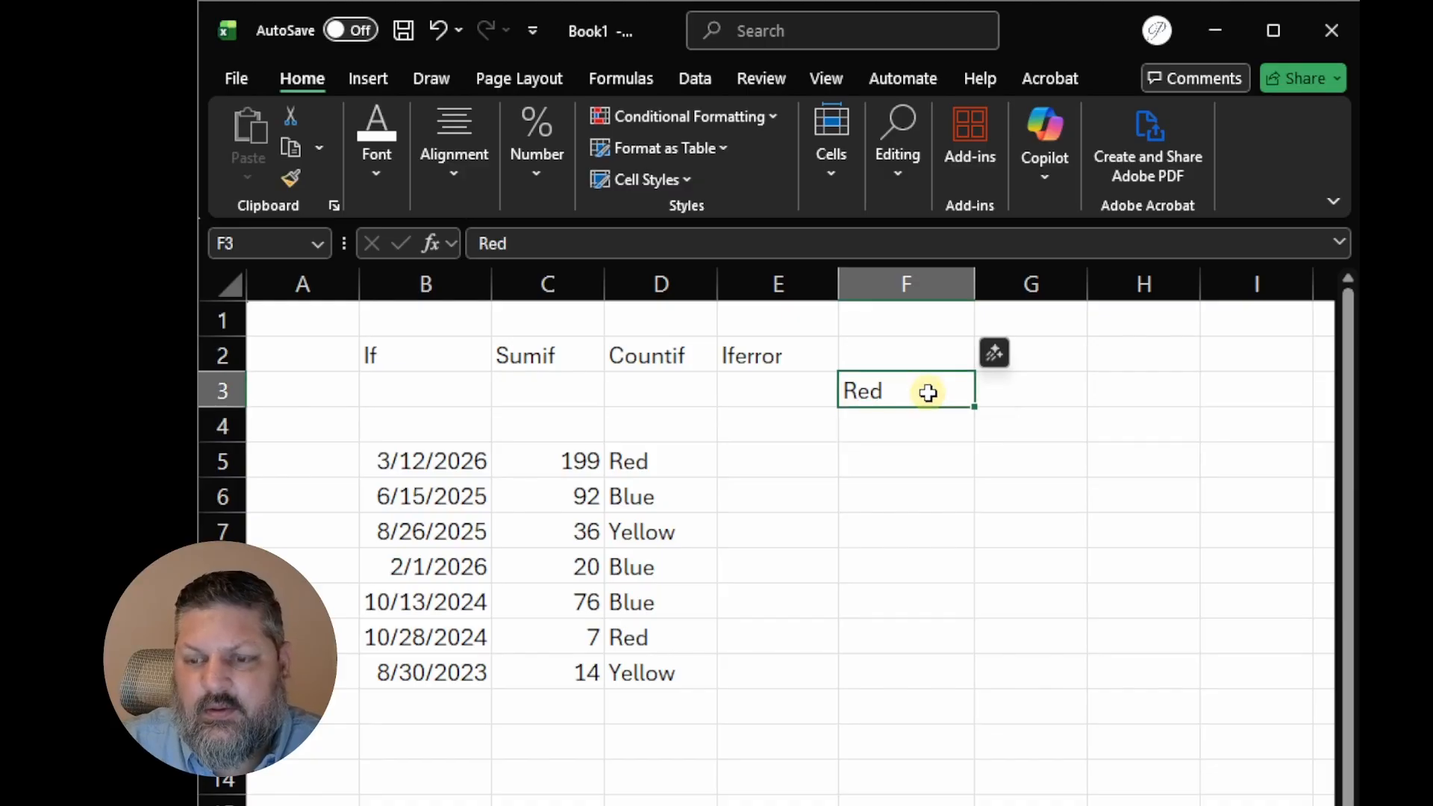
{"action": "key", "text": "Delete"}
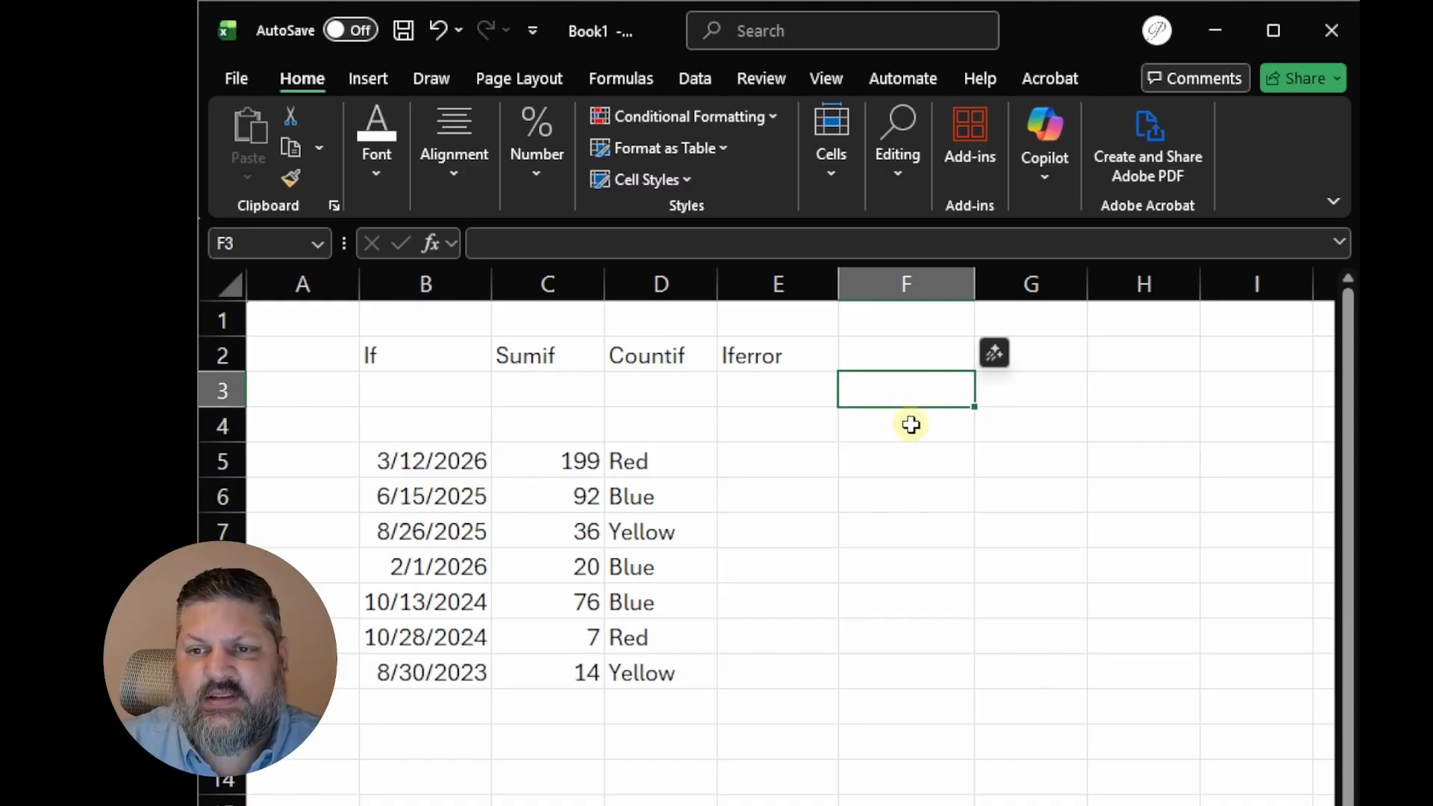
Enter the formula =COUNTIF(D5:D11,"Blue") in F4 to count the Blue entries in column D
{"action": "left_click", "coordinate": [911, 424]}
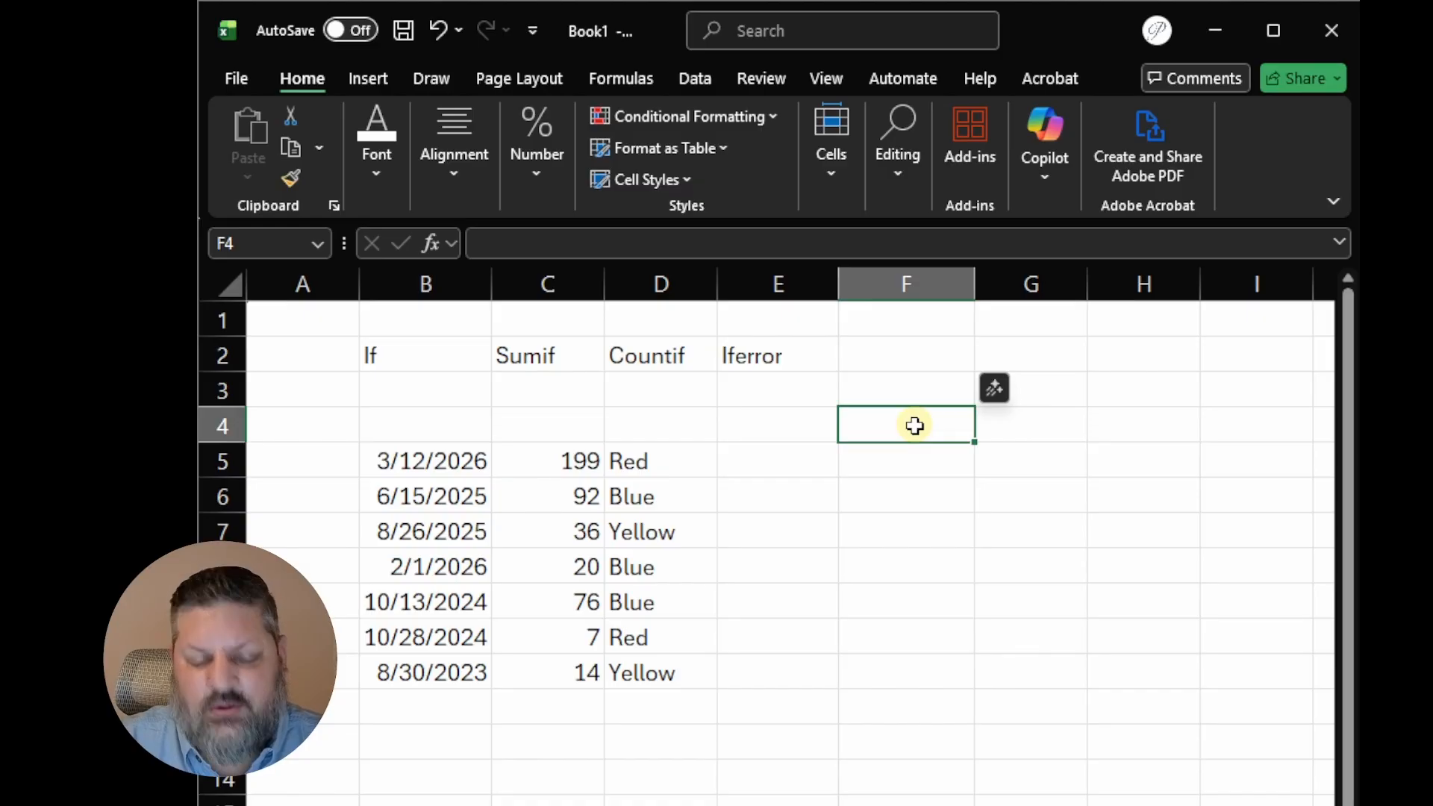
{"action": "type", "text": "="}
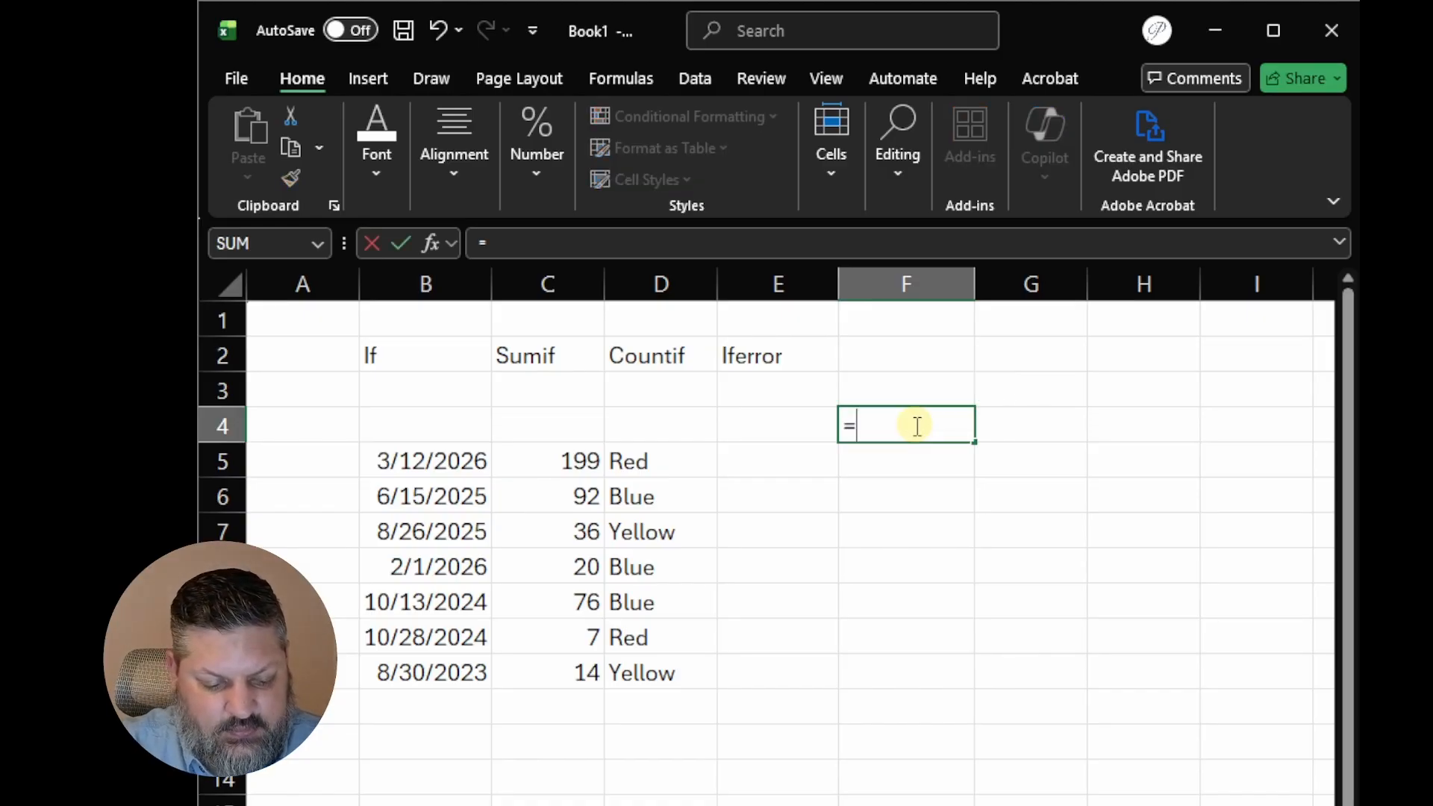
{"action": "type", "text": "count"}
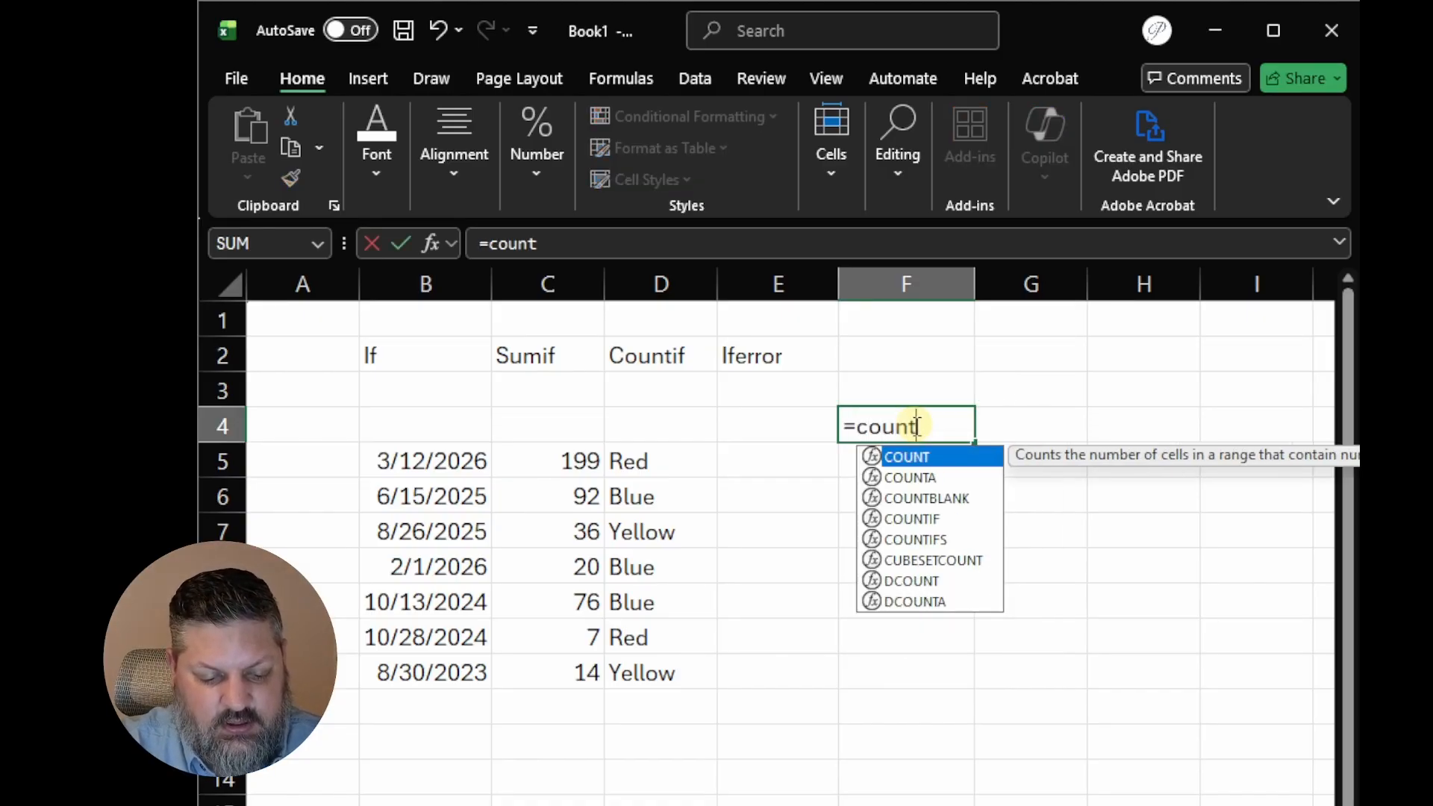
{"action": "type", "text": "if("}
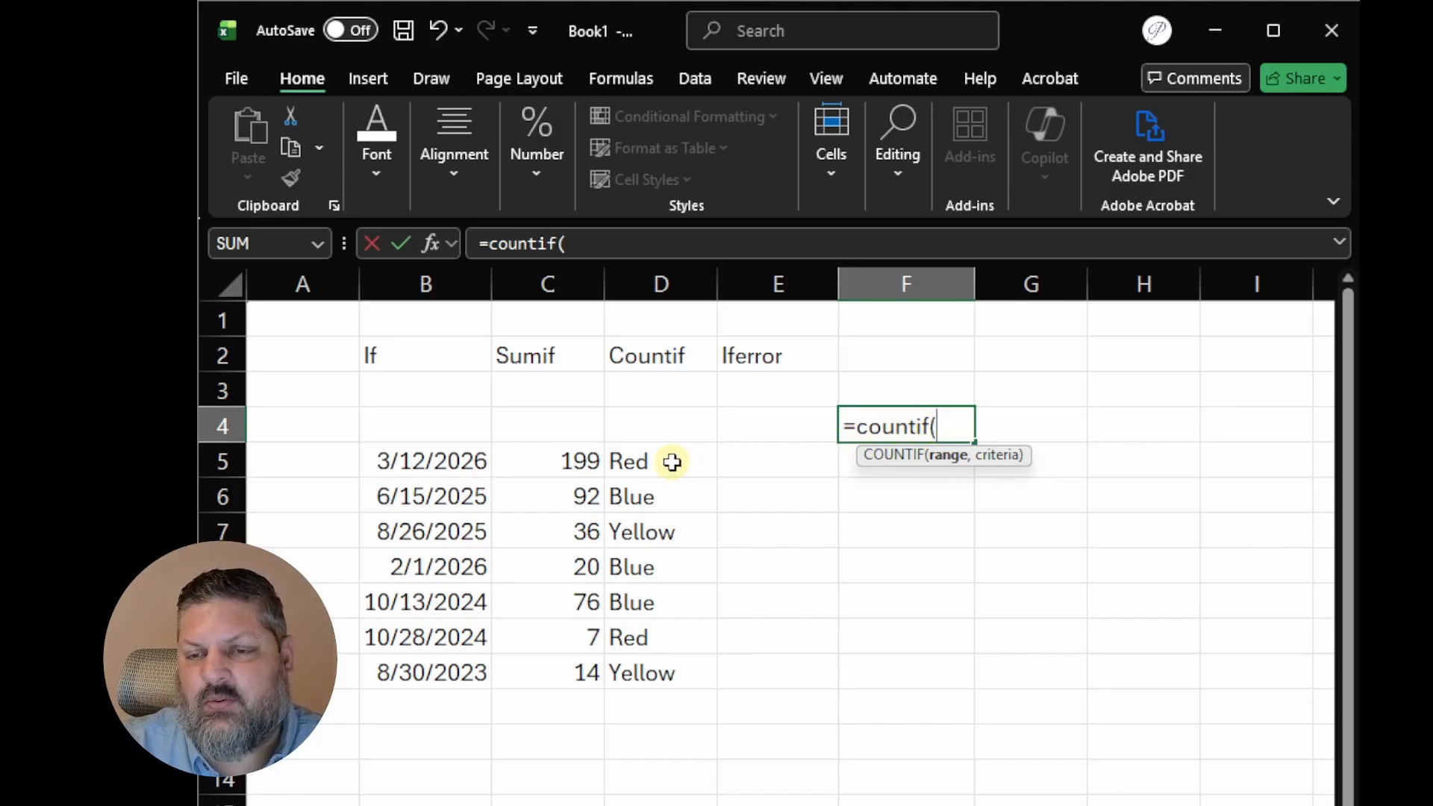
{"action": "left_click_drag", "start_coordinate": [671, 462], "coordinate": [669, 668]}
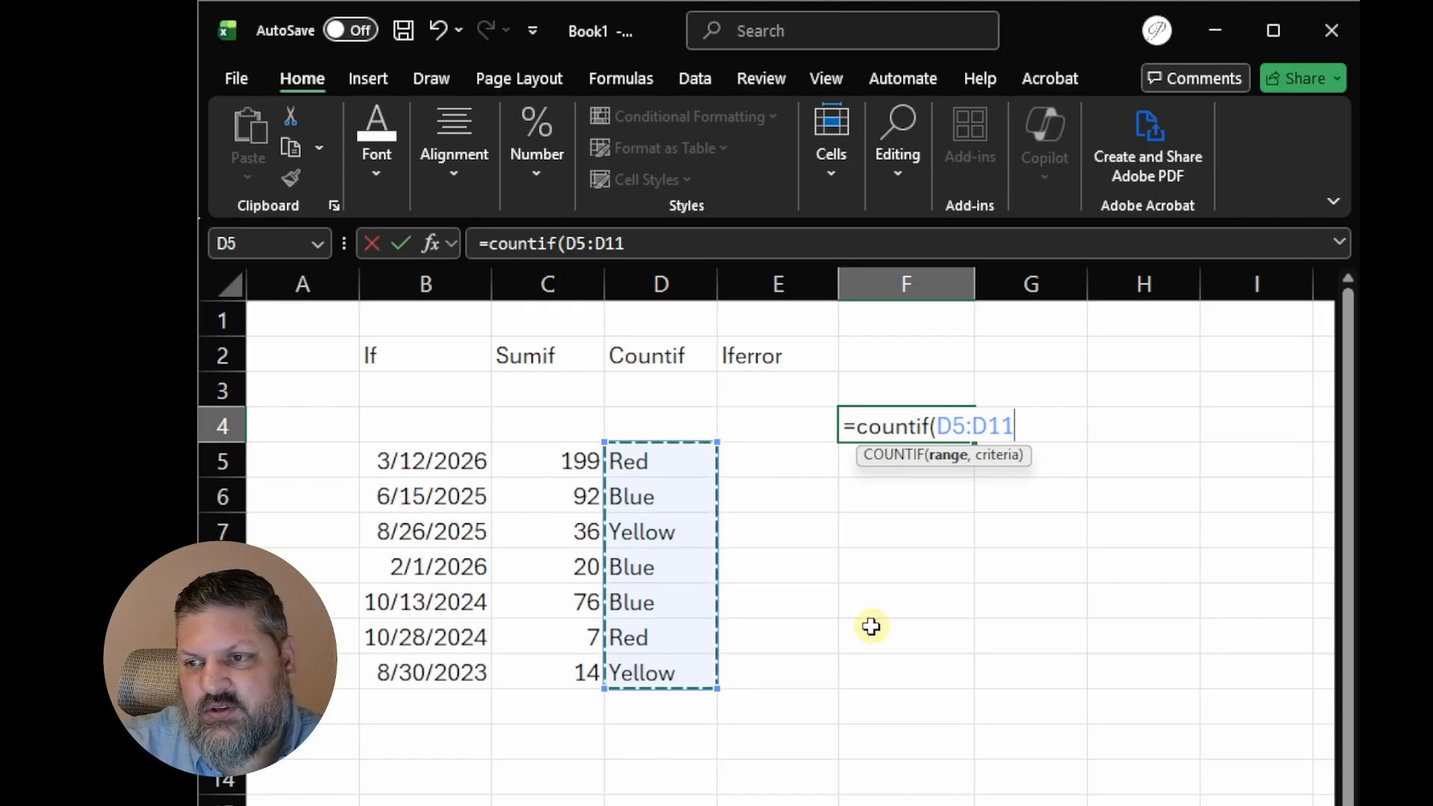
{"action": "type", "text": ","}
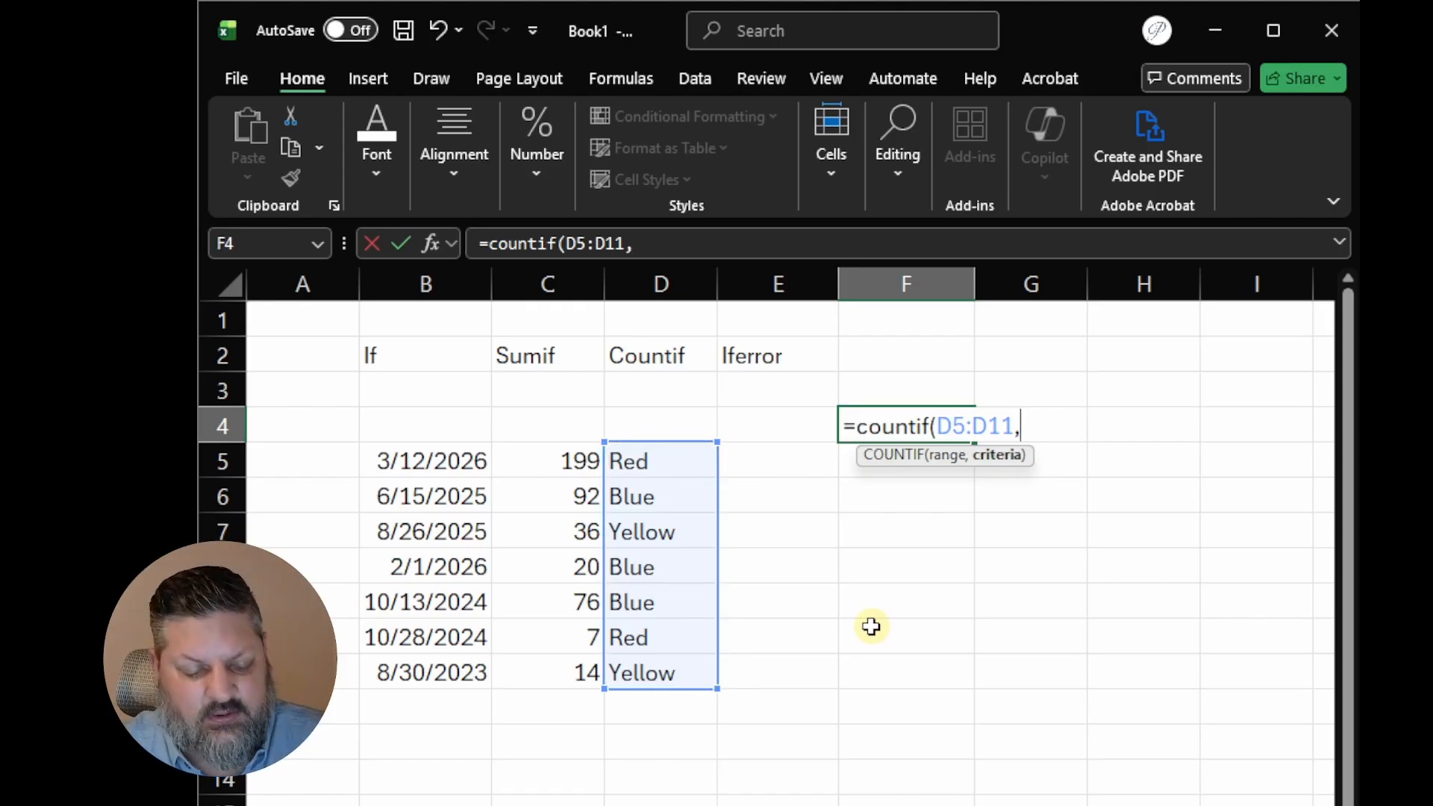
{"action": "type", "text": "\"Blue"}
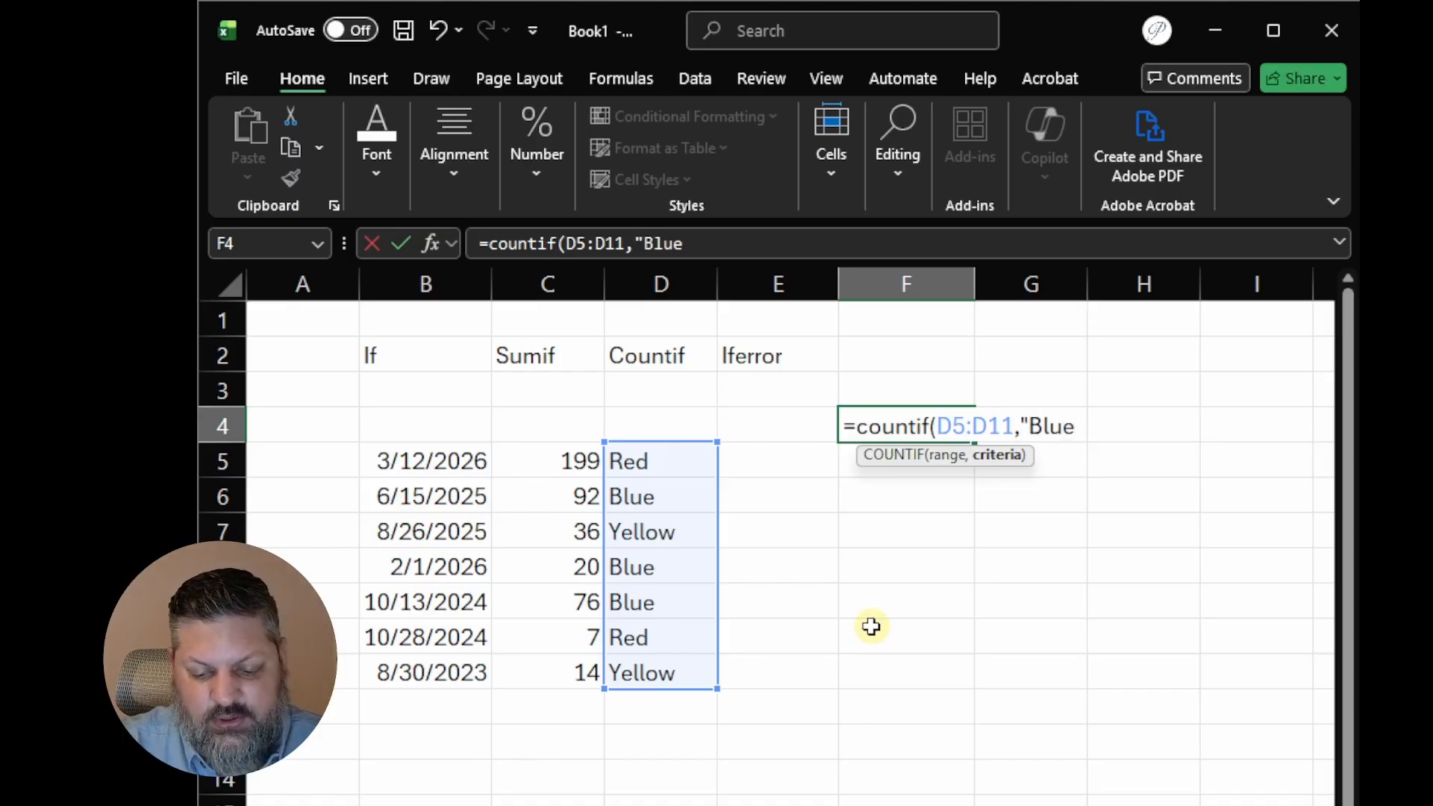
{"action": "type", "text": "\")"}
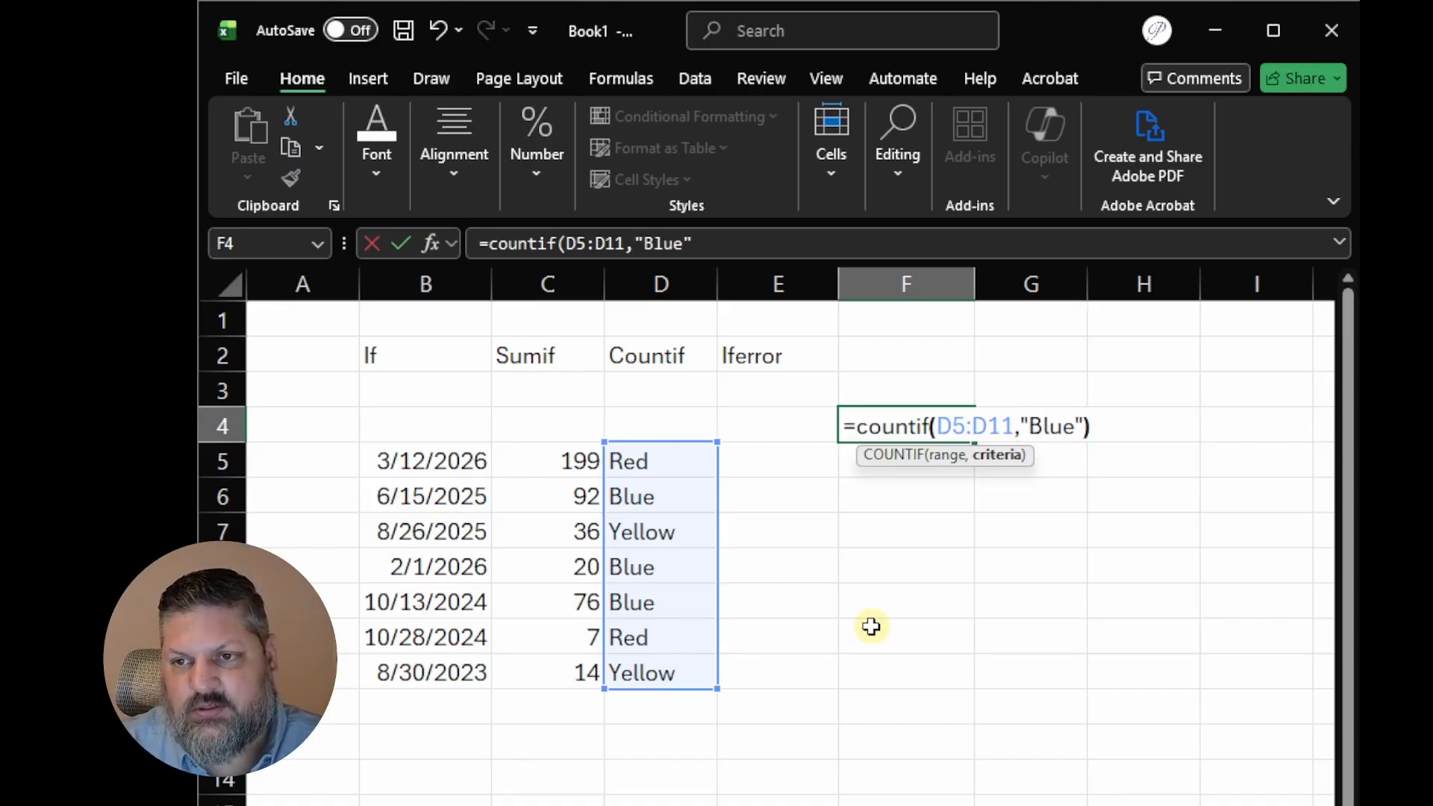
{"action": "key", "text": "Return"}
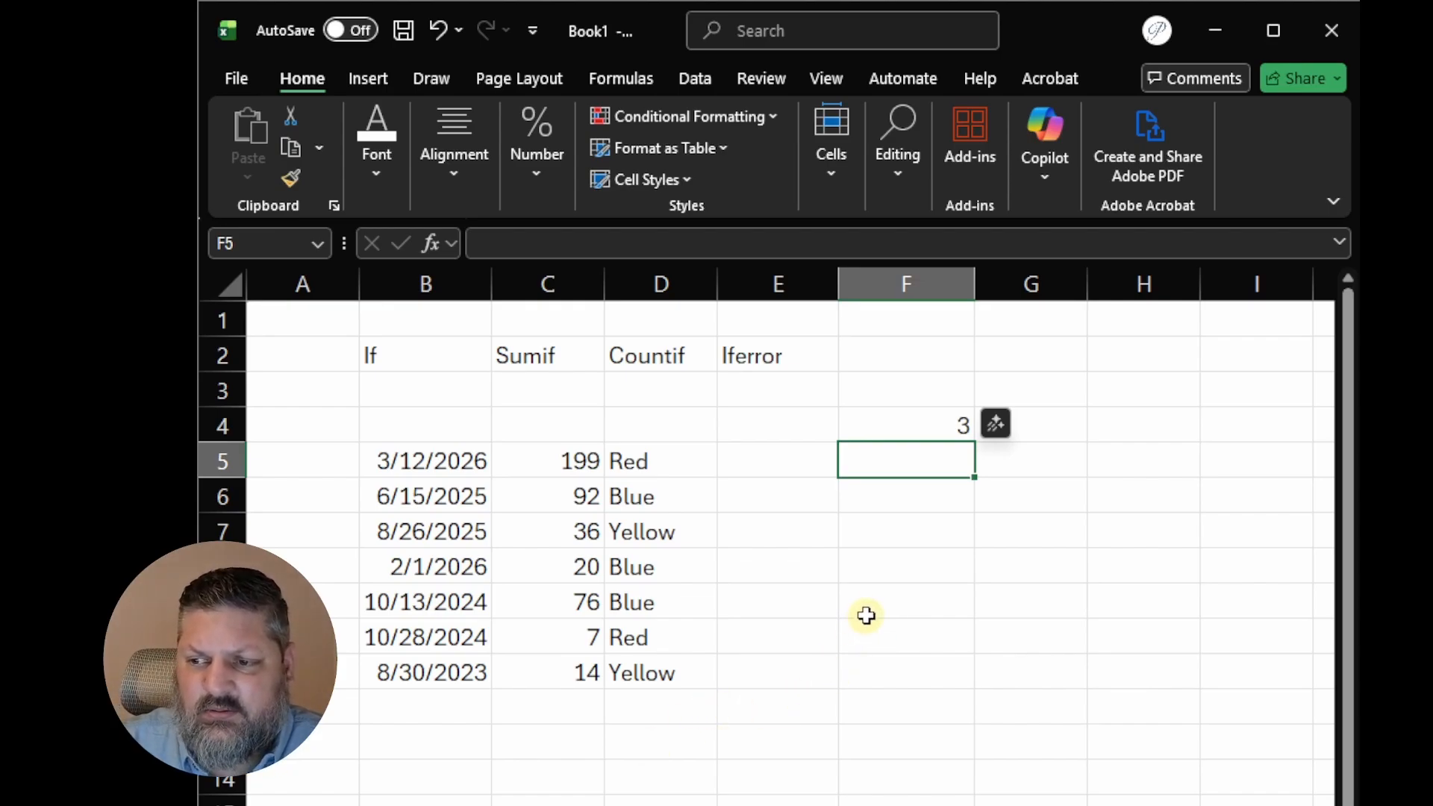
Change the COUNTIF formula in F4 to use the range C5:C11 with the numeric criterion 7
{"action": "left_click", "coordinate": [909, 431]}
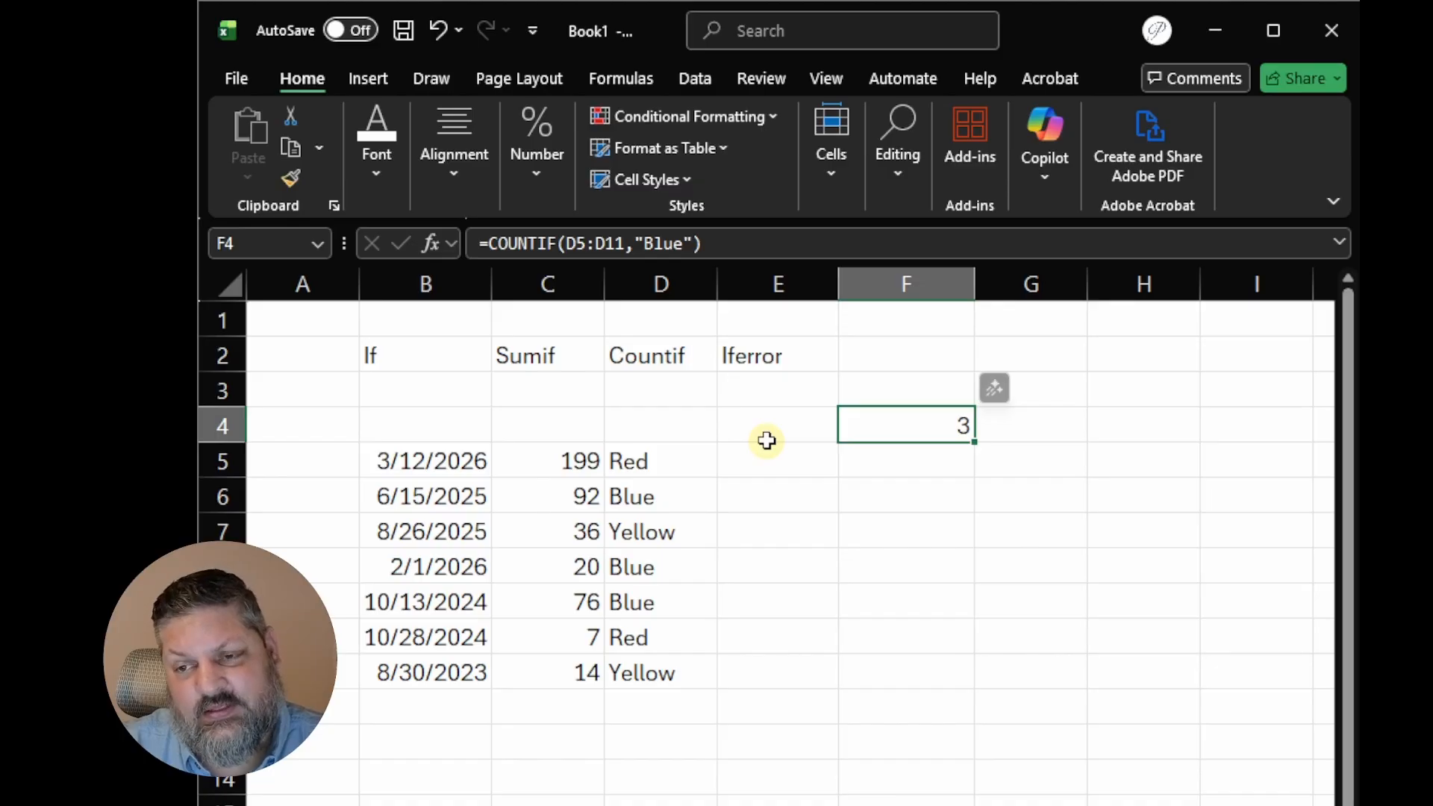
{"action": "double_click", "coordinate": [910, 431]}
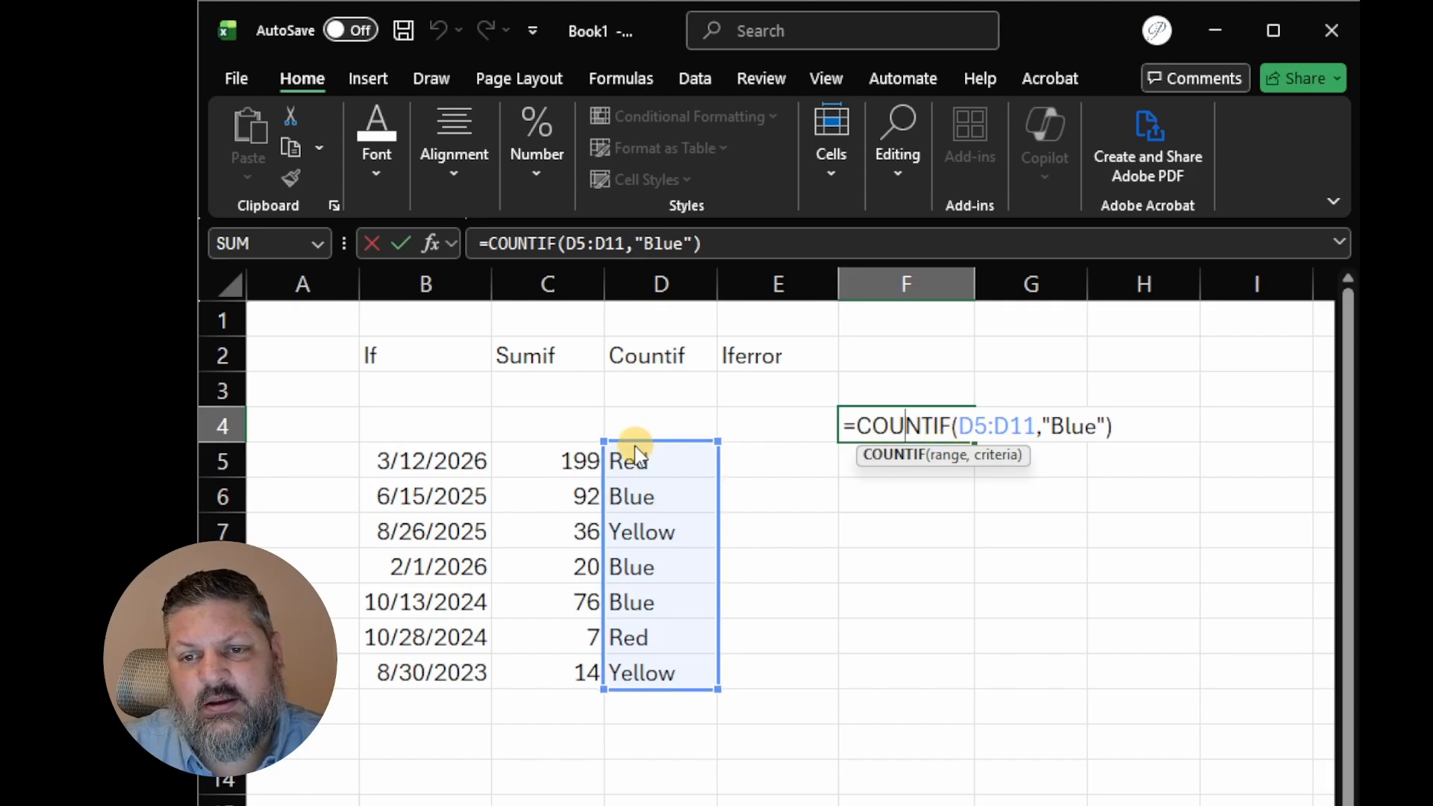
{"action": "left_click_drag", "start_coordinate": [643, 445], "coordinate": [575, 448]}
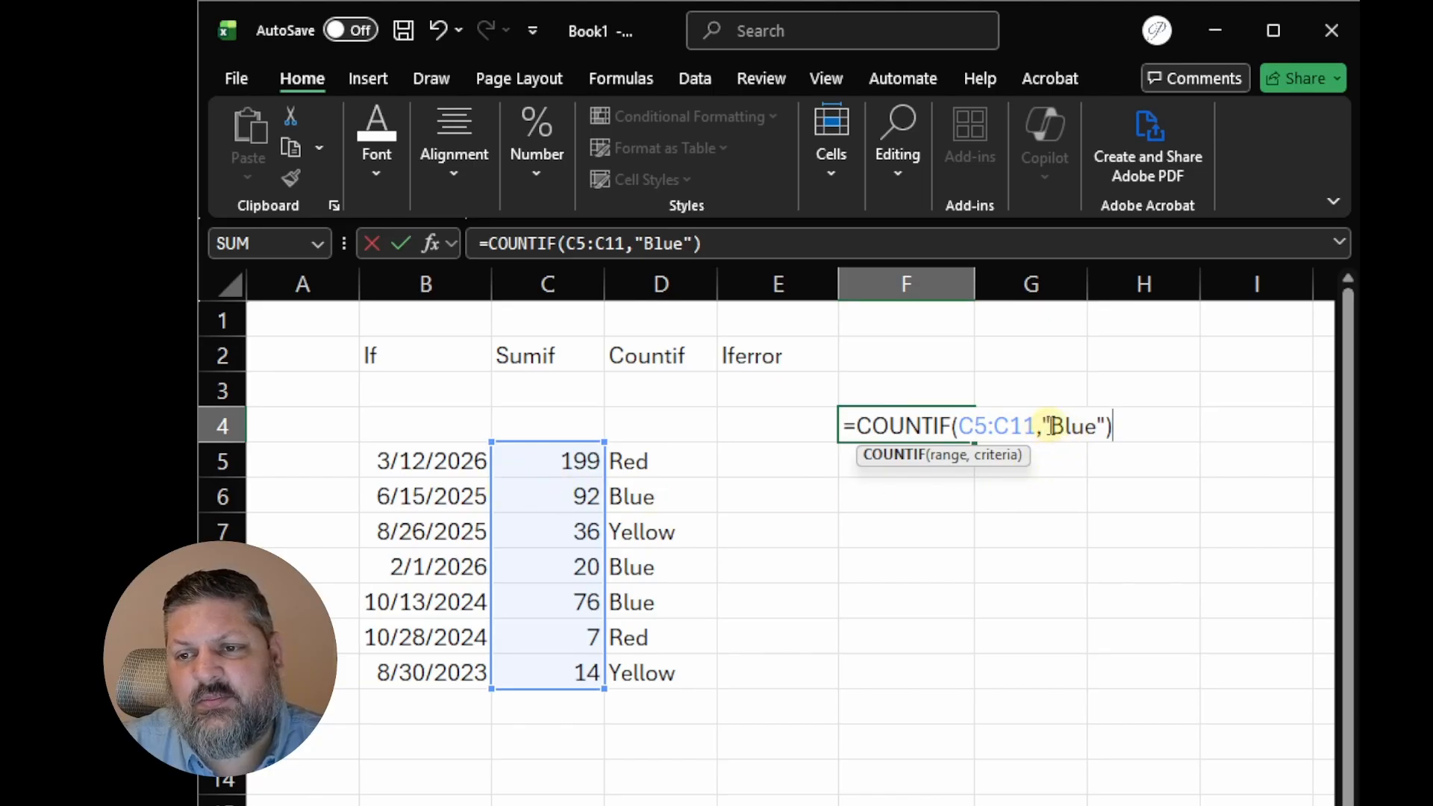
{"action": "left_click_drag", "start_coordinate": [1043, 429], "coordinate": [1105, 429]}
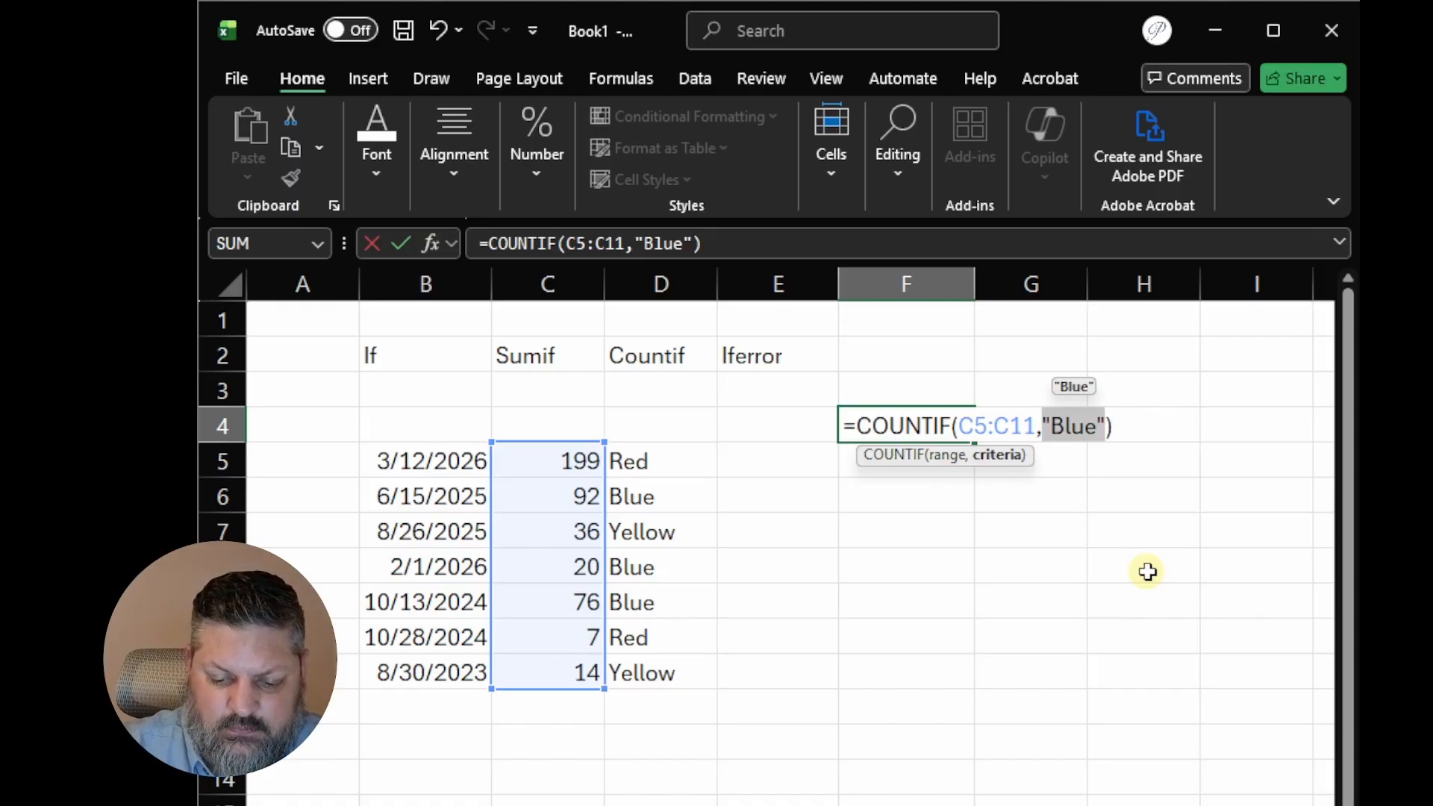
{"action": "type", "text": "7"}
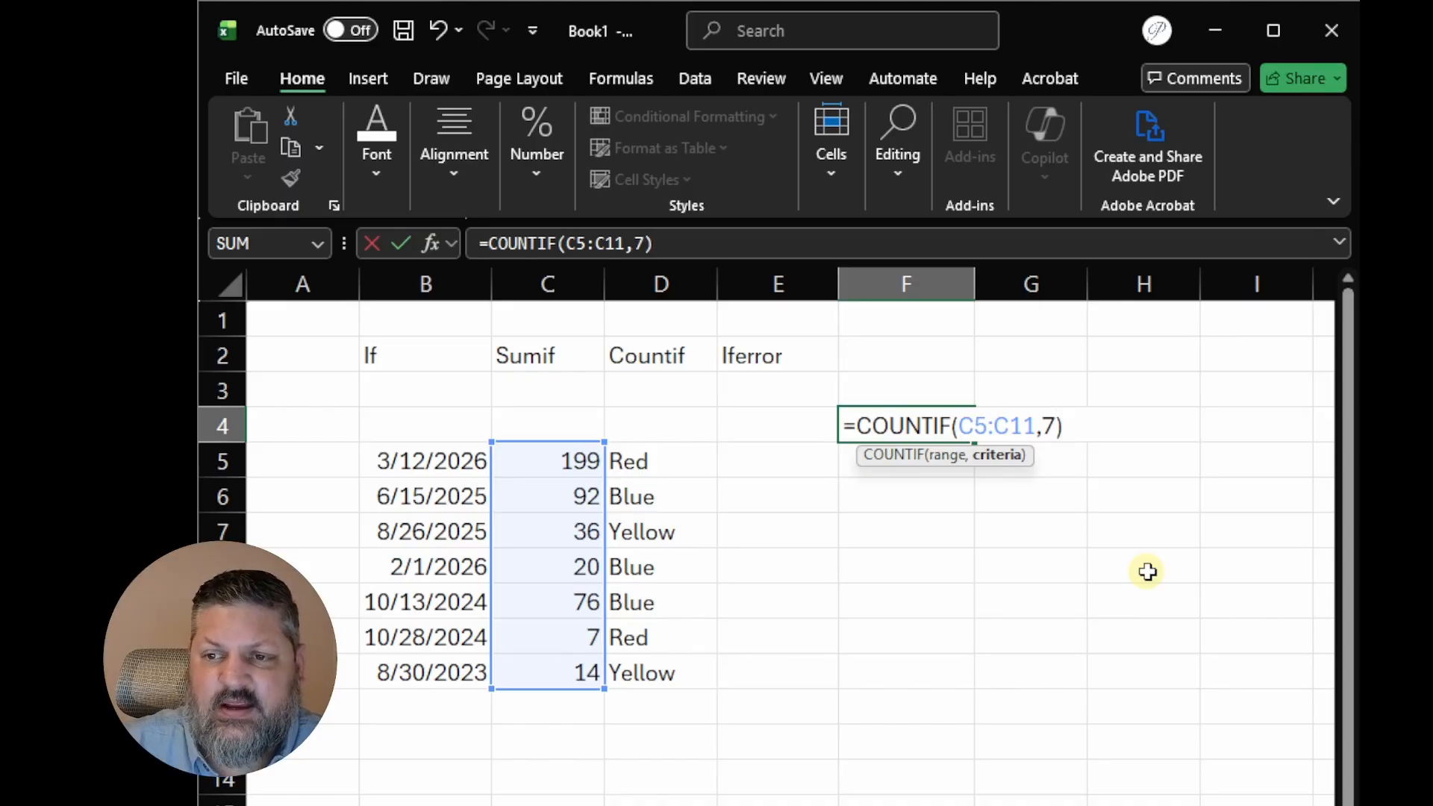
{"action": "key", "text": "Return"}
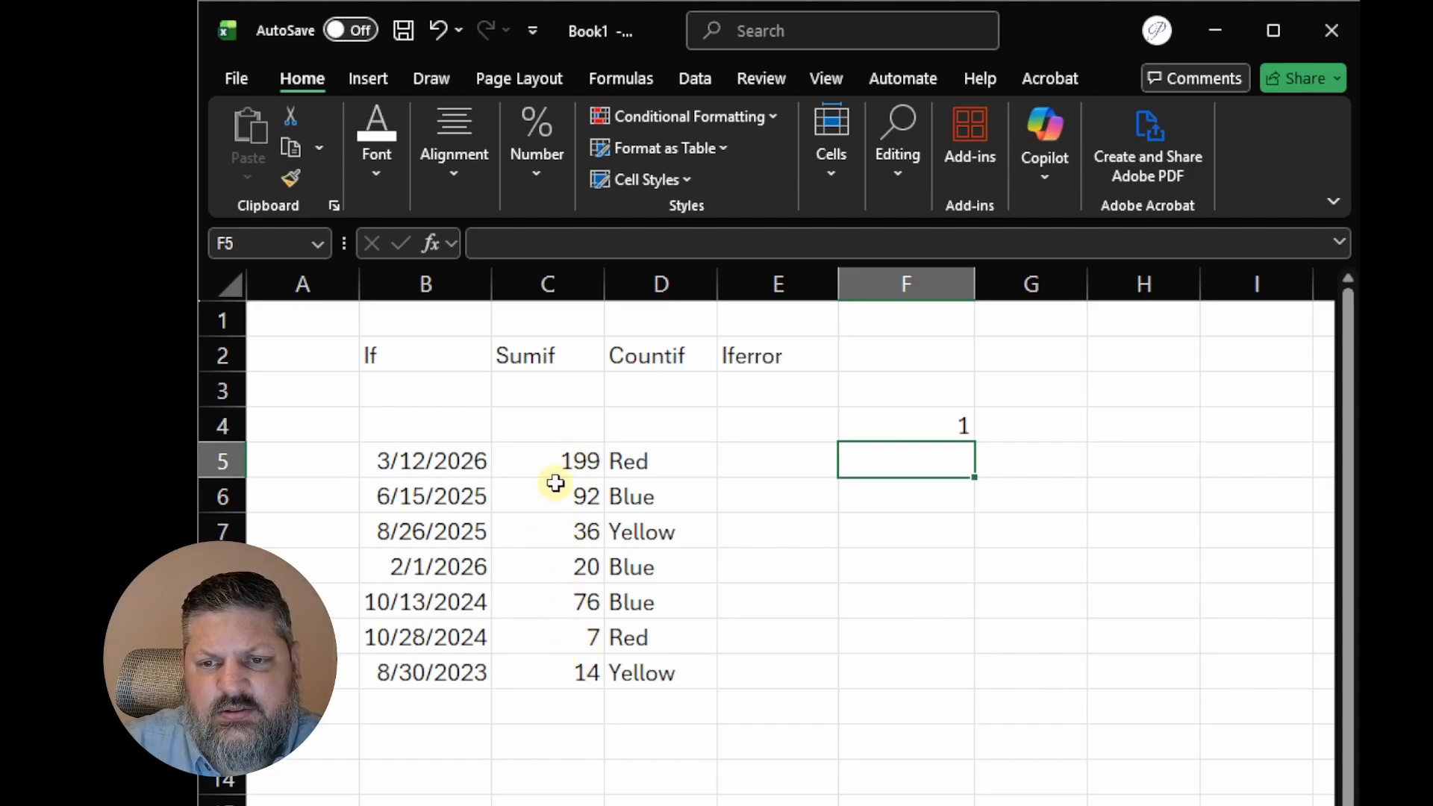
{"action": "left_click_drag", "start_coordinate": [646, 461], "coordinate": [647, 567]}
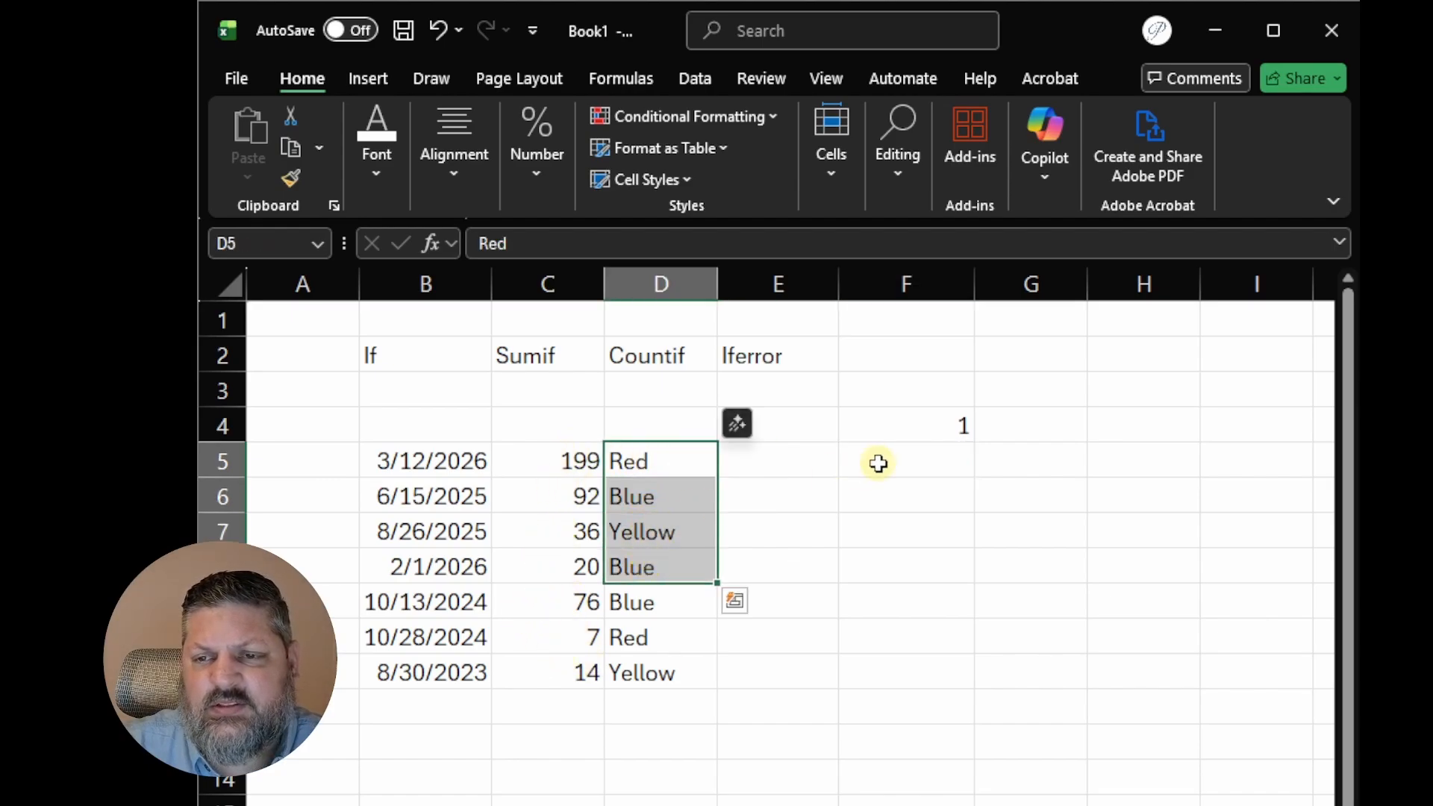
{"action": "left_click", "coordinate": [911, 418]}
{"action": "left_click", "coordinate": [602, 243]}
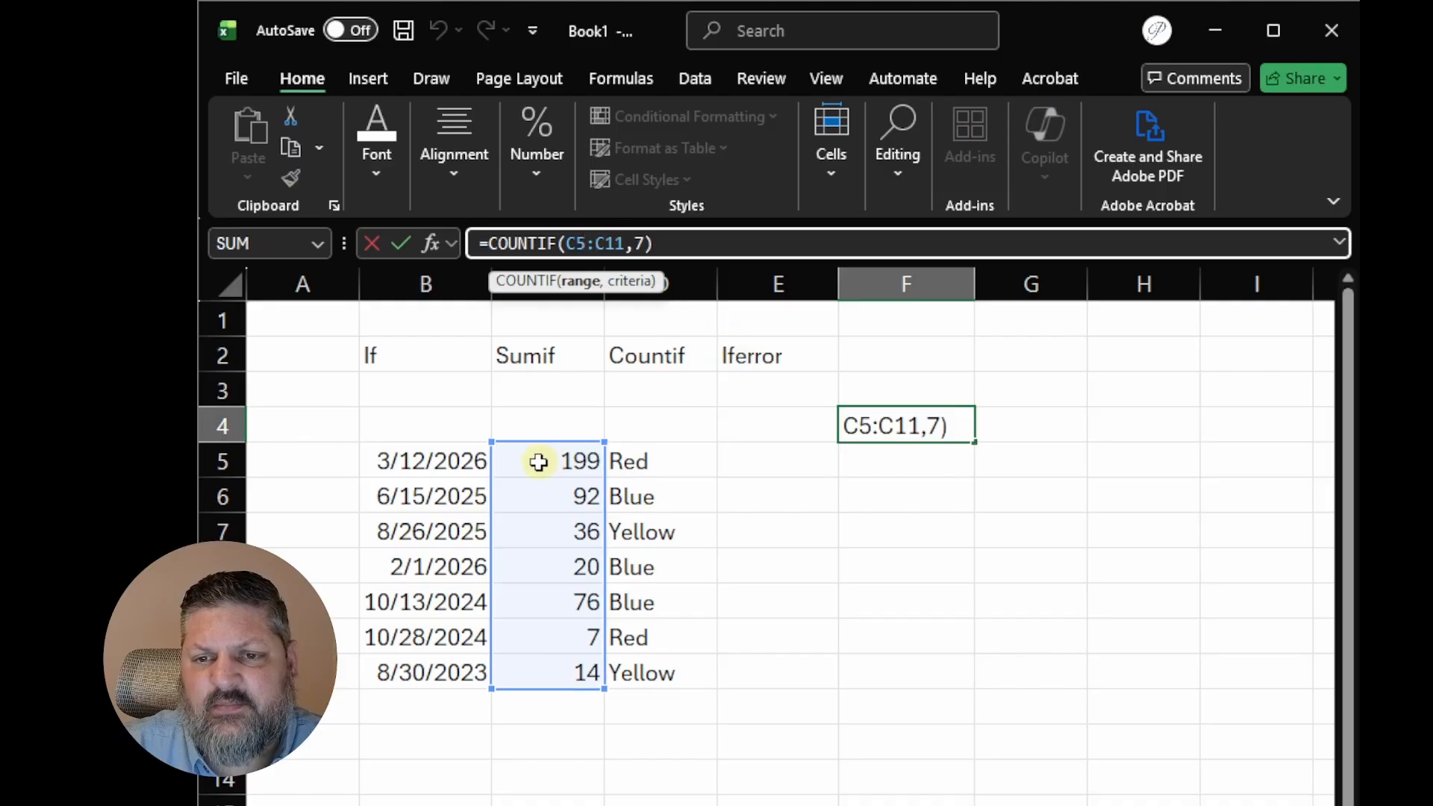
{"action": "left_click_drag", "start_coordinate": [544, 437], "coordinate": [623, 444]}
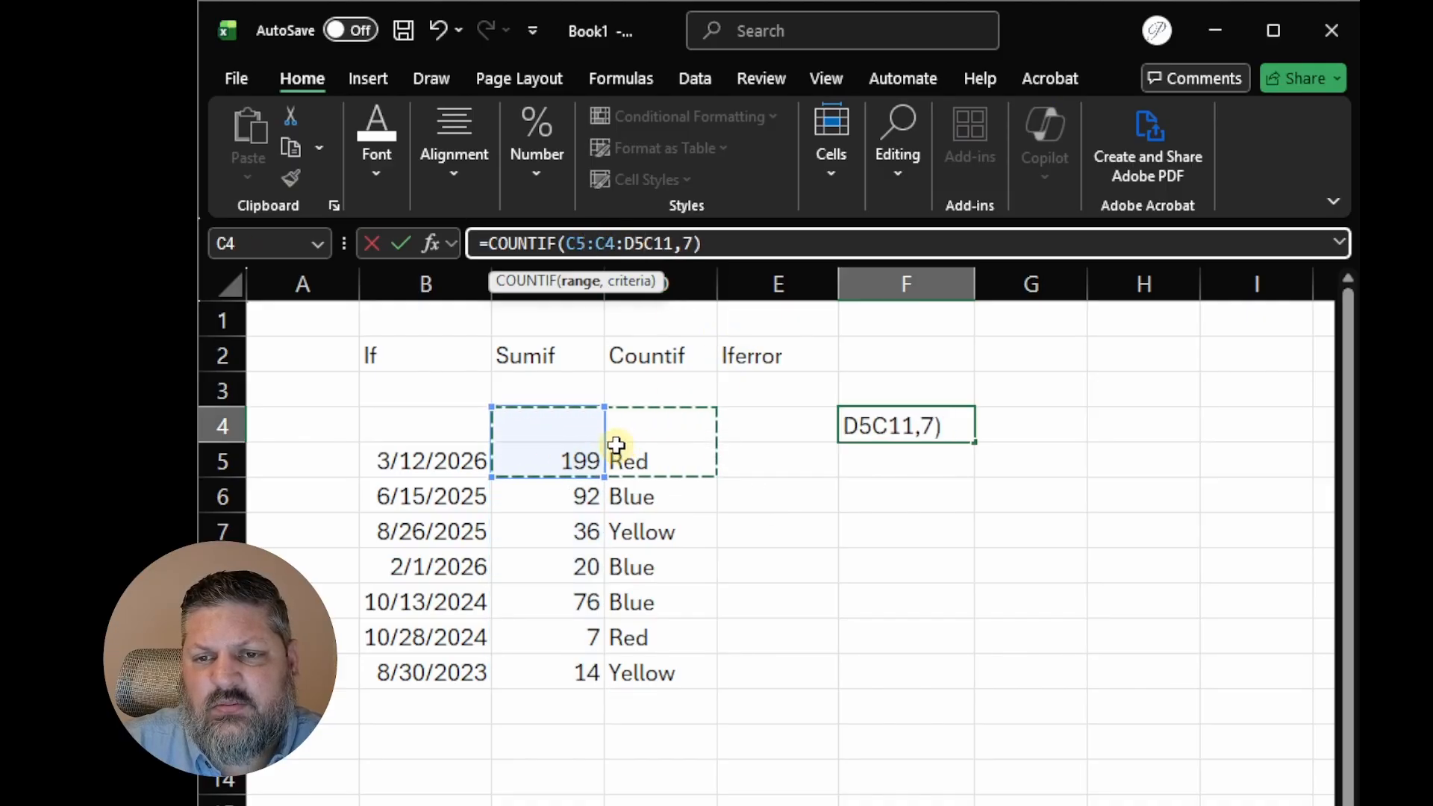
{"action": "key", "text": "Escape"}
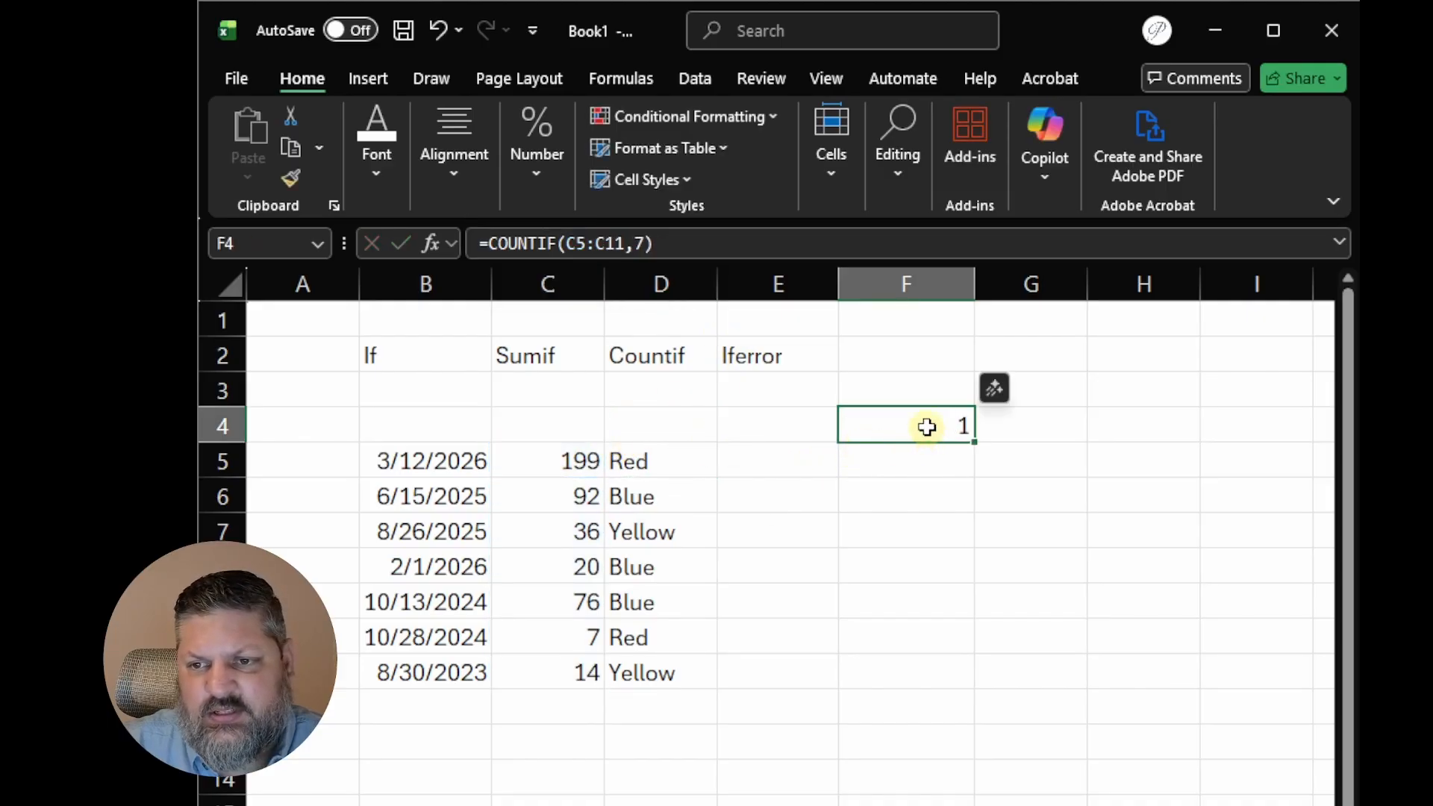
Move the range of the COUNTIF formula in F4 to D5:D11
{"action": "left_click", "coordinate": [553, 243]}
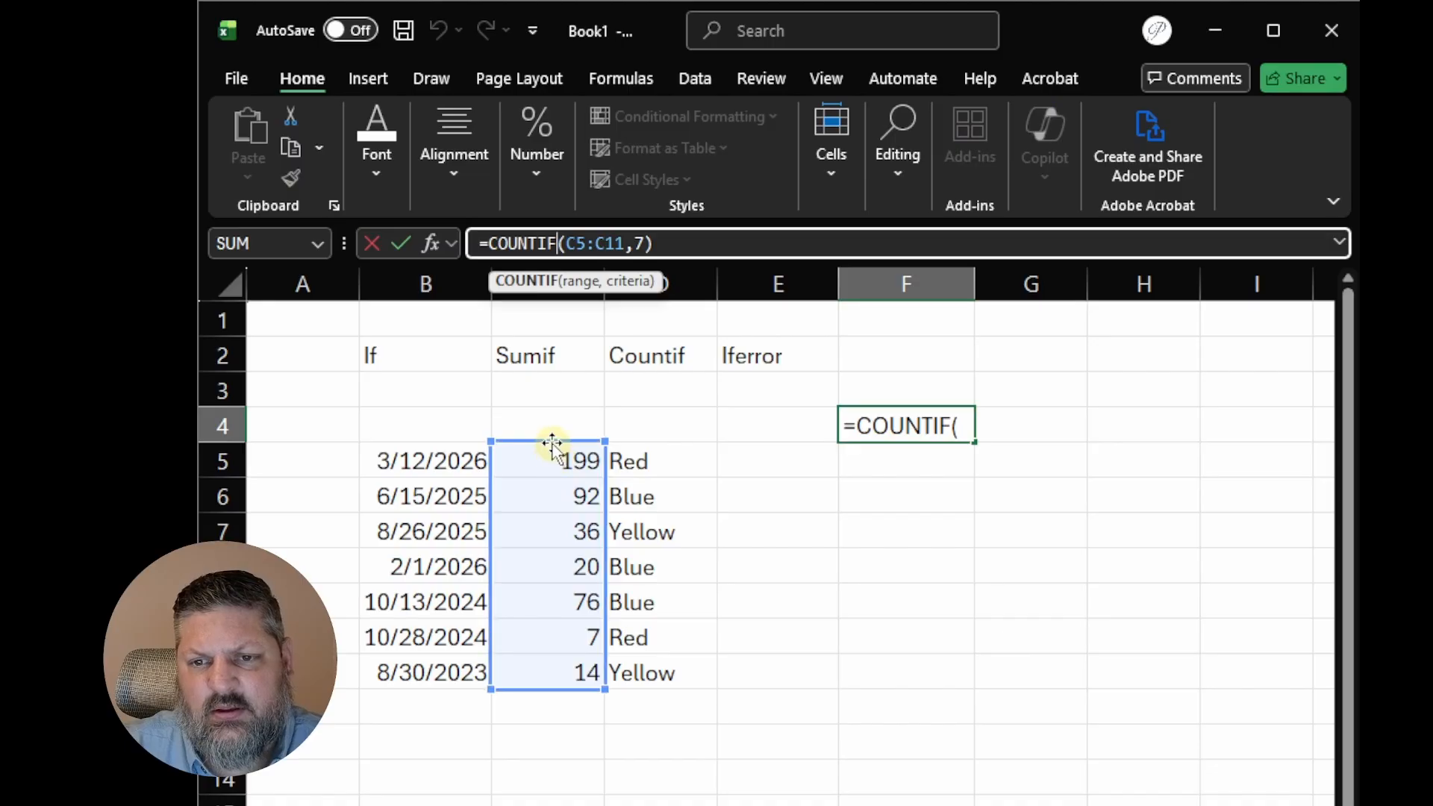
{"action": "left_click_drag", "start_coordinate": [553, 445], "coordinate": [633, 457]}
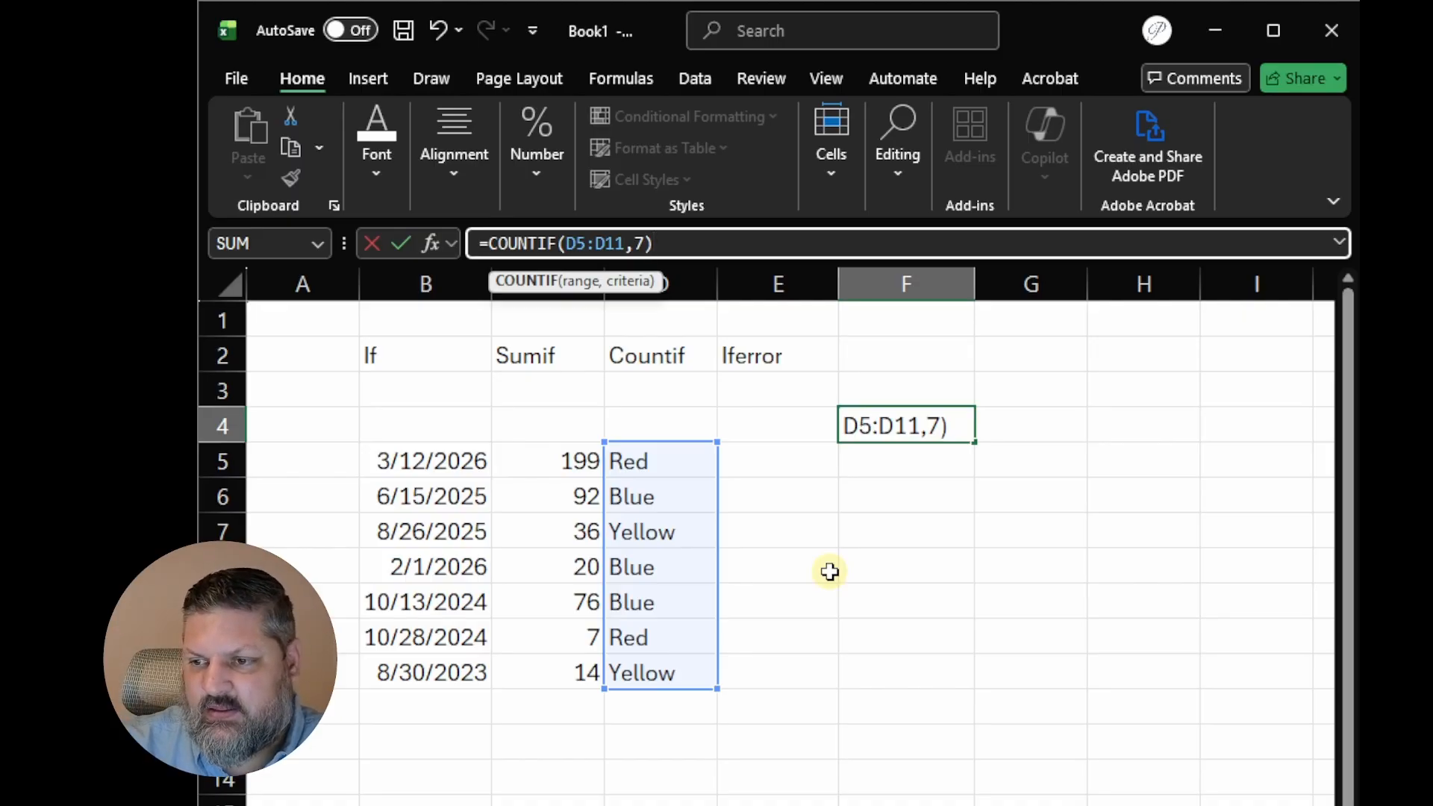
Change the entry in D8 to Bluefin and the entry in D9 to Bluebird
{"action": "left_click", "coordinate": [696, 567]}
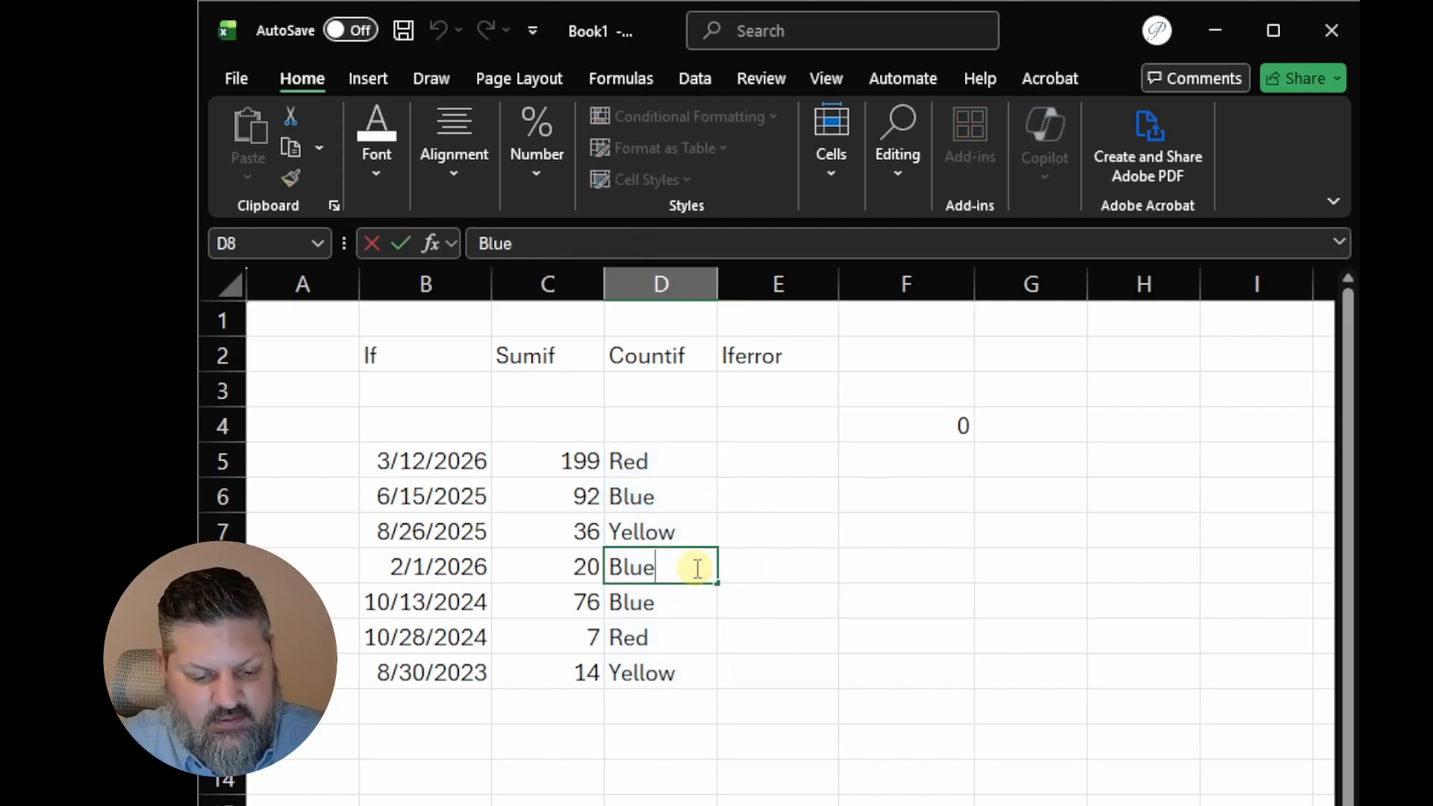
{"action": "type", "text": "fin"}
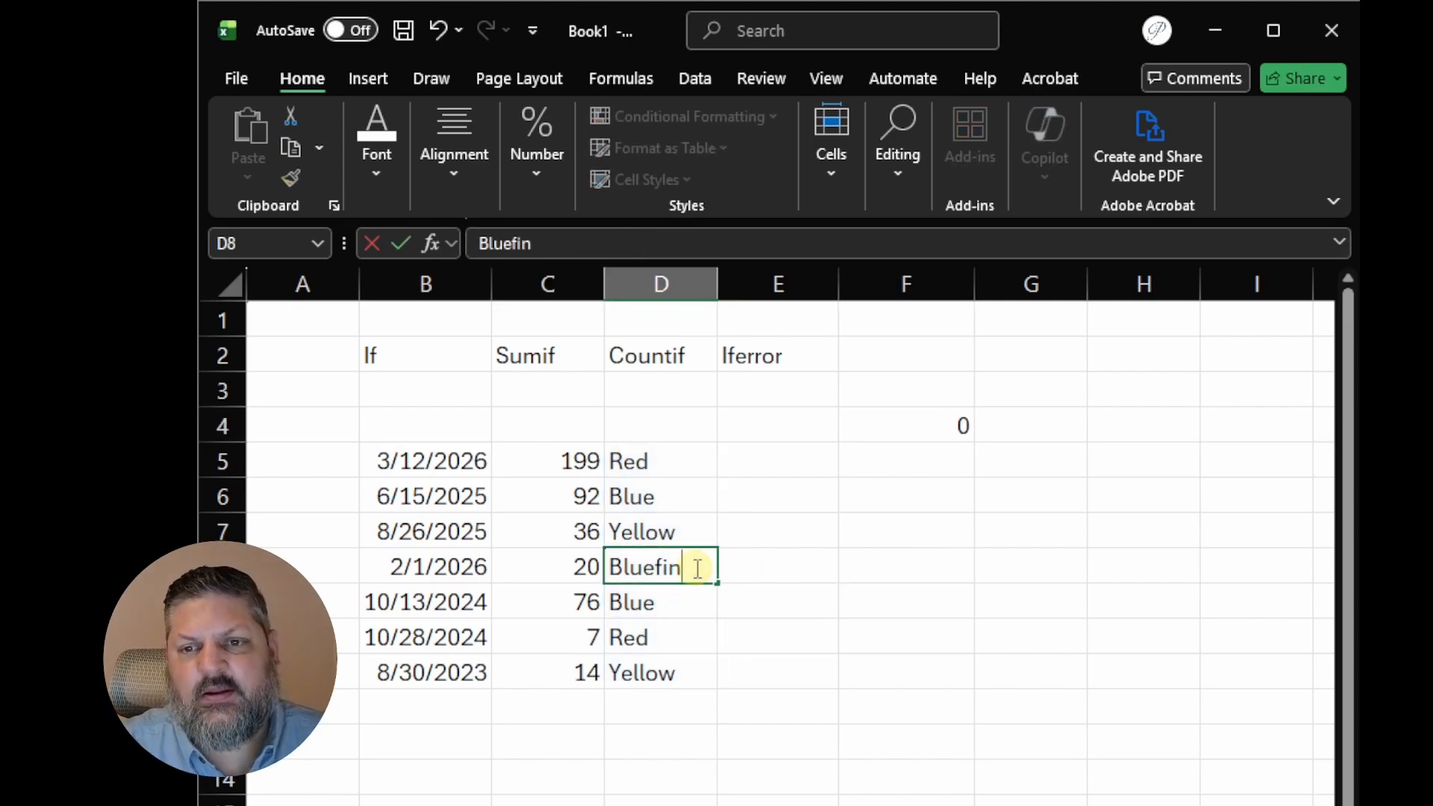
{"action": "double_click", "coordinate": [680, 601]}
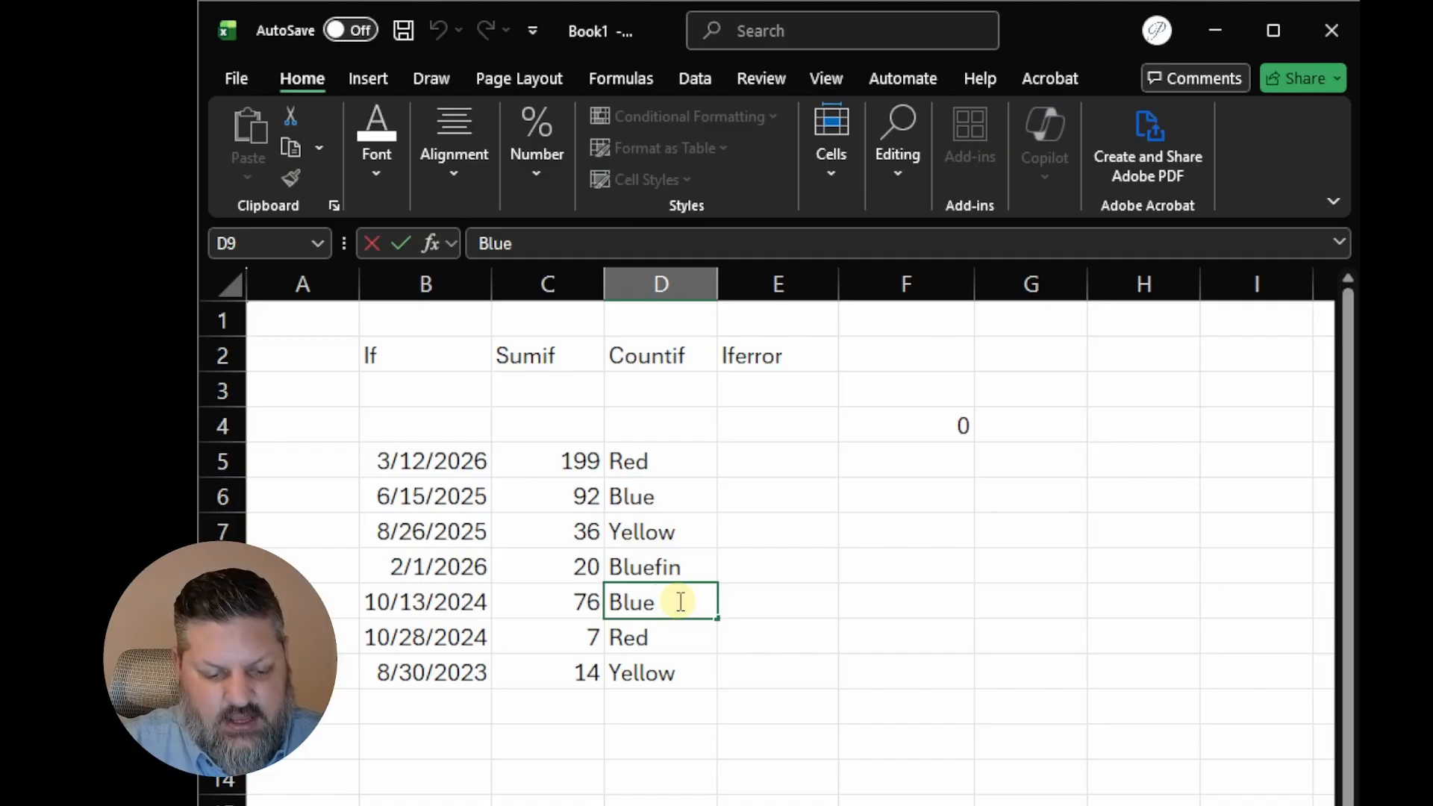
{"action": "type", "text": "bird"}
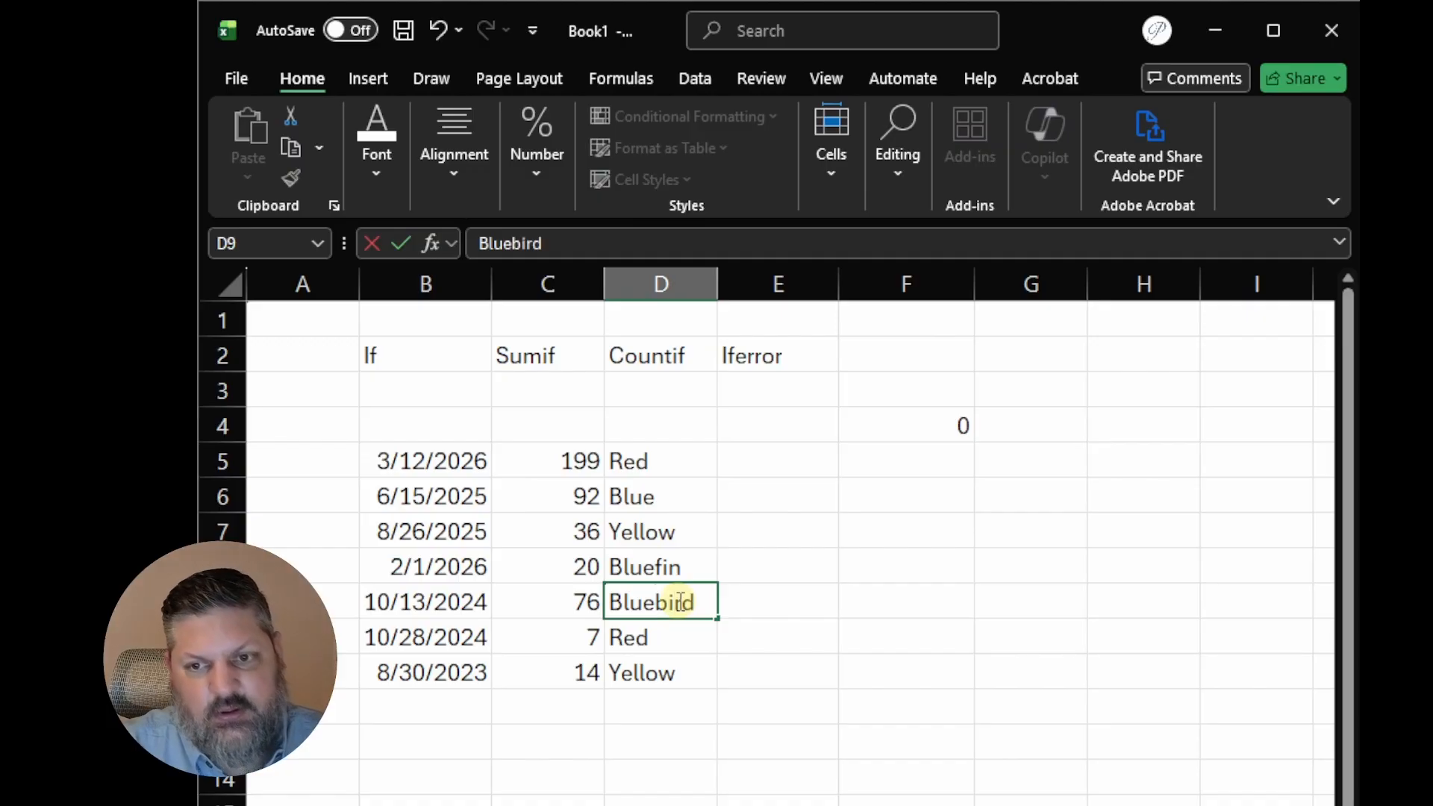
{"action": "key", "text": "Return"}
{"action": "left_click", "coordinate": [1009, 625]}
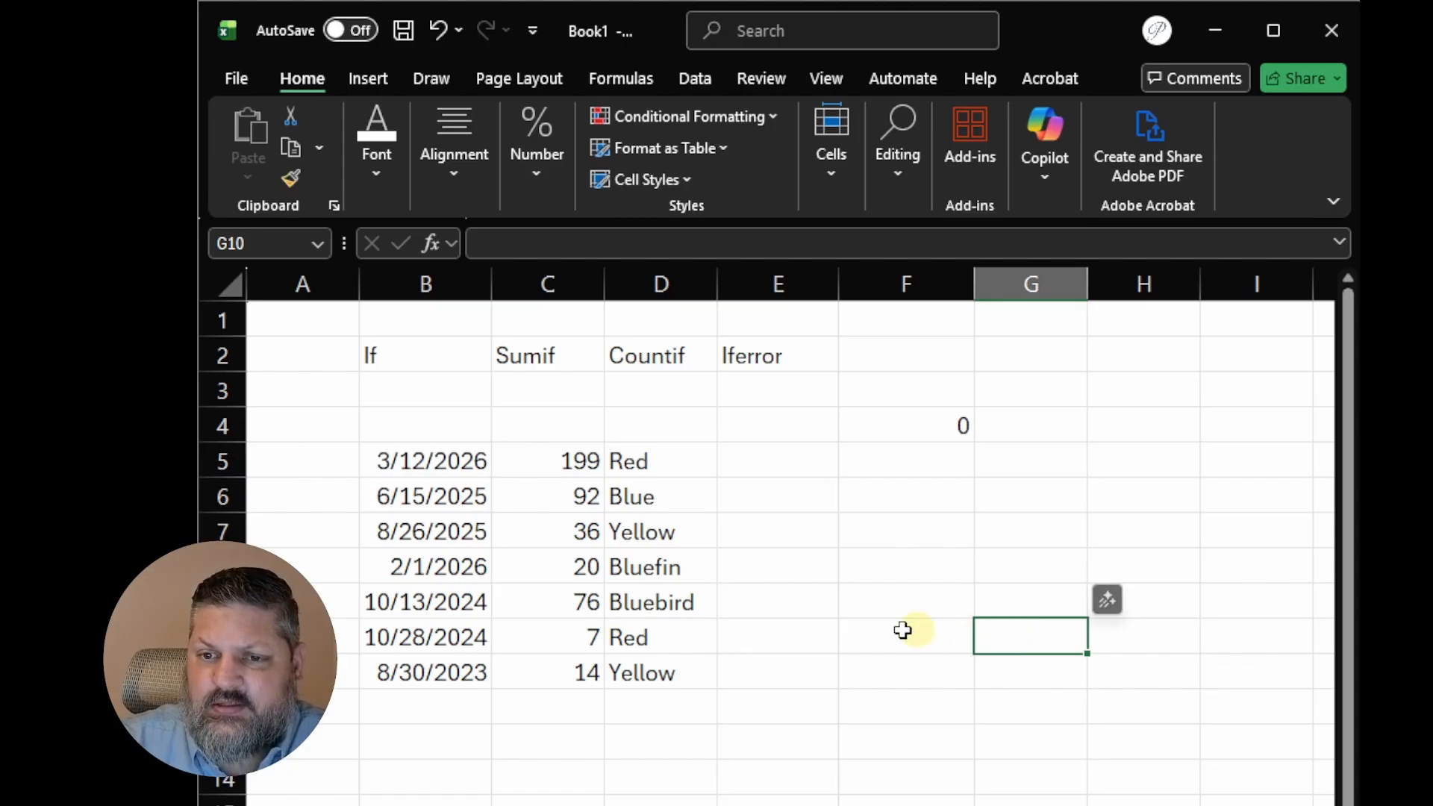
Change the entry in D6 to Blue-Dog and the entry in D5 to Blue
{"action": "left_click", "coordinate": [674, 498]}
{"action": "double_click", "coordinate": [674, 498]}
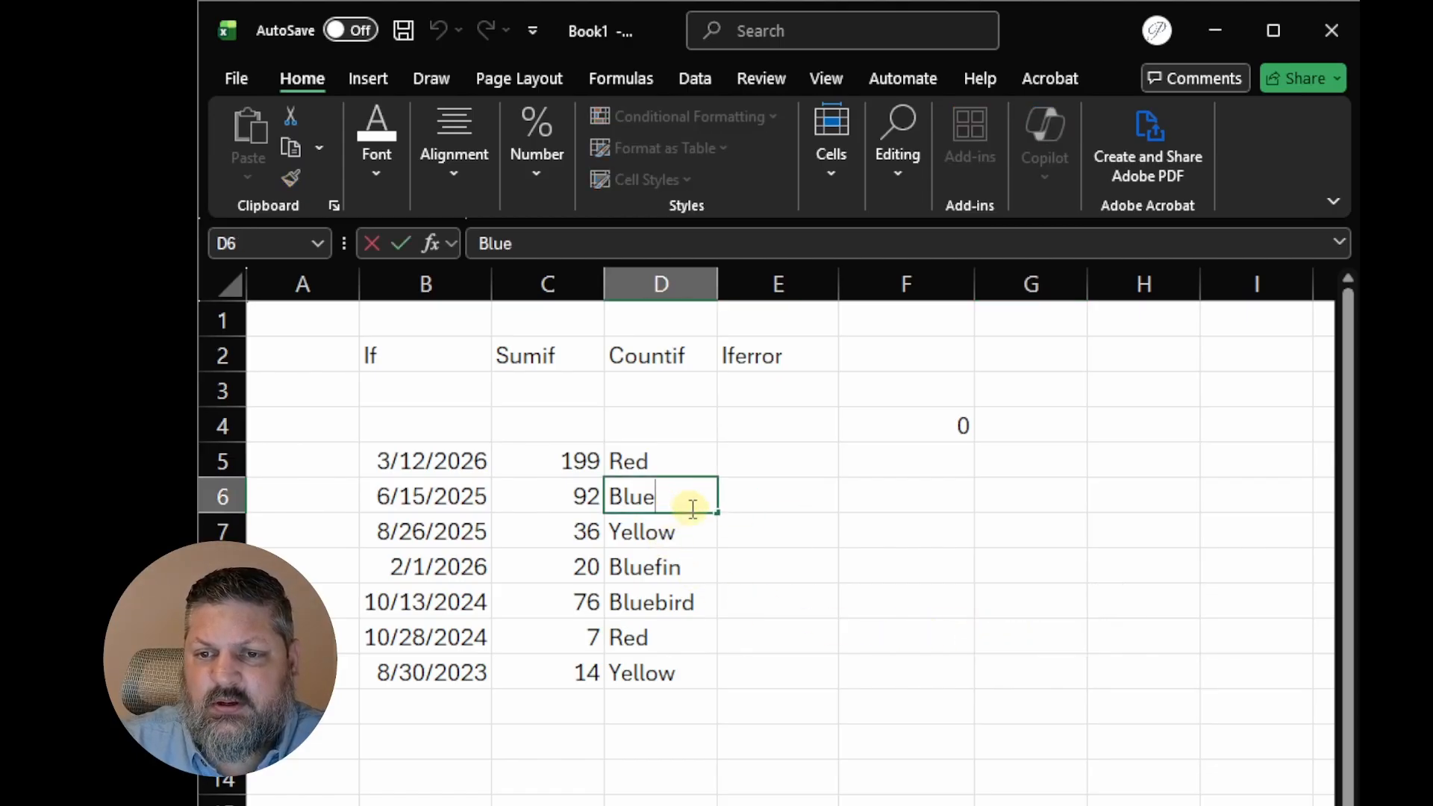
{"action": "type", "text": "-"}
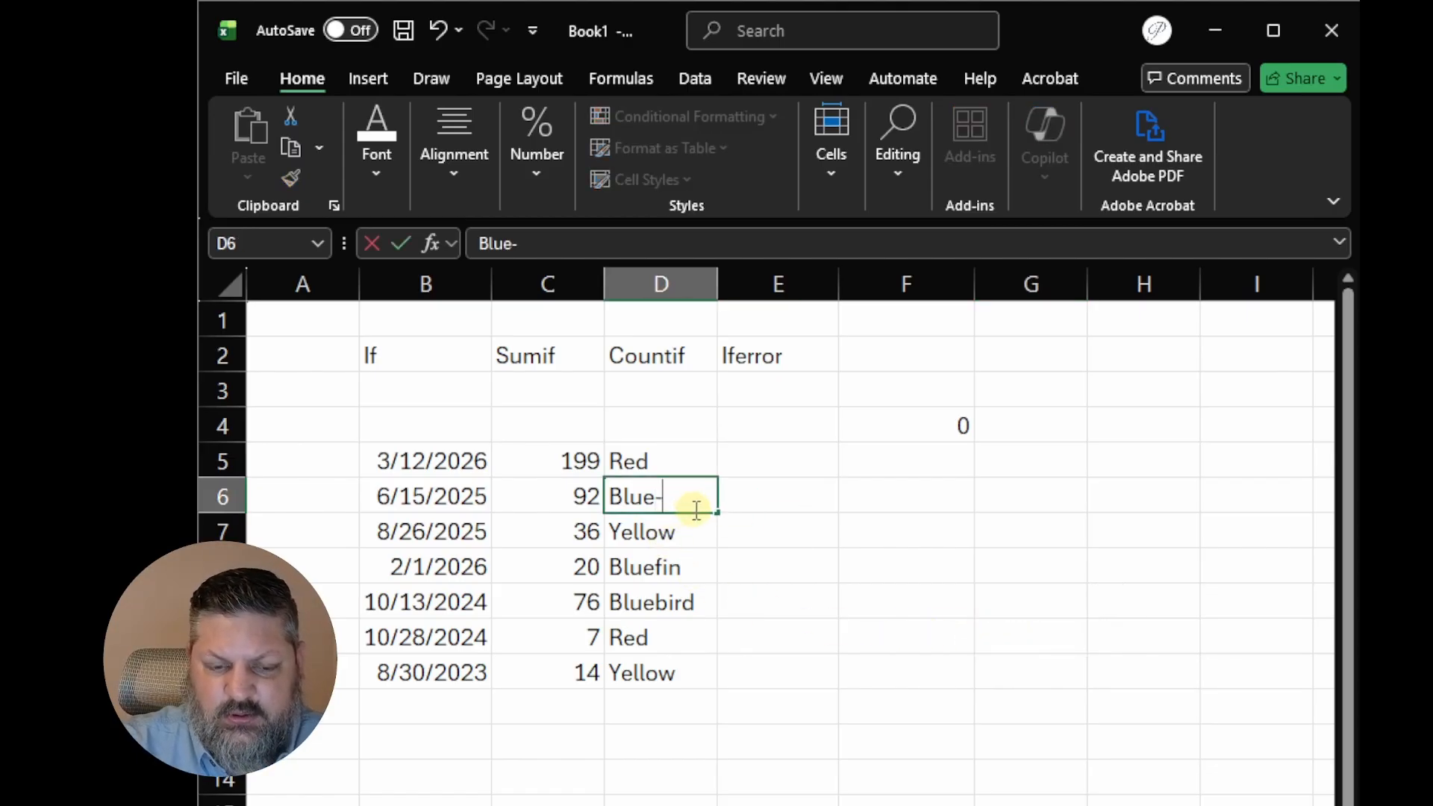
{"action": "type", "text": "Dog"}
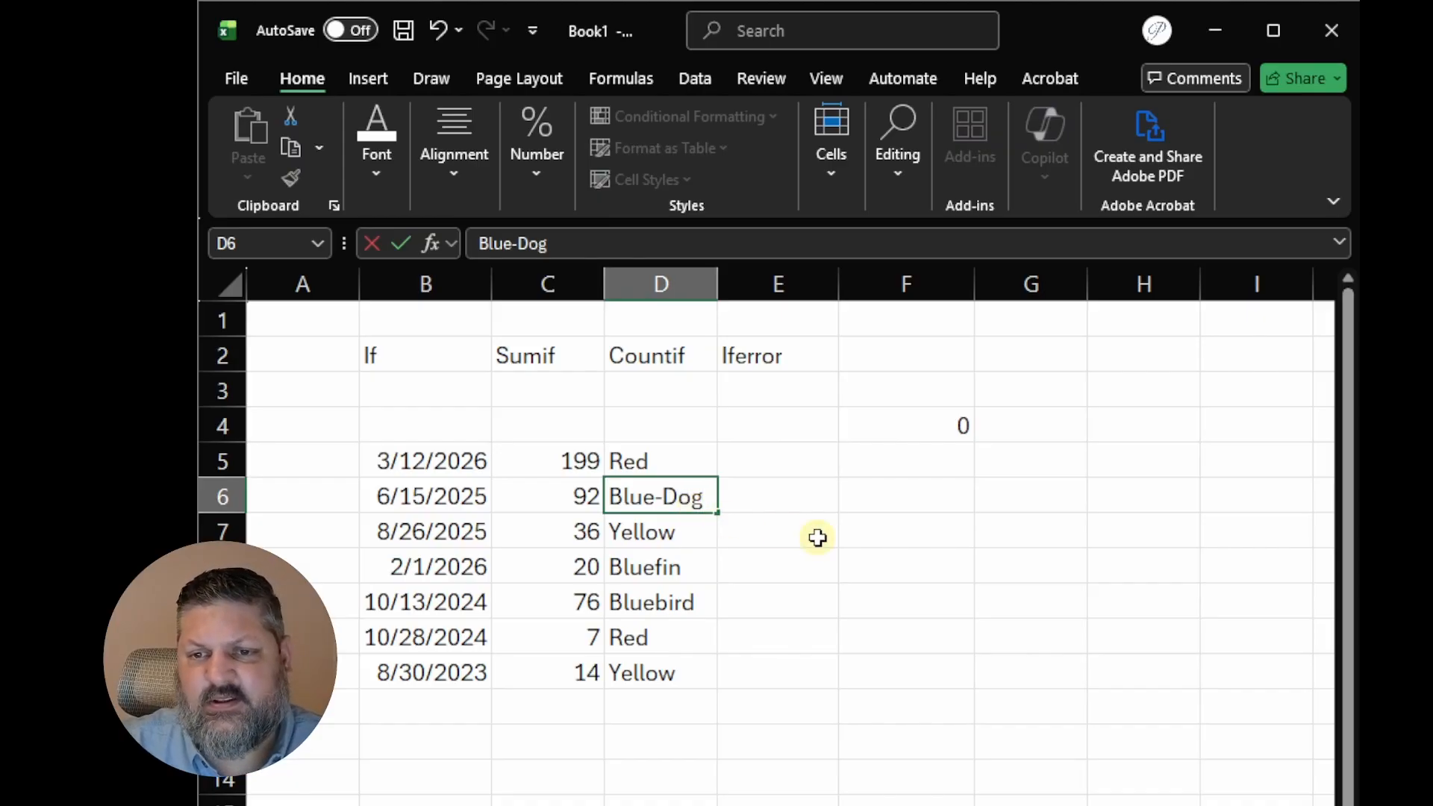
{"action": "left_click", "coordinate": [824, 596]}
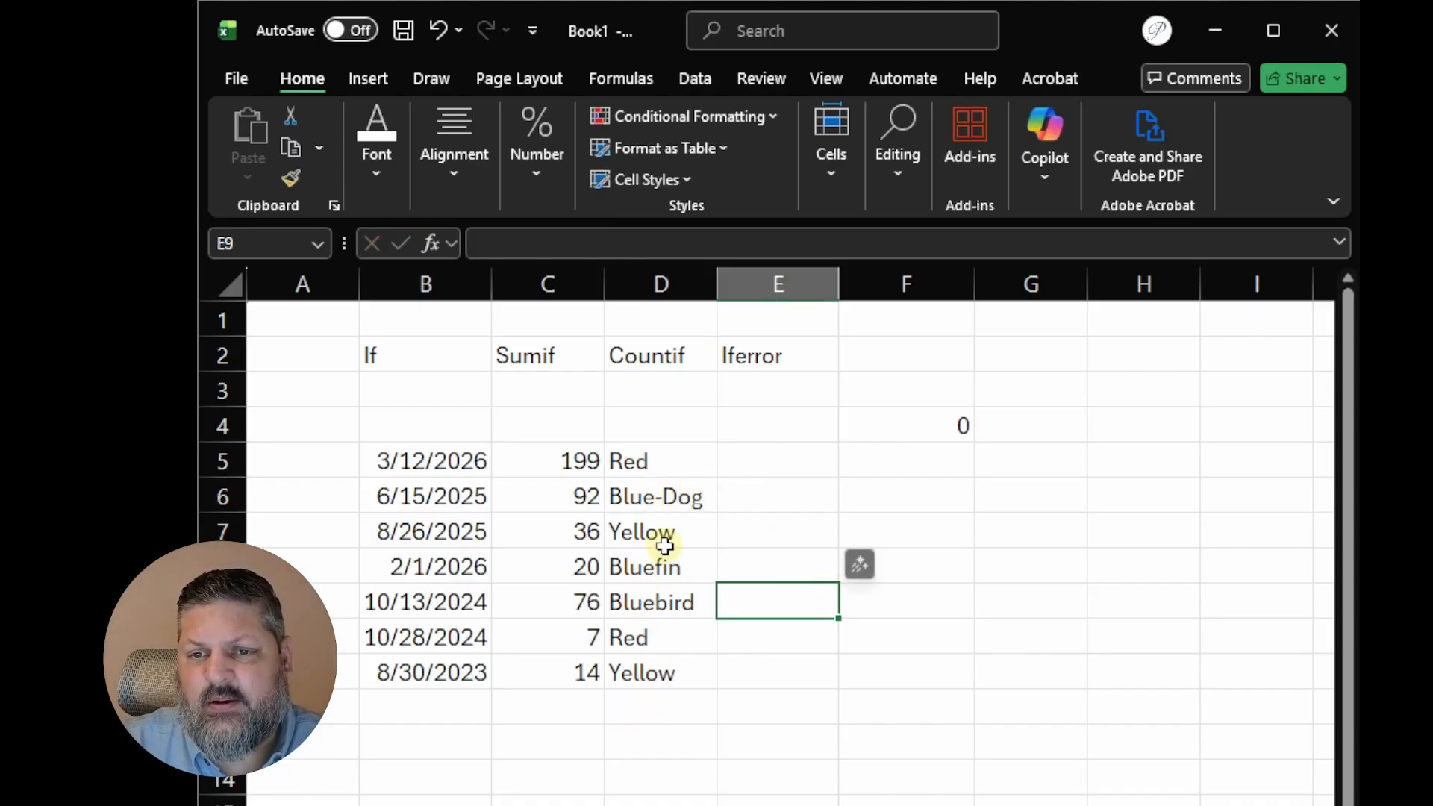
{"action": "left_click", "coordinate": [638, 462]}
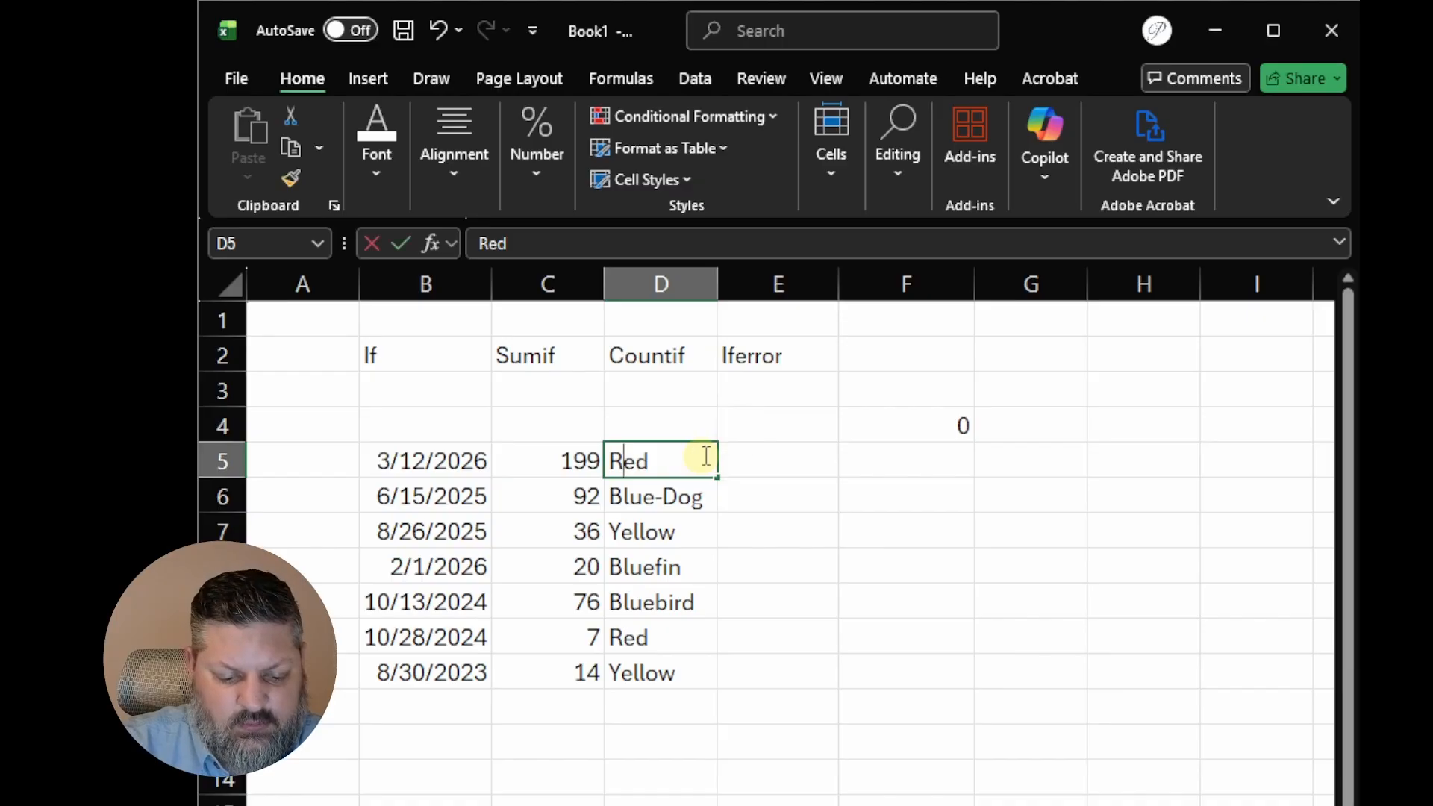
{"action": "type", "text": "Blue"}
{"action": "key", "text": "Return"}
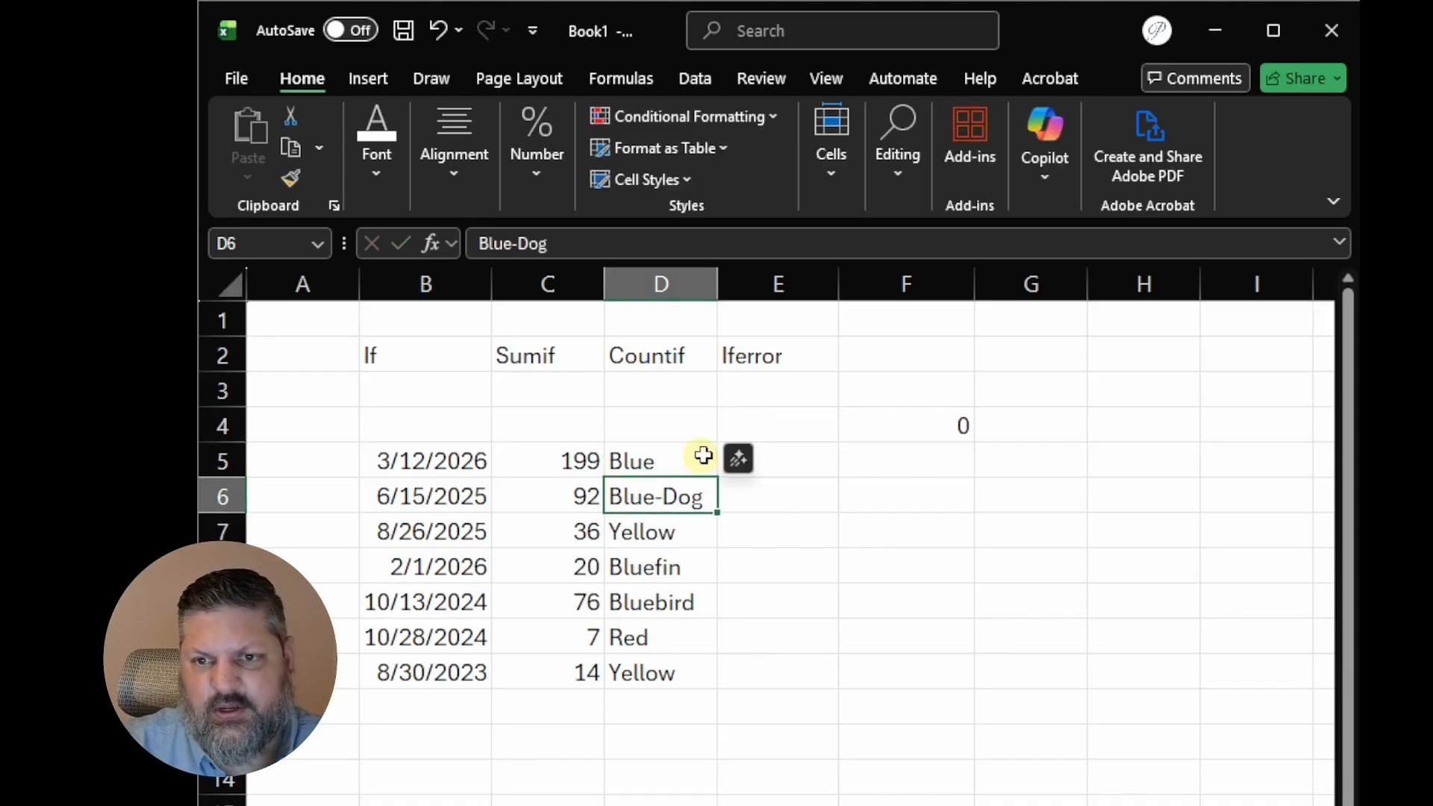
Replace the criterion of the COUNTIF formula in F4 with the wildcard text "*Blue*"
{"action": "left_click", "coordinate": [951, 426]}
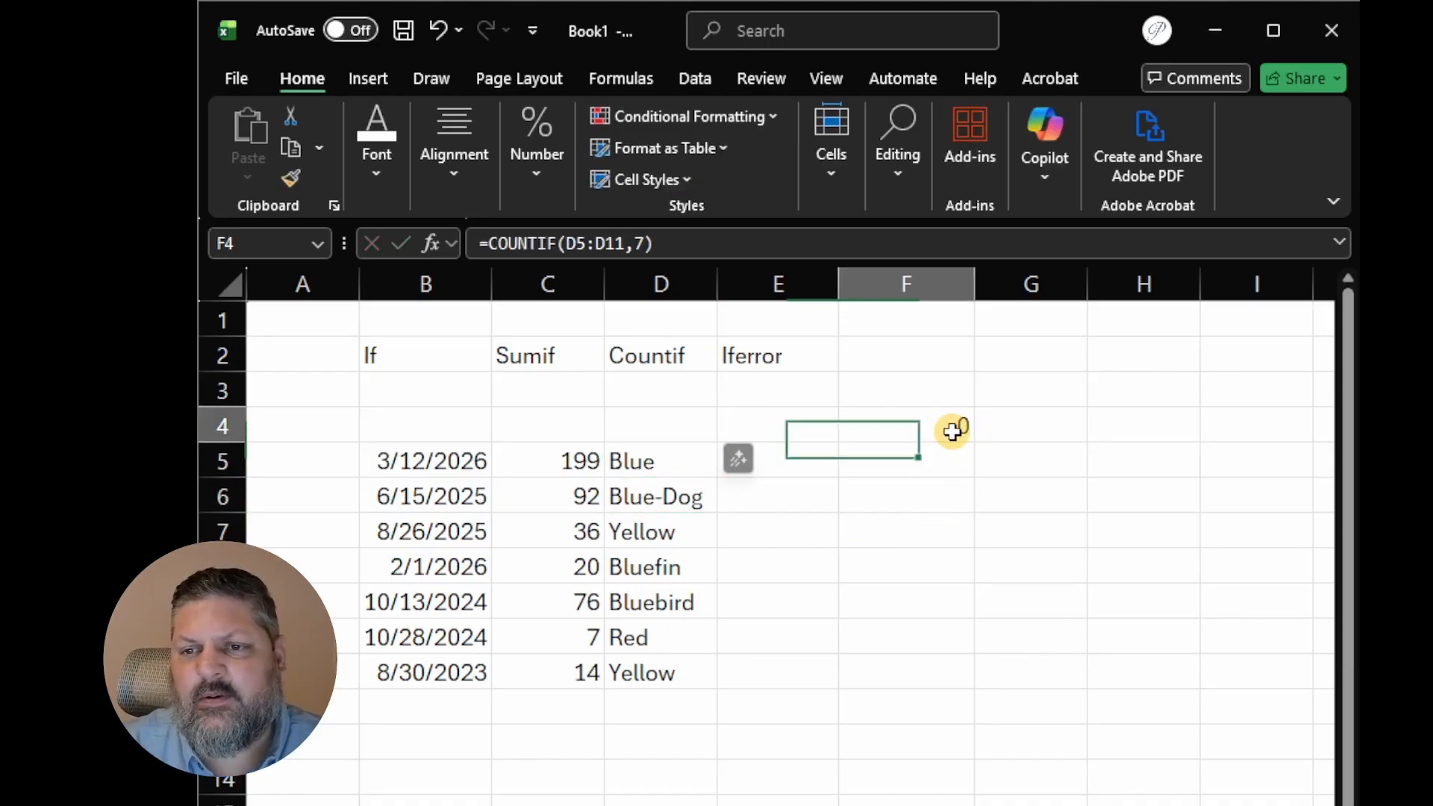
{"action": "left_click", "coordinate": [616, 243]}
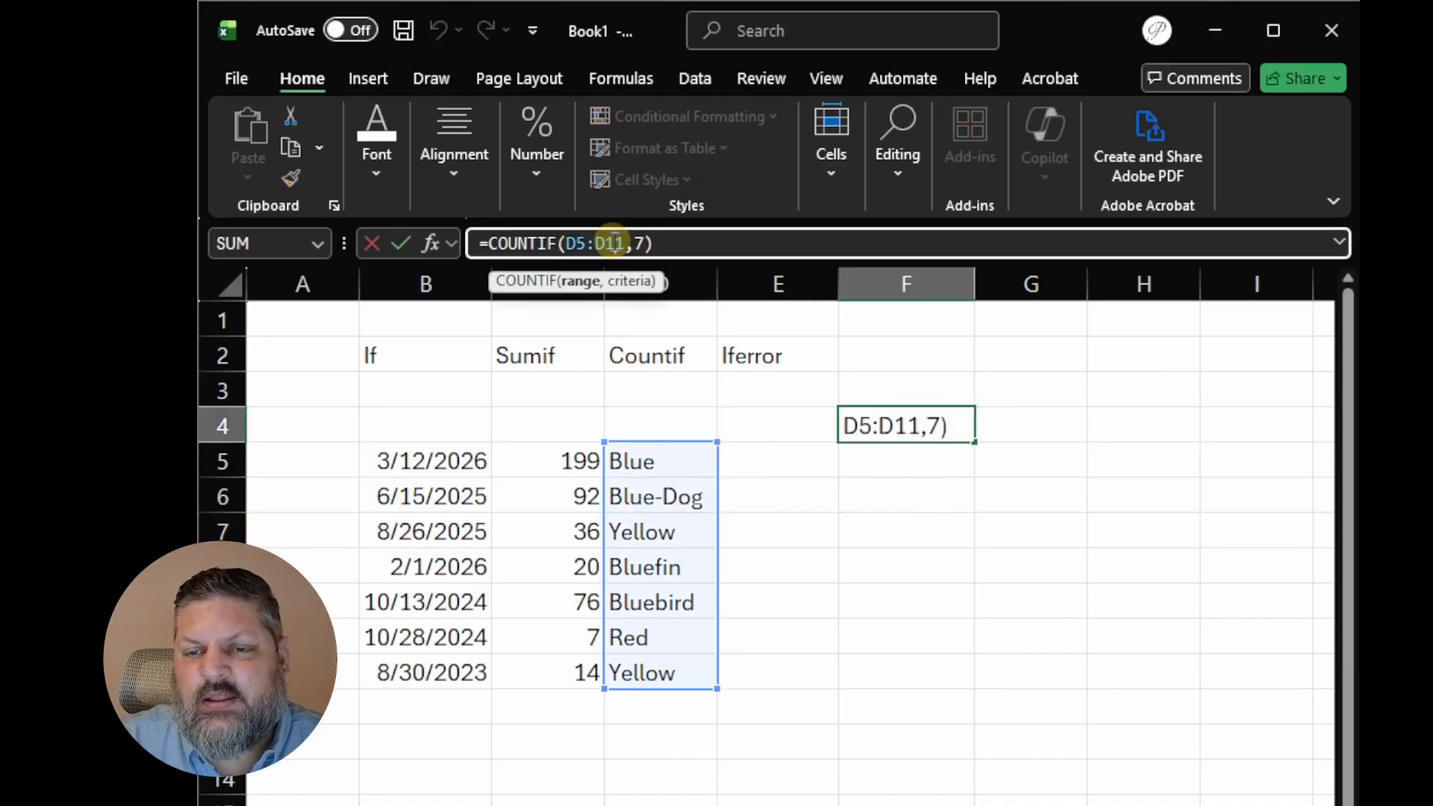
{"action": "double_click", "coordinate": [936, 426]}
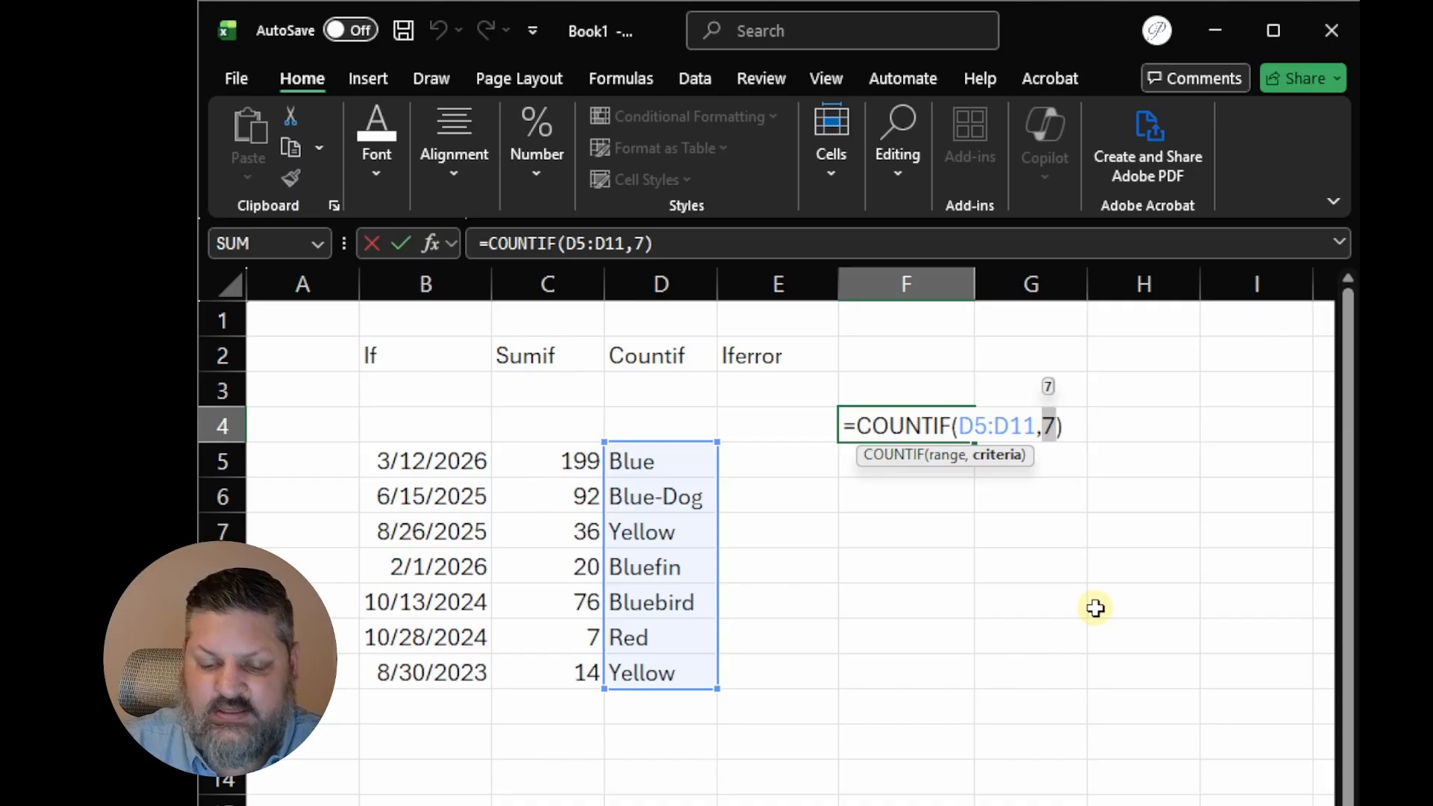
{"action": "type", "text": "\""}
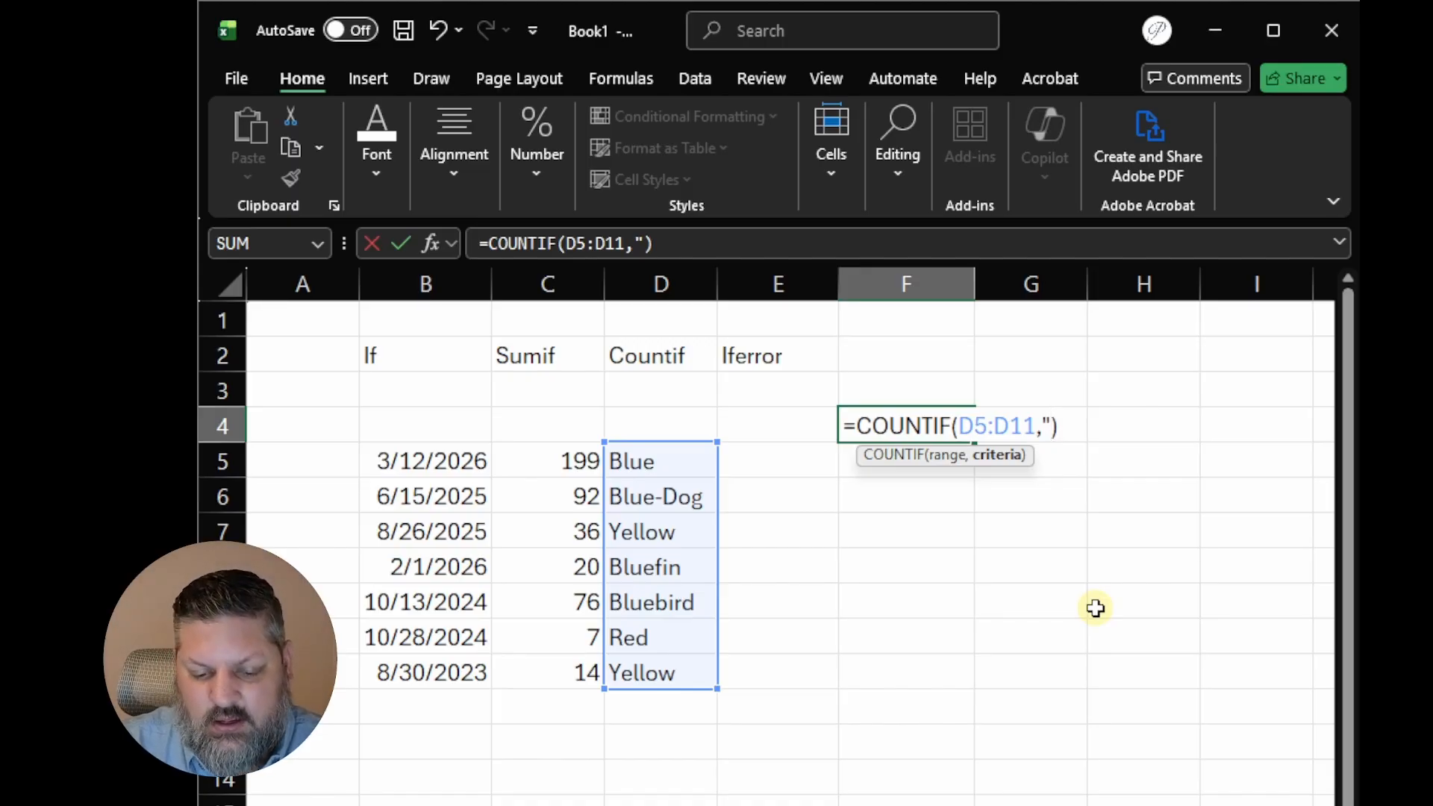
{"action": "type", "text": "*"}
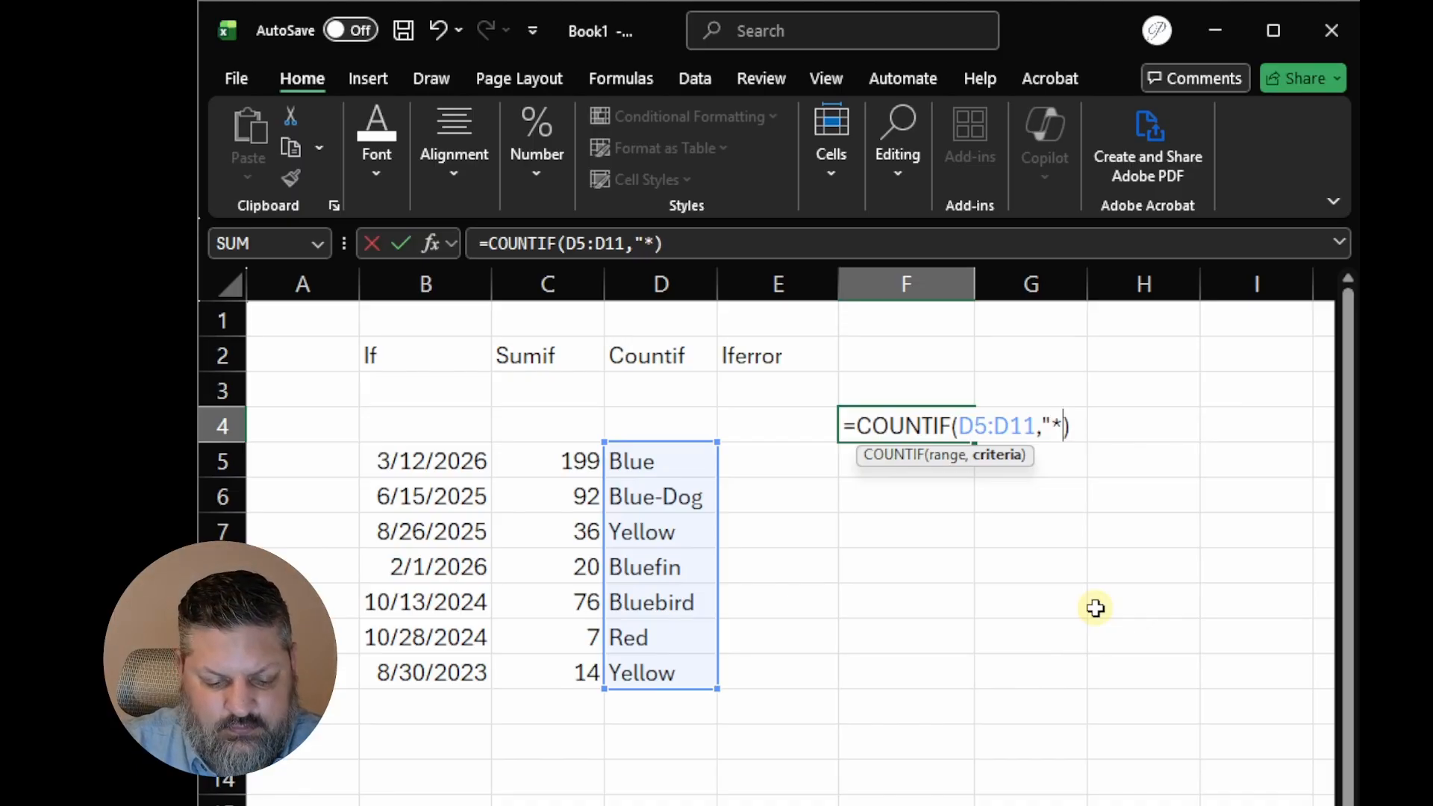
{"action": "type", "text": "Blu"}
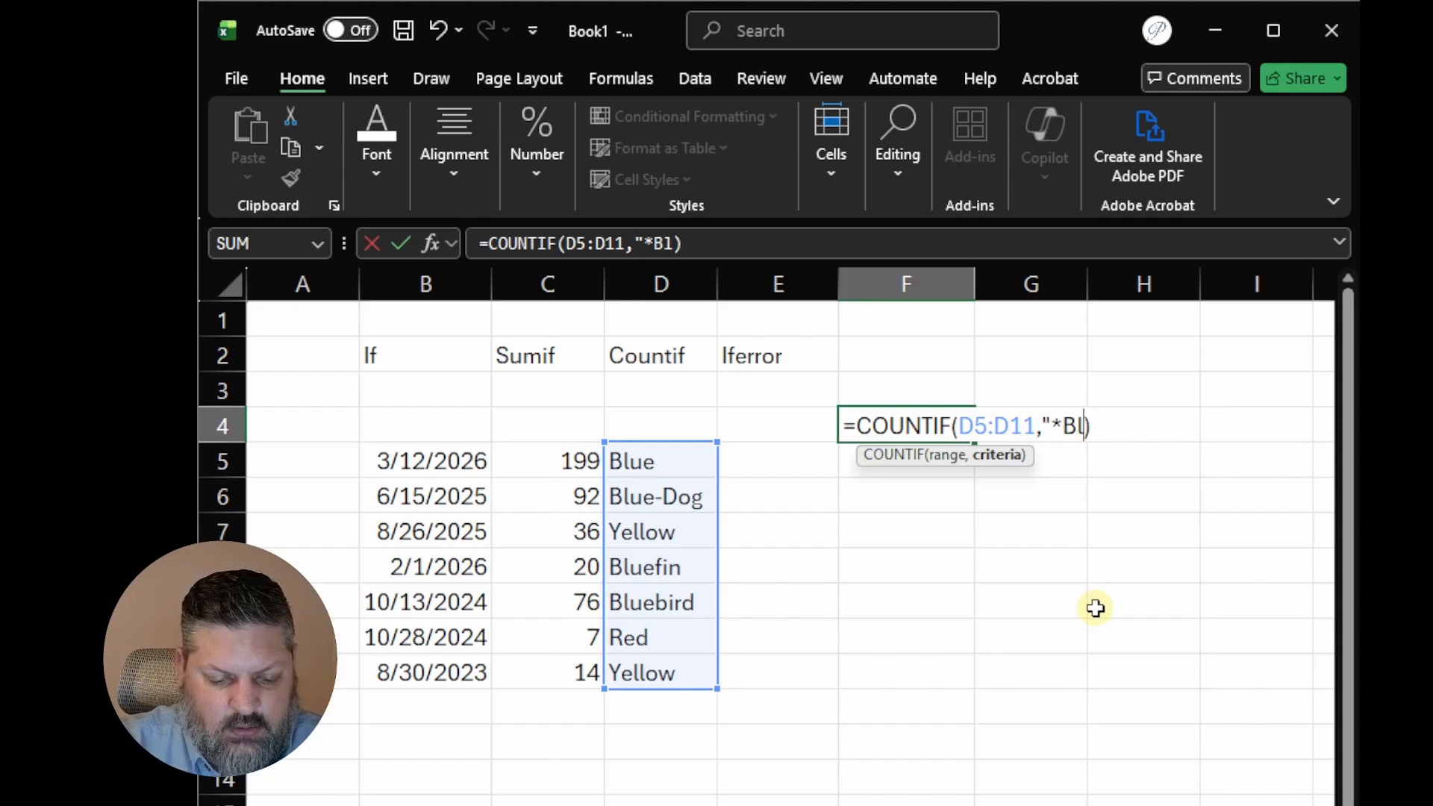
{"action": "type", "text": "e"}
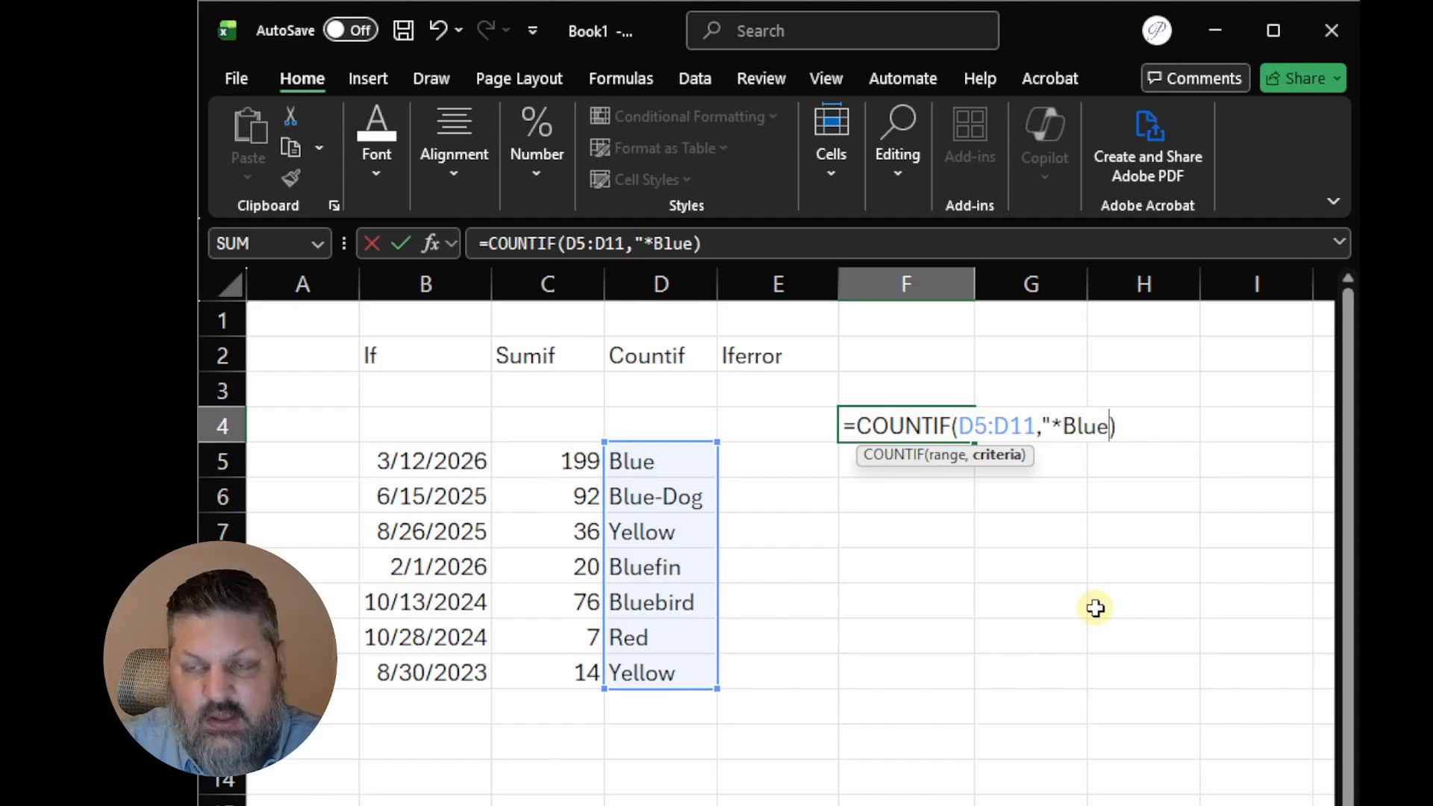
{"action": "type", "text": "*\""}
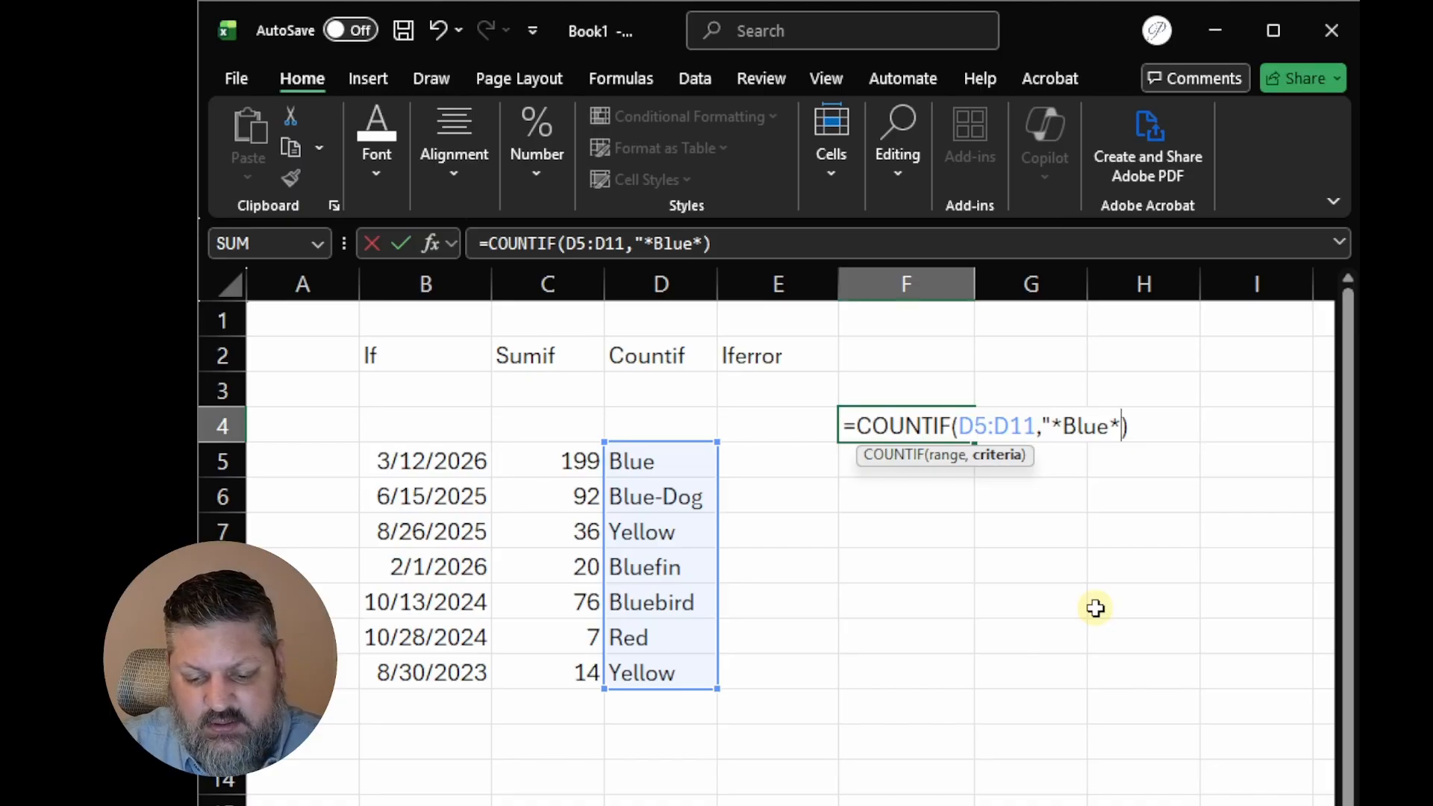
{"action": "type", "text": "\""}
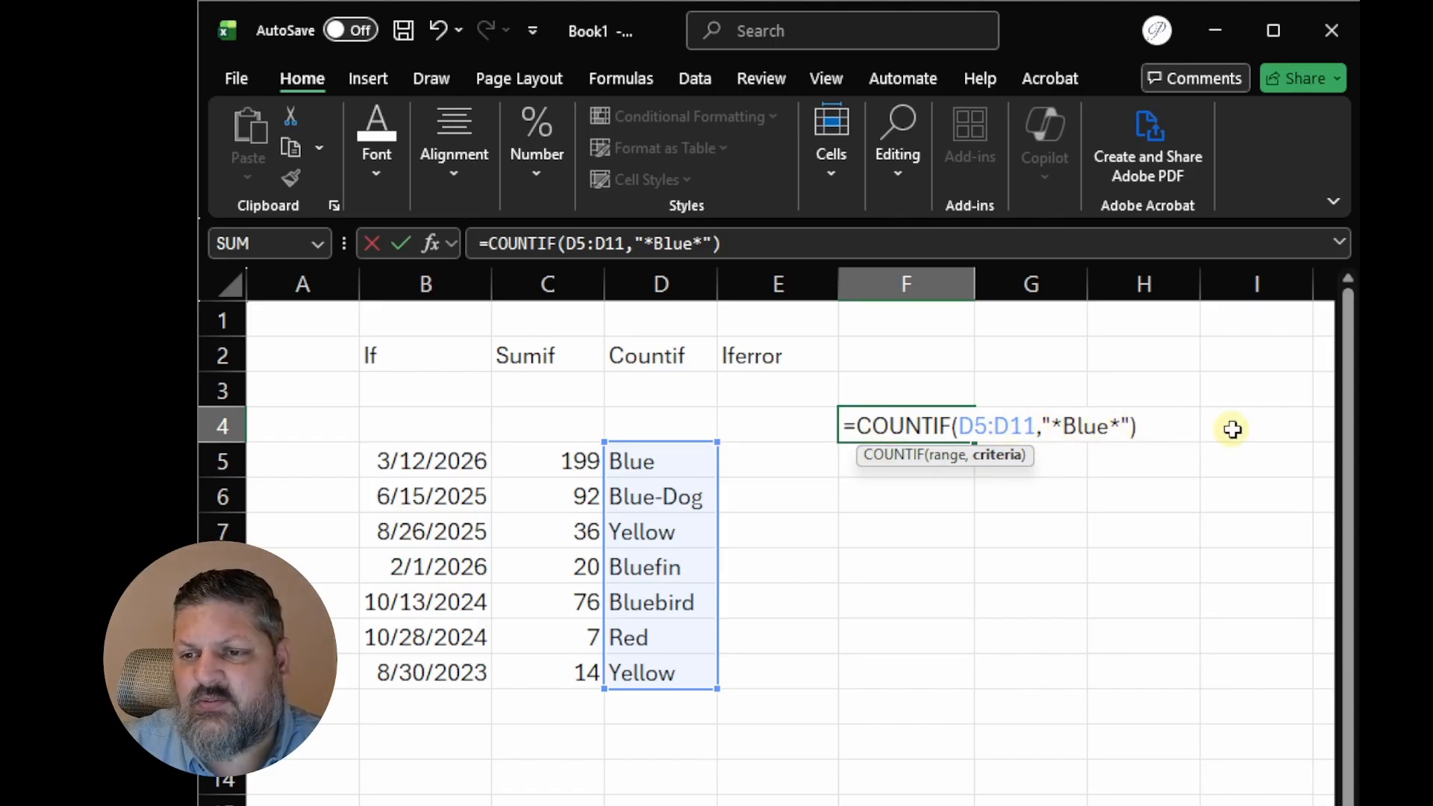
{"action": "key", "text": "Return"}
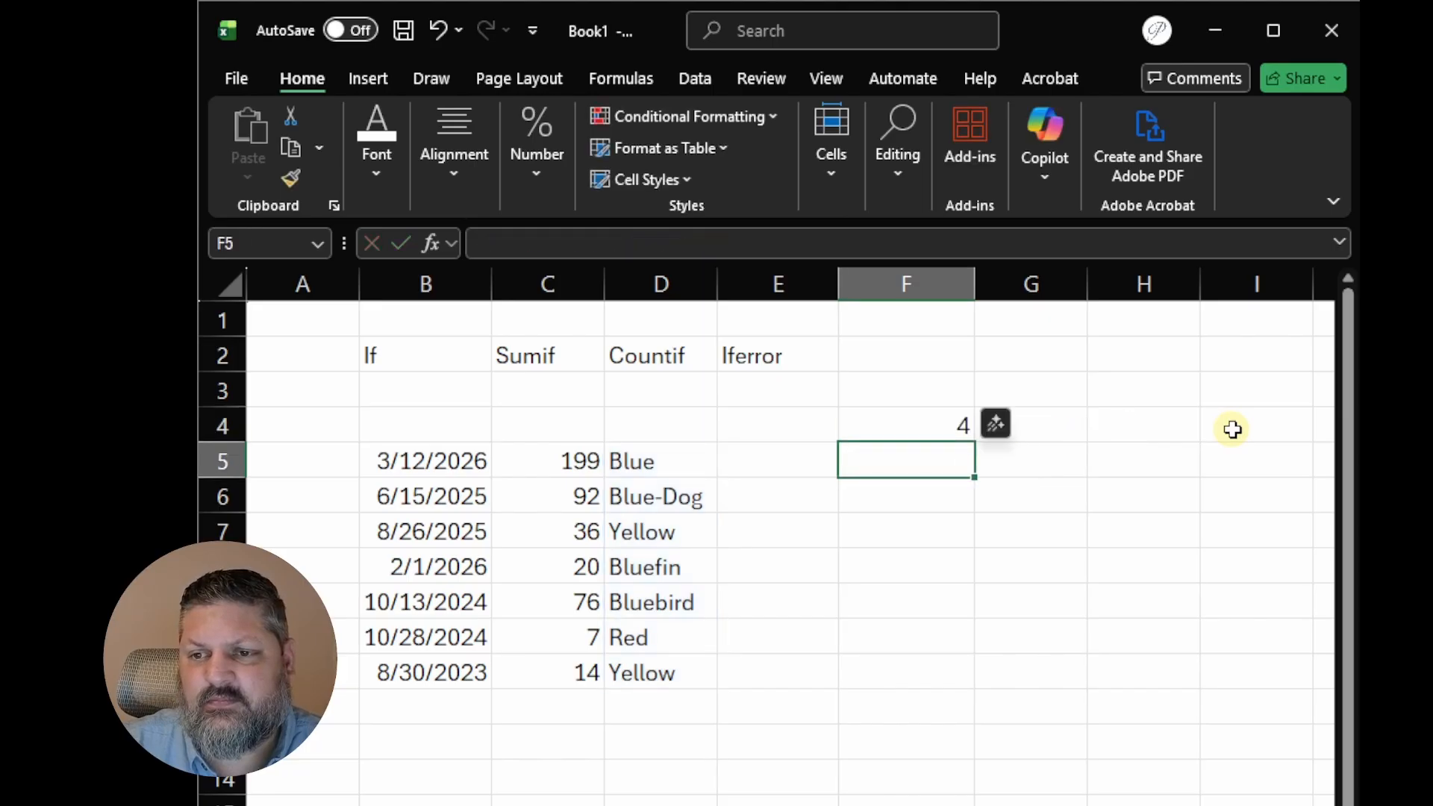
Review the entries containing Blue in D5, D6, D8 and D9, and change D5 to RedBlue
{"action": "left_click", "coordinate": [650, 462]}
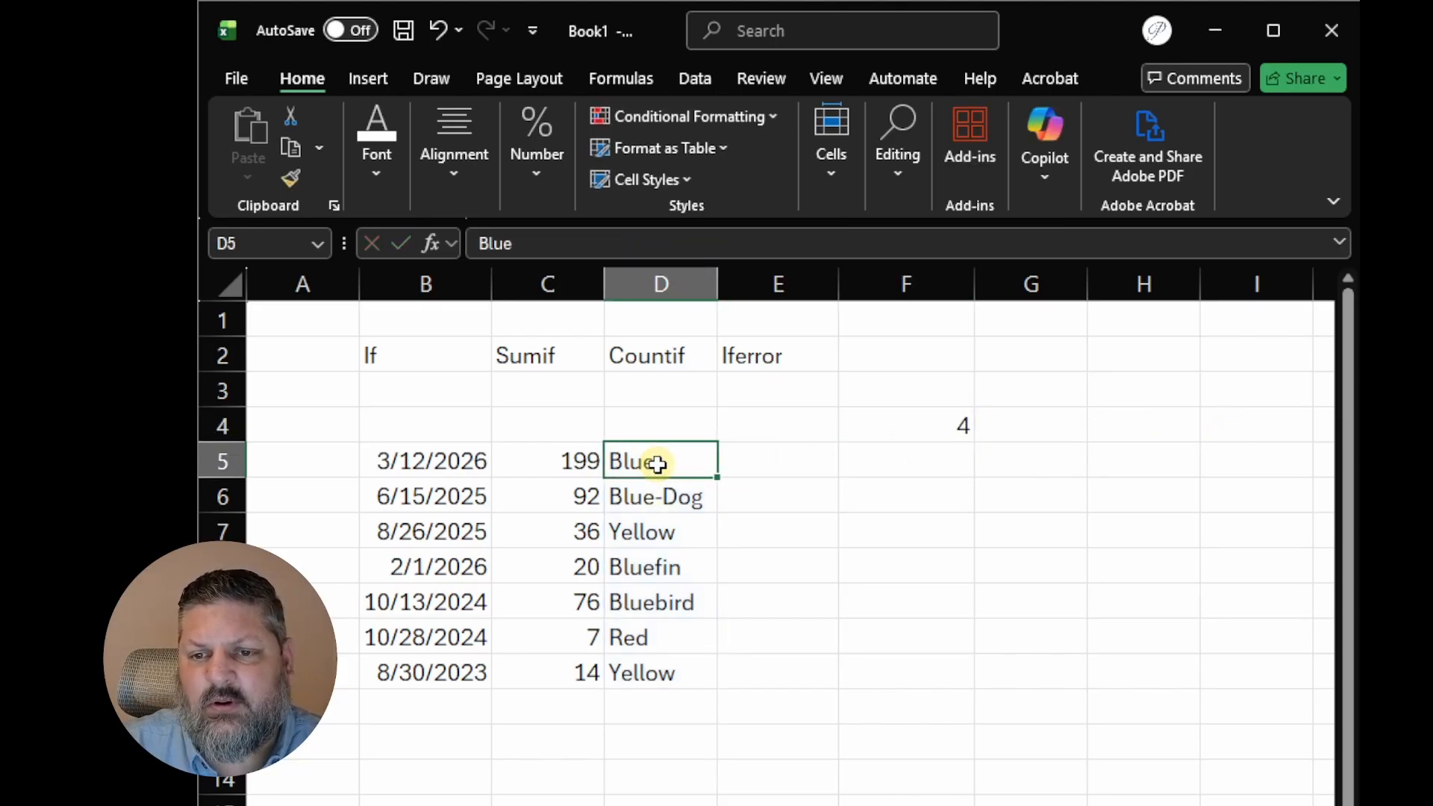
{"action": "left_click", "coordinate": [677, 499]}
{"action": "left_click", "coordinate": [679, 568]}
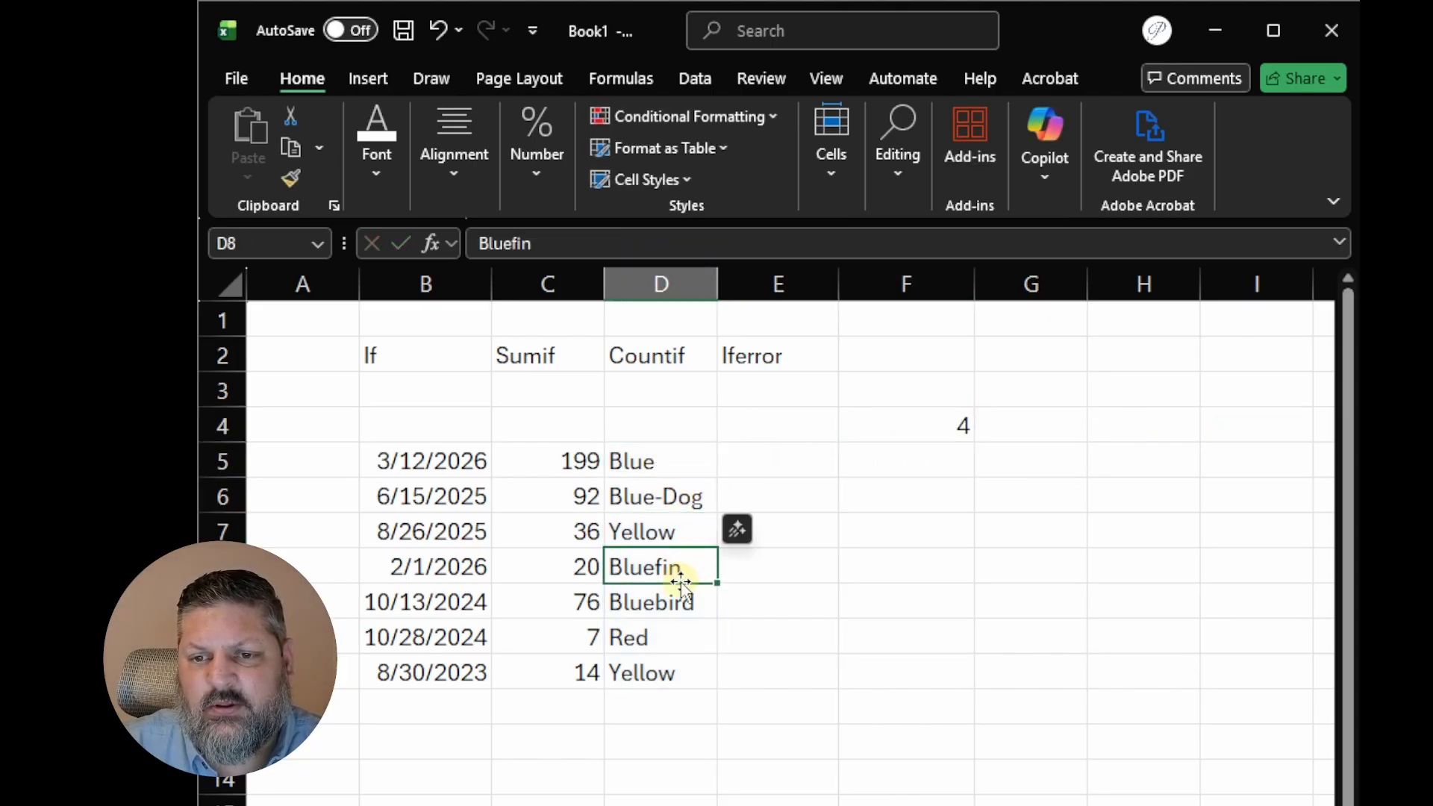
{"action": "left_click", "coordinate": [680, 602]}
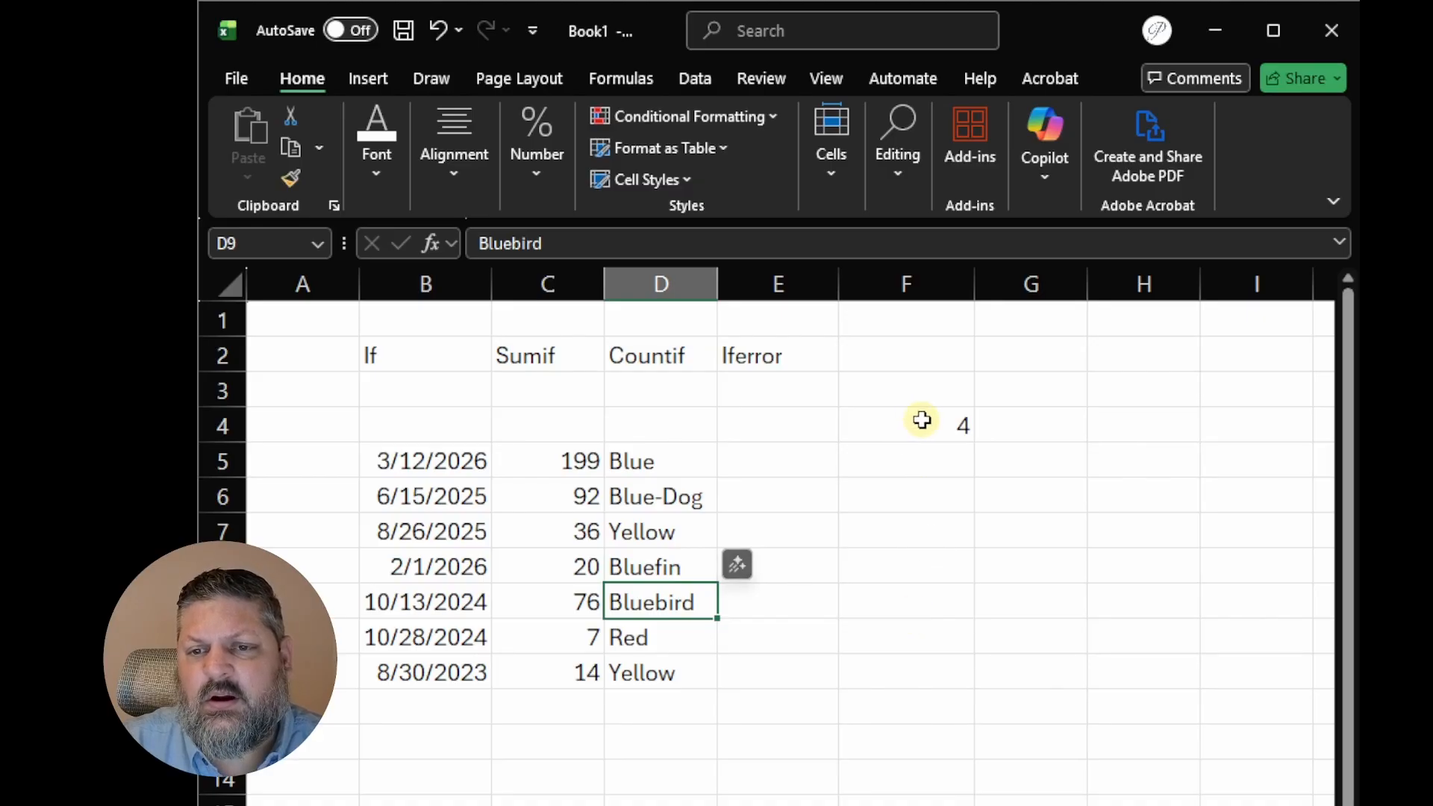
{"action": "double_click", "coordinate": [610, 461]}
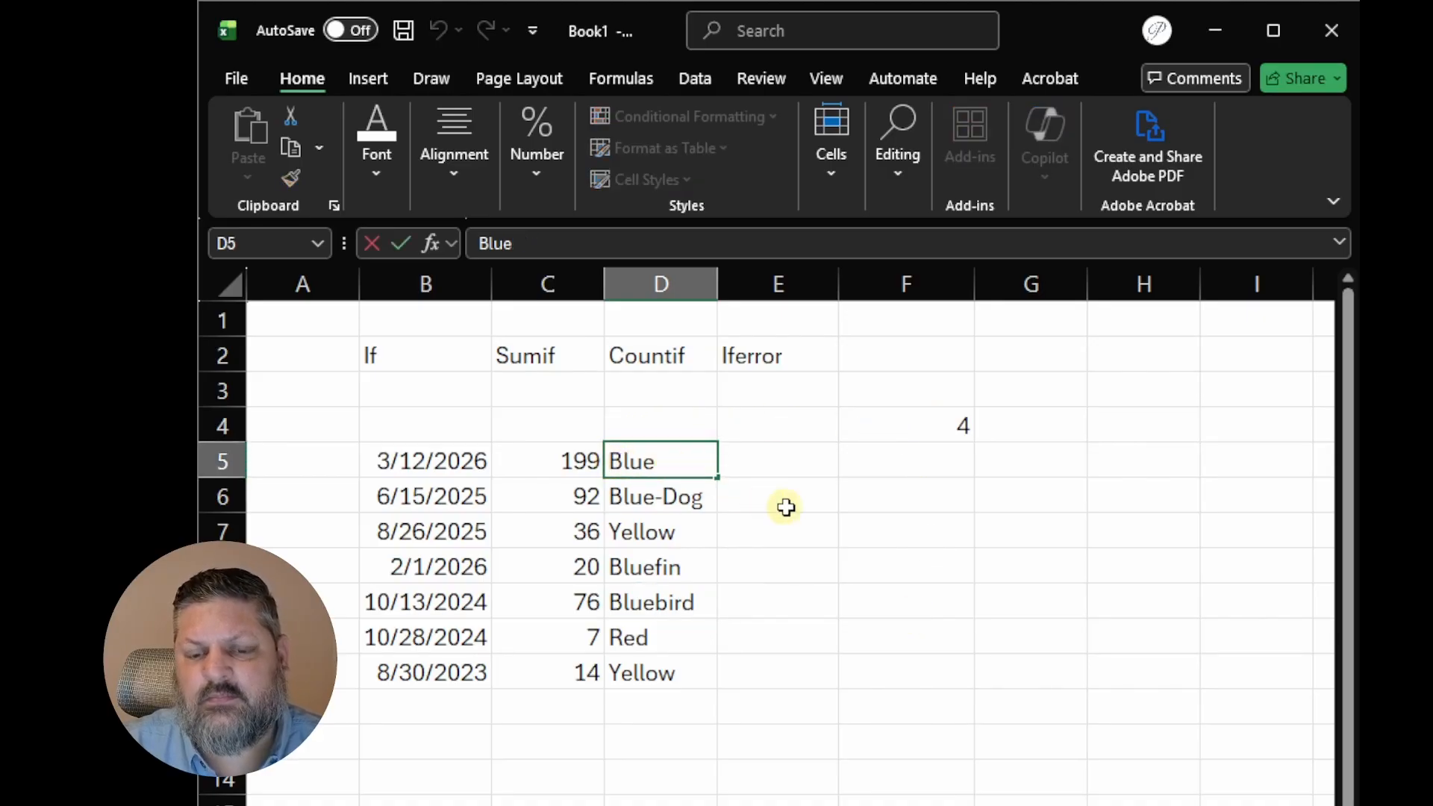
{"action": "type", "text": "Red"}
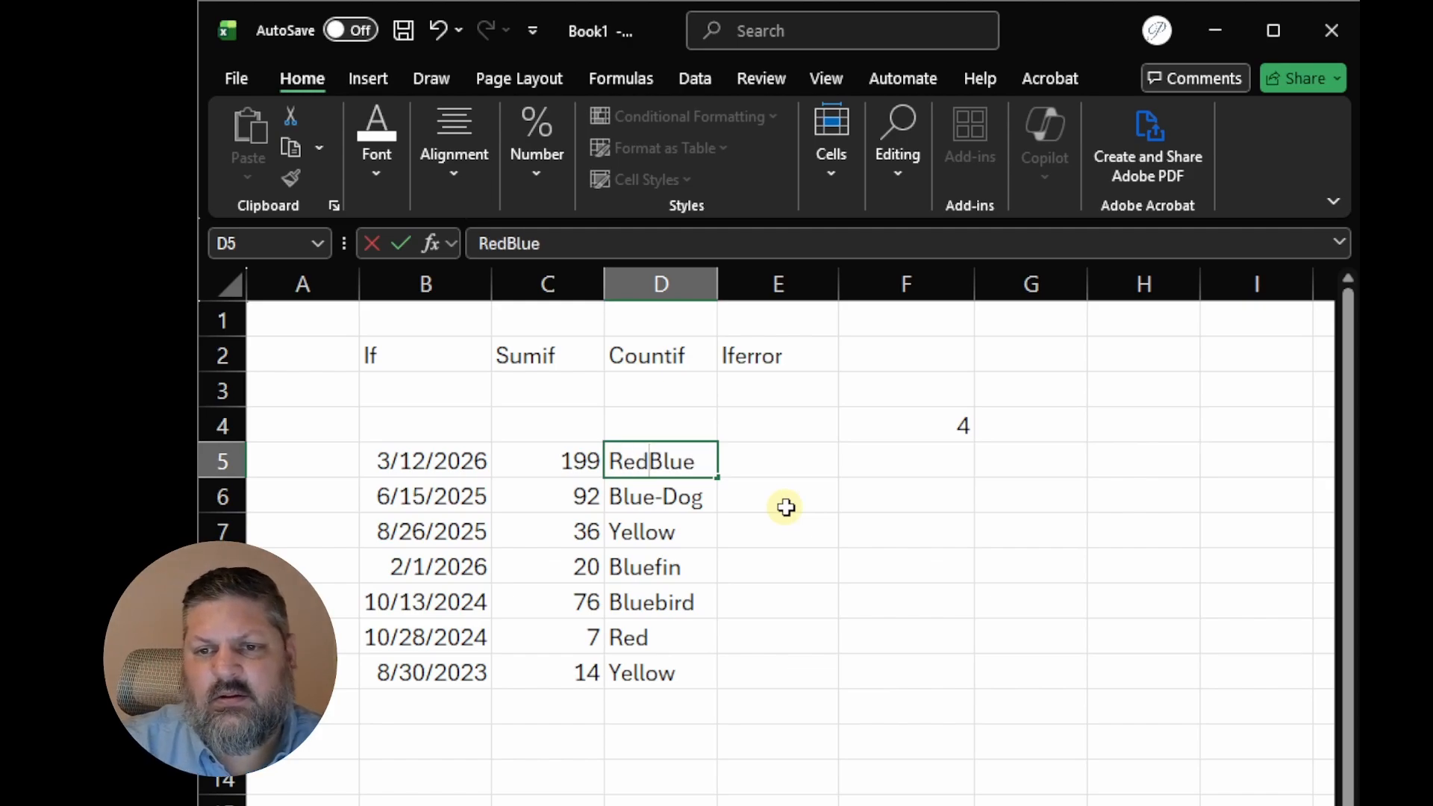
{"action": "left_click", "coordinate": [919, 505]}
{"action": "left_click", "coordinate": [679, 458]}
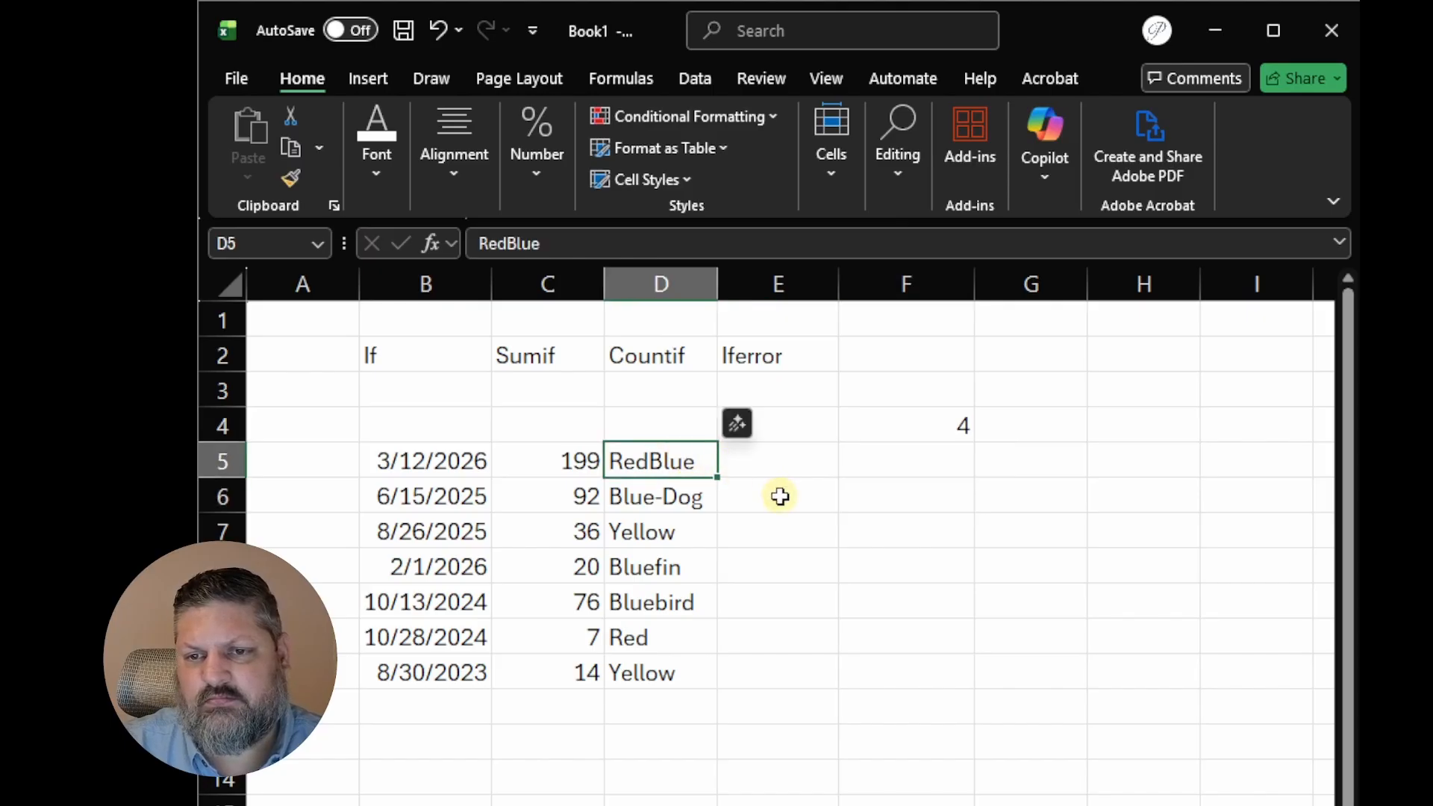
Change the criterion of the COUNTIF formula in F4 to "*Blue" by removing its trailing asterisk
{"action": "left_click", "coordinate": [910, 422]}
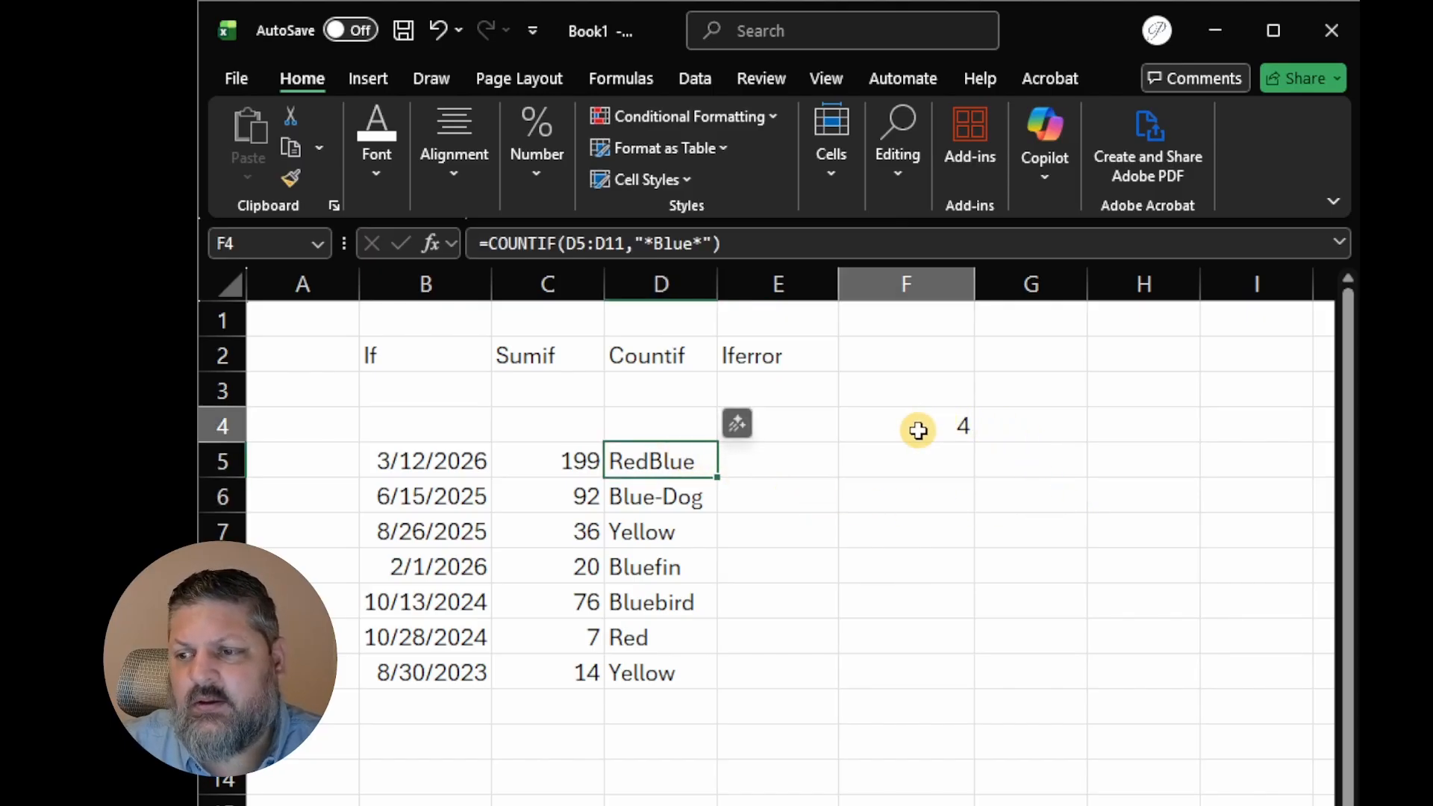
{"action": "left_click", "coordinate": [658, 243]}
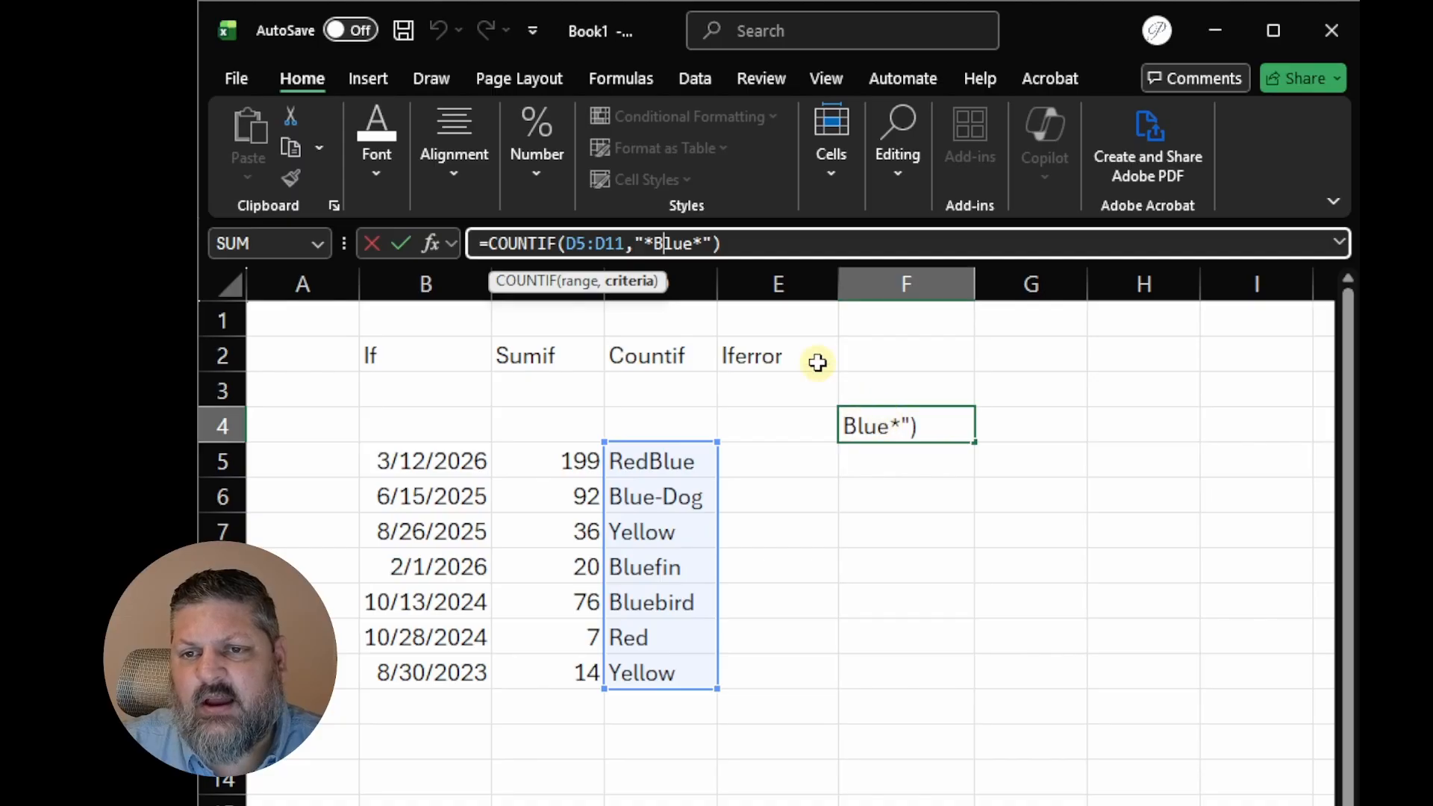
{"action": "key", "text": "Escape"}
{"action": "double_click", "coordinate": [911, 422]}
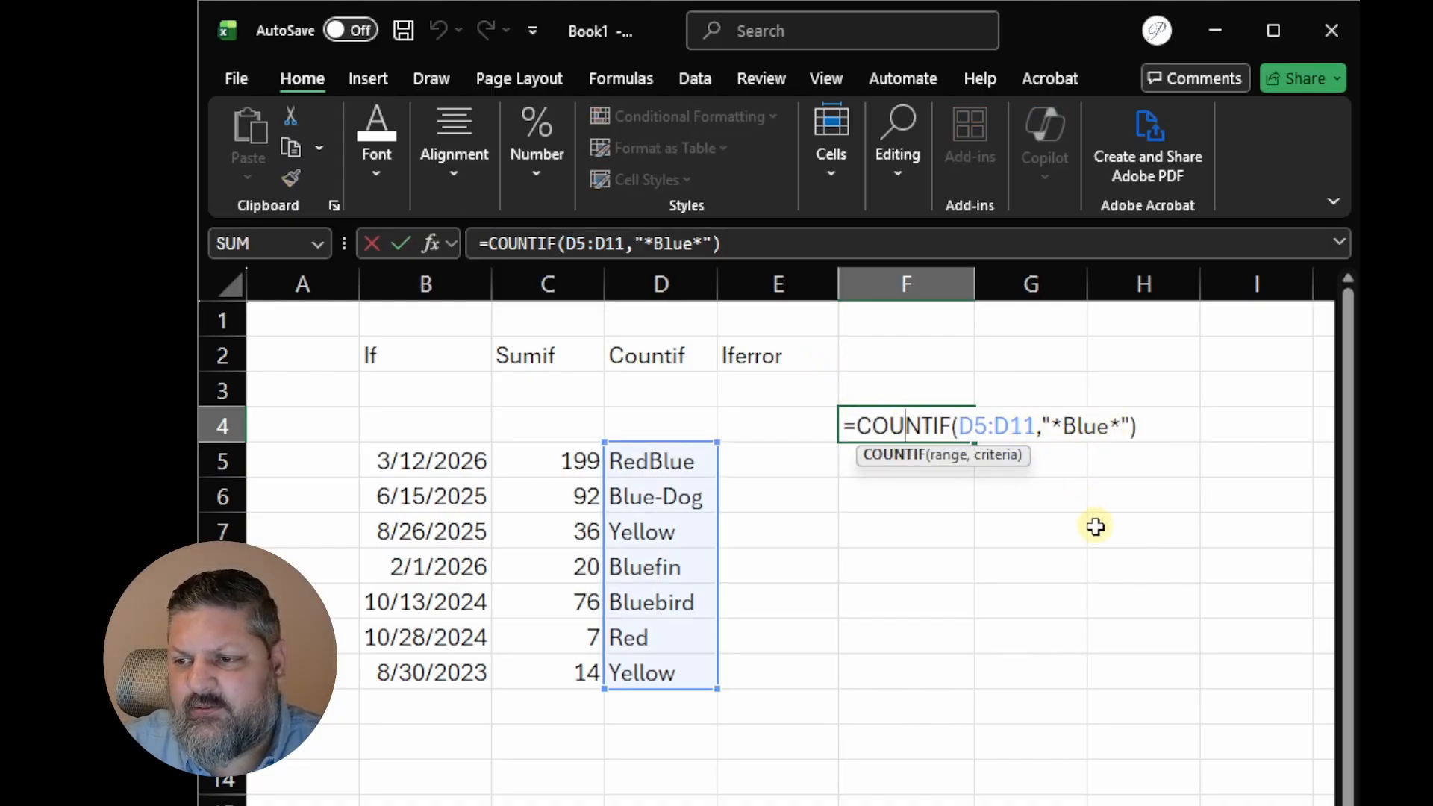
{"action": "left_click", "coordinate": [1111, 427]}
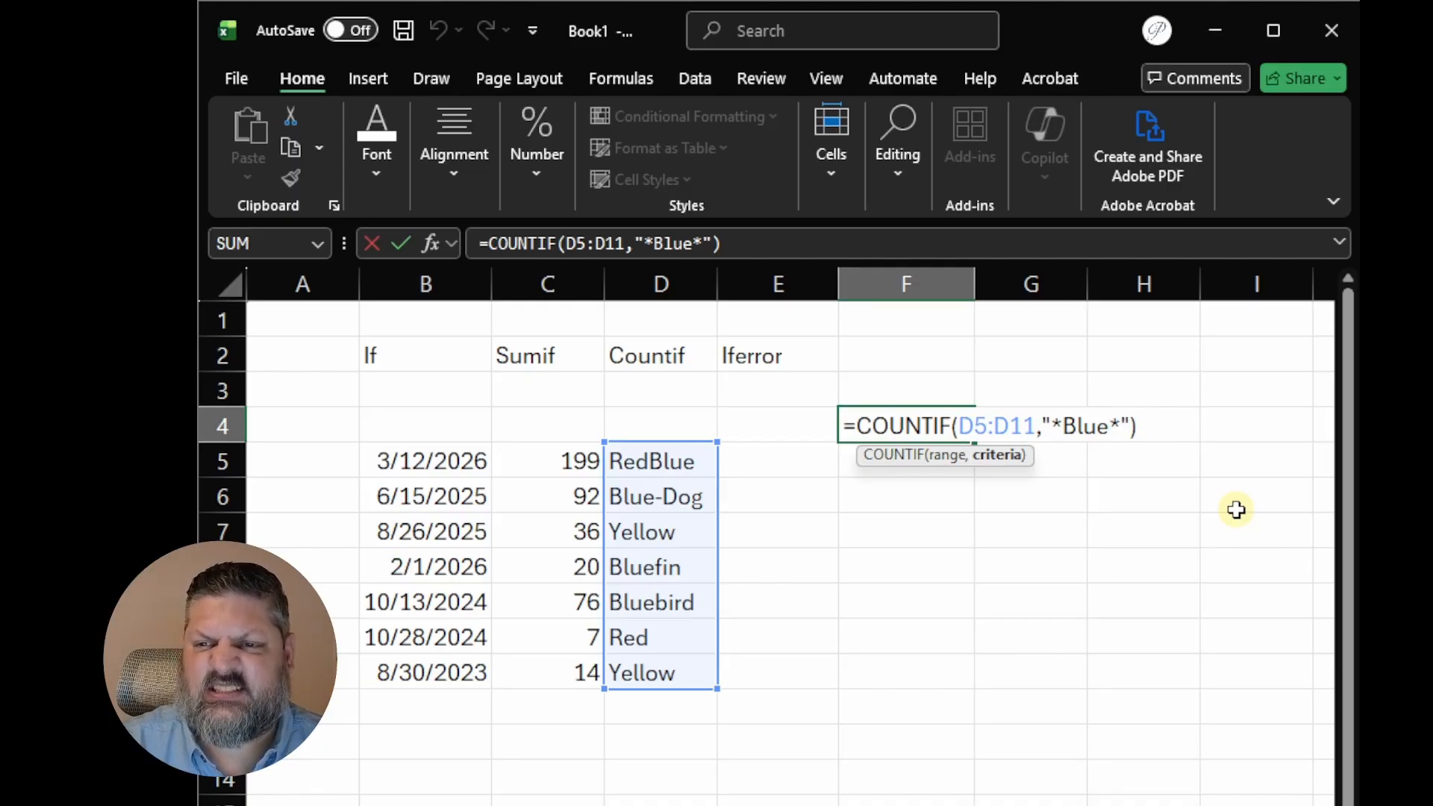
{"action": "key", "text": "BackSpace"}
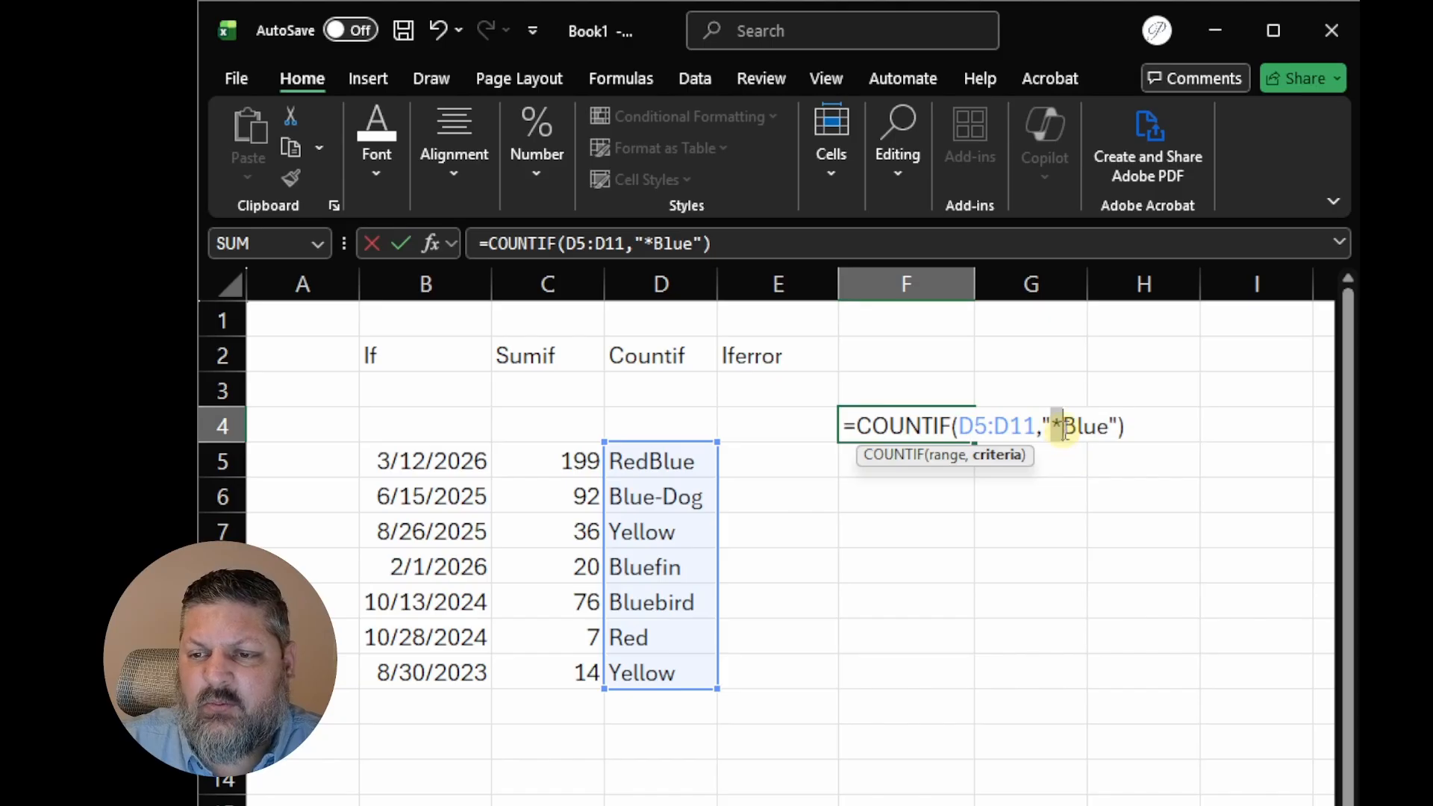
{"action": "left_click_drag", "start_coordinate": [1107, 426], "coordinate": [1138, 426]}
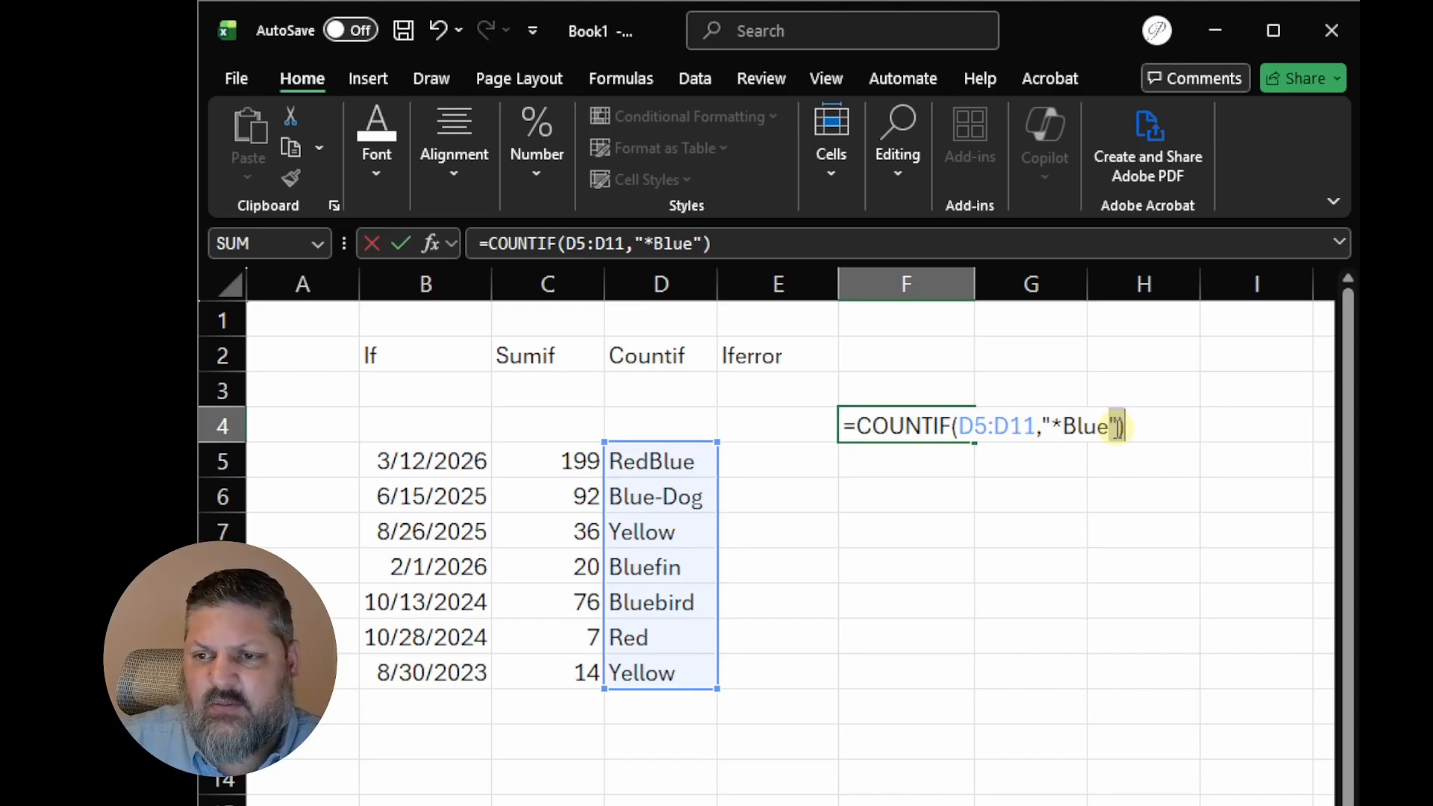
{"action": "left_click", "coordinate": [1142, 434]}
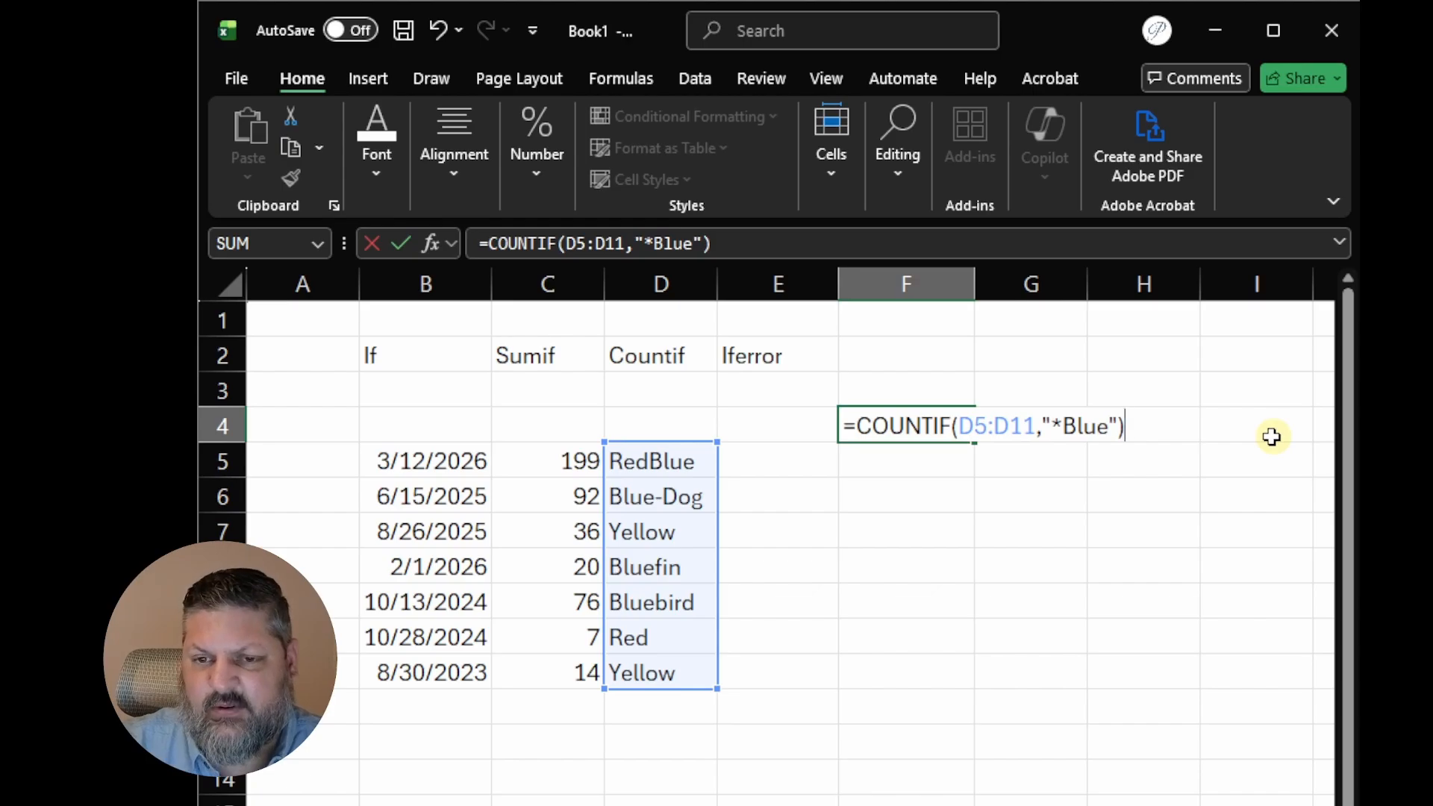
{"action": "key", "text": "Return"}
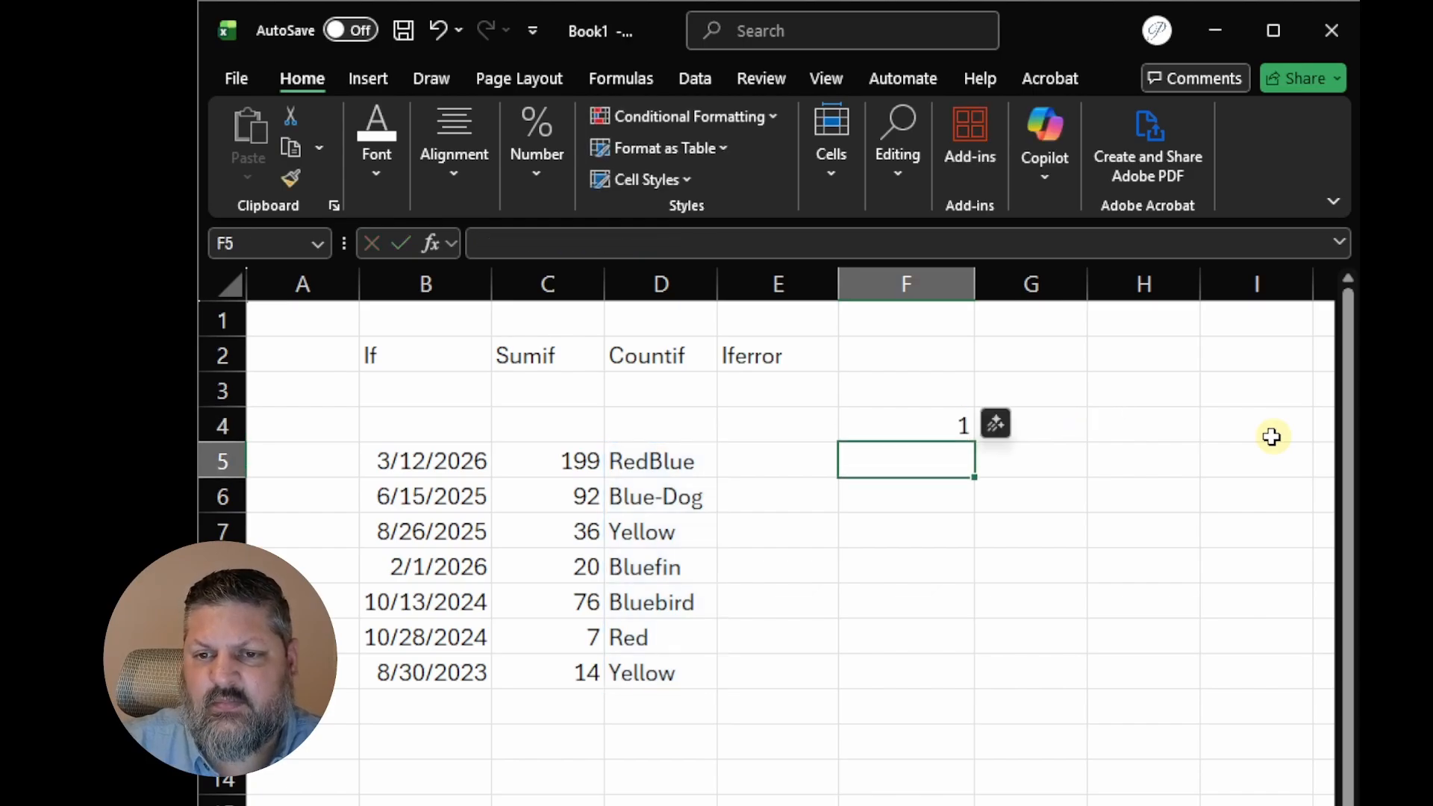
Compare the entries in column D with the leading-asterisk criterion of the COUNTIF formula in F4
{"action": "left_click", "coordinate": [898, 426]}
{"action": "left_click", "coordinate": [696, 458]}
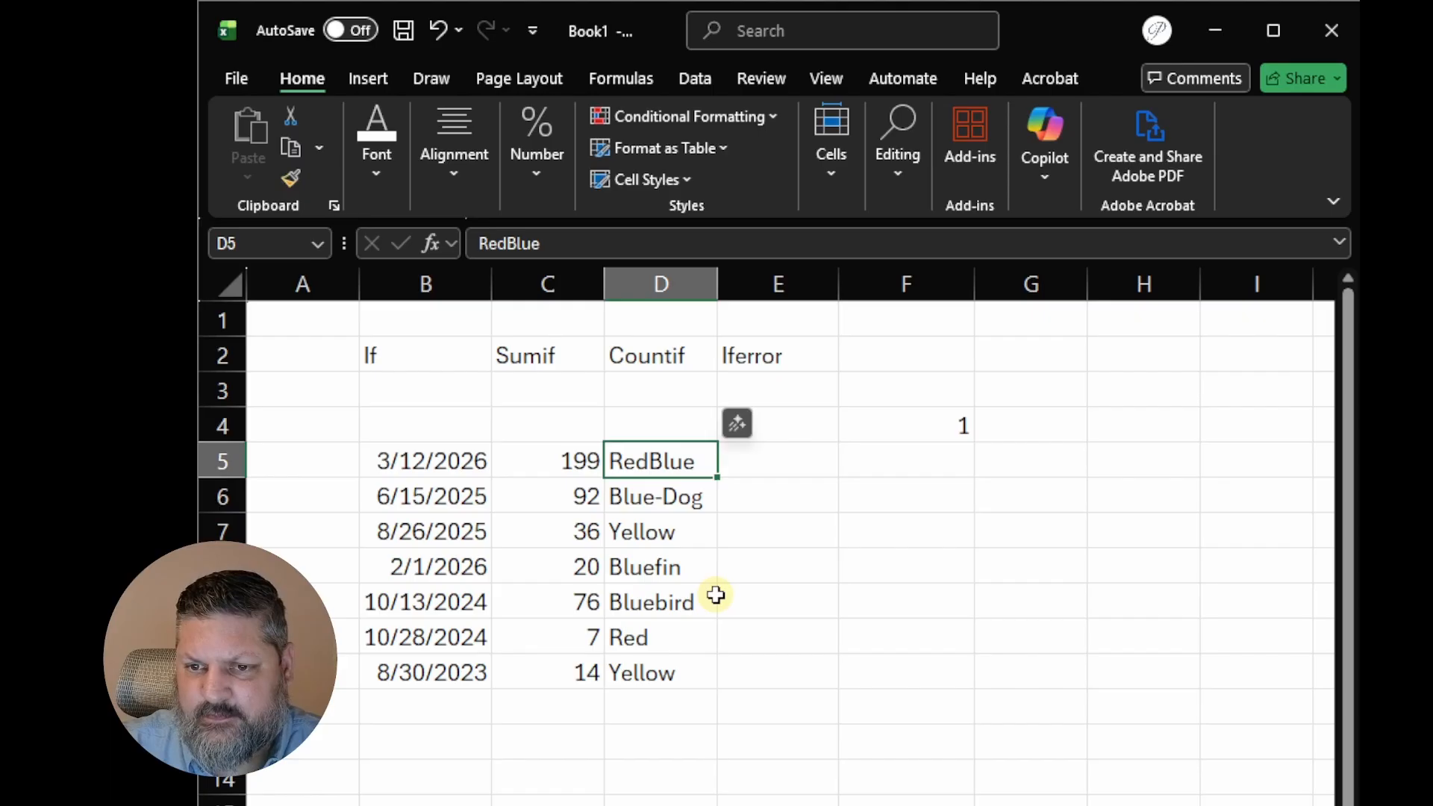
{"action": "double_click", "coordinate": [914, 428]}
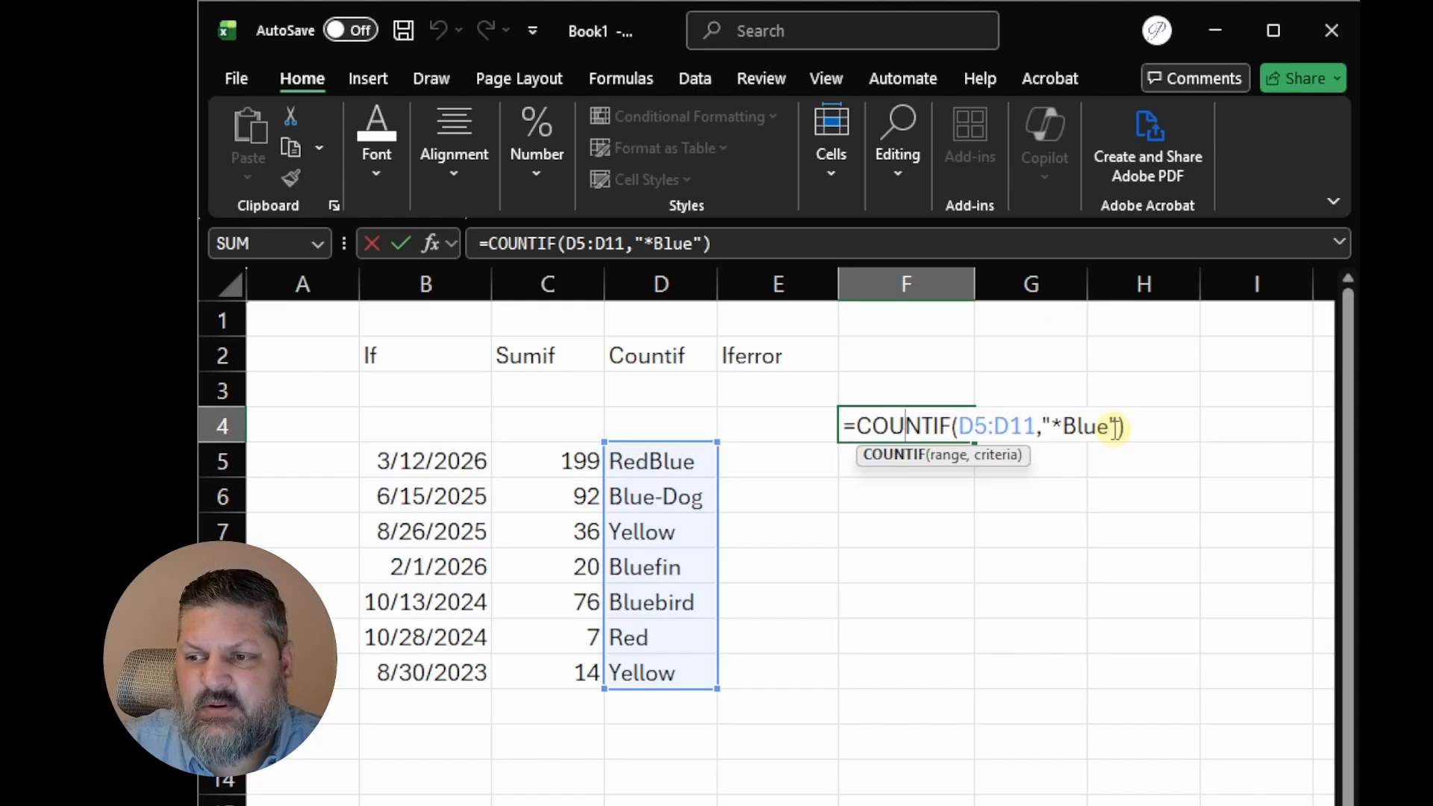
{"action": "left_click", "coordinate": [1052, 425]}
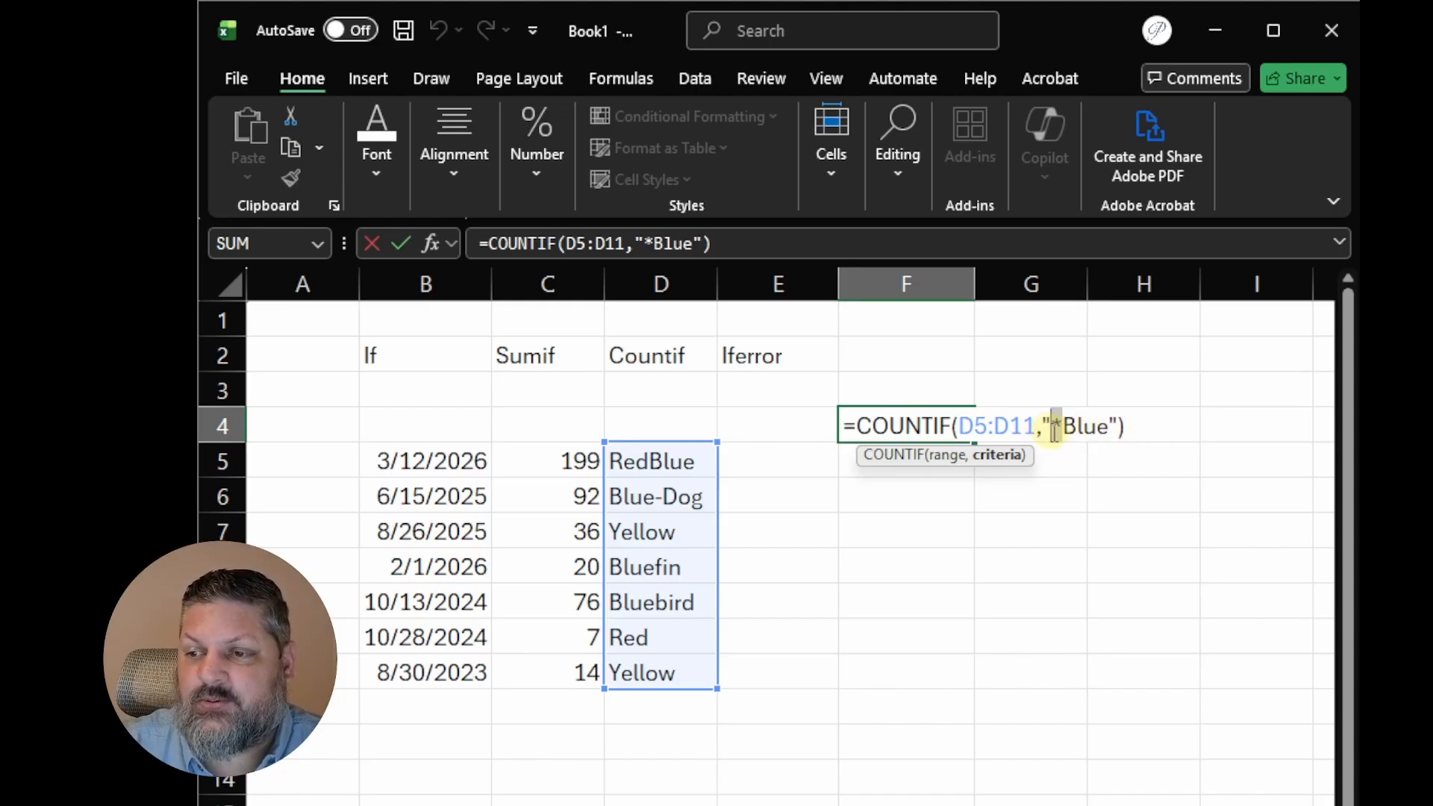
{"action": "left_click", "coordinate": [1157, 422]}
{"action": "left_click", "coordinate": [1093, 626]}
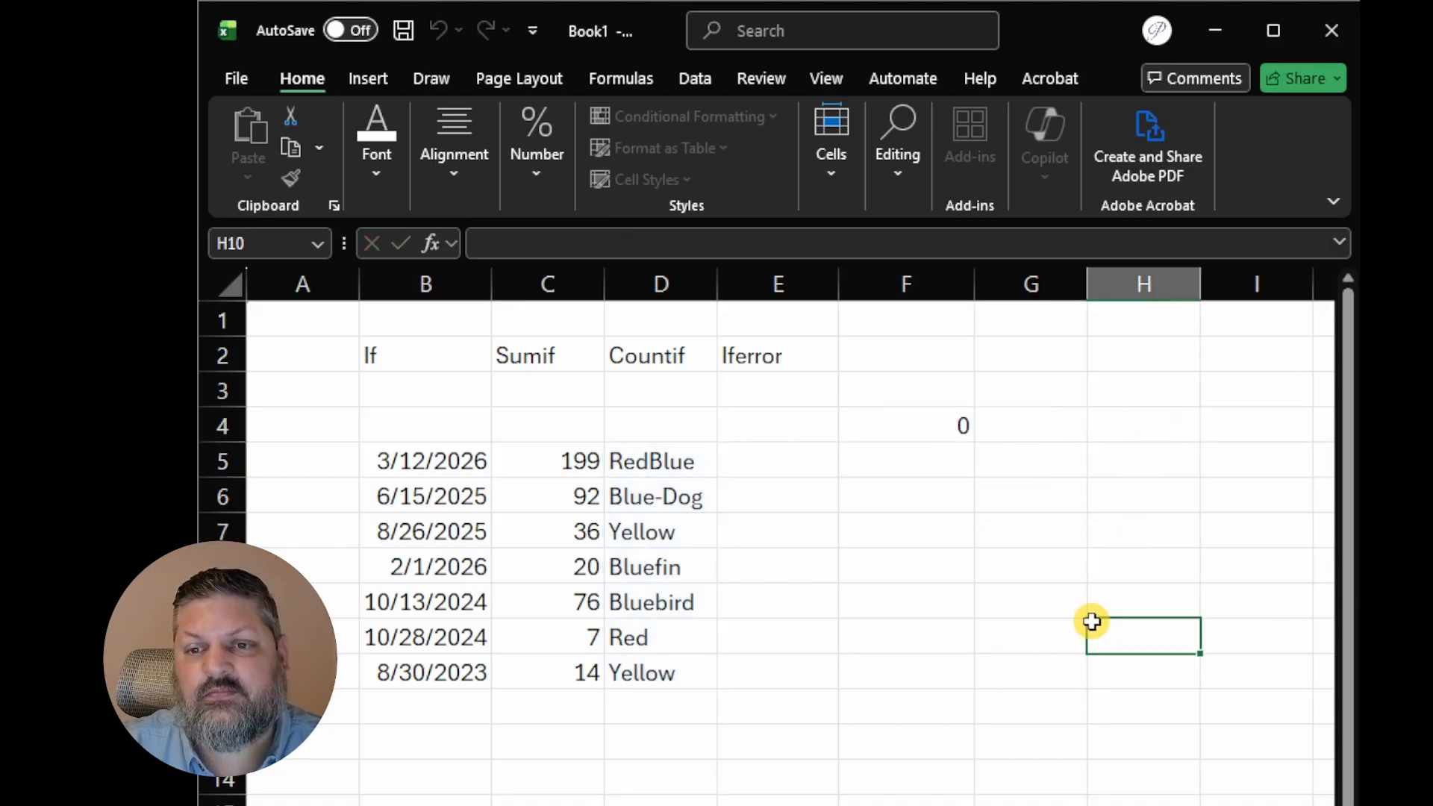
{"action": "left_click", "coordinate": [928, 431]}
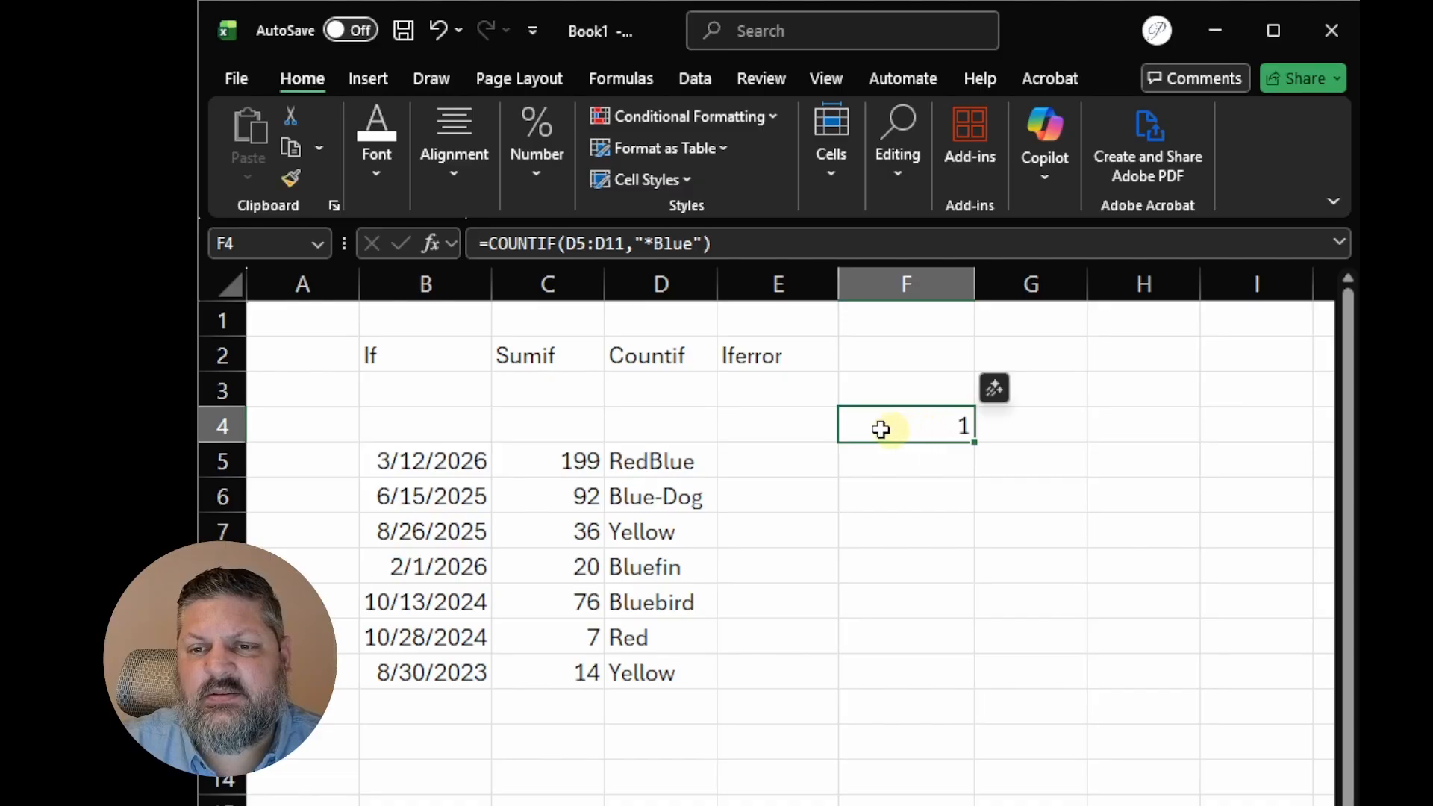
Look over the numbers in C5:C11, the dates in B5:B11 and the function headings in B2:E2
{"action": "left_click_drag", "start_coordinate": [552, 461], "coordinate": [555, 663]}
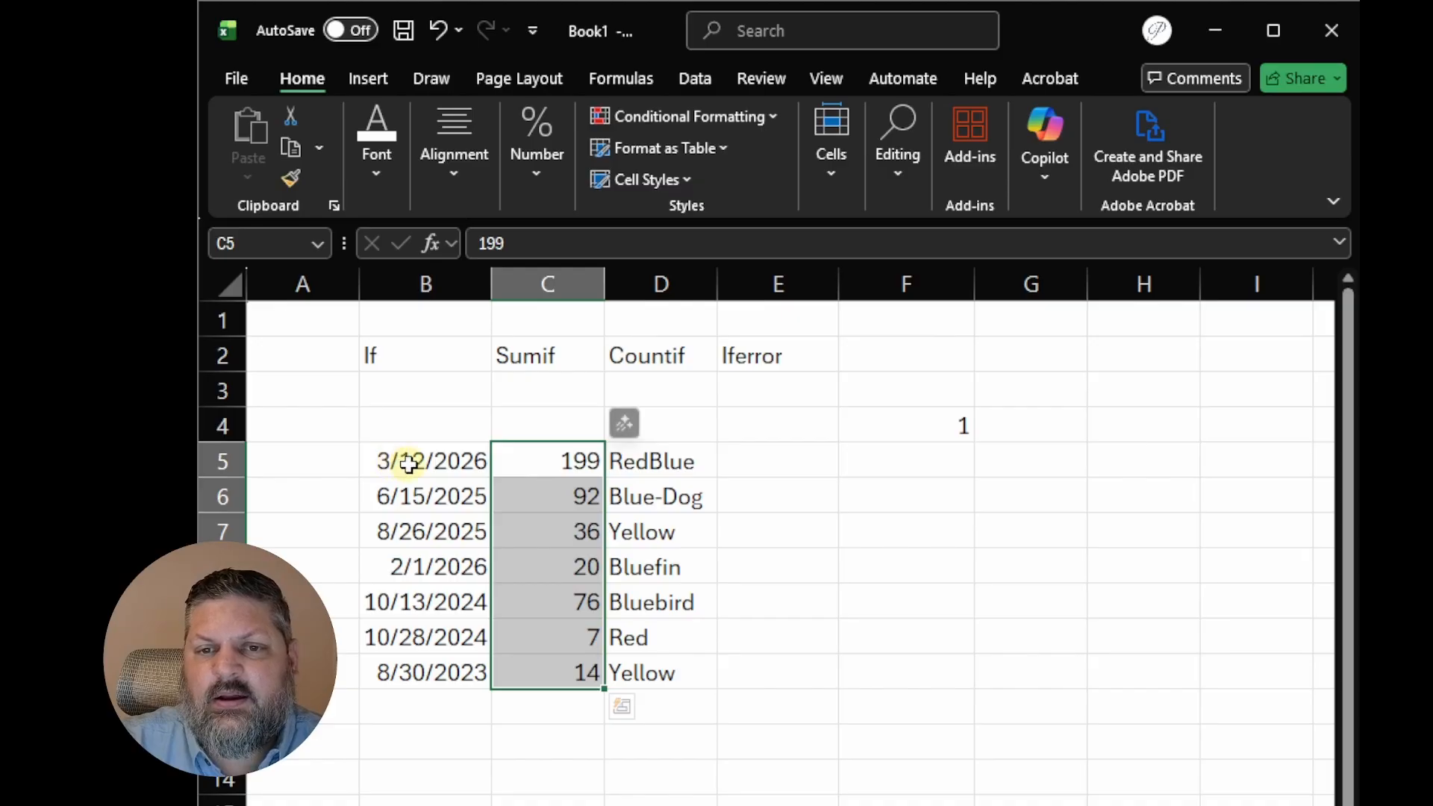
{"action": "left_click_drag", "start_coordinate": [406, 460], "coordinate": [404, 659]}
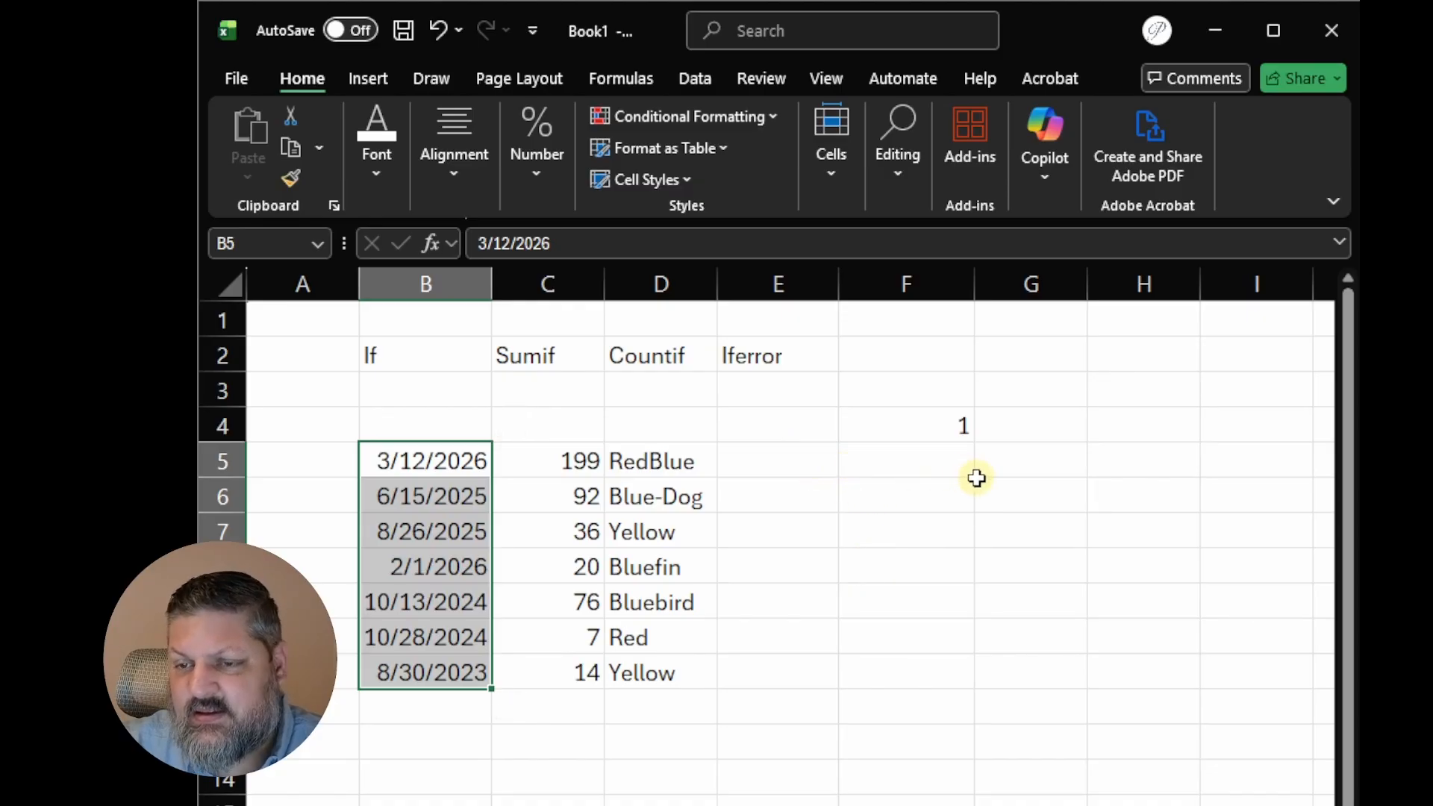
{"action": "left_click", "coordinate": [906, 434]}
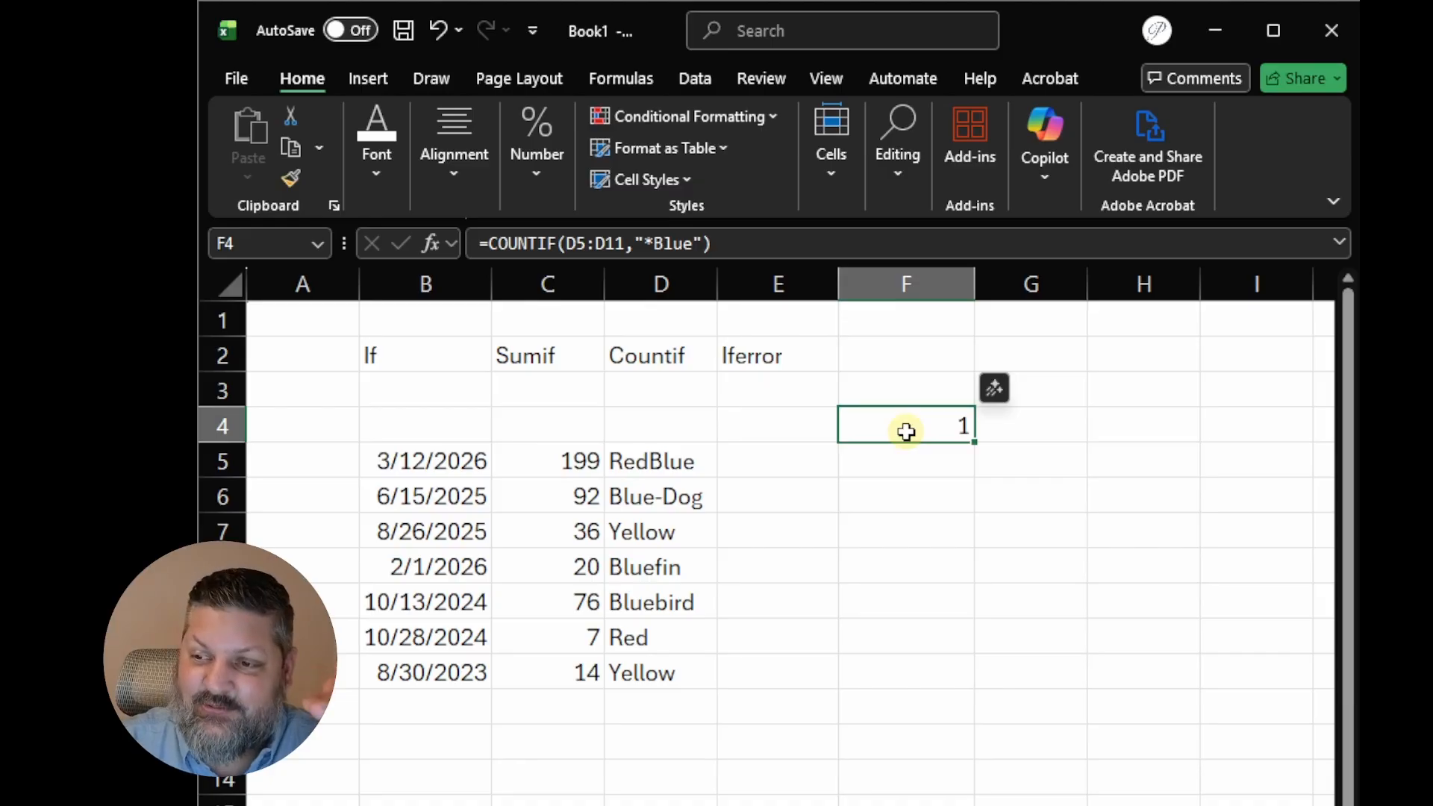
{"action": "left_click_drag", "start_coordinate": [400, 355], "coordinate": [768, 356]}
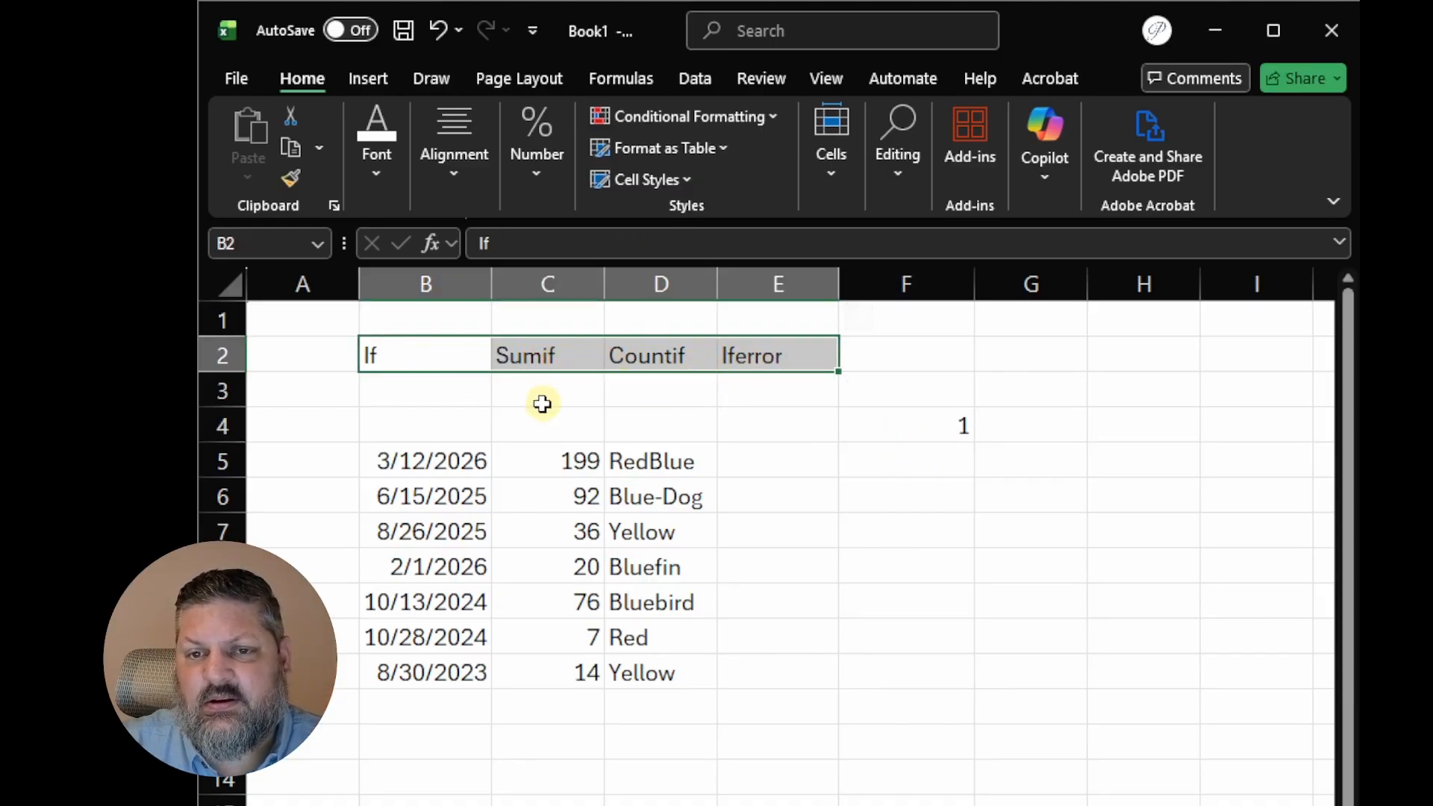
{"action": "left_click", "coordinate": [410, 361]}
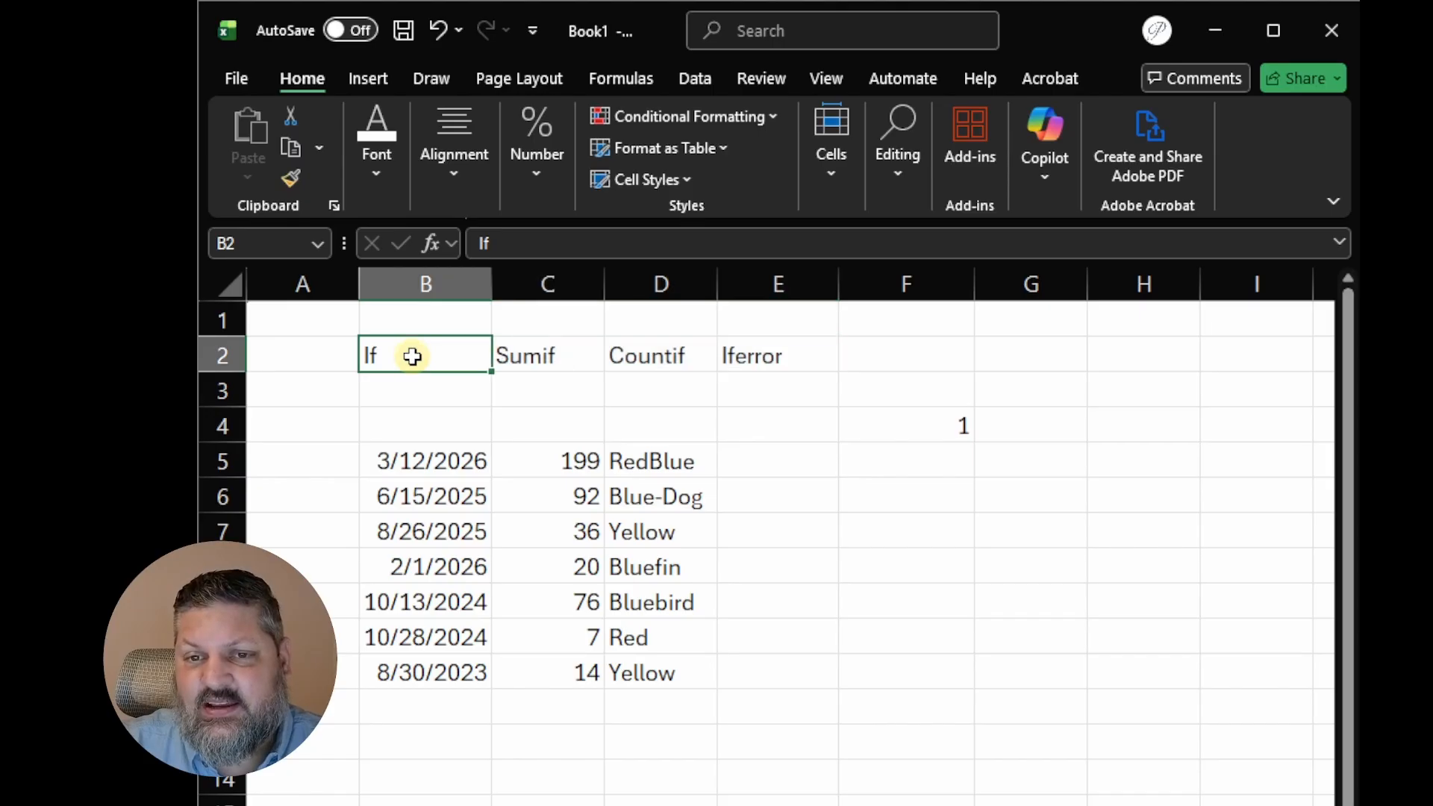
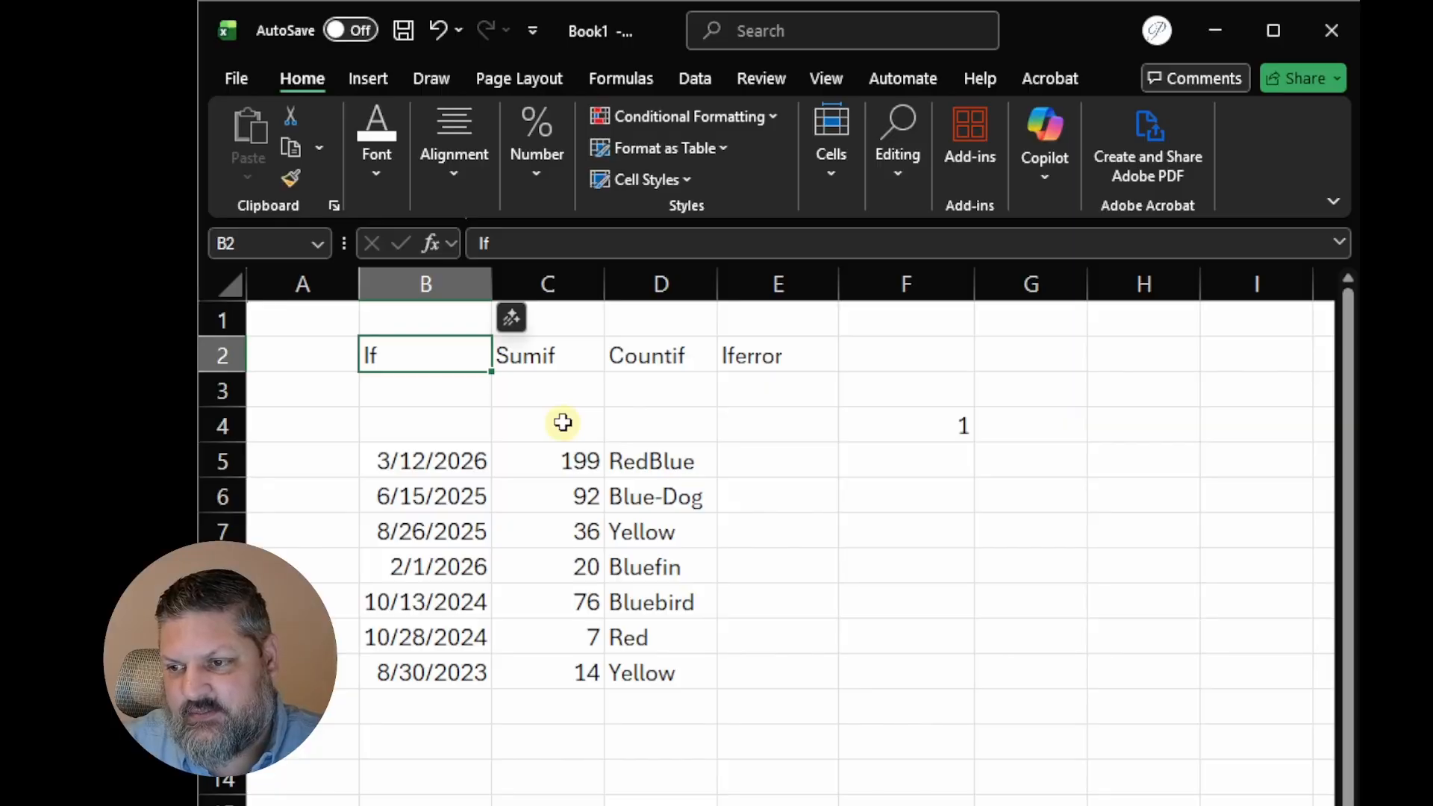
Clear the COUNTIF formula from F4 and enter the text values A in E5 and B in E6
{"action": "left_click", "coordinate": [897, 438]}
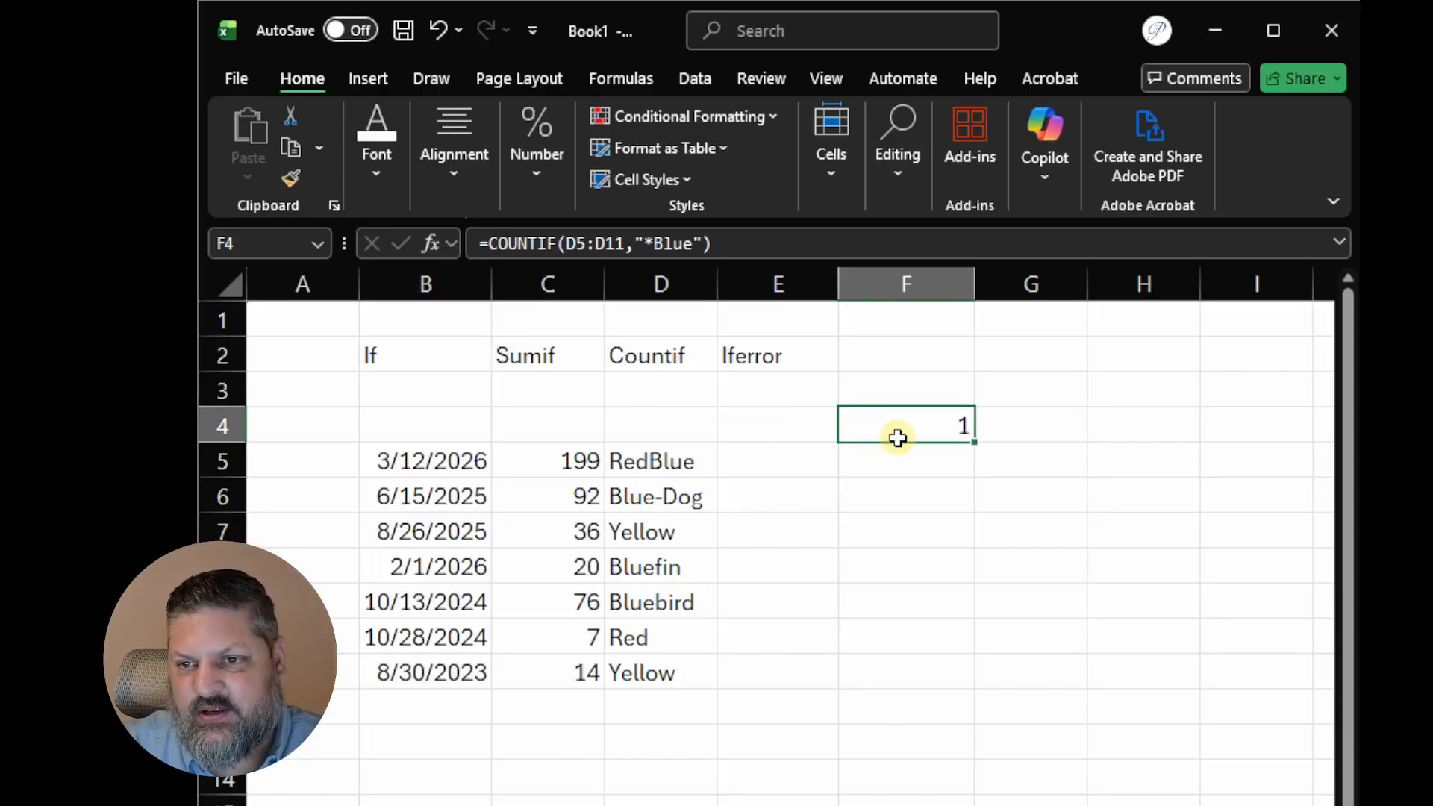
{"action": "key", "text": "Delete"}
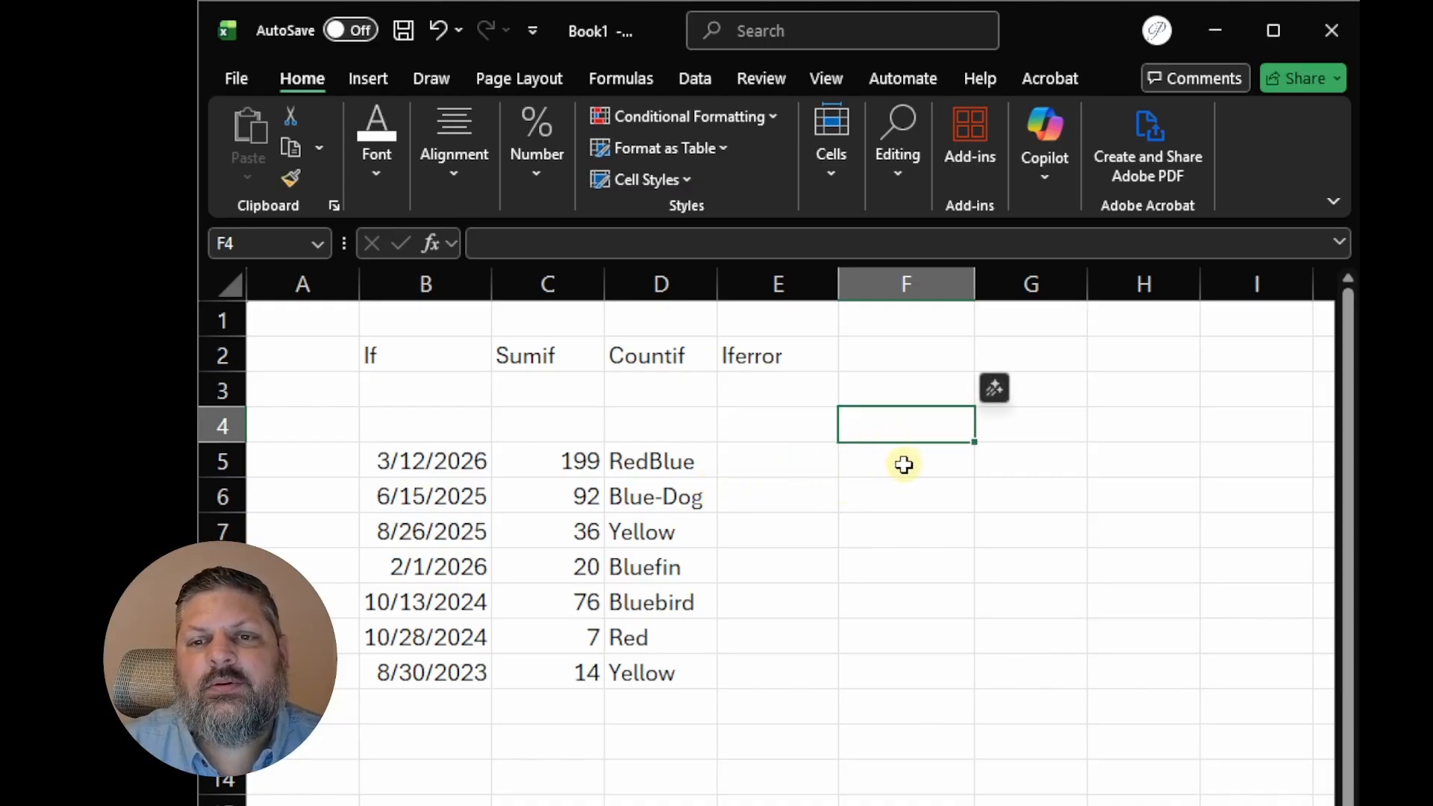
{"action": "left_click", "coordinate": [790, 467]}
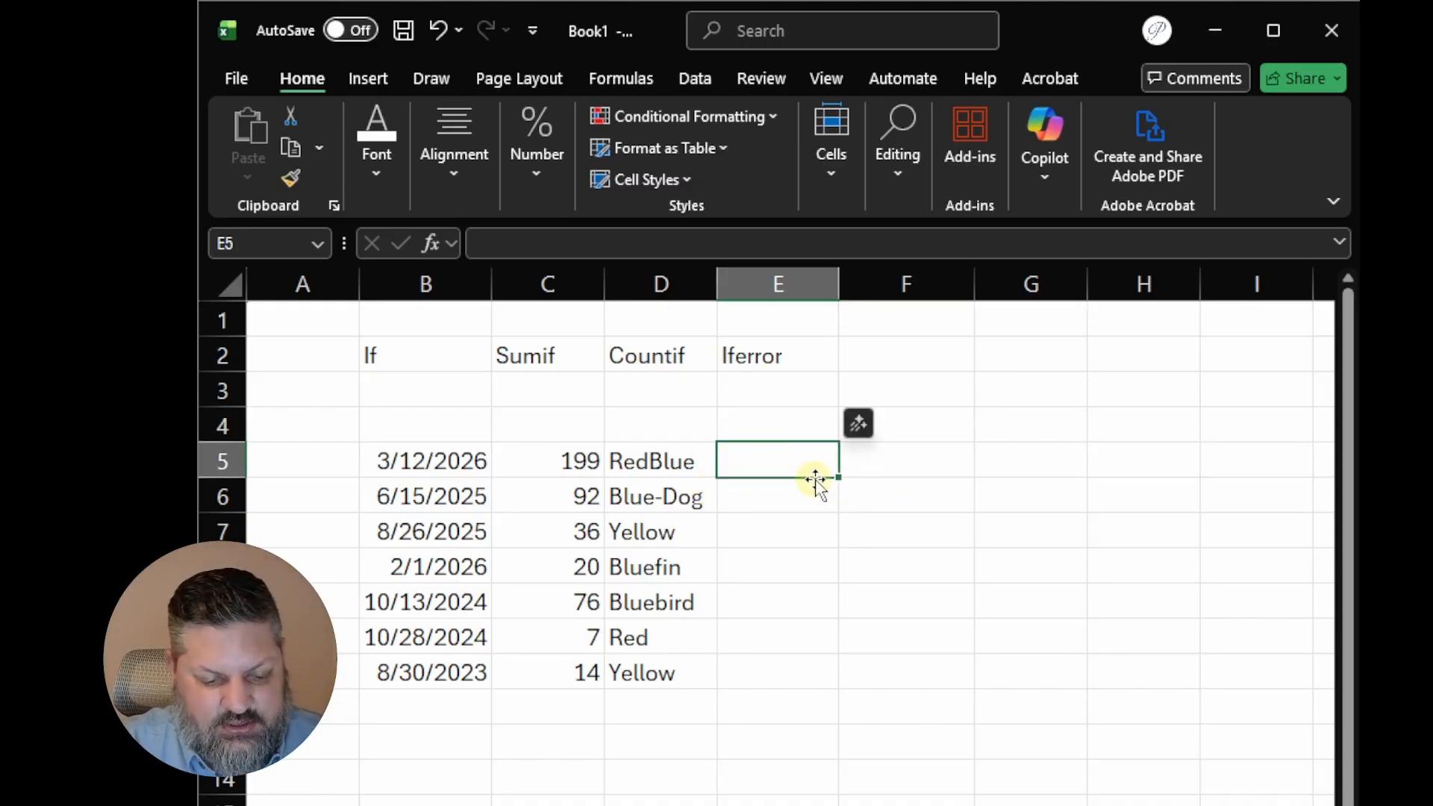
{"action": "type", "text": "A"}
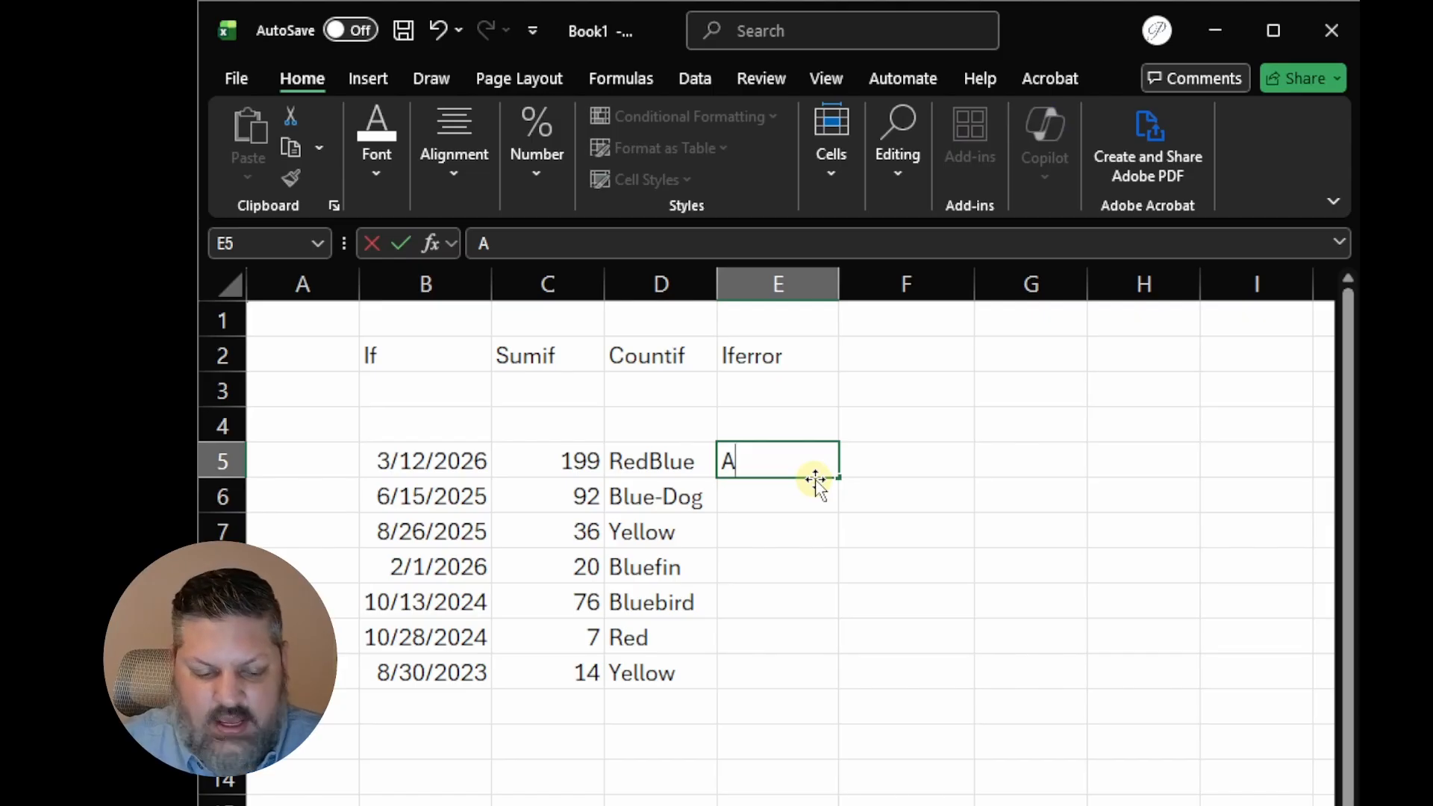
{"action": "key", "text": "Return"}
{"action": "type", "text": "B"}
{"action": "key", "text": "Return"}
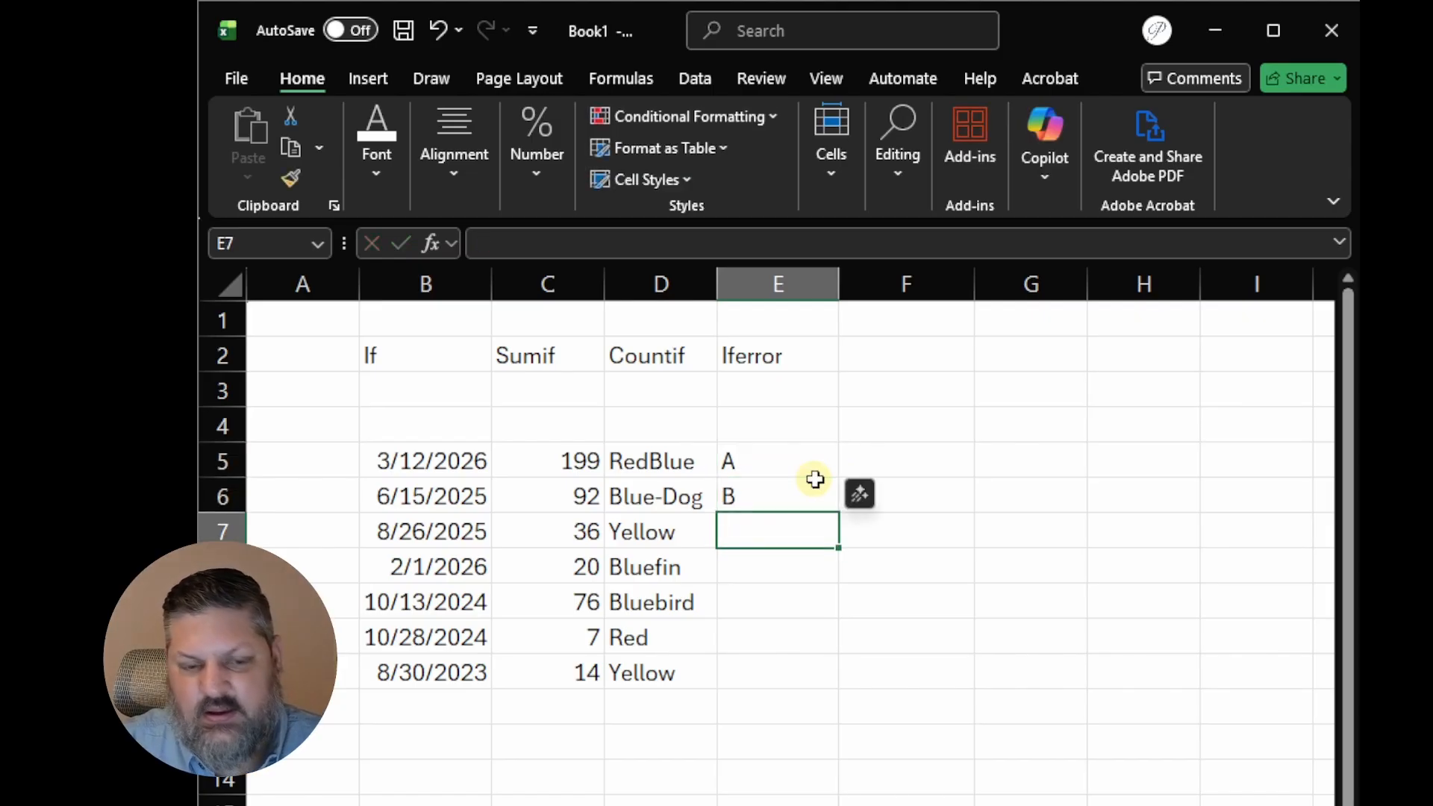
Fill E7 to E11 under the Iferror heading with the numbers 23, 28, 87, 91 and 0
{"action": "type", "text": "23"}
{"action": "key", "text": "Return"}
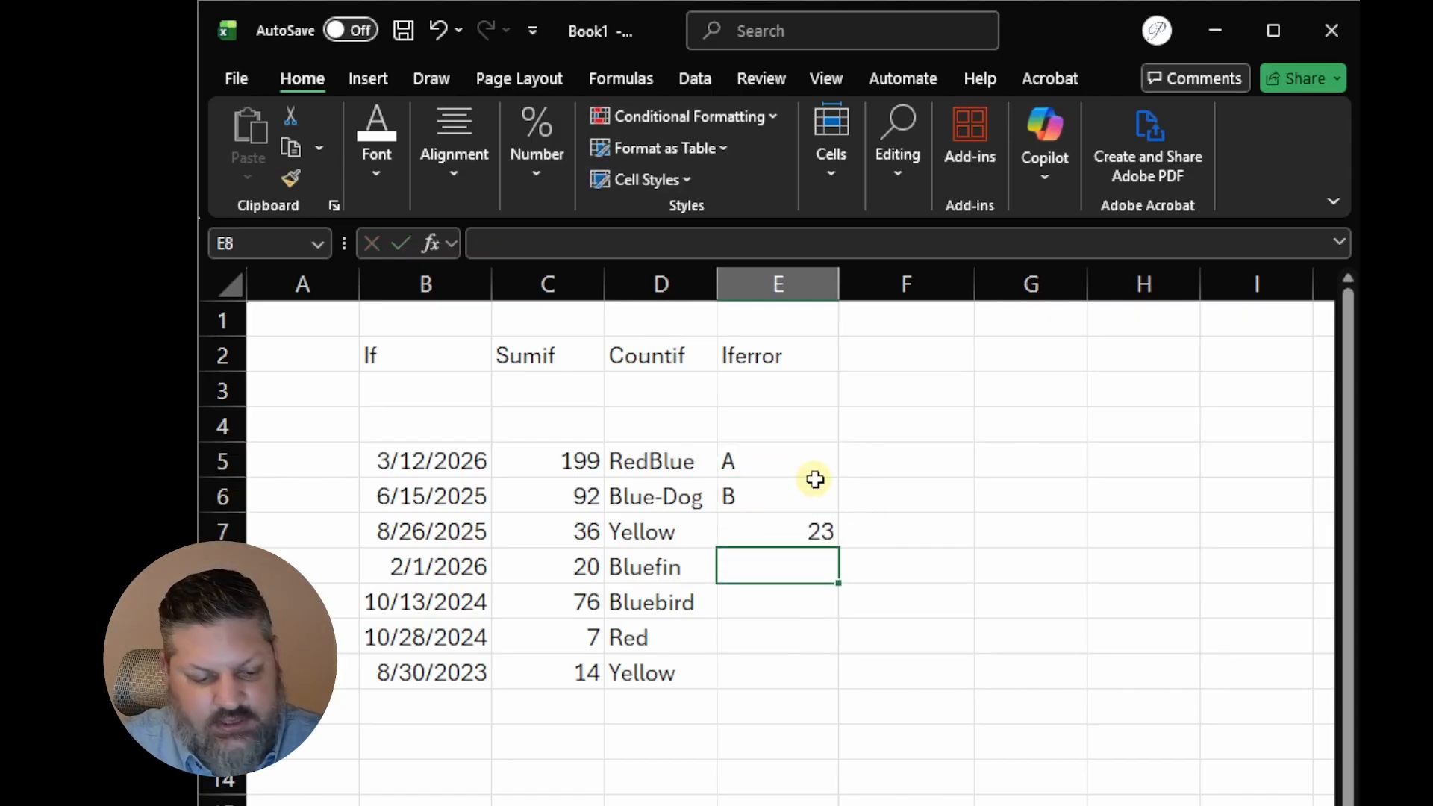
{"action": "type", "text": "28"}
{"action": "key", "text": "Return"}
{"action": "type", "text": "8"}
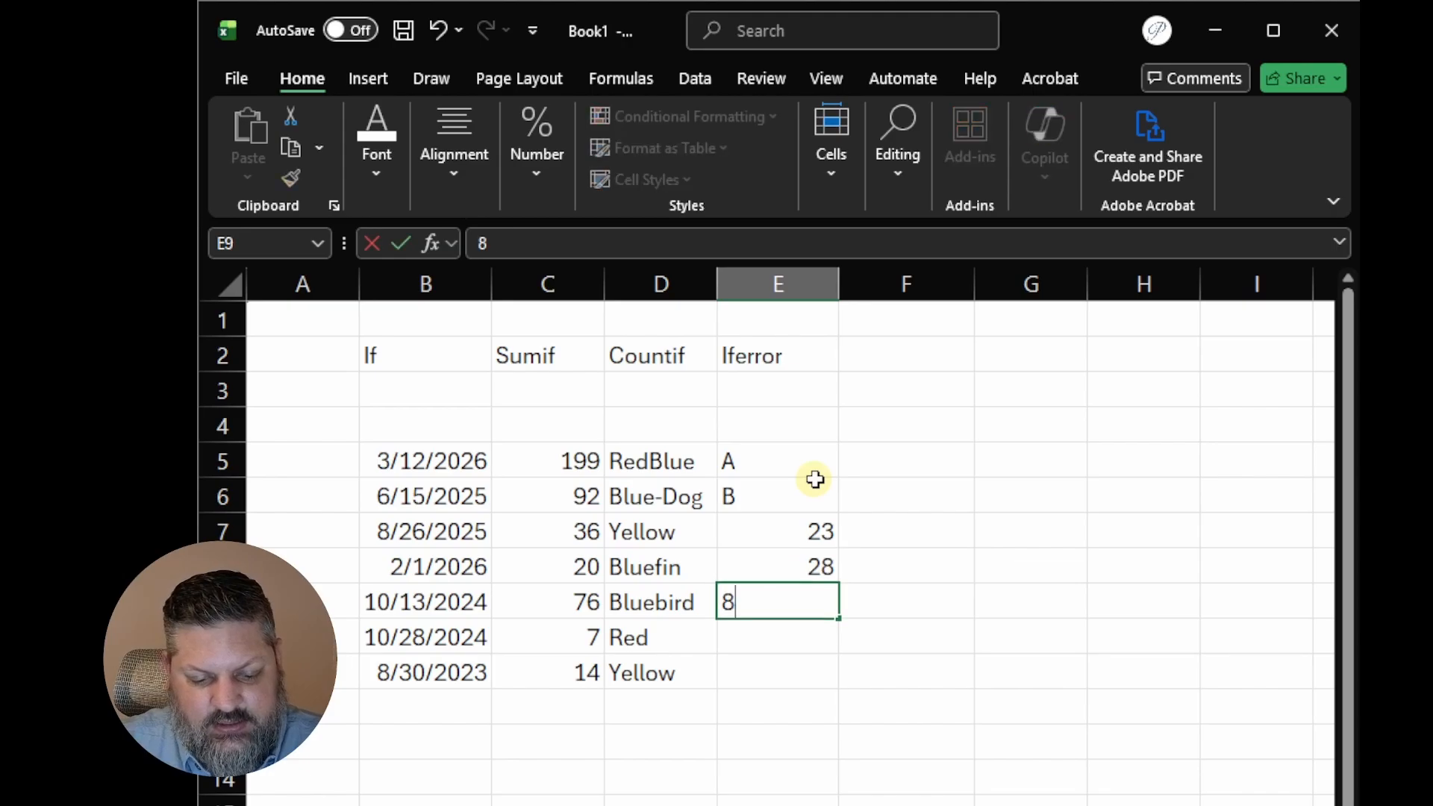
{"action": "type", "text": "7"}
{"action": "key", "text": "Return"}
{"action": "type", "text": "91"}
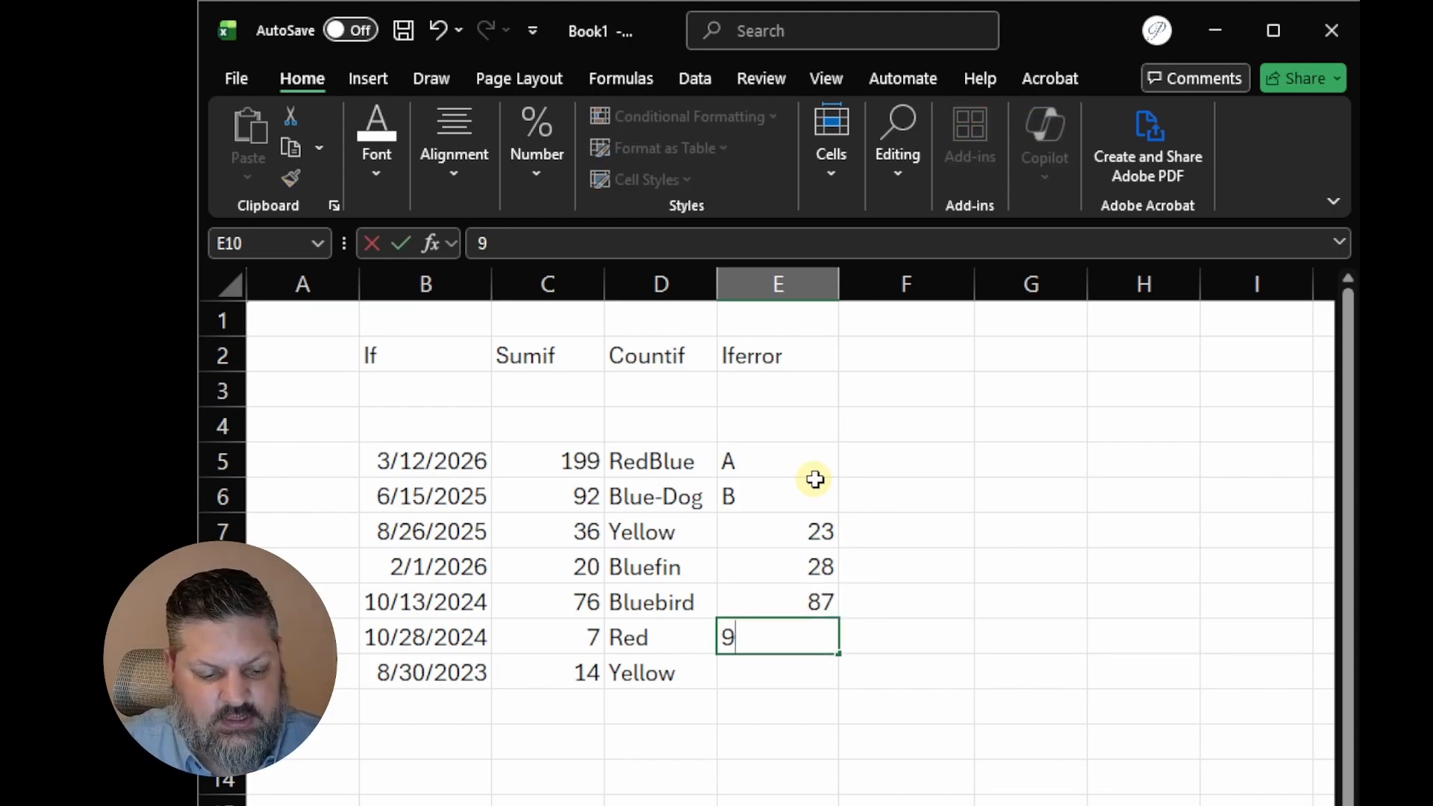
{"action": "key", "text": "Return"}
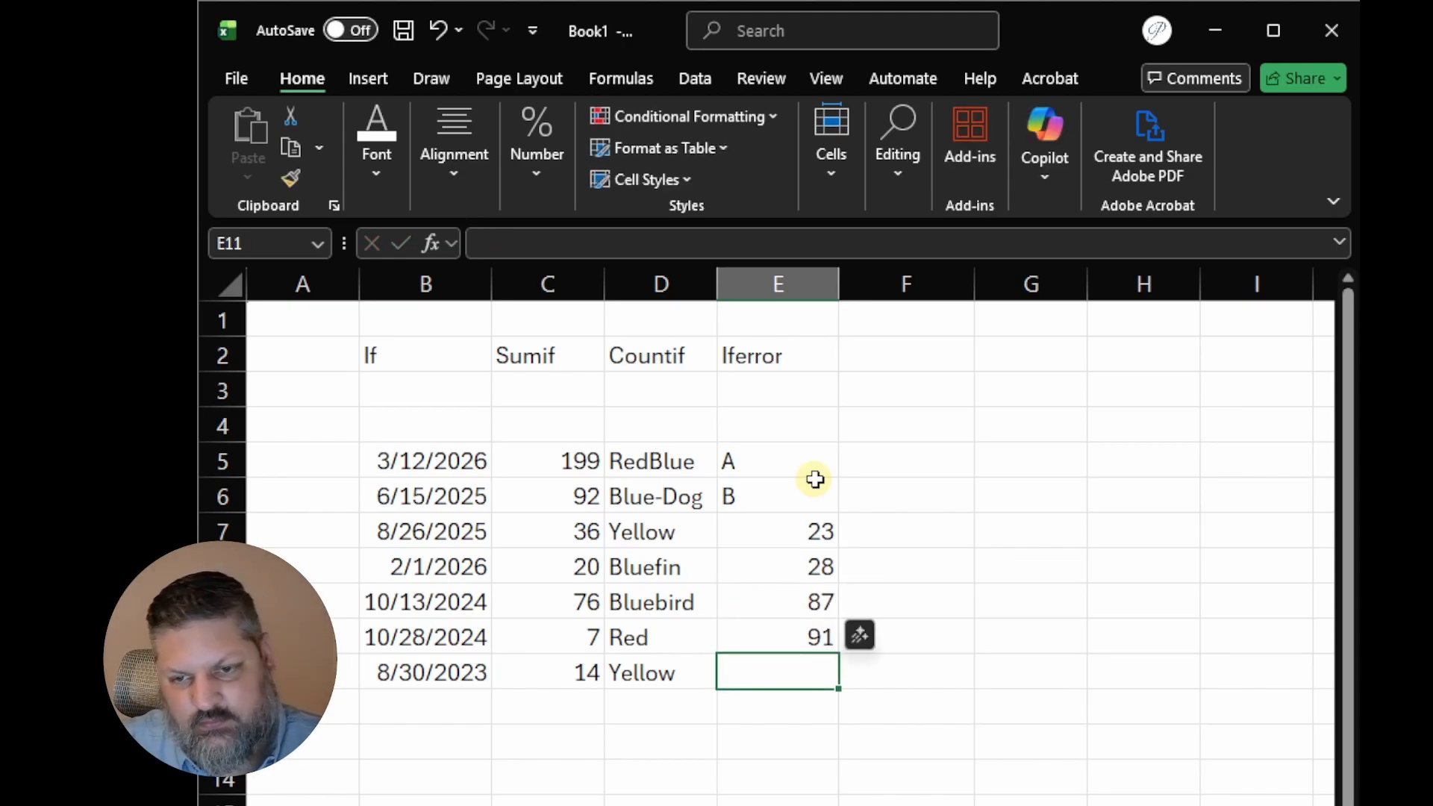
{"action": "type", "text": "0"}
{"action": "key", "text": "Return"}
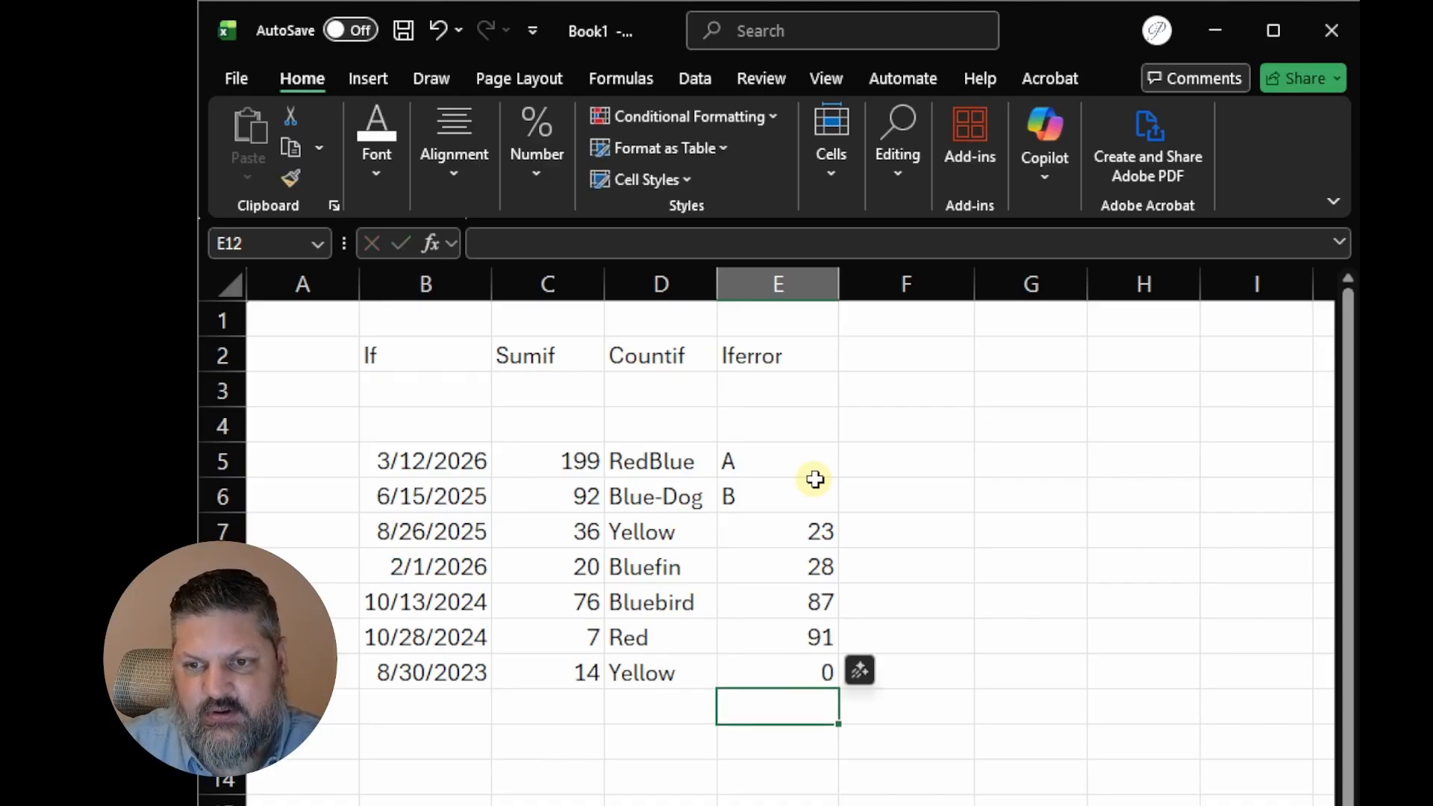
Enter the formula =SUM(C5,E5) in F5
{"action": "left_click", "coordinate": [900, 464]}
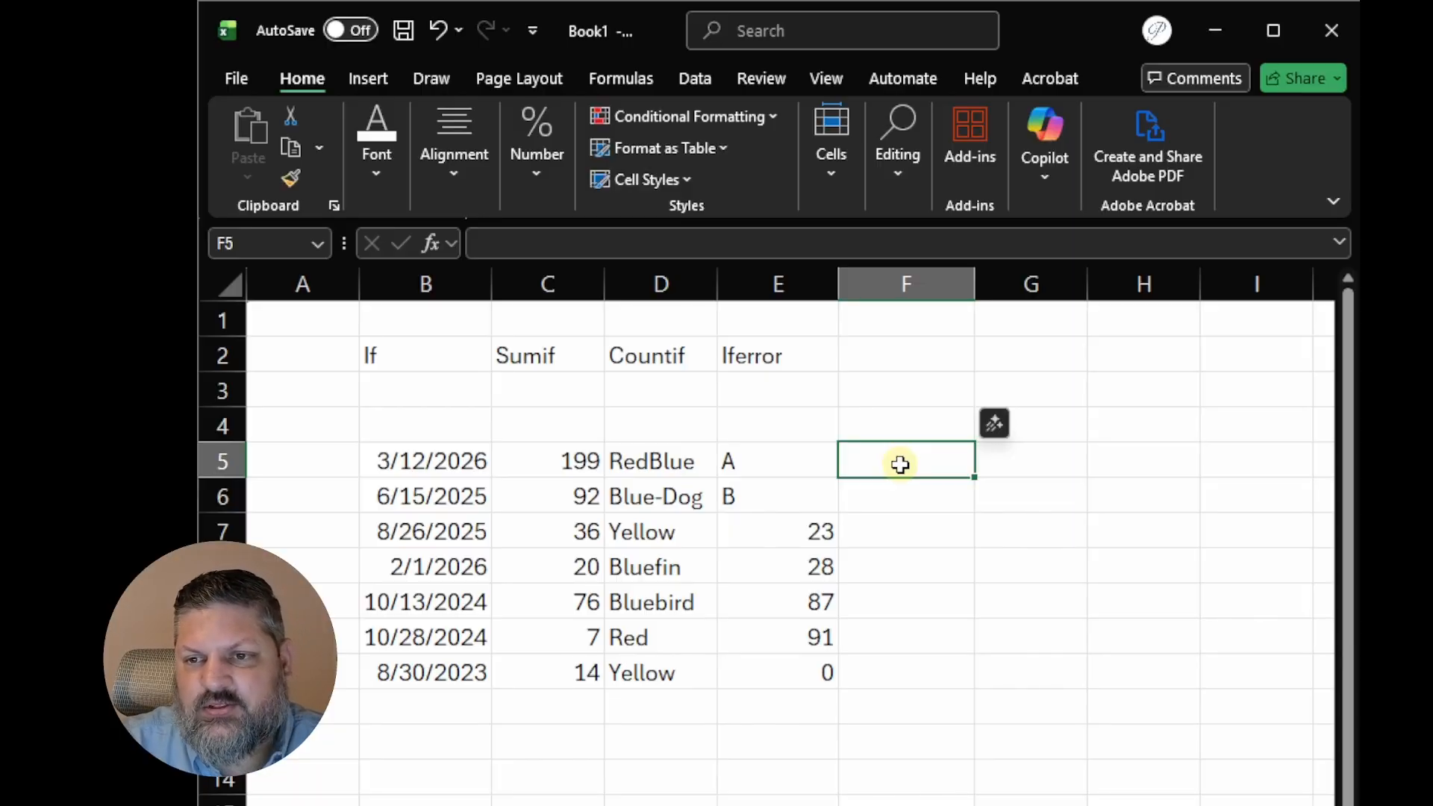
{"action": "type", "text": "=su"}
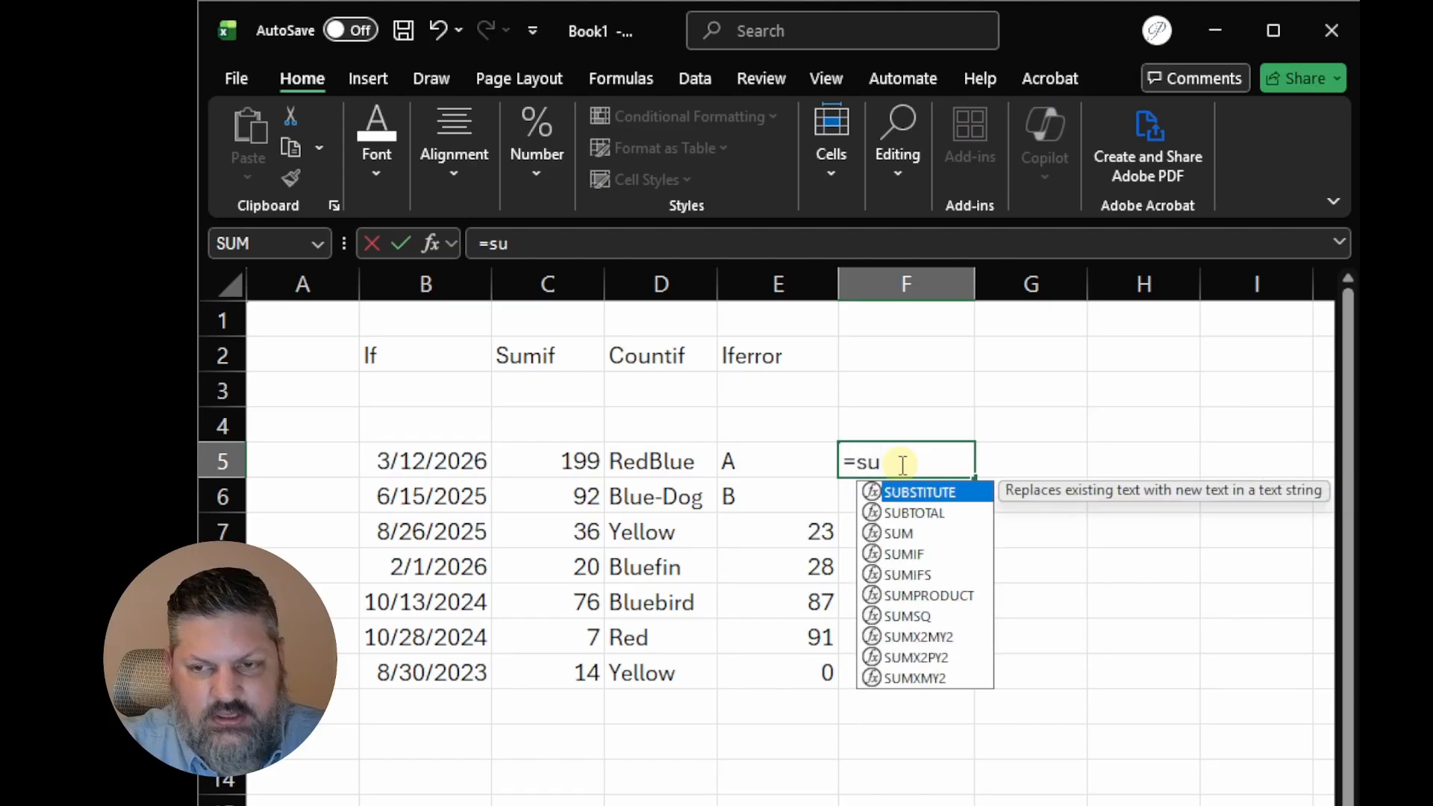
{"action": "type", "text": "m"}
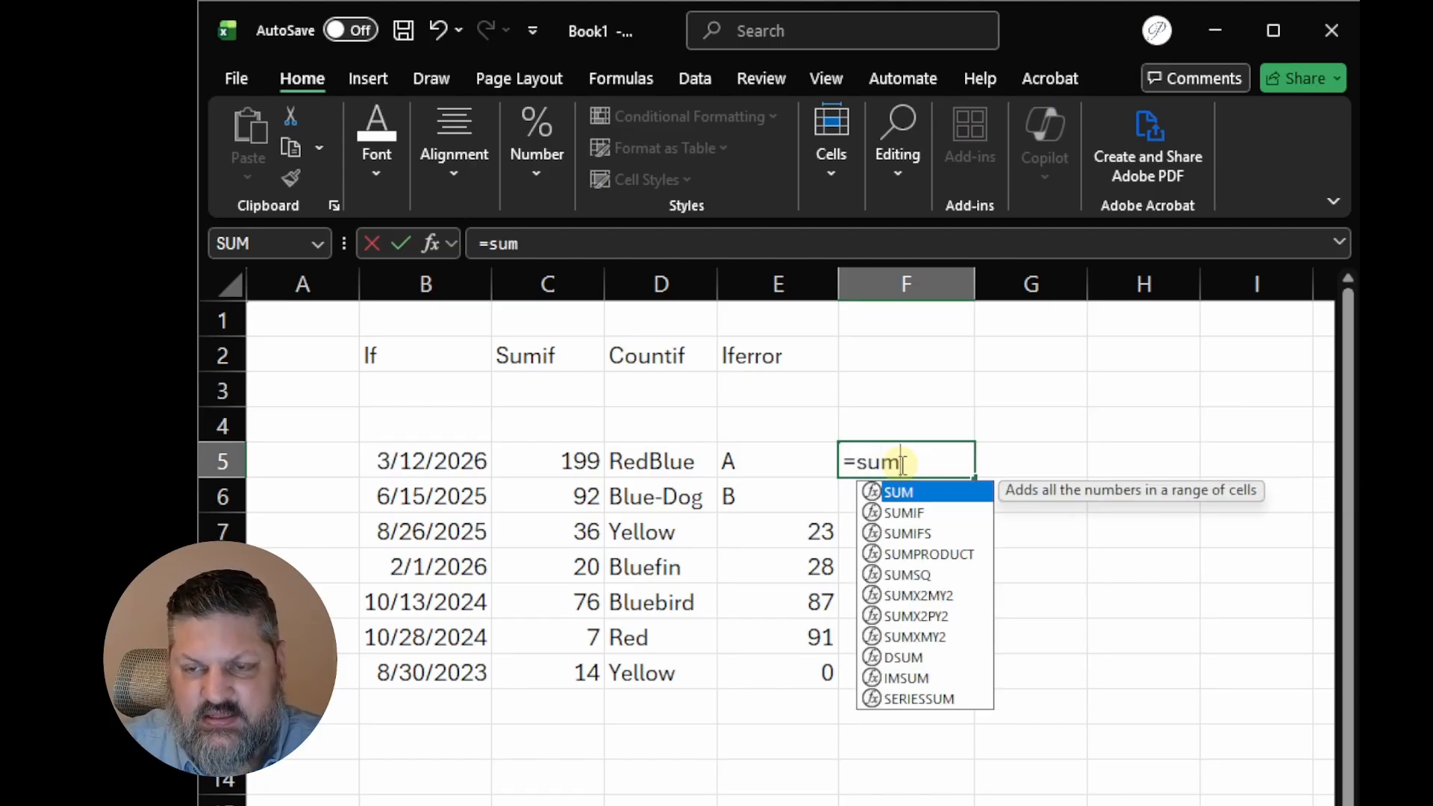
{"action": "type", "text": "("}
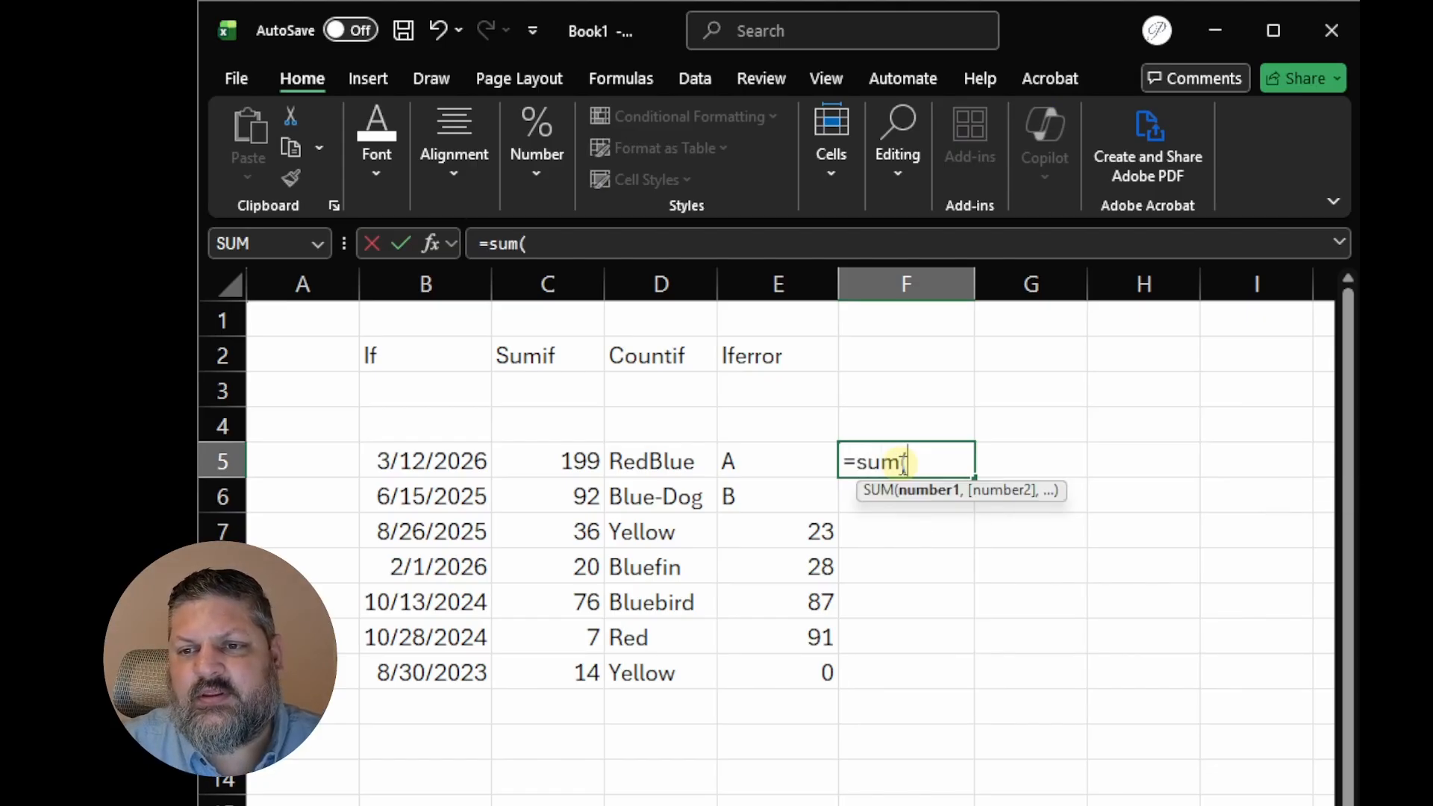
{"action": "left_click", "coordinate": [559, 463]}
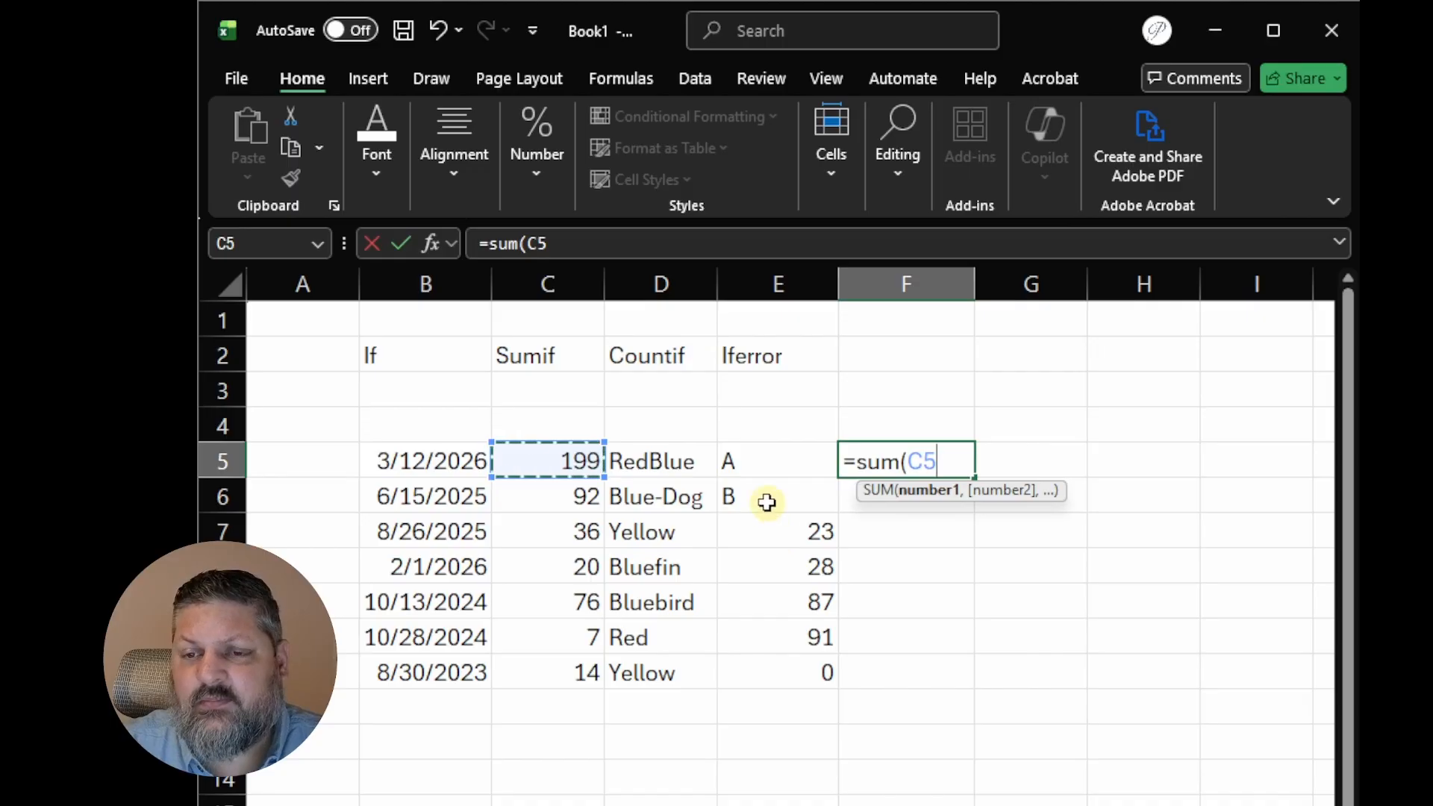
{"action": "type", "text": ","}
{"action": "left_click", "coordinate": [769, 463]}
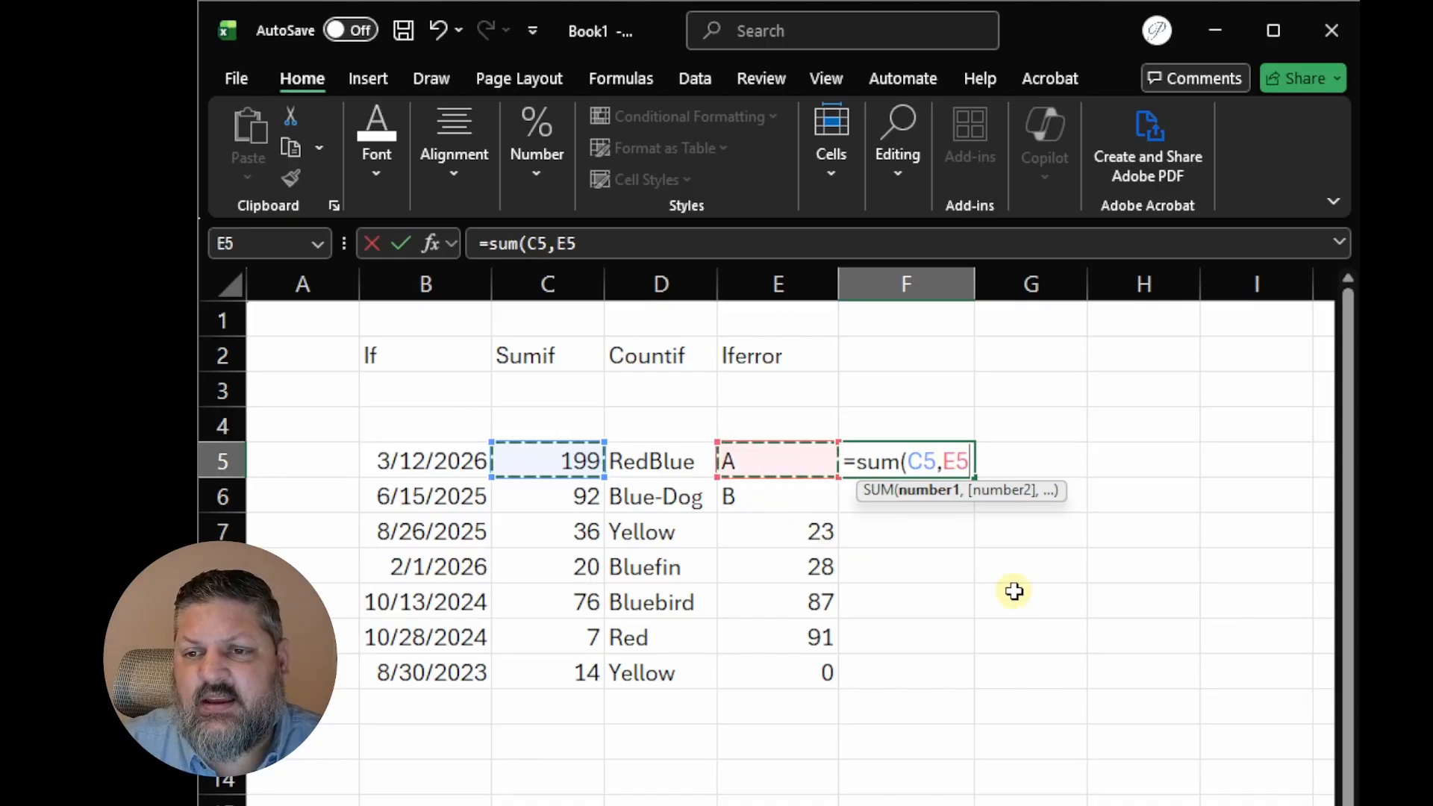
{"action": "type", "text": ")"}
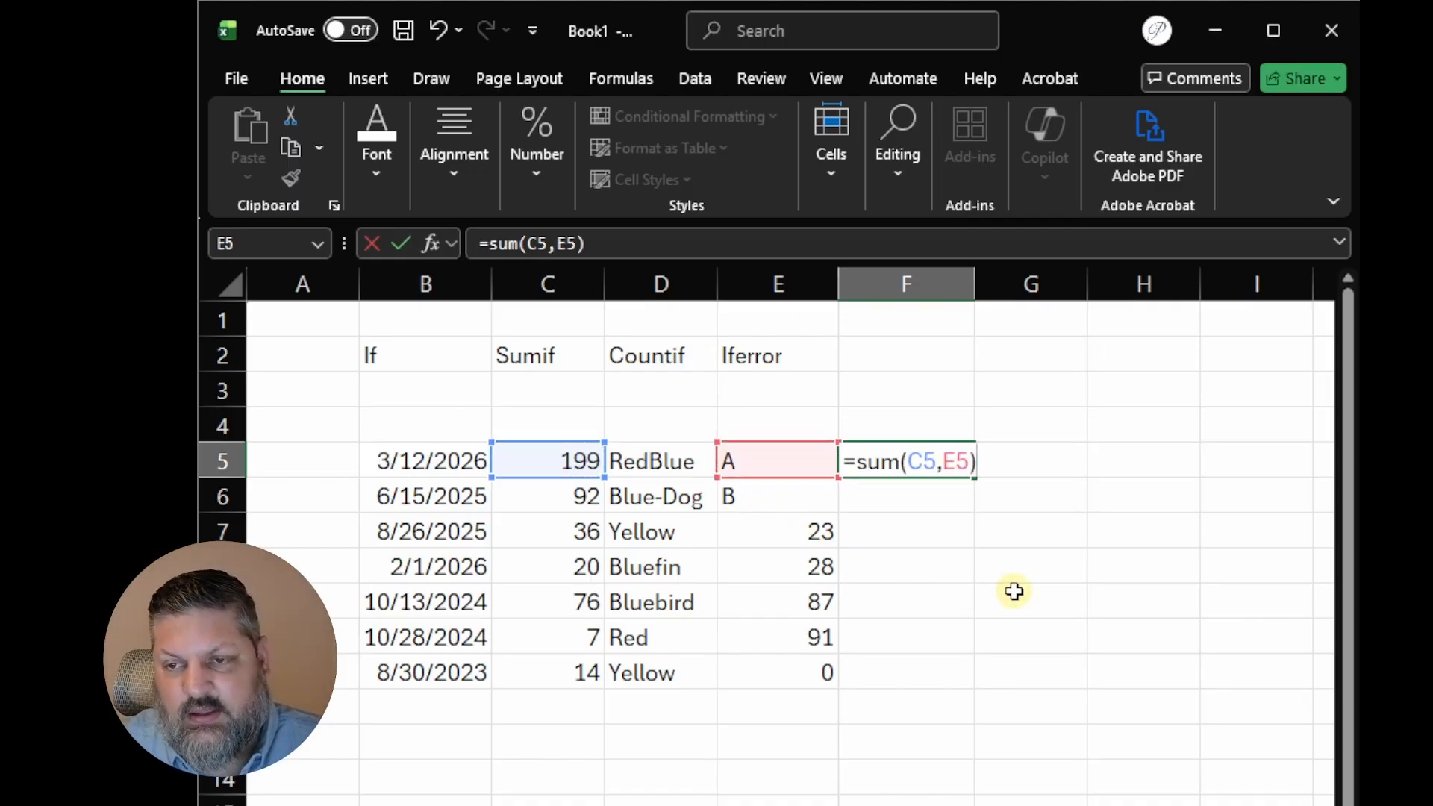
{"action": "key", "text": "Return"}
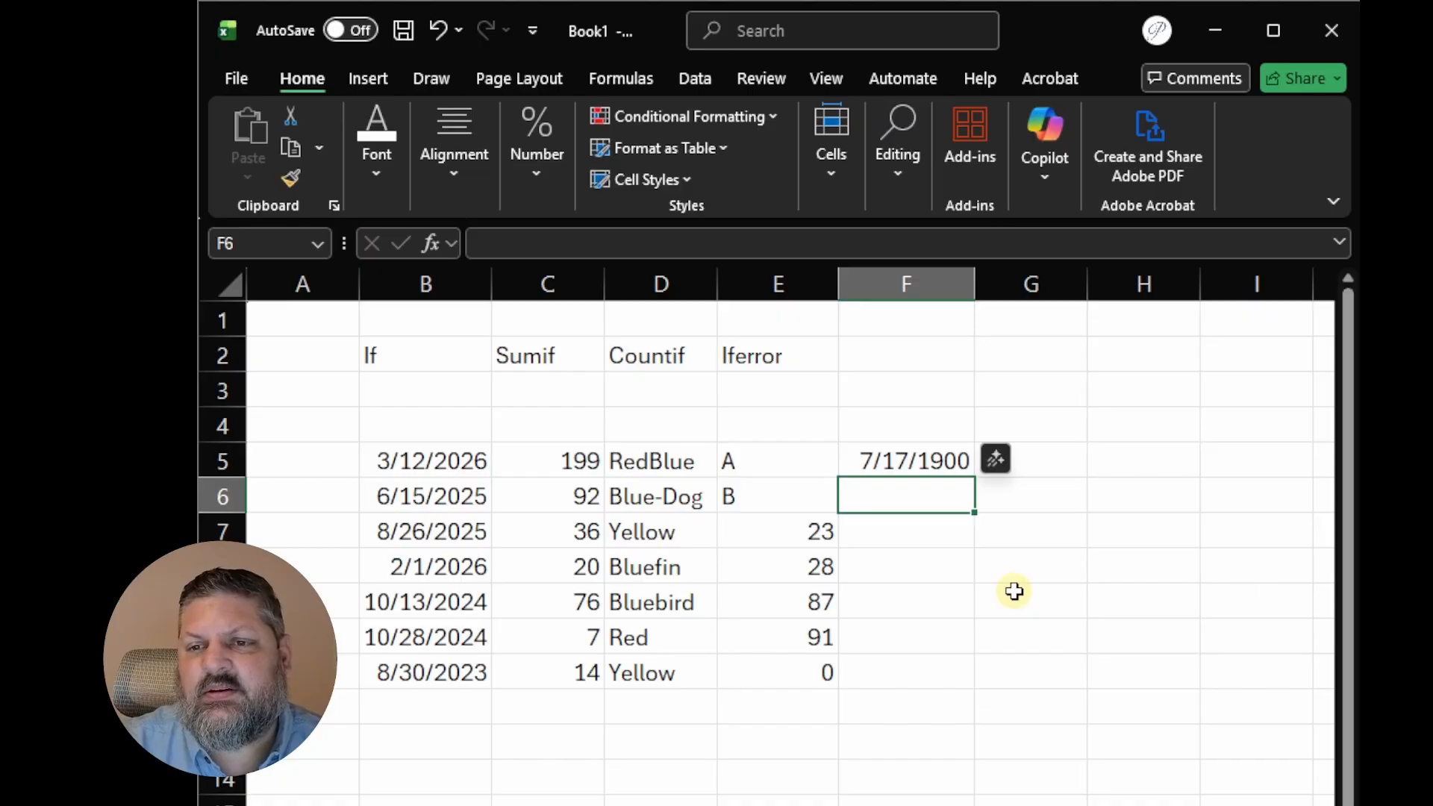
Copy the SUM formula from F5 down through F11
{"action": "left_click", "coordinate": [937, 462]}
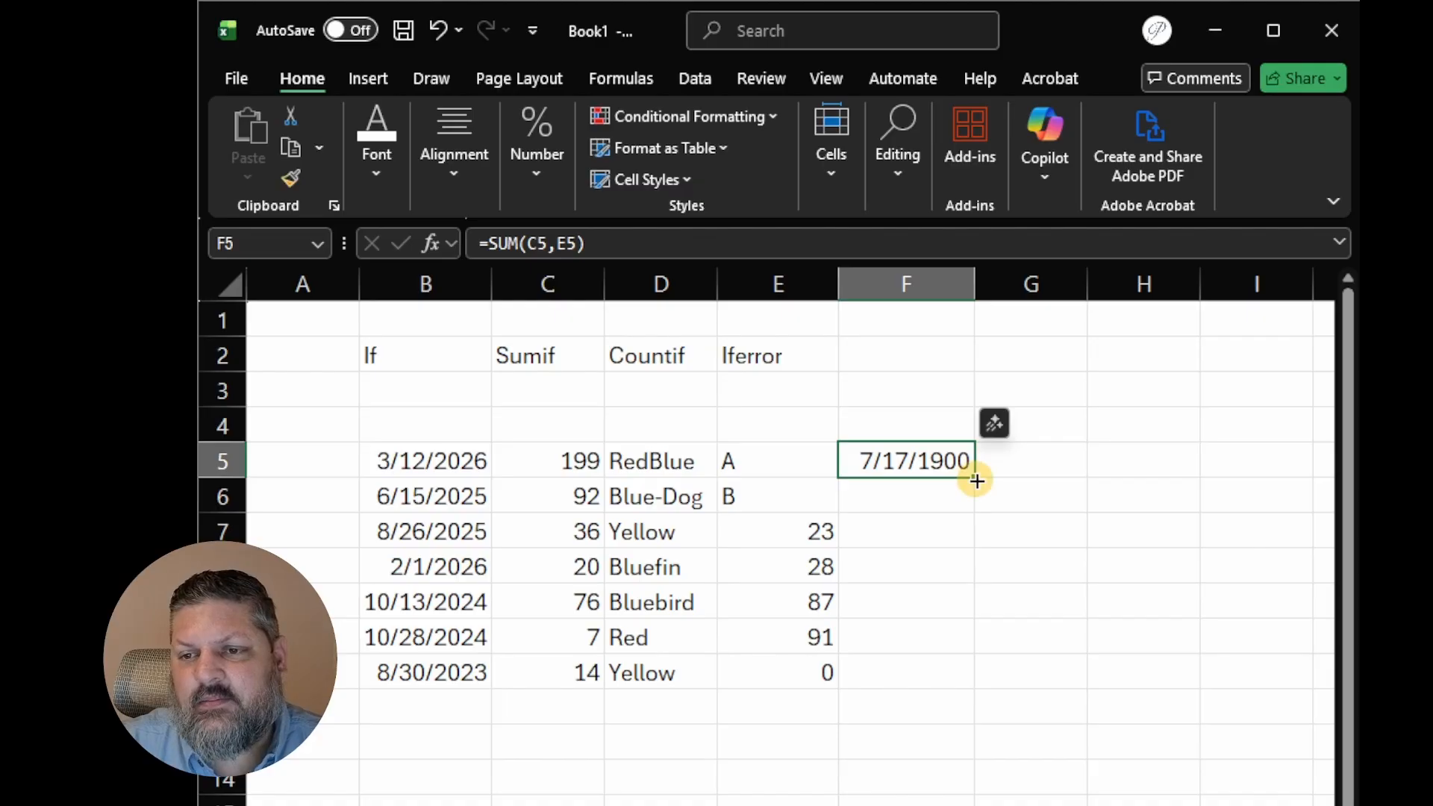
{"action": "left_click_drag", "start_coordinate": [974, 476], "coordinate": [973, 688]}
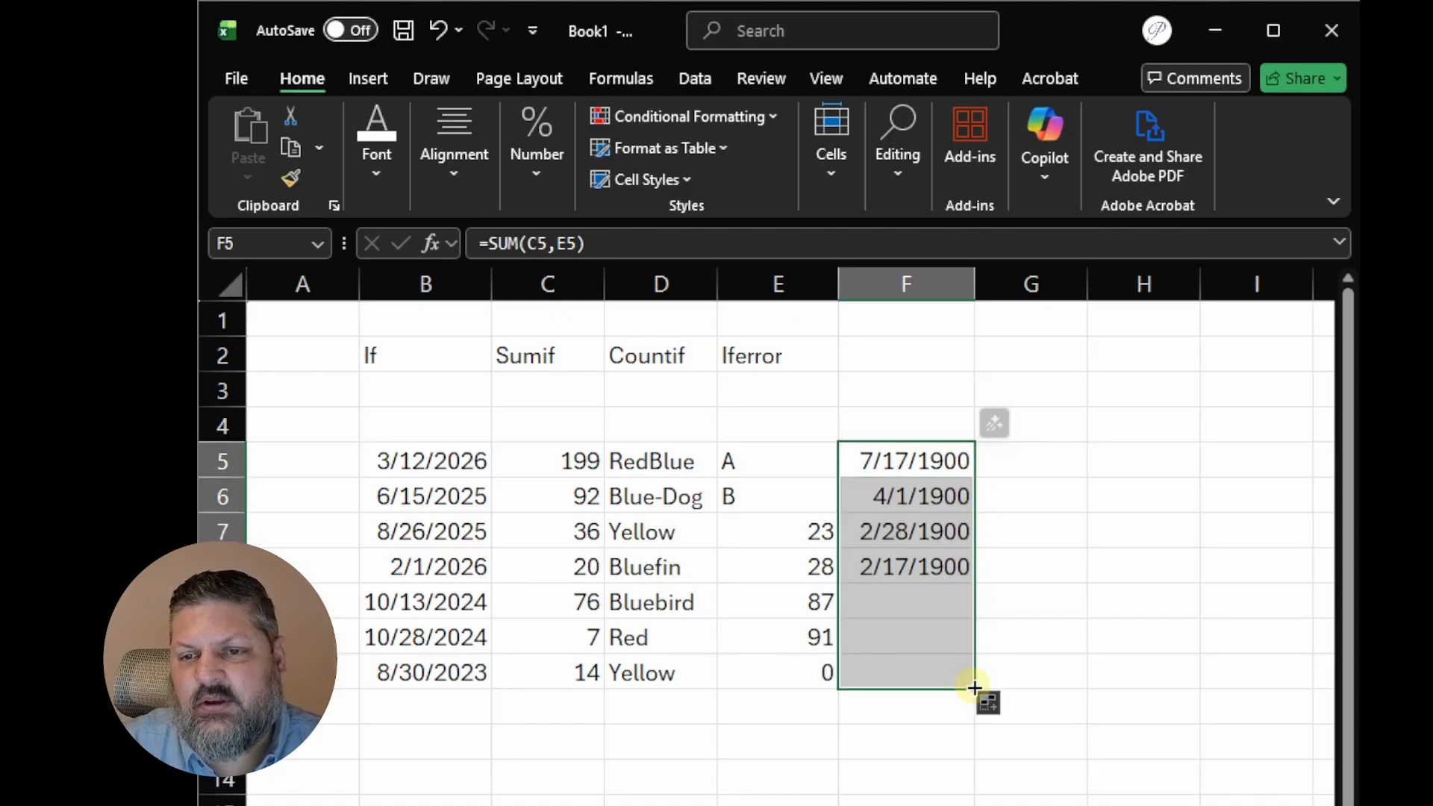
{"action": "left_click", "coordinate": [1084, 601]}
Change the number format of the sums in F5:F11 to General
{"action": "left_click_drag", "start_coordinate": [888, 460], "coordinate": [906, 670]}
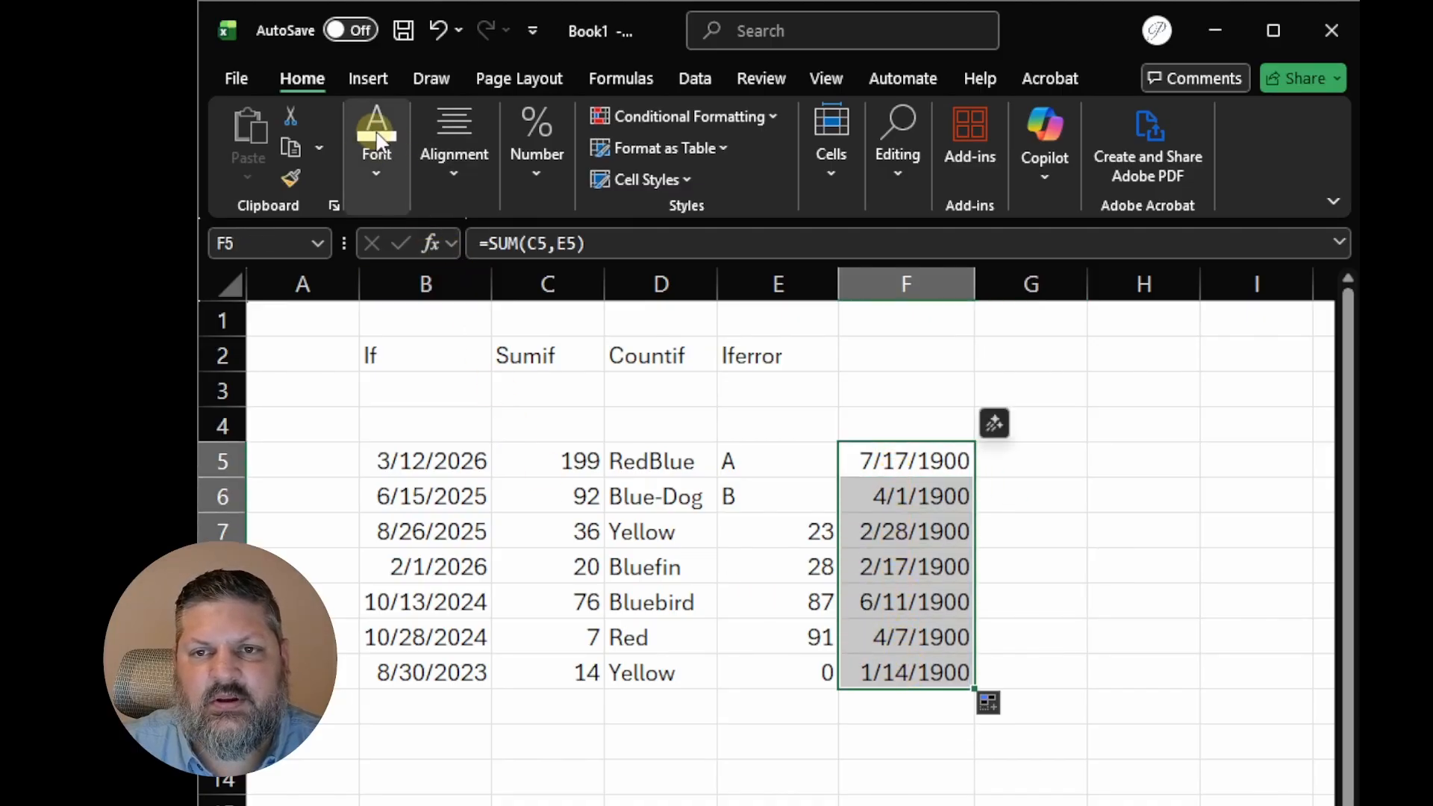
{"action": "left_click", "coordinate": [534, 178]}
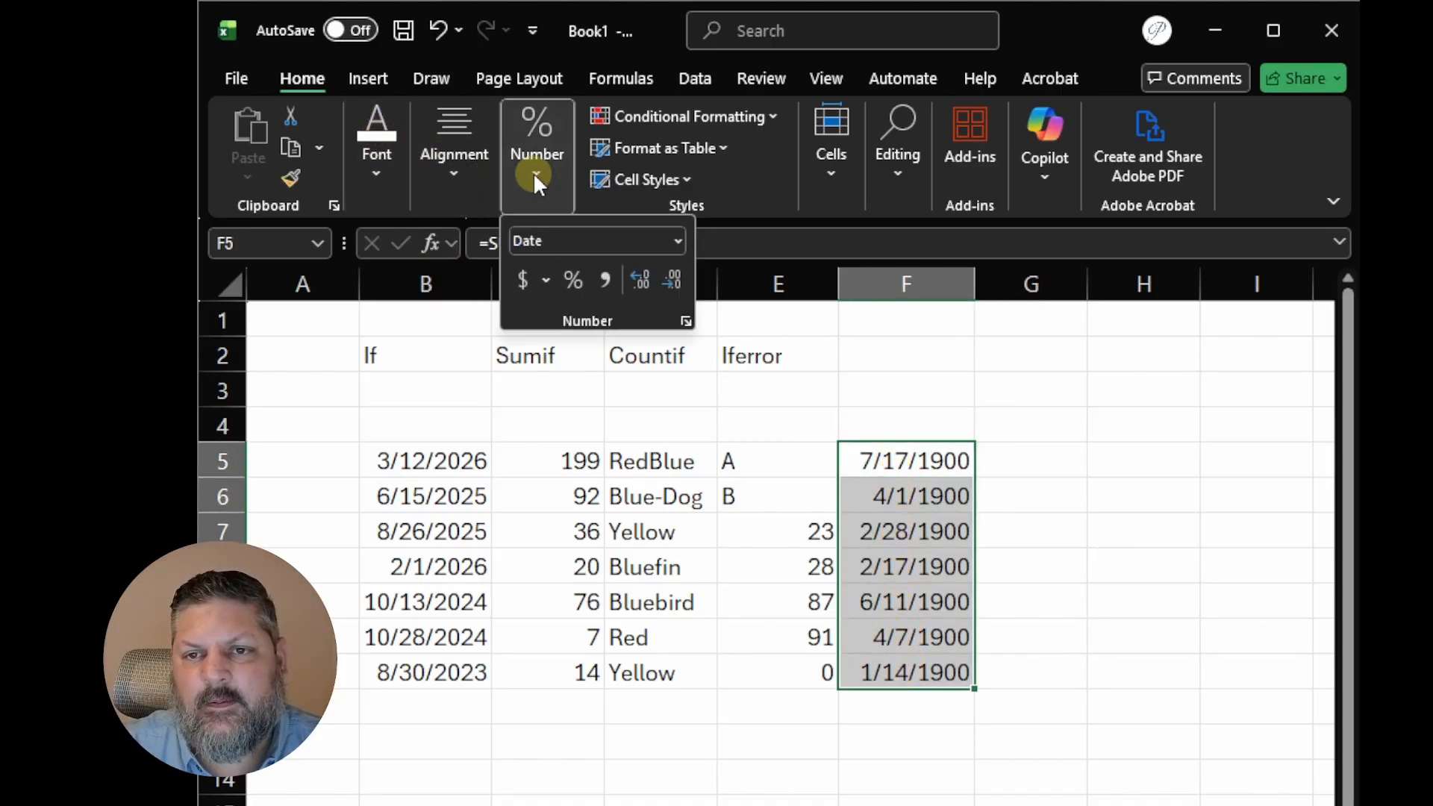
{"action": "left_click", "coordinate": [678, 239]}
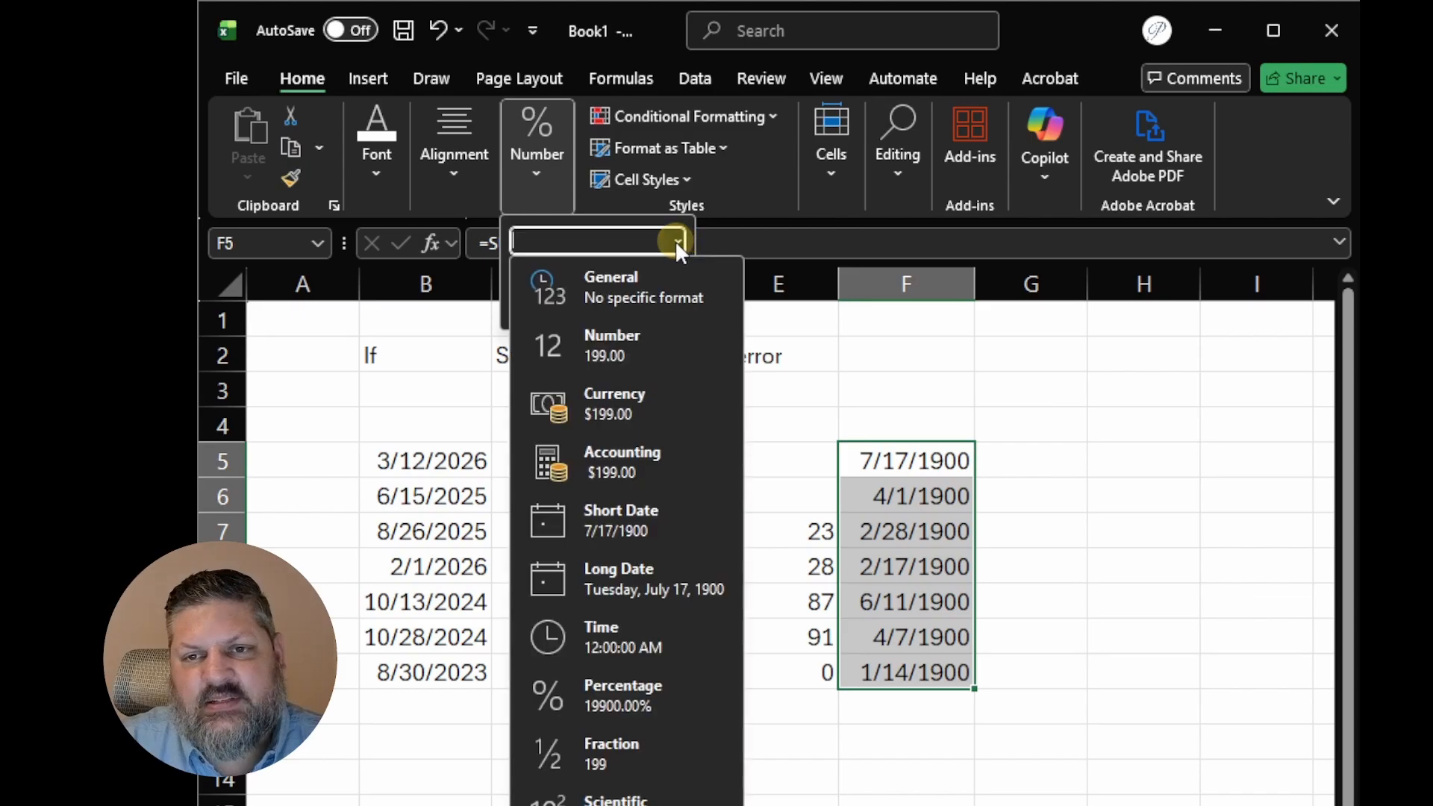
{"action": "left_click", "coordinate": [649, 288]}
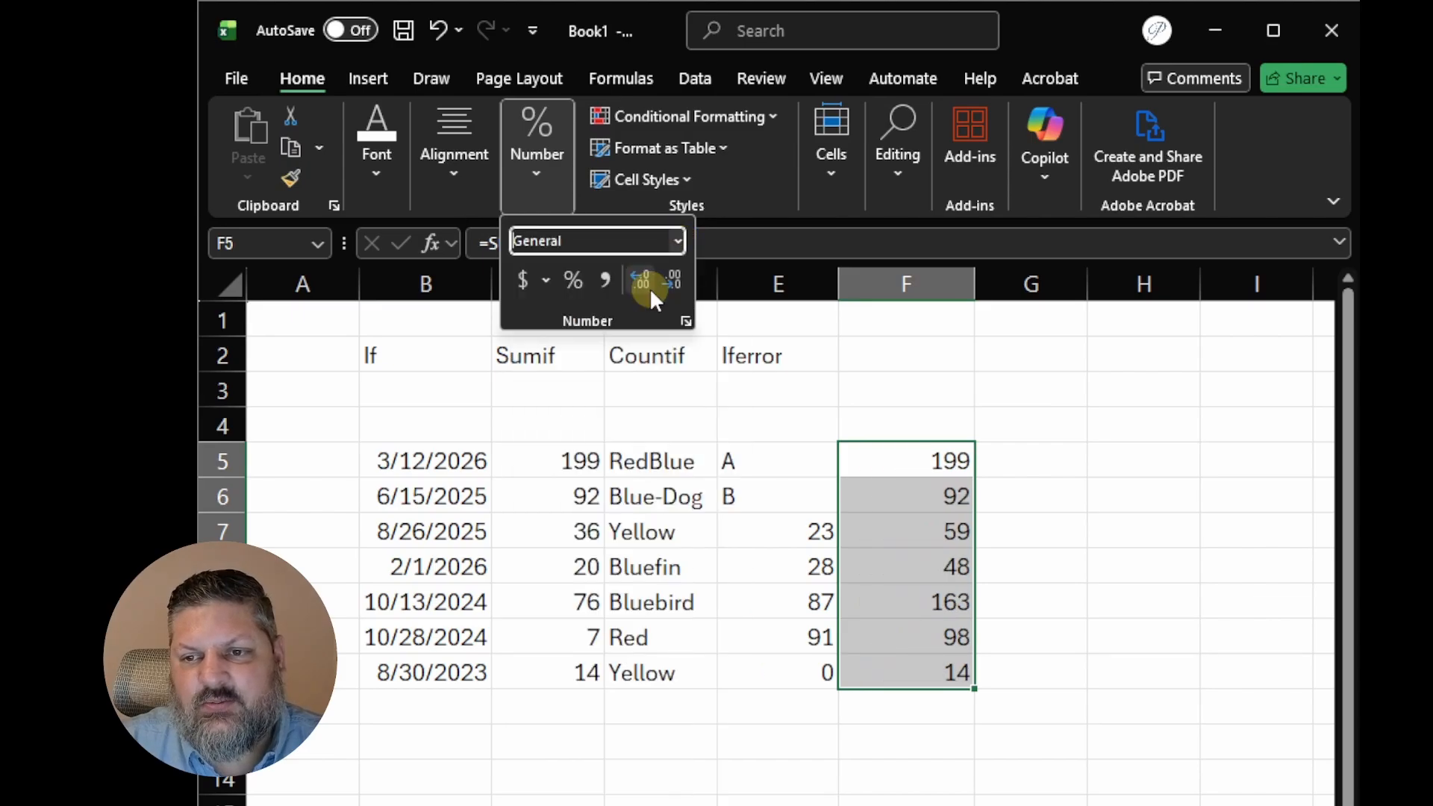
{"action": "left_click", "coordinate": [1090, 496]}
{"action": "left_click", "coordinate": [1091, 497]}
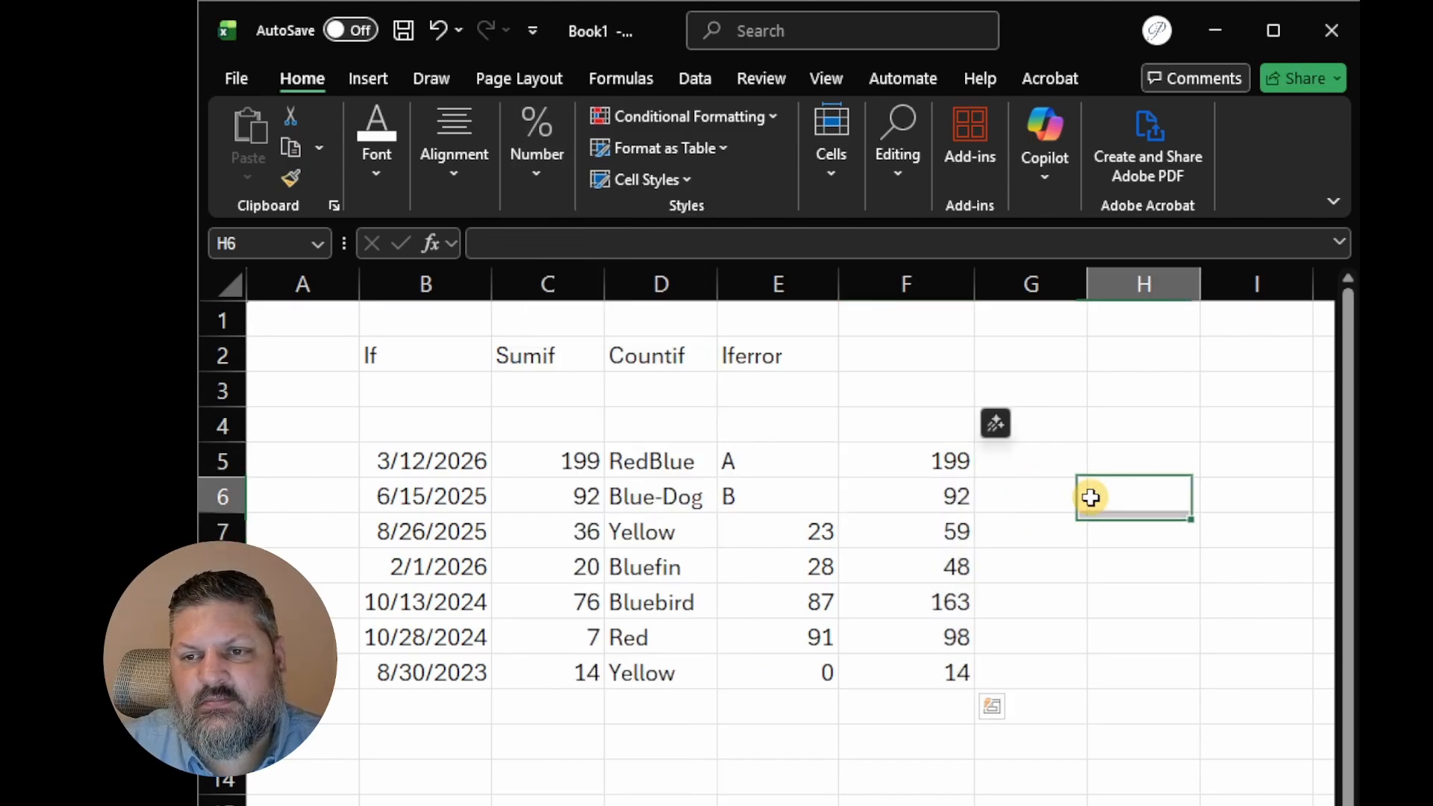
Replace the text in E5 with #N/A and copy that value down to E6
{"action": "left_click", "coordinate": [787, 460]}
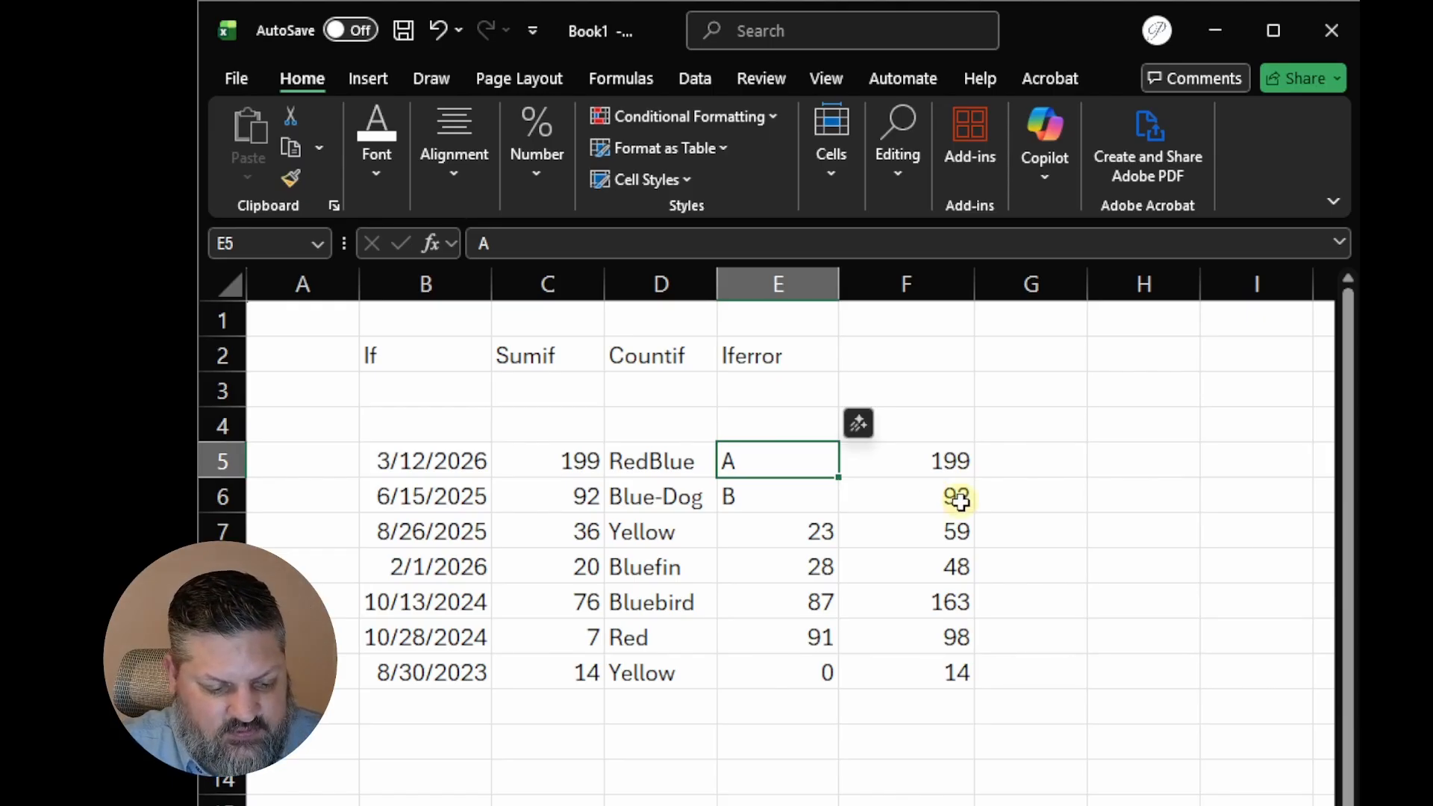
{"action": "type", "text": "#"}
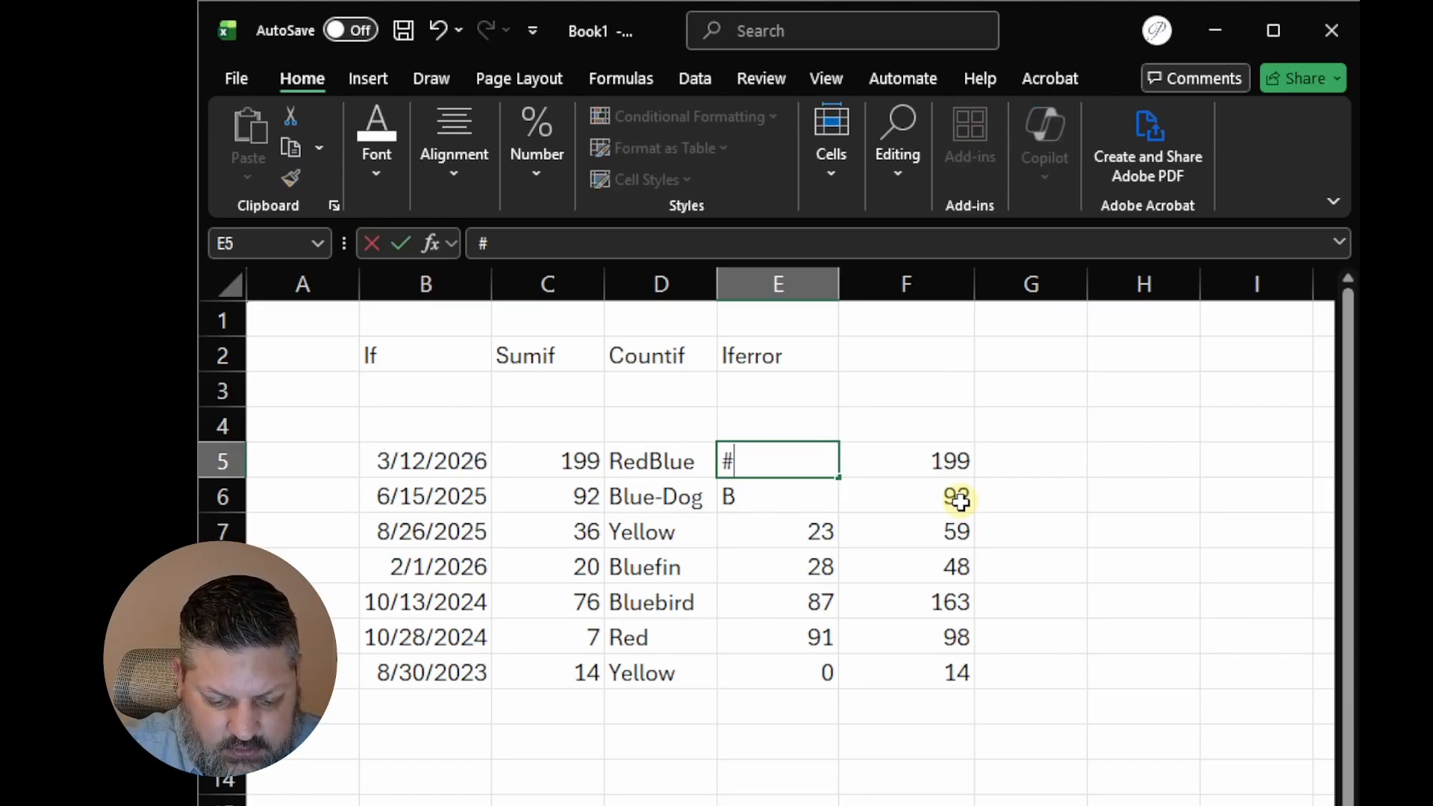
{"action": "type", "text": "N/A"}
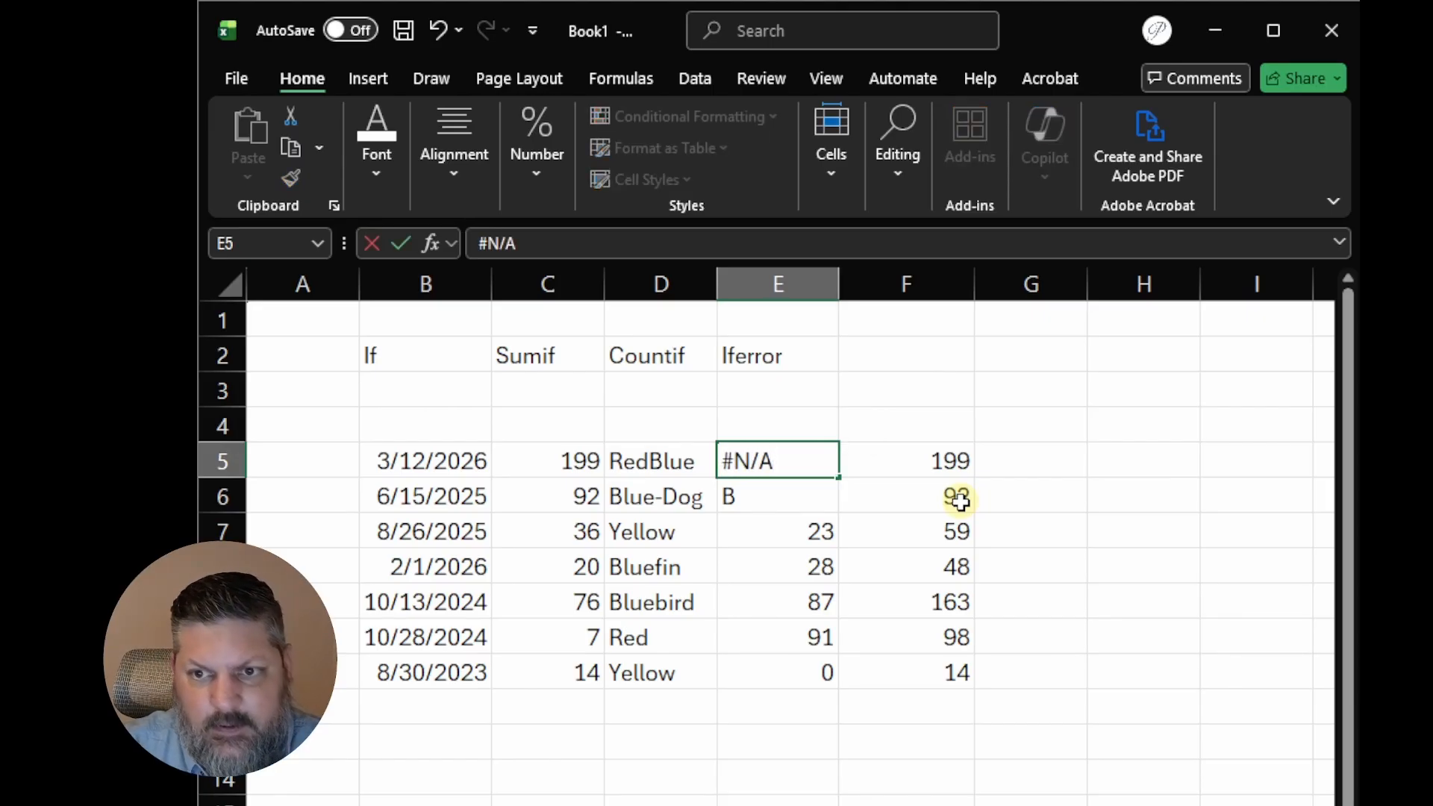
{"action": "key", "text": "Return"}
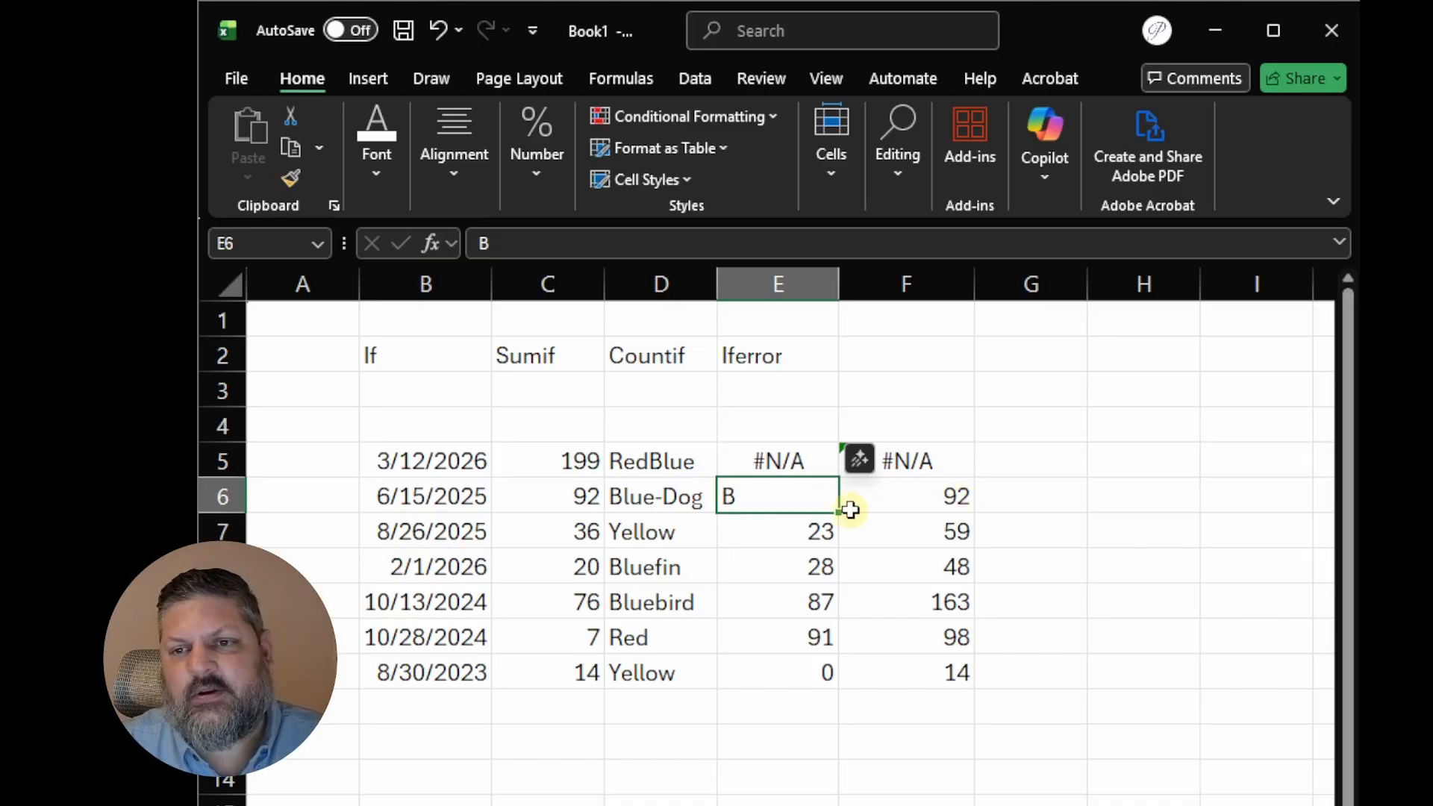
{"action": "left_click", "coordinate": [825, 469]}
{"action": "left_click_drag", "start_coordinate": [840, 477], "coordinate": [838, 502]}
{"action": "left_click", "coordinate": [1106, 595]}
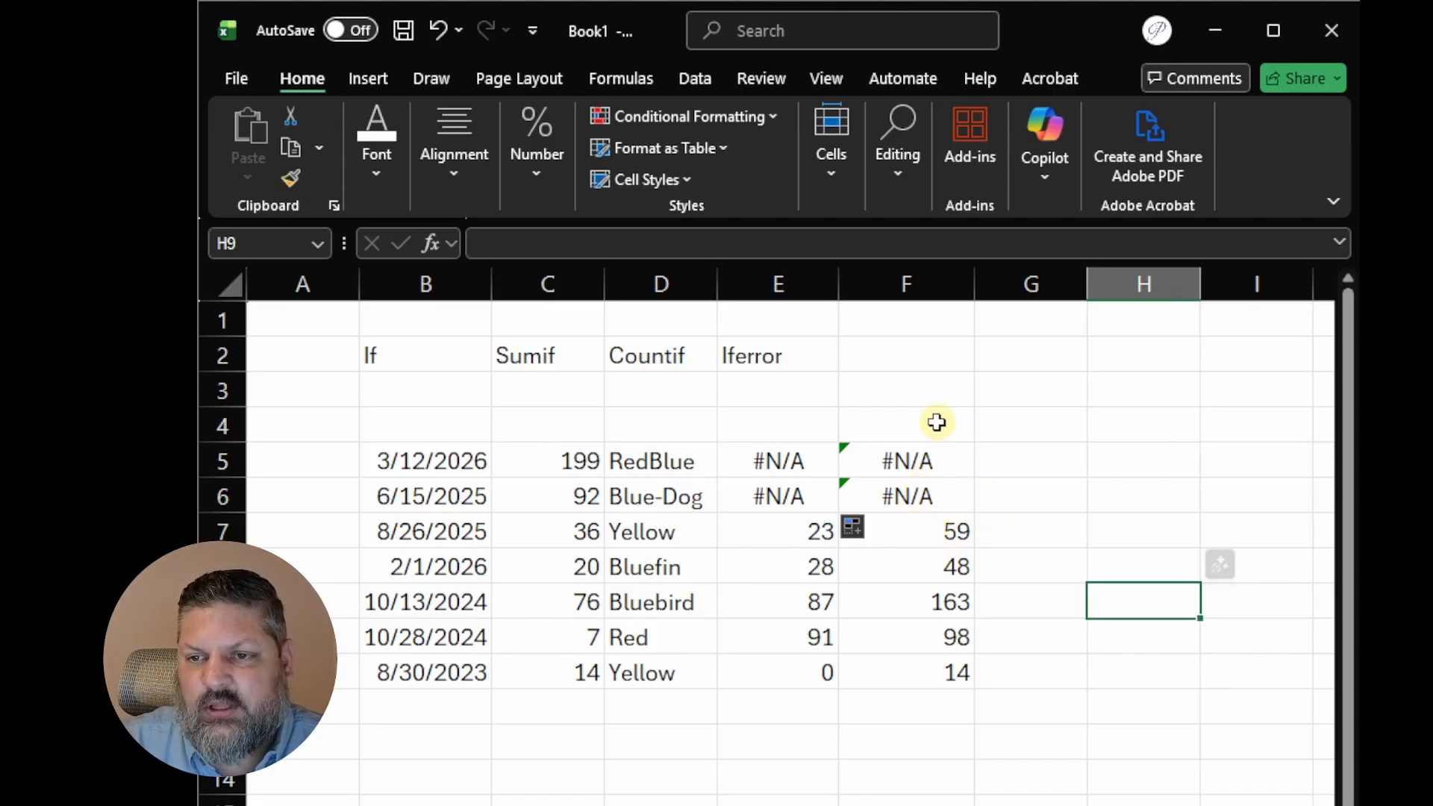
Wrap the SUM(C5,E5) formula in F5 in an IFERROR function, ready for its value_if_error argument
{"action": "left_click", "coordinate": [954, 462]}
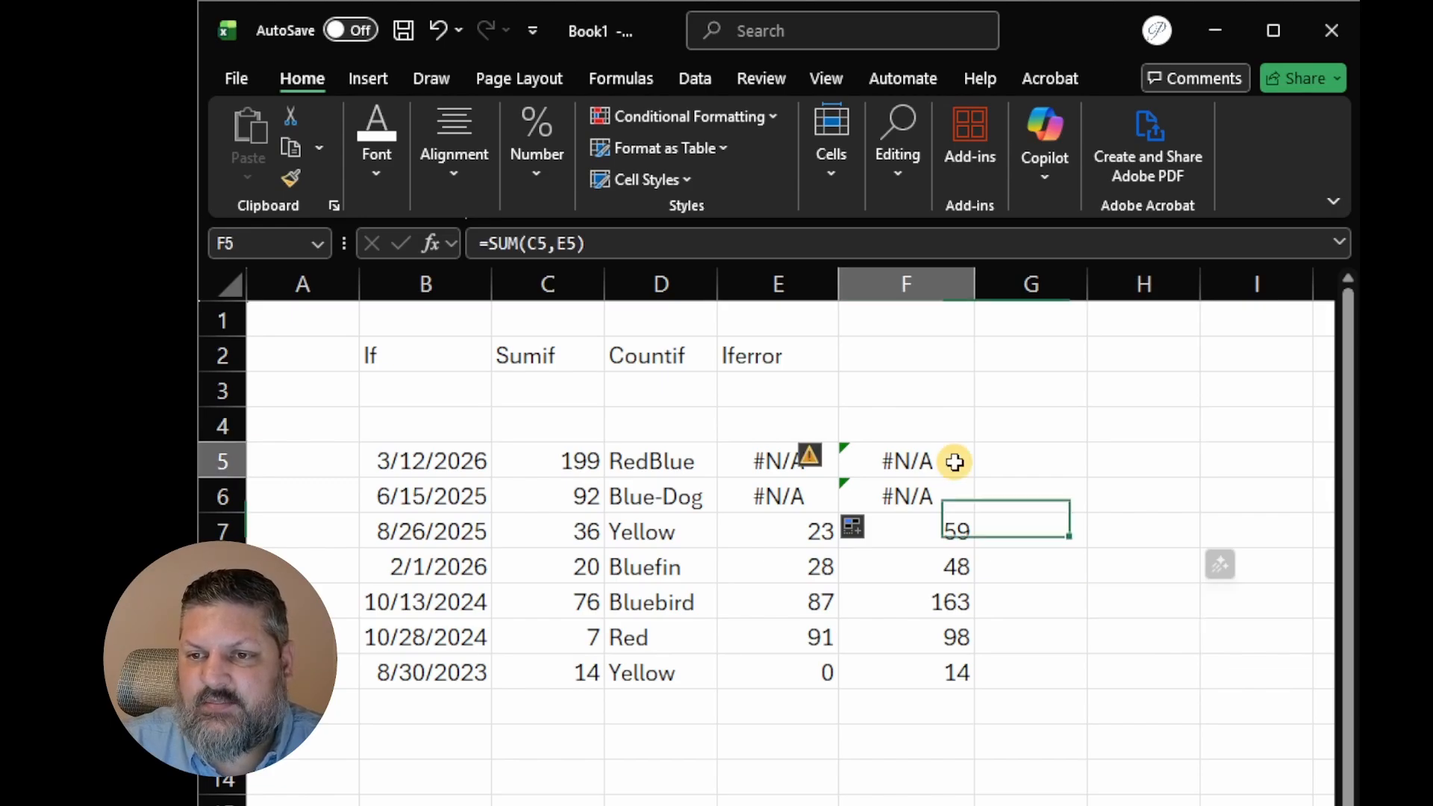
{"action": "double_click", "coordinate": [911, 459]}
{"action": "left_click", "coordinate": [855, 460]}
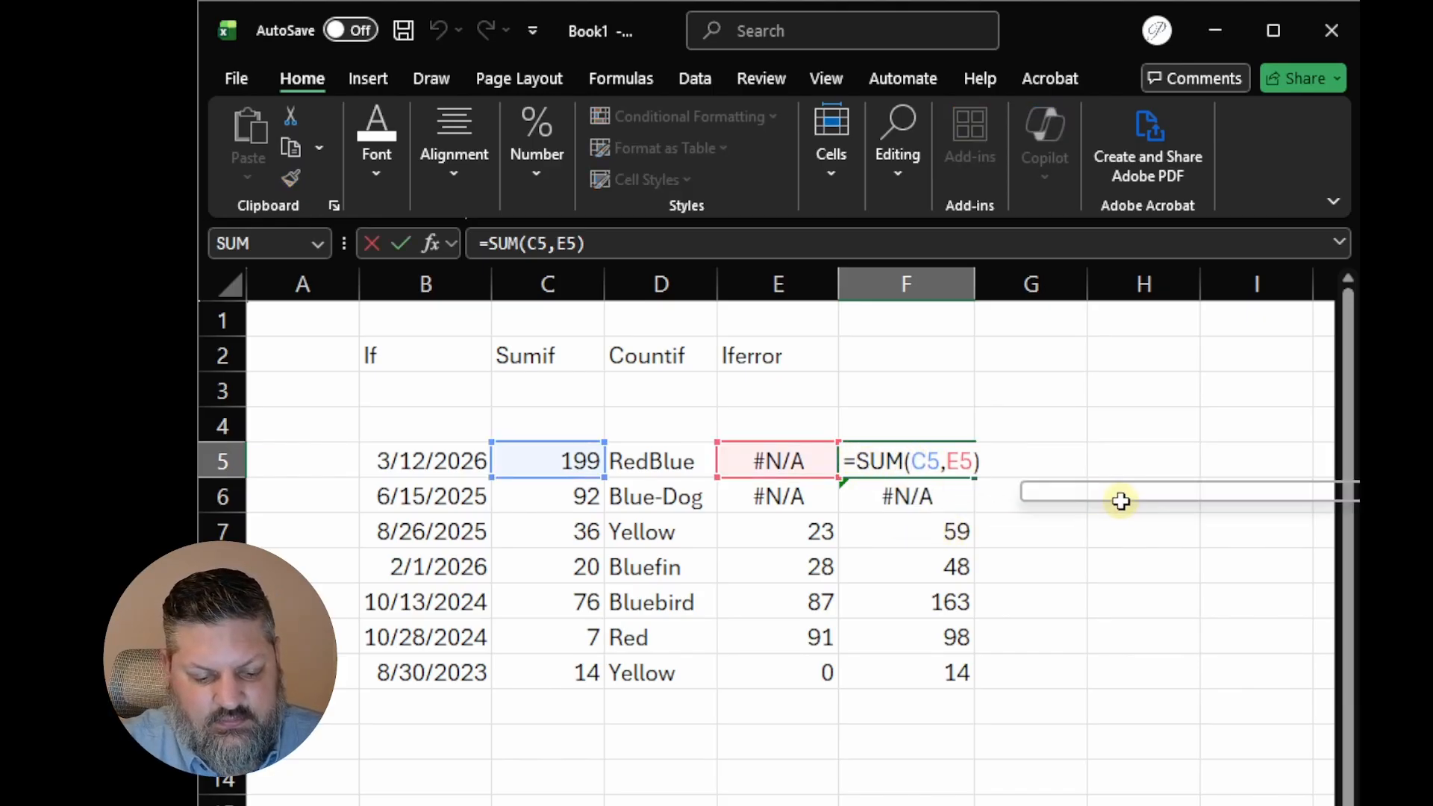
{"action": "type", "text": "Iferror"}
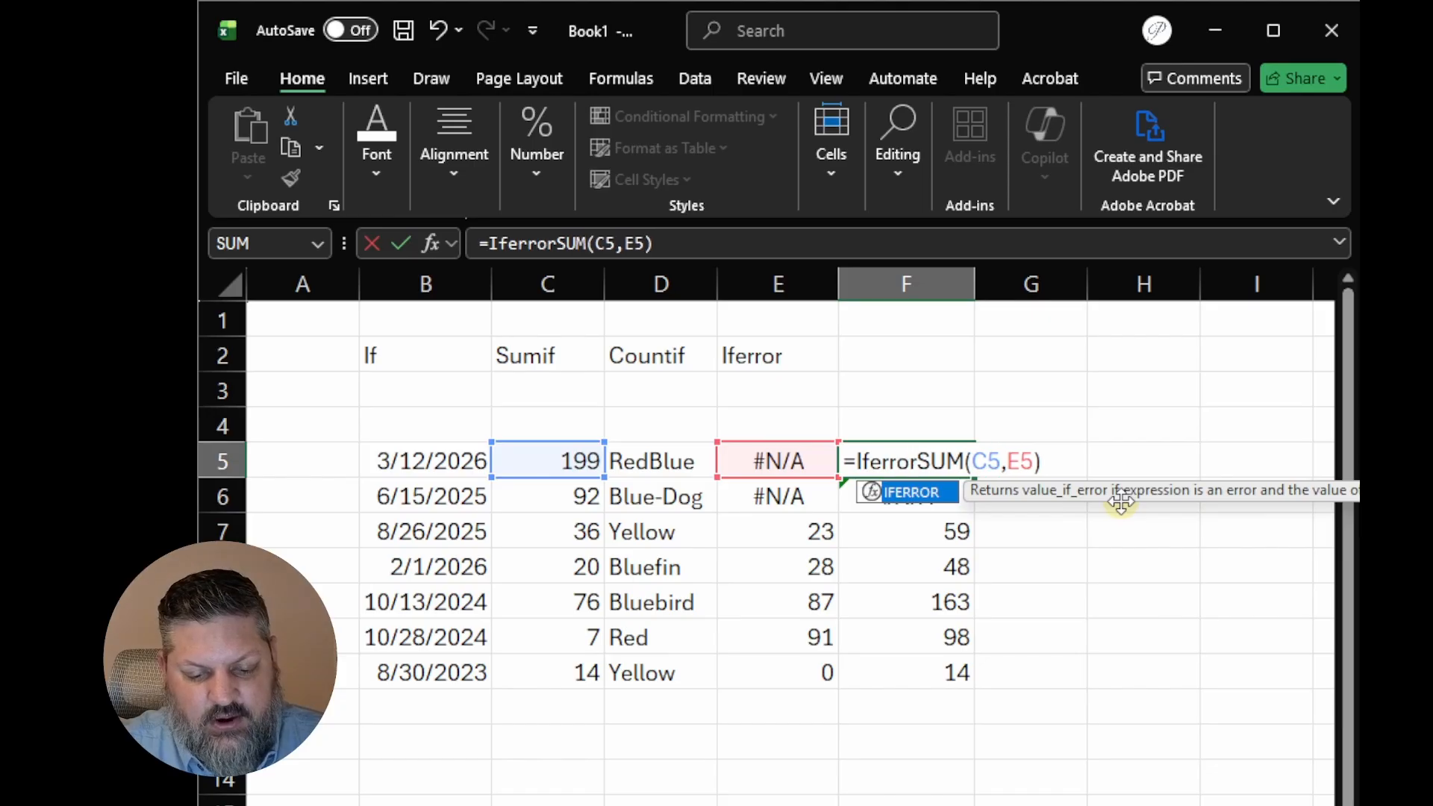
{"action": "type", "text": "("}
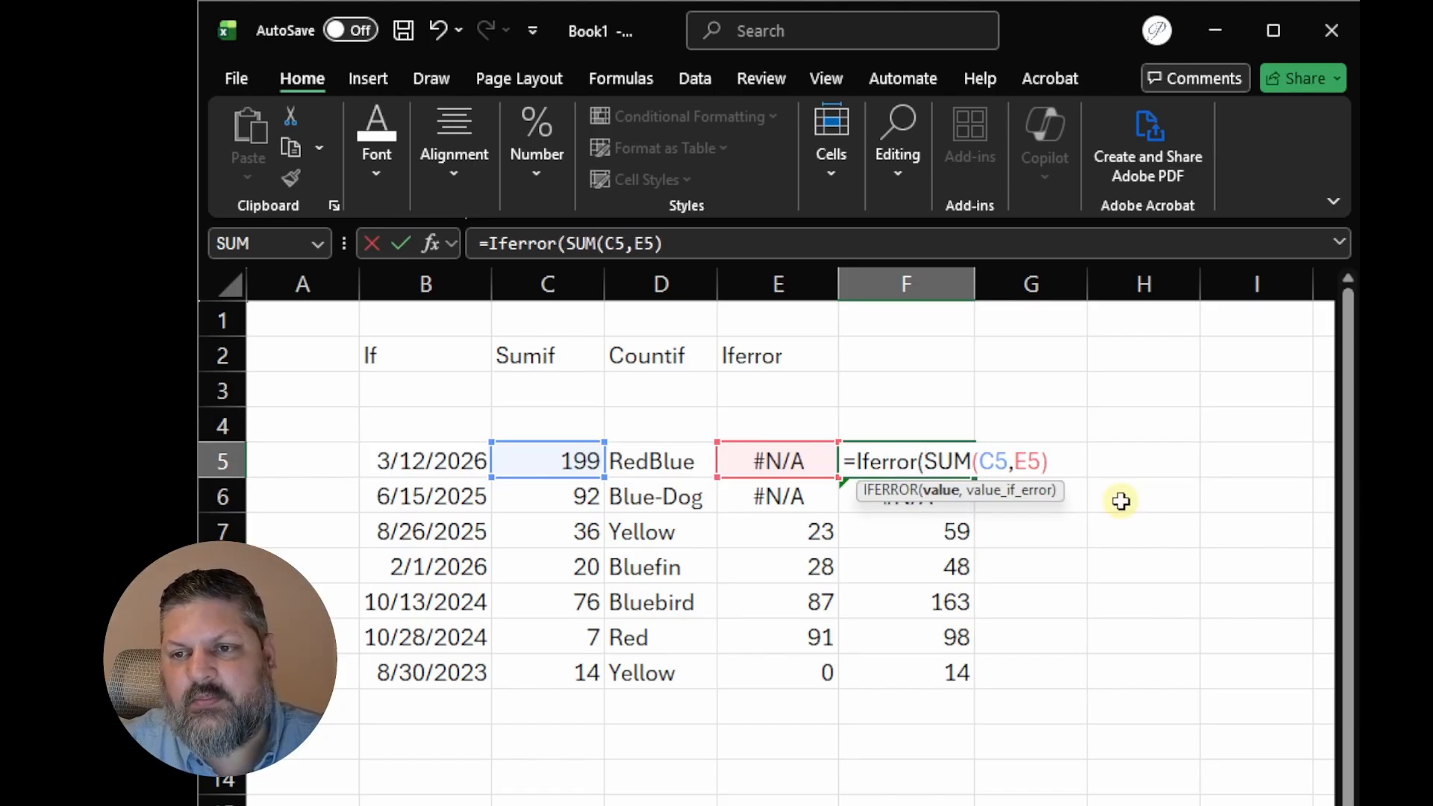
{"action": "left_click", "coordinate": [1054, 460]}
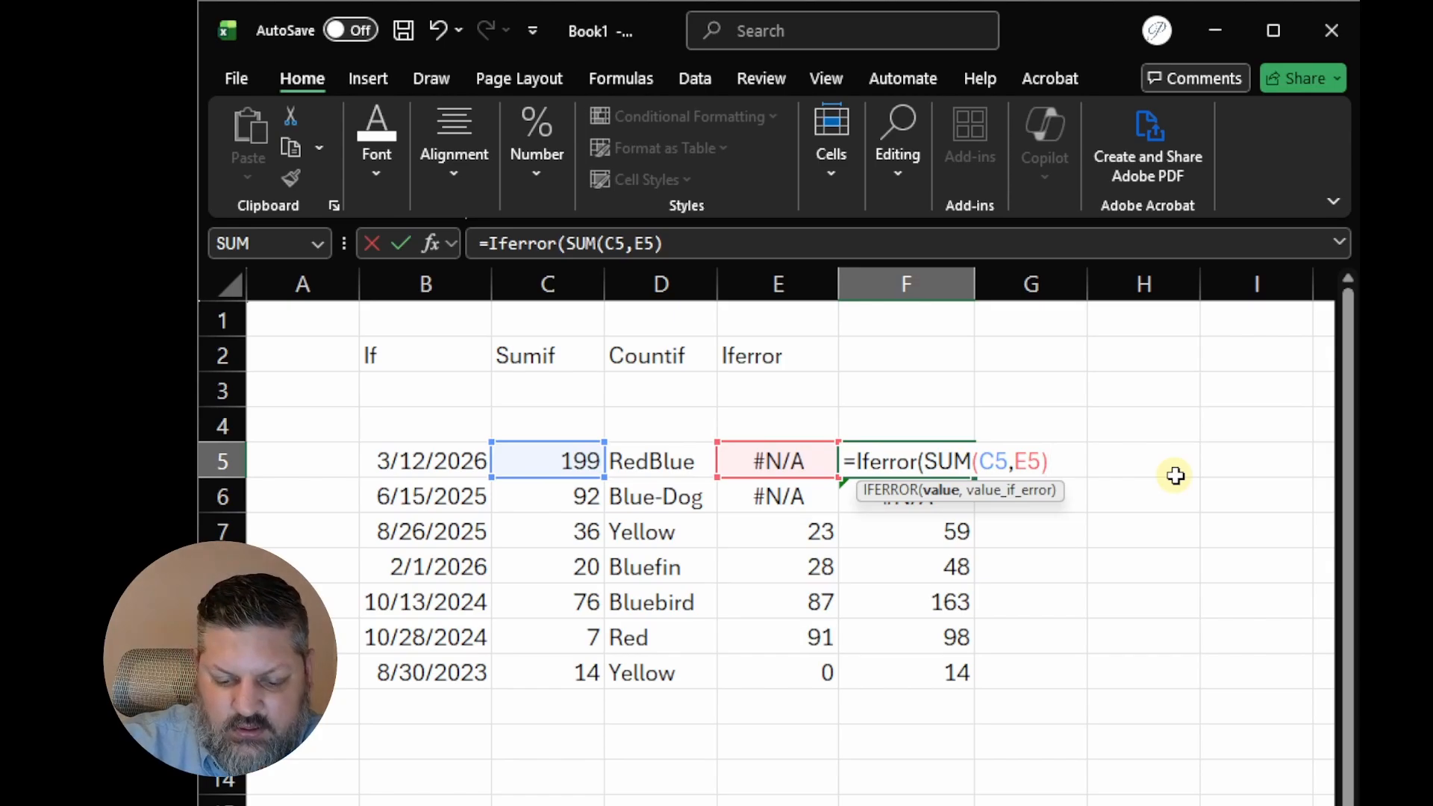
{"action": "type", "text": ","}
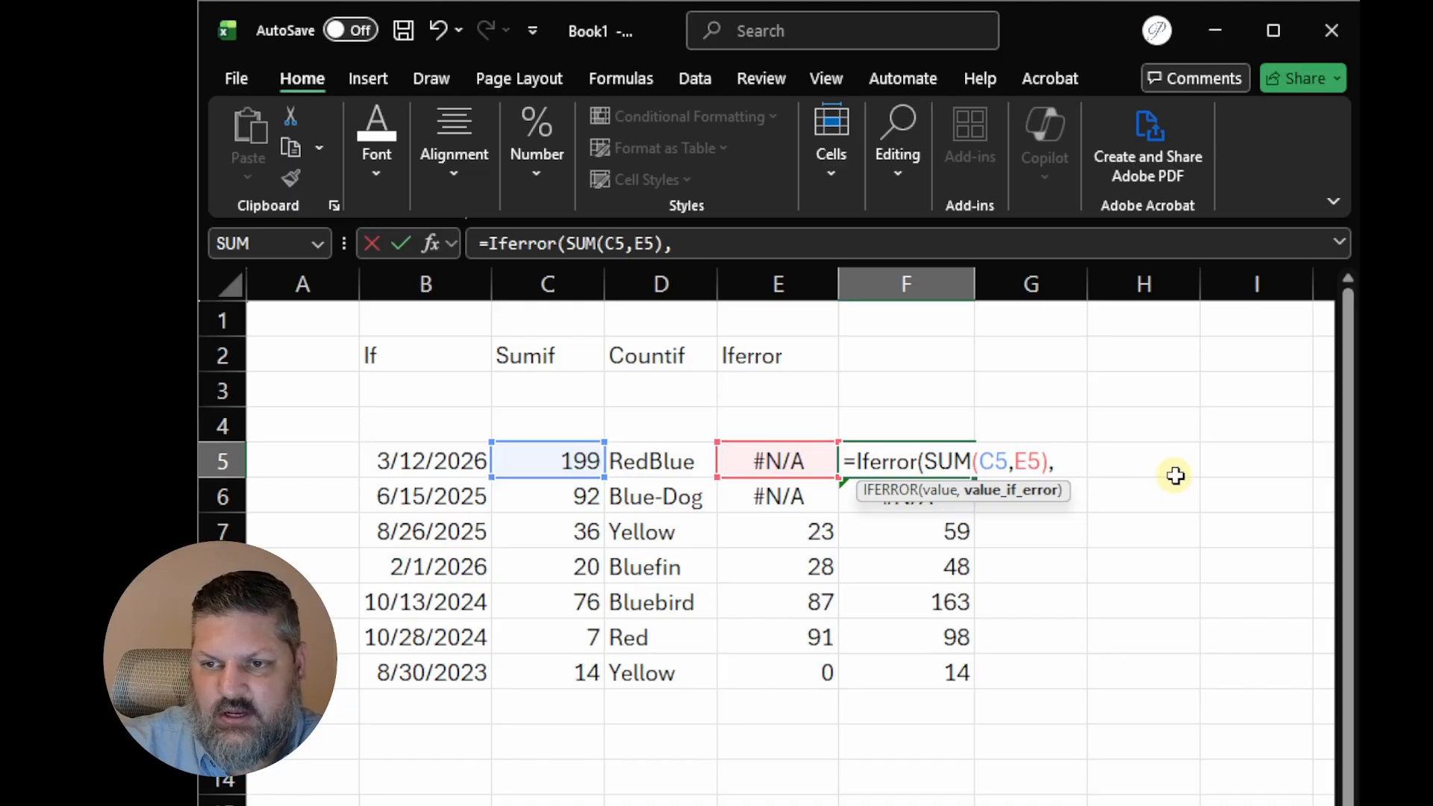
Try 0 and an empty string "" as the value_if_error argument in F5
{"action": "type", "text": "0"}
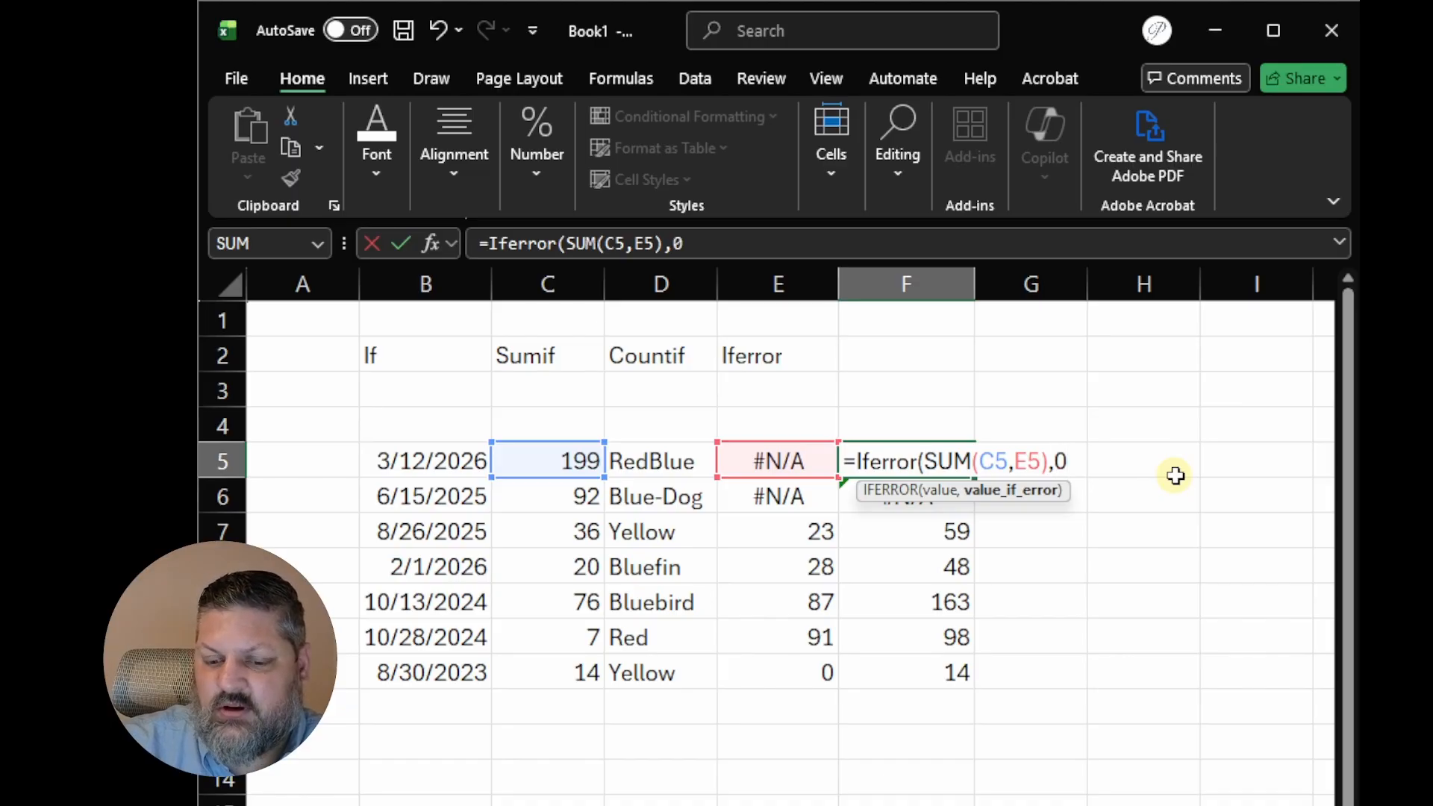
{"action": "key", "text": "BackSpace"}
{"action": "type", "text": "\"\""}
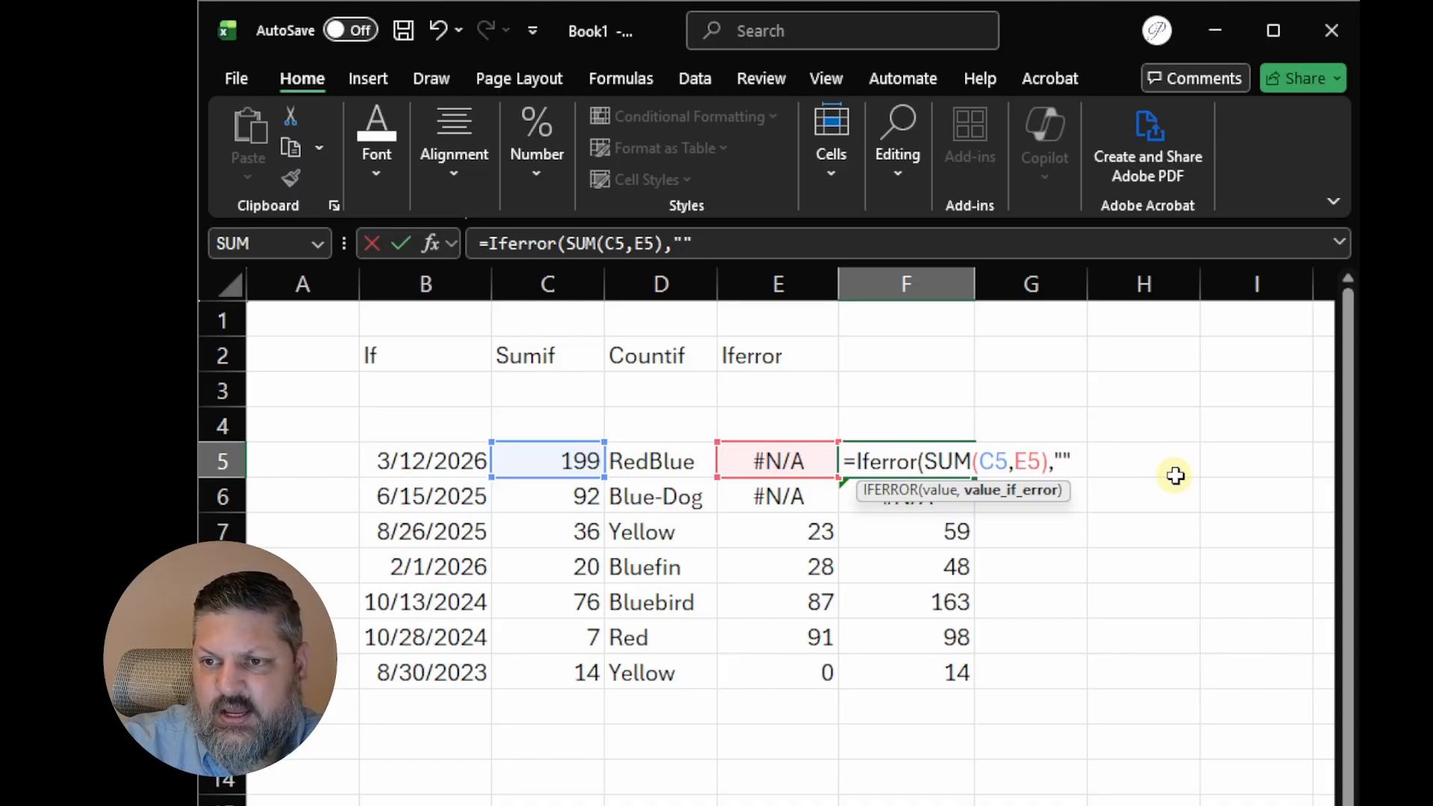
{"action": "key", "text": "BackSpace"}
{"action": "key", "text": "BackSpace"}
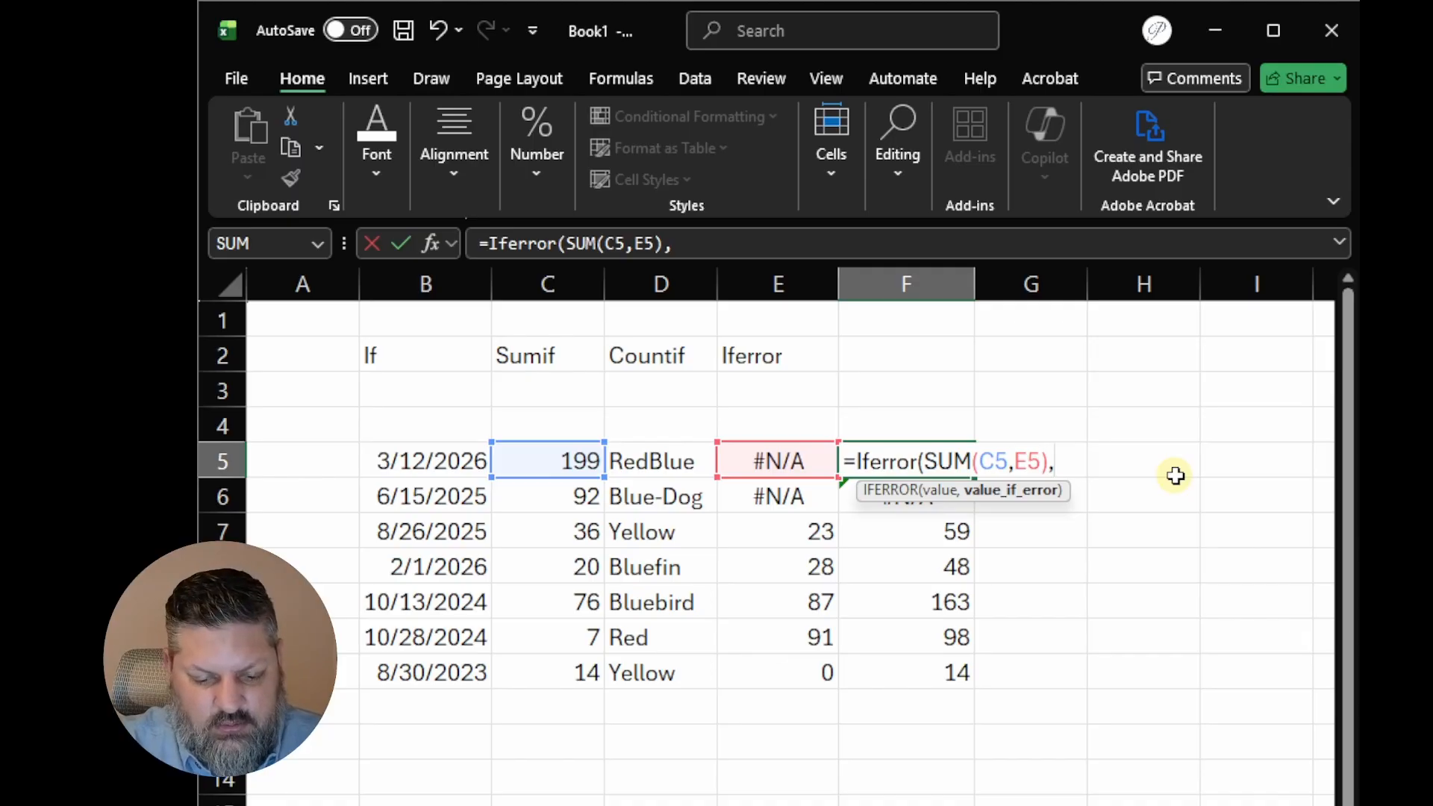
Complete the IFERROR formula in F5 with "Problem over here" as the quoted value_if_error message
{"action": "type", "text": "PRob"}
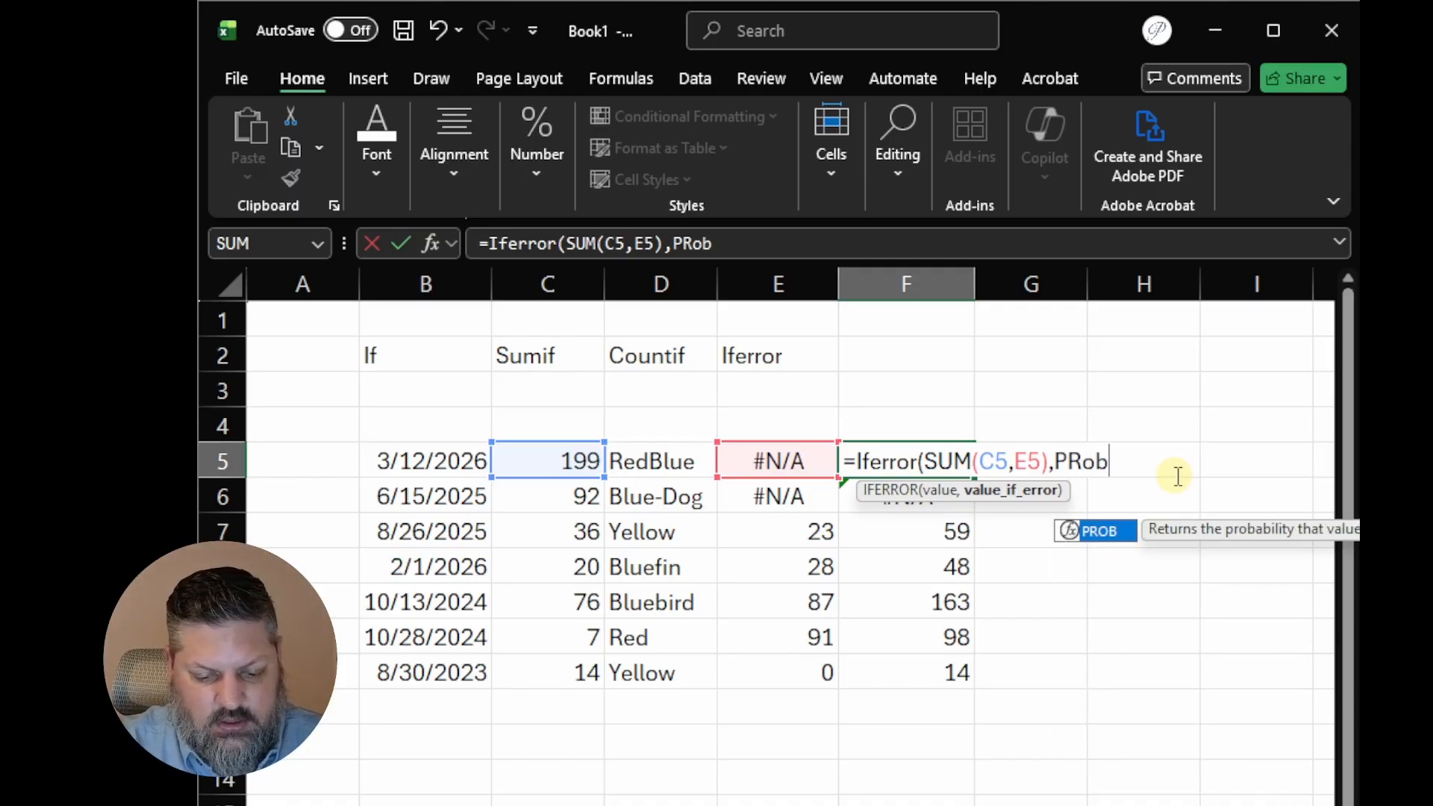
{"action": "type", "text": "lem over here"}
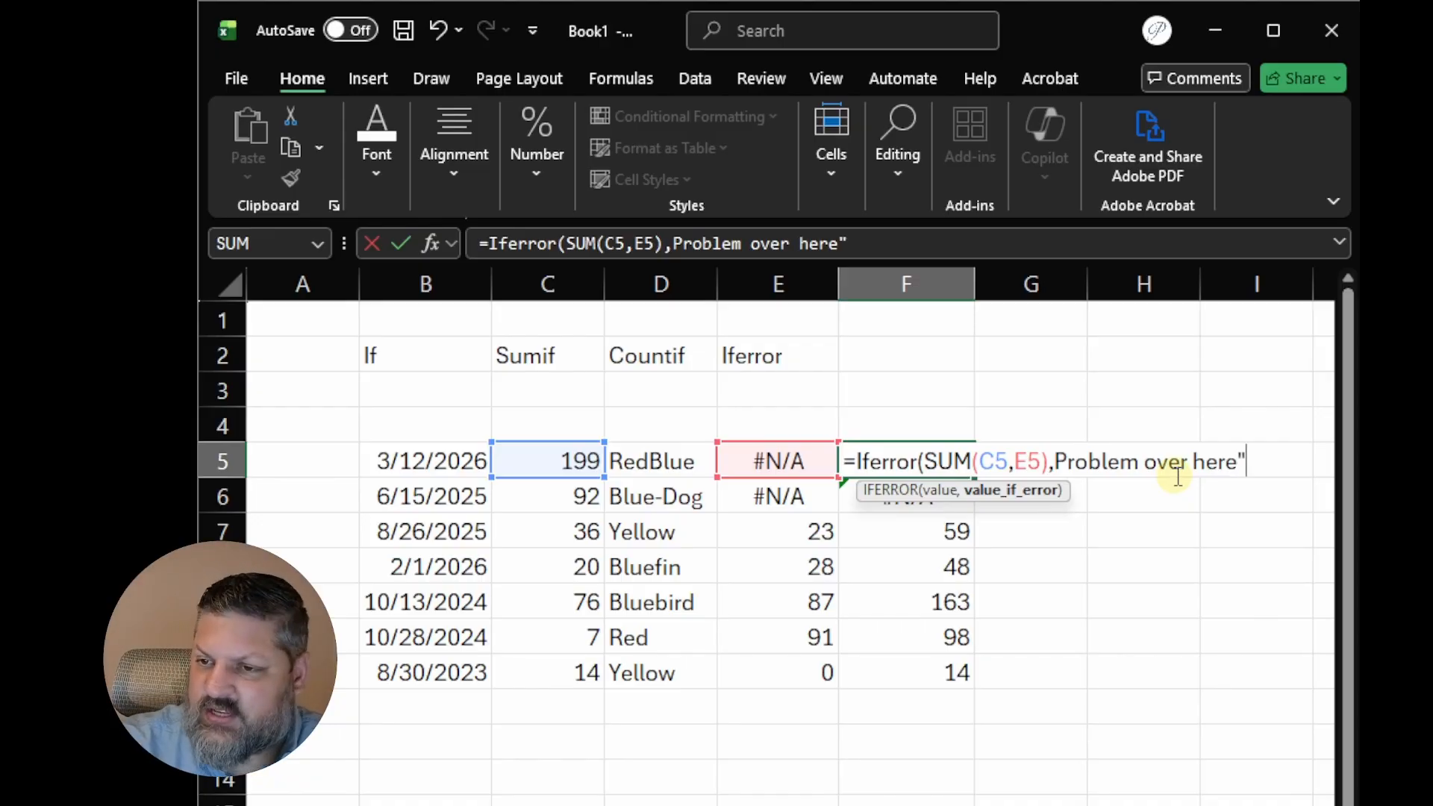
{"action": "type", "text": "\""}
{"action": "left_click", "coordinate": [1054, 462]}
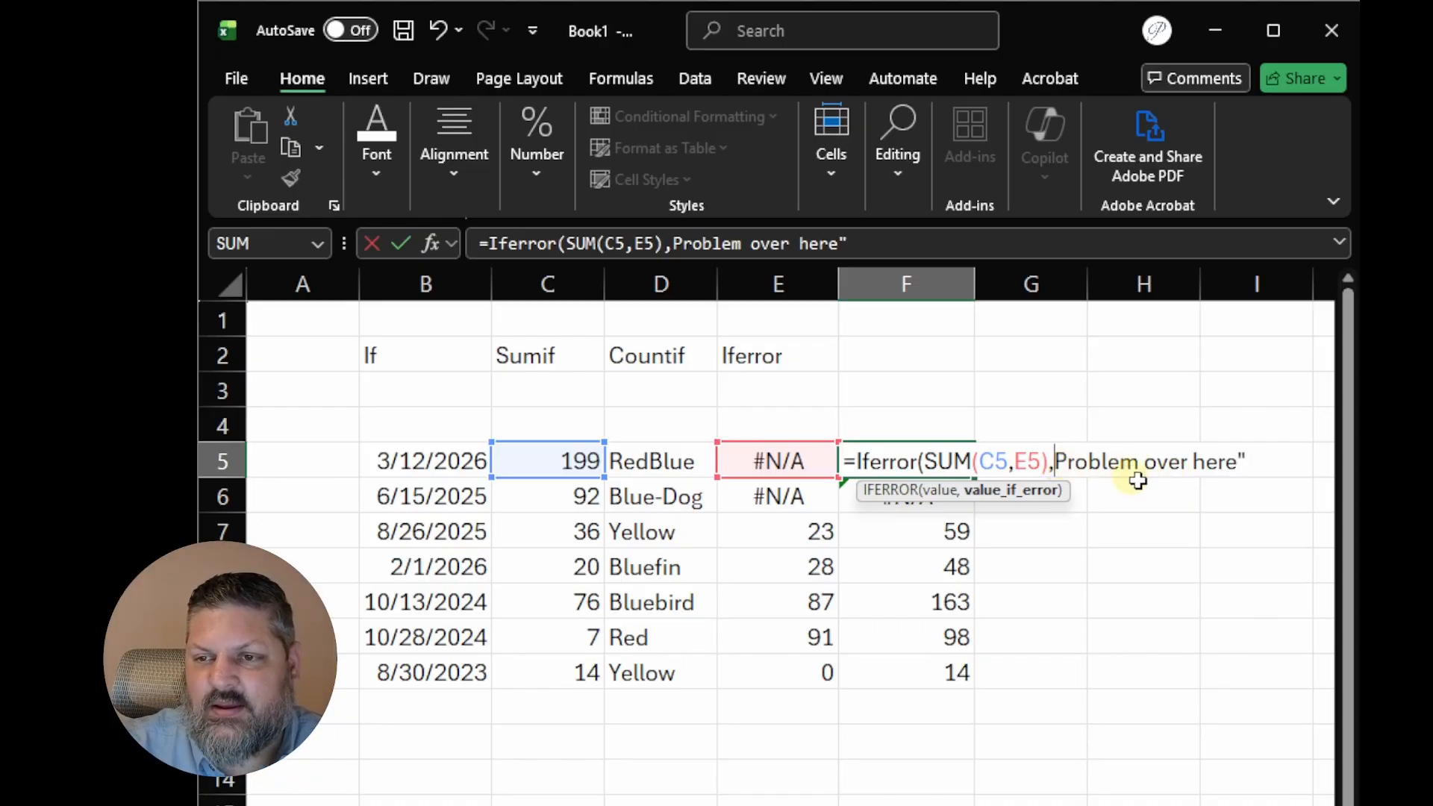
{"action": "type", "text": "\""}
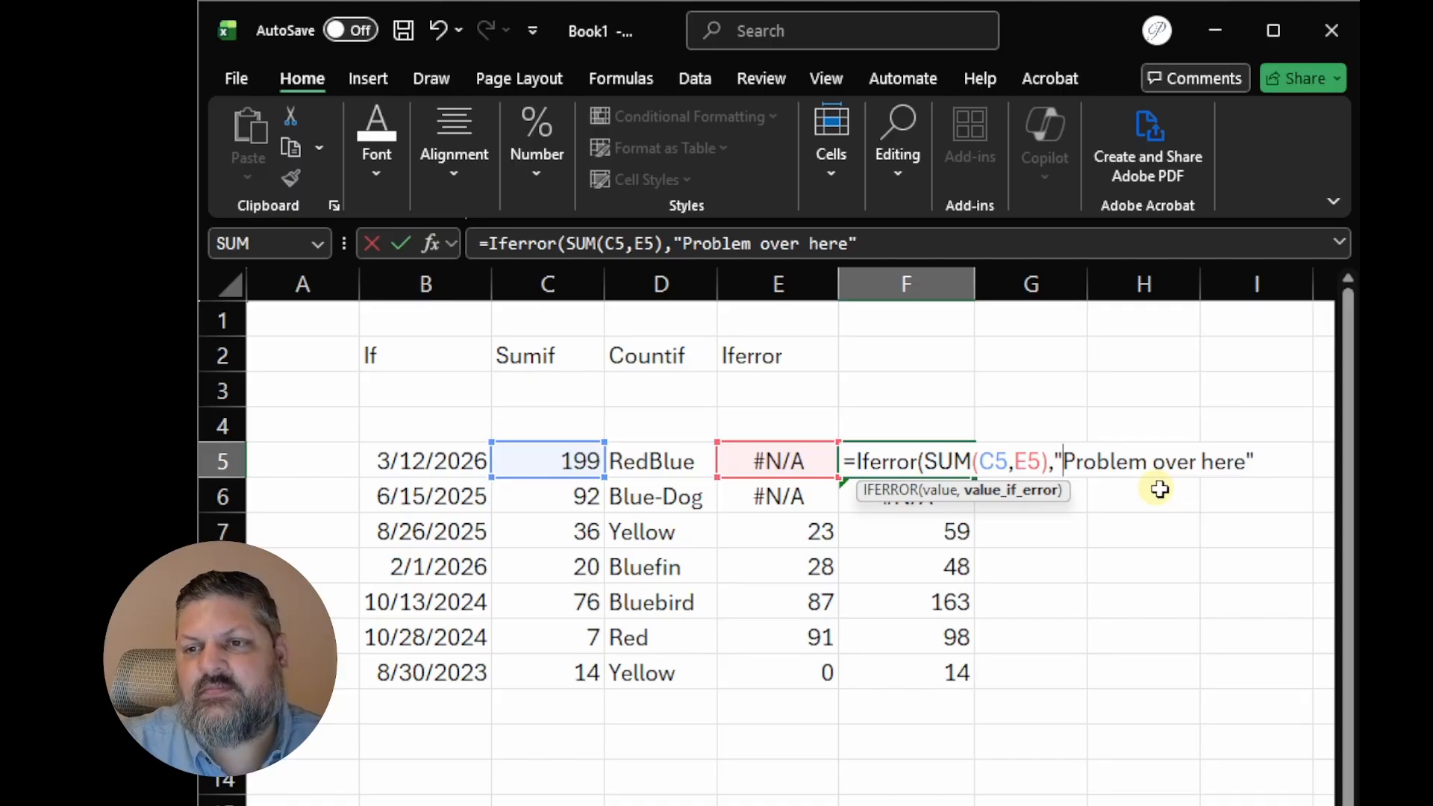
{"action": "left_click", "coordinate": [1278, 457]}
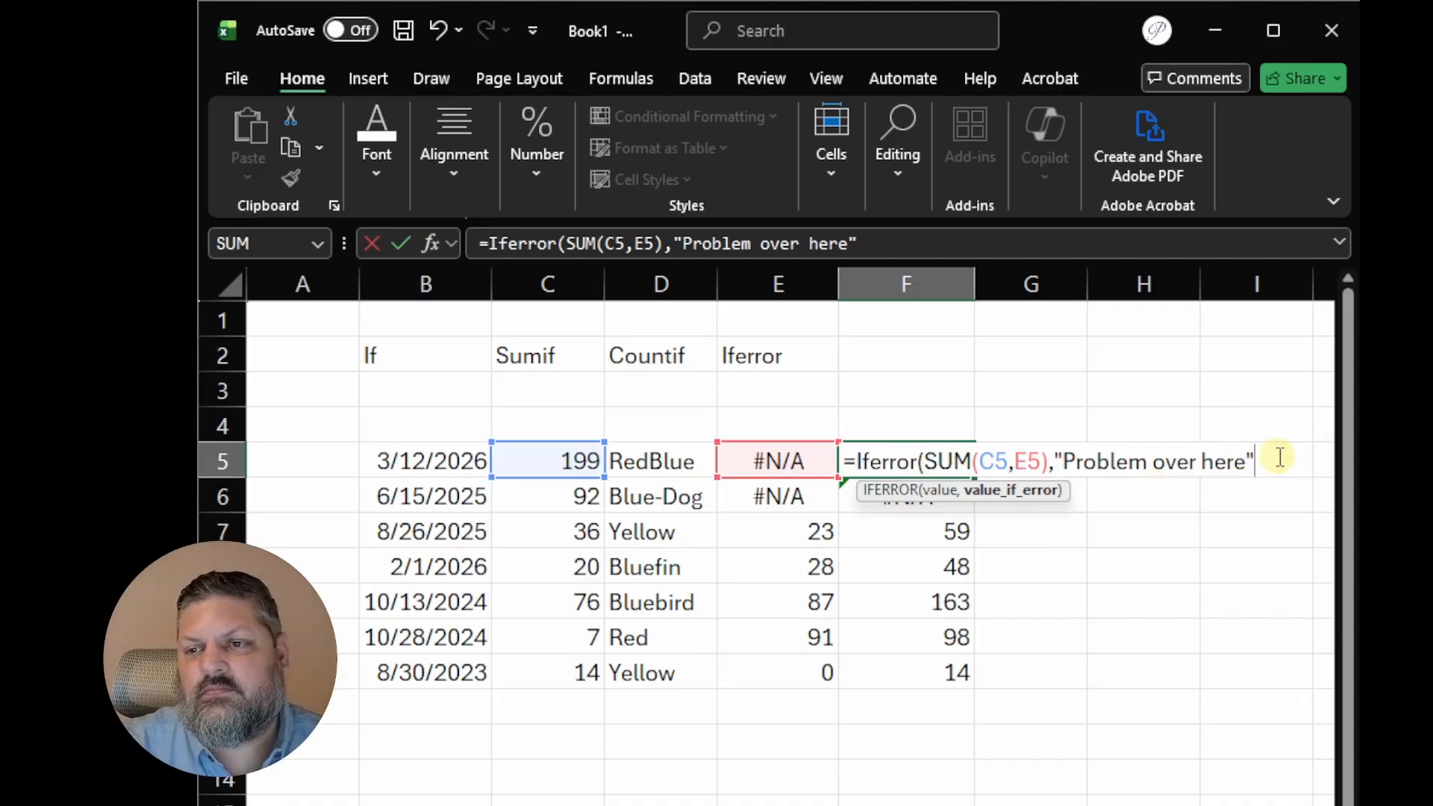
{"action": "type", "text": ")"}
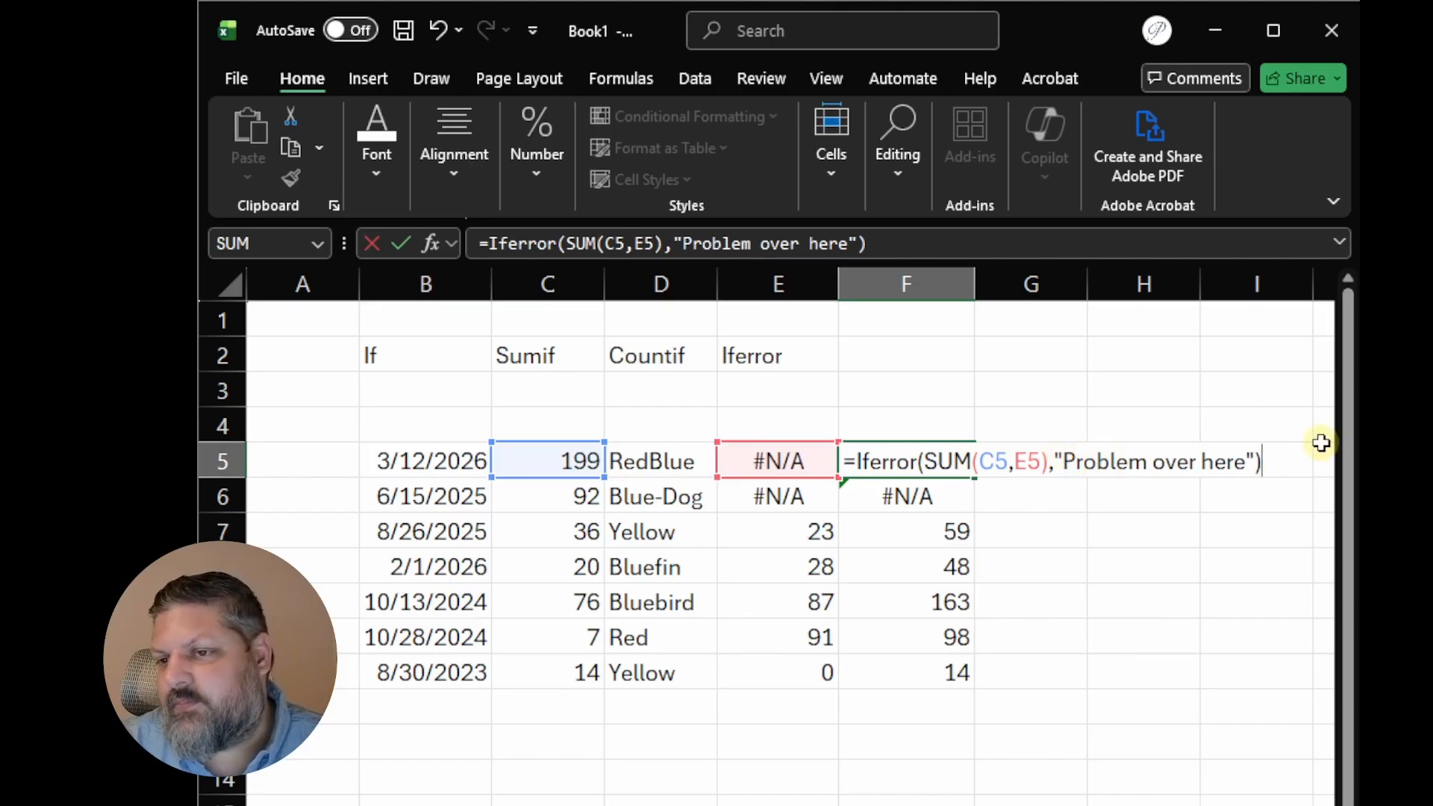
{"action": "key", "text": "Return"}
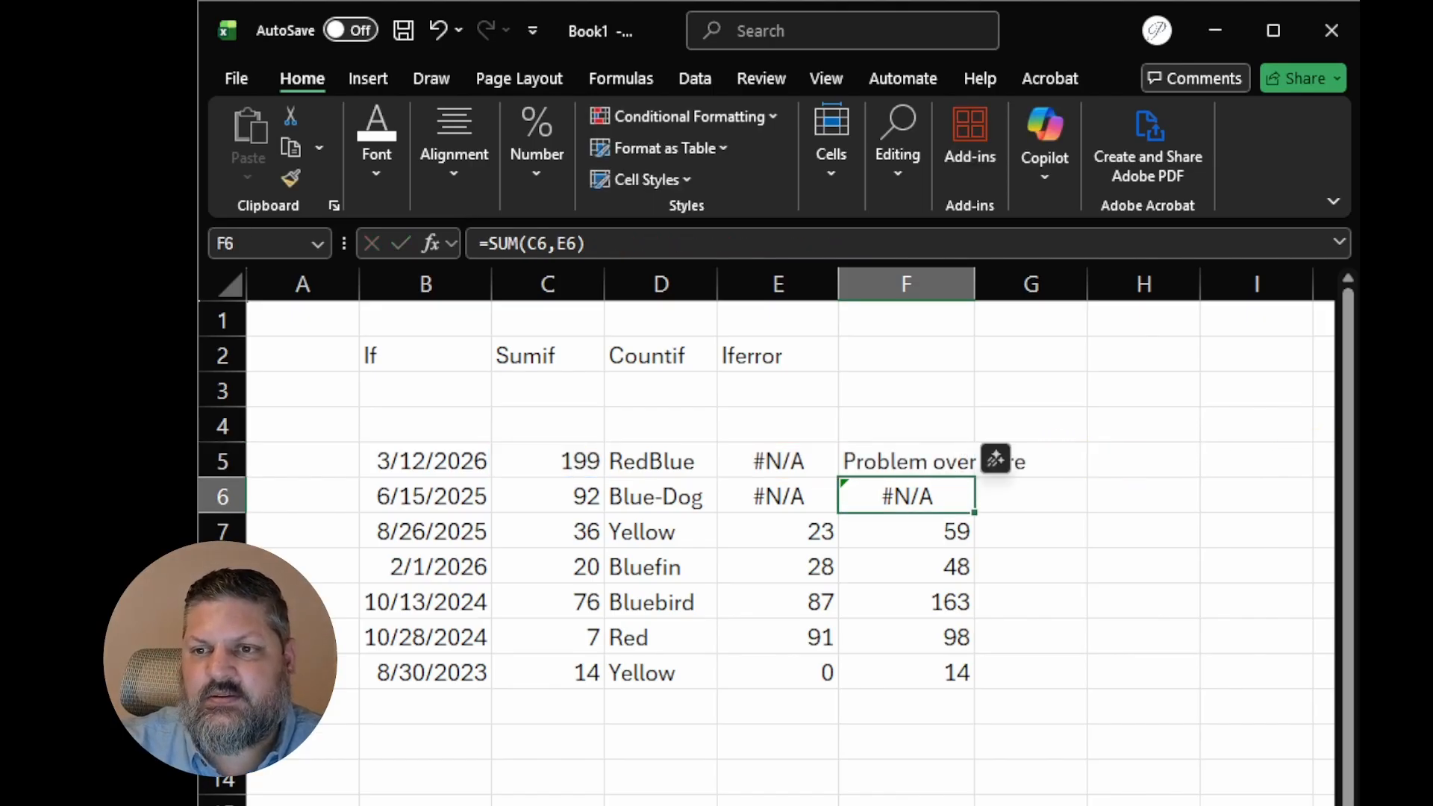
Widen column F to fit the error message and copy the IFERROR formula from F5 down to F11
{"action": "left_click", "coordinate": [1224, 457]}
{"action": "left_click_drag", "start_coordinate": [979, 281], "coordinate": [1089, 297]}
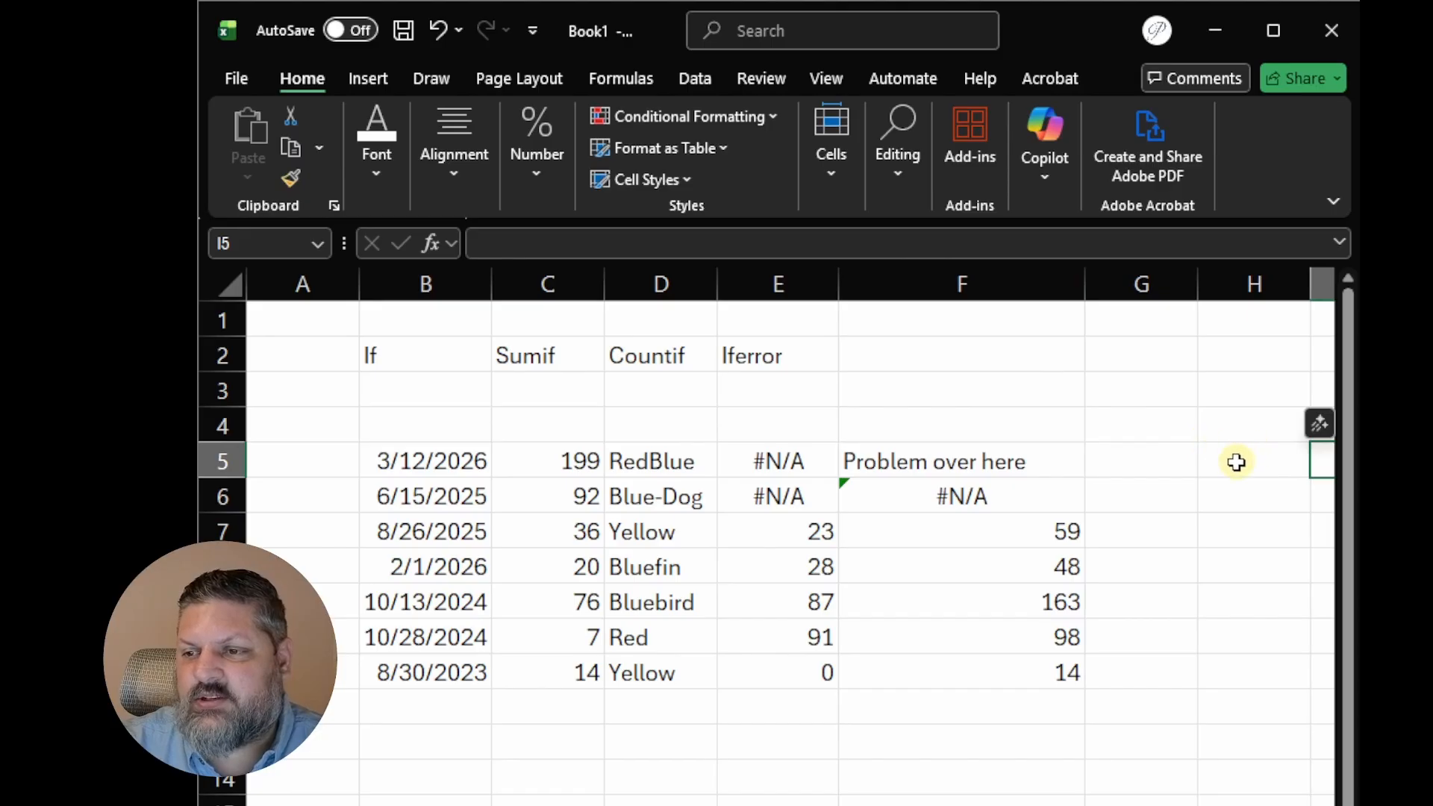
{"action": "left_click", "coordinate": [1058, 458]}
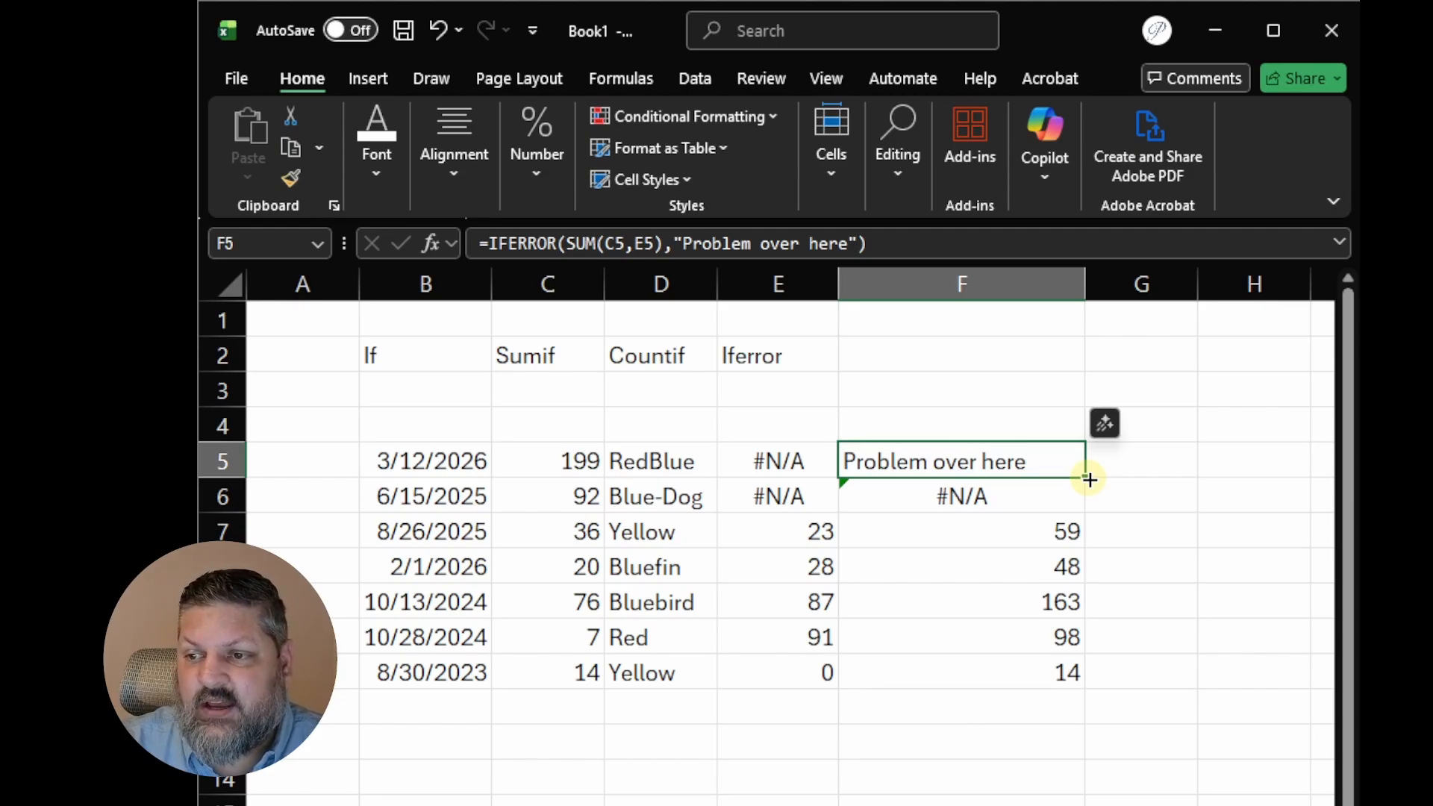
{"action": "double_click", "coordinate": [1089, 479]}
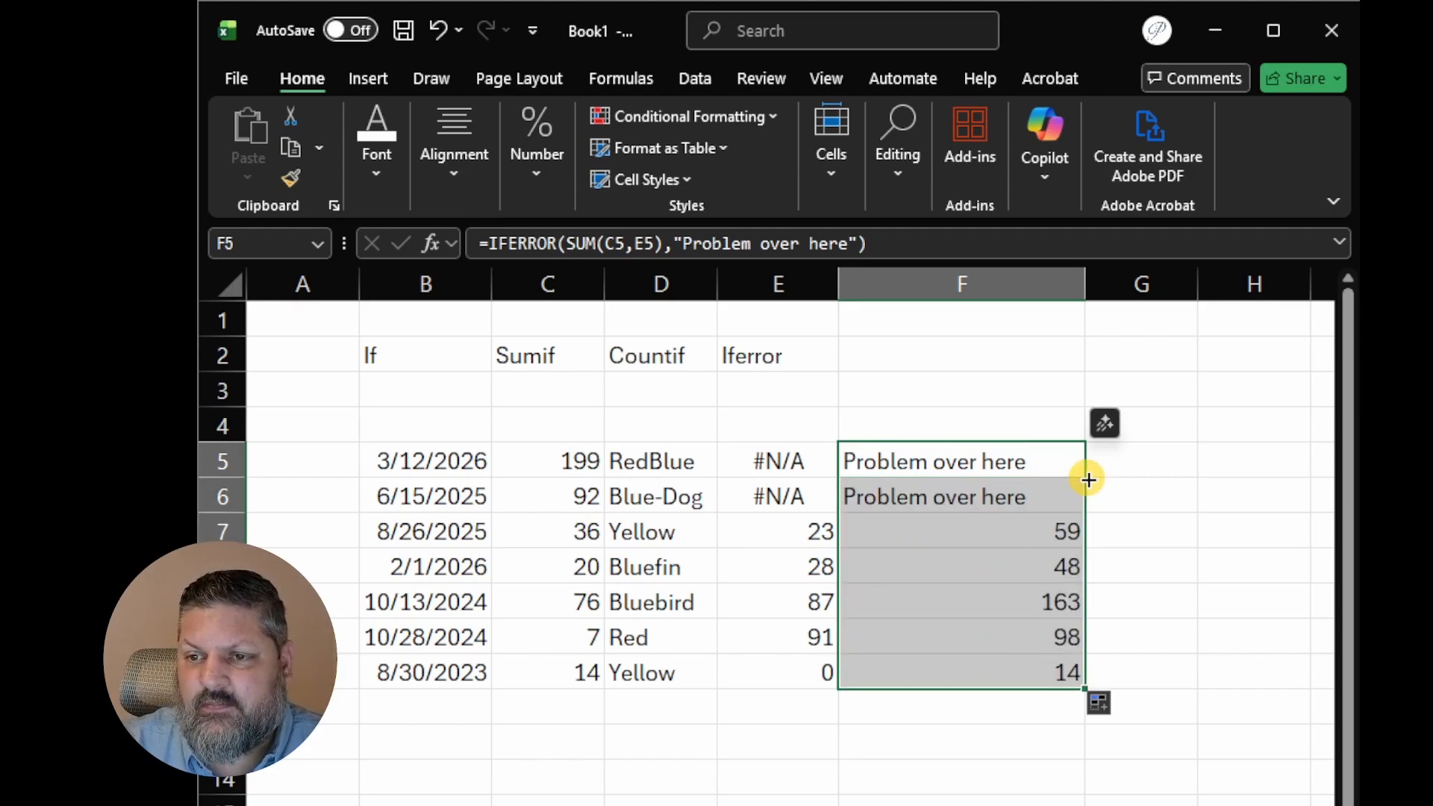
{"action": "left_click", "coordinate": [1194, 528]}
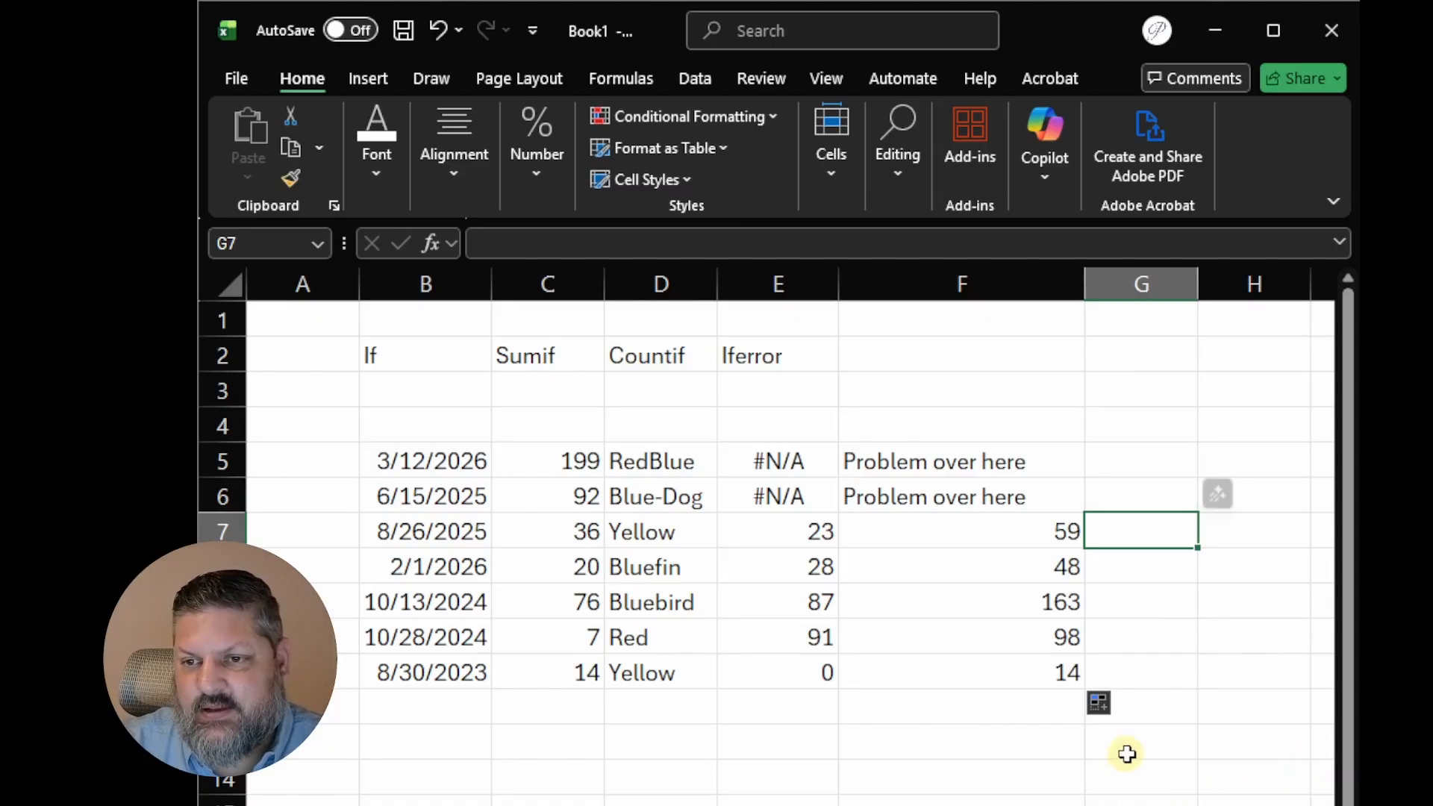
Enter the heading "sales" in E4 above the values of column E
{"action": "left_click", "coordinate": [967, 463]}
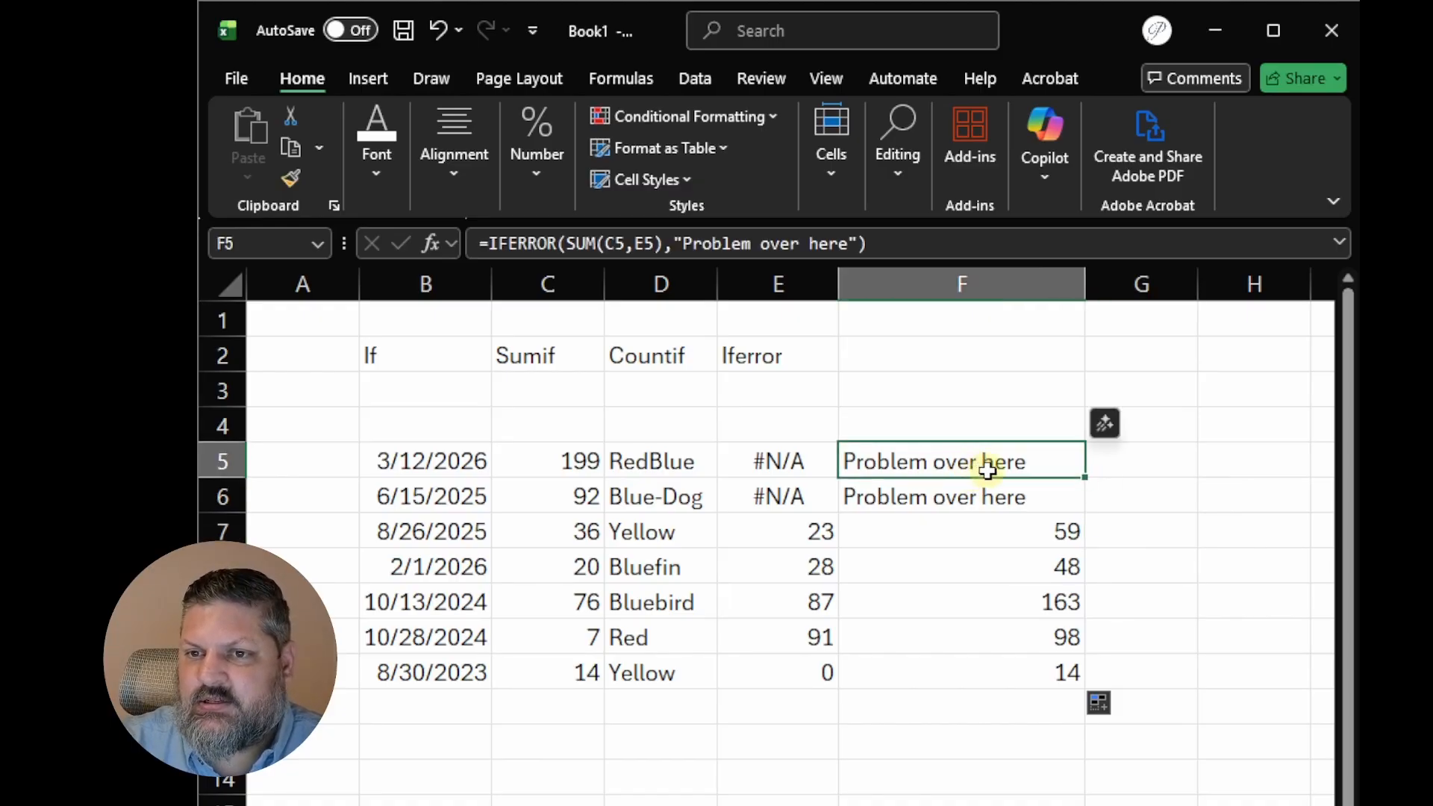
{"action": "left_click", "coordinate": [777, 423]}
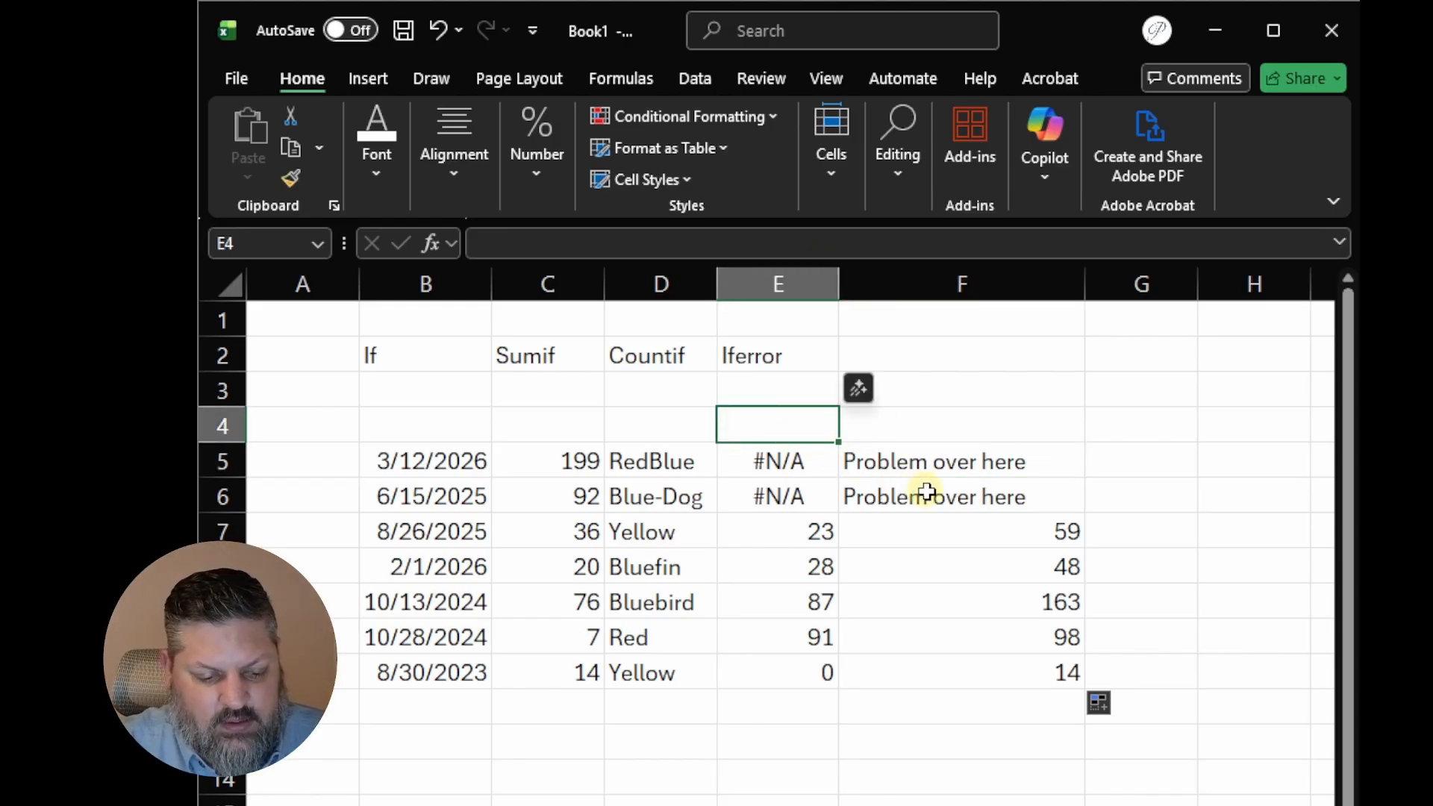
{"action": "type", "text": "sales"}
{"action": "key", "text": "Return"}
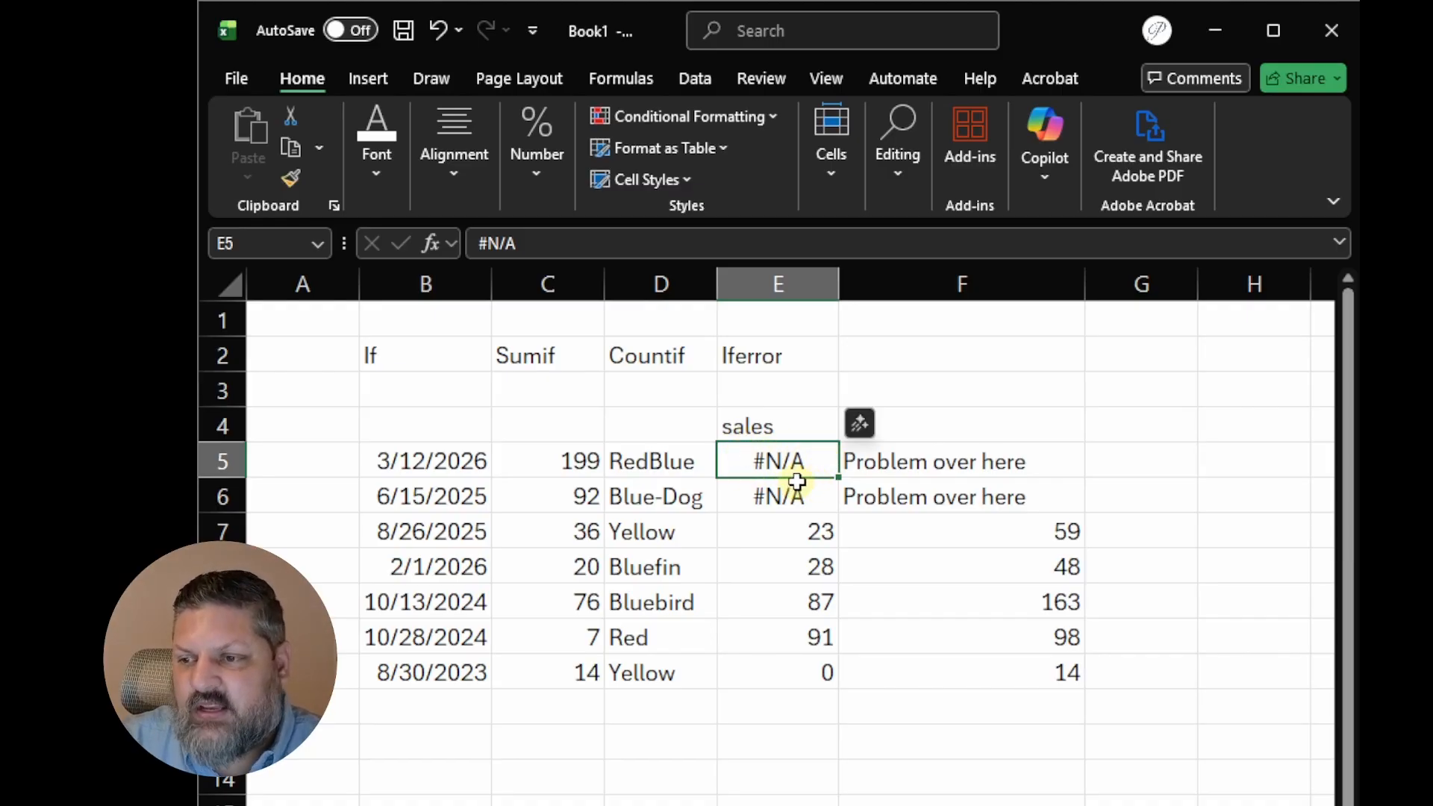
Replace the error message in F5's IFERROR formula with an empty string "" and copy the formula down to F11
{"action": "left_click", "coordinate": [1020, 464]}
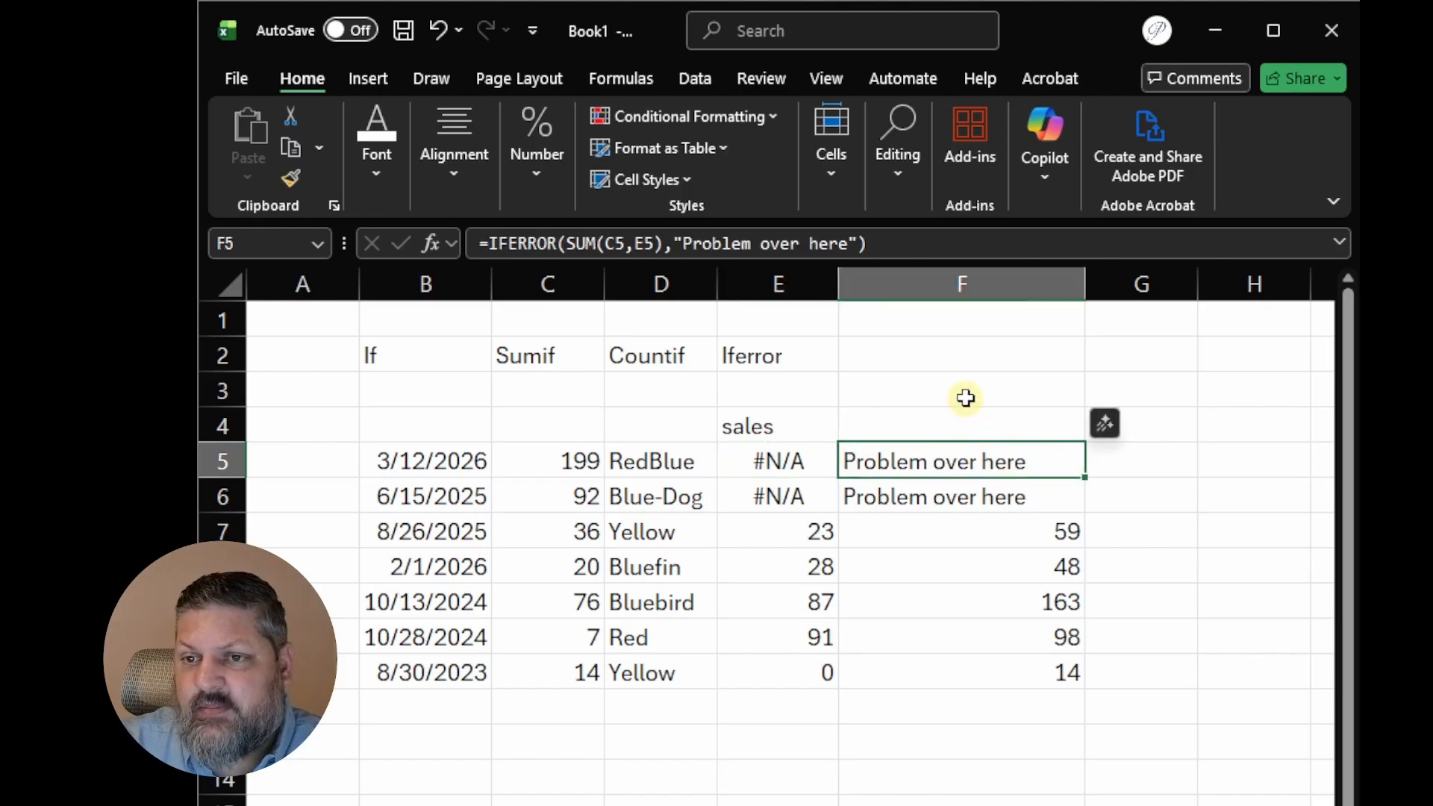
{"action": "double_click", "coordinate": [946, 457]}
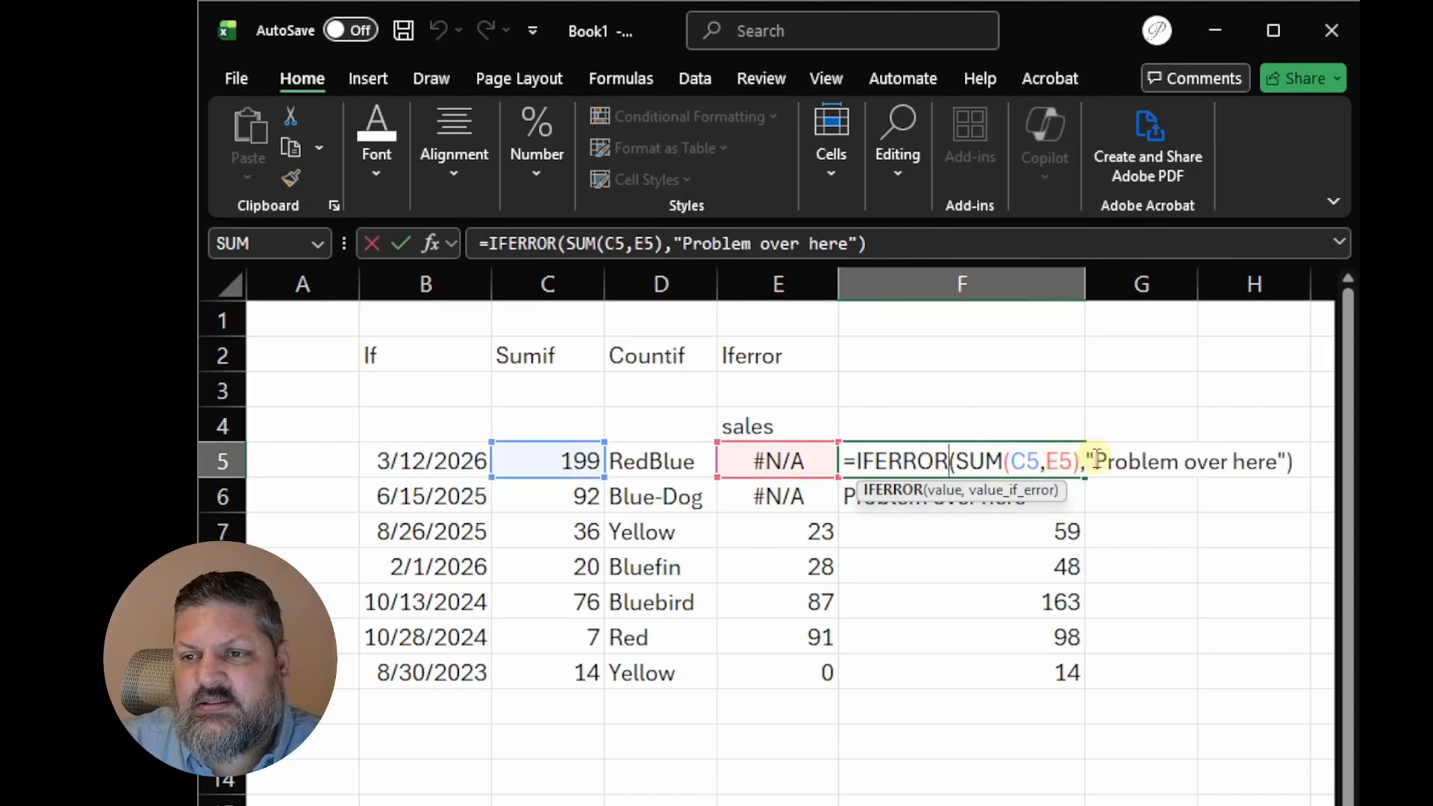
{"action": "left_click_drag", "start_coordinate": [1092, 461], "coordinate": [1277, 470]}
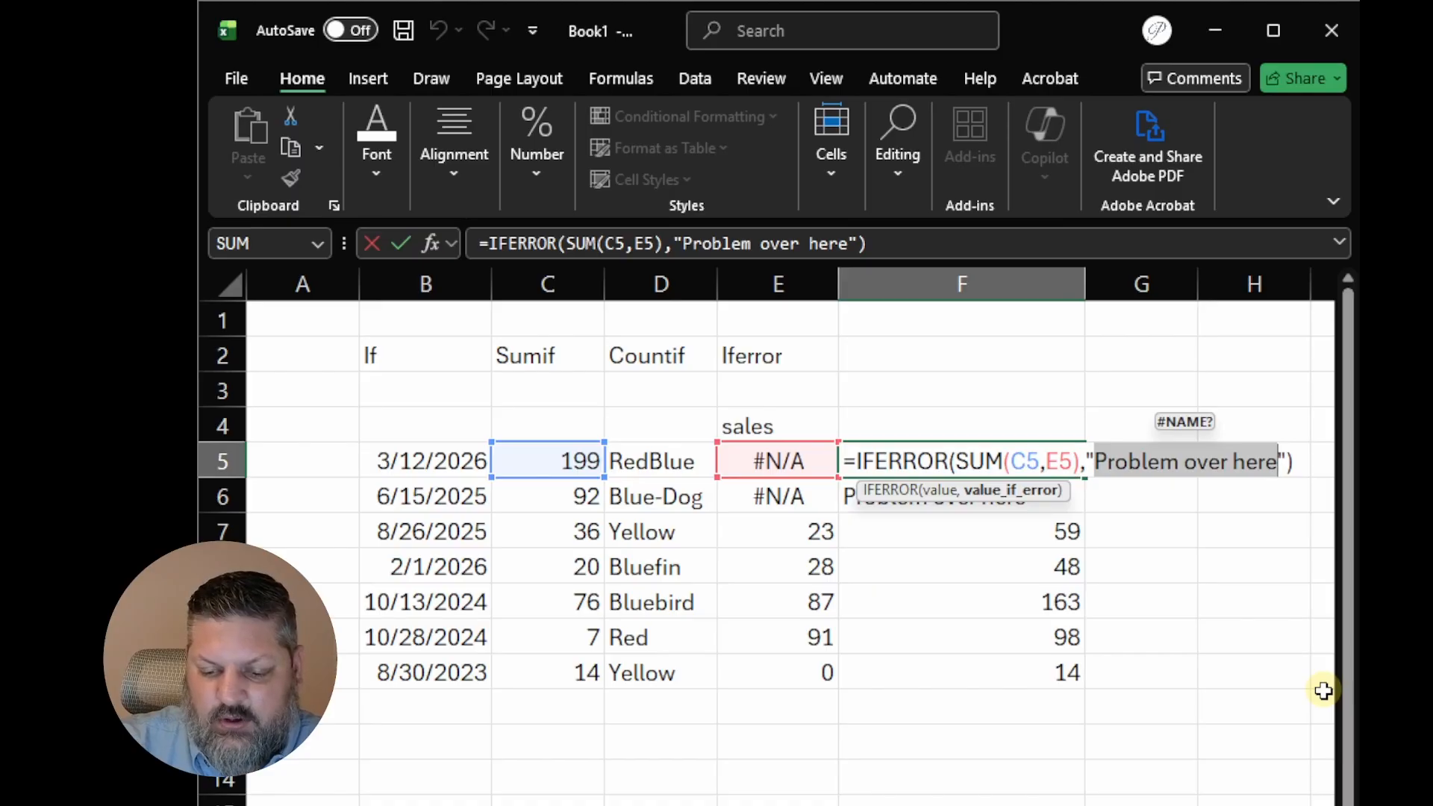
{"action": "key", "text": "BackSpace"}
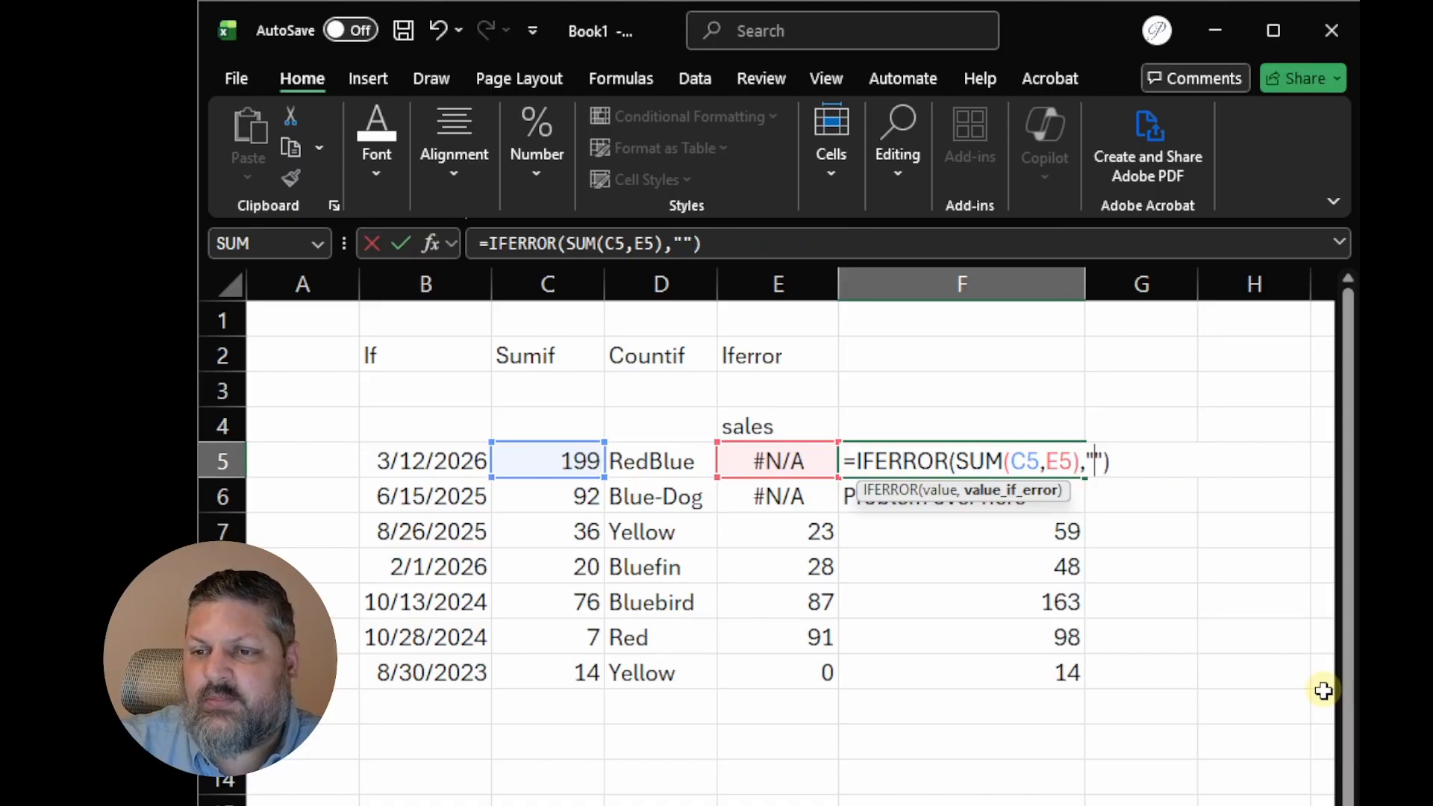
{"action": "key", "text": "Return"}
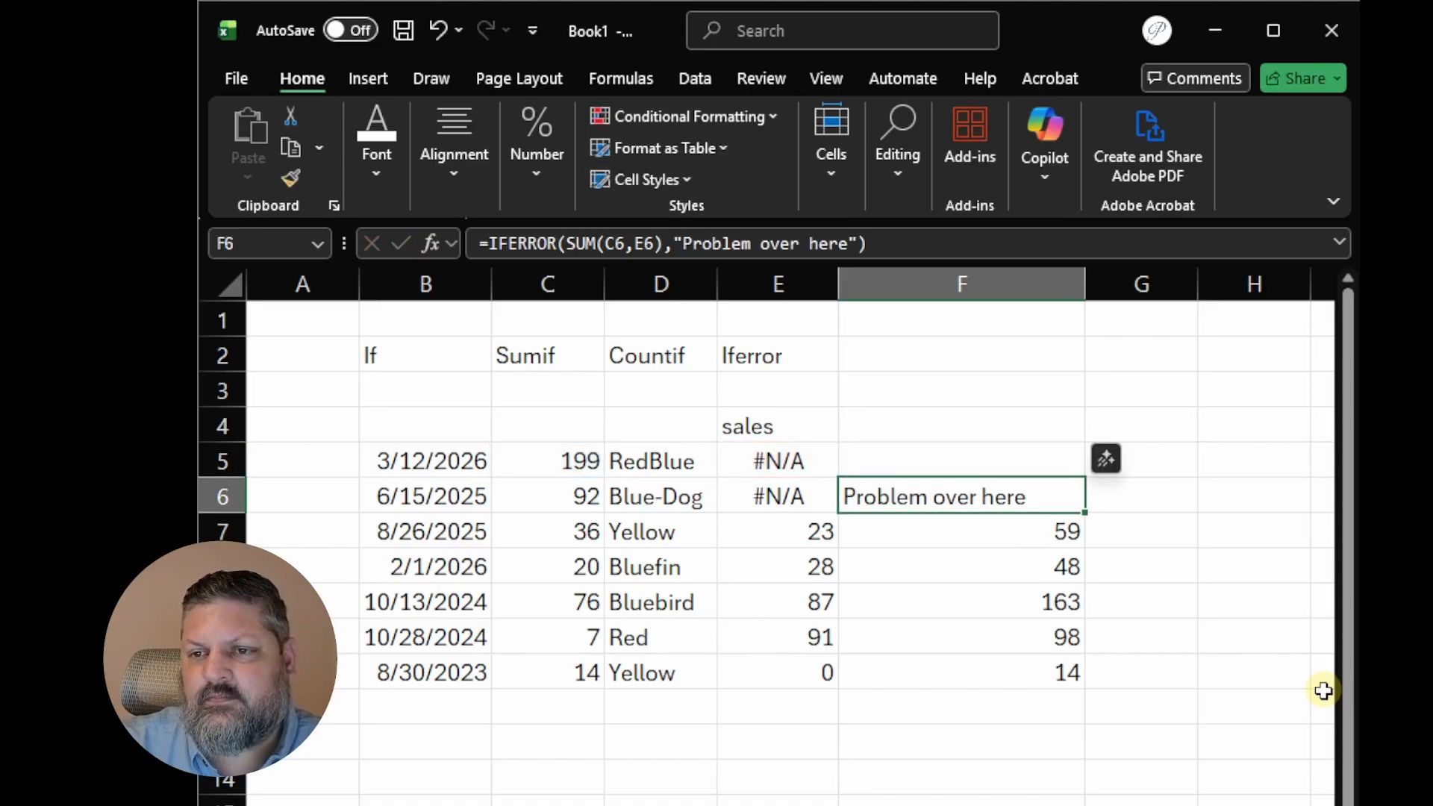
{"action": "left_click", "coordinate": [1065, 455]}
{"action": "double_click", "coordinate": [1084, 477]}
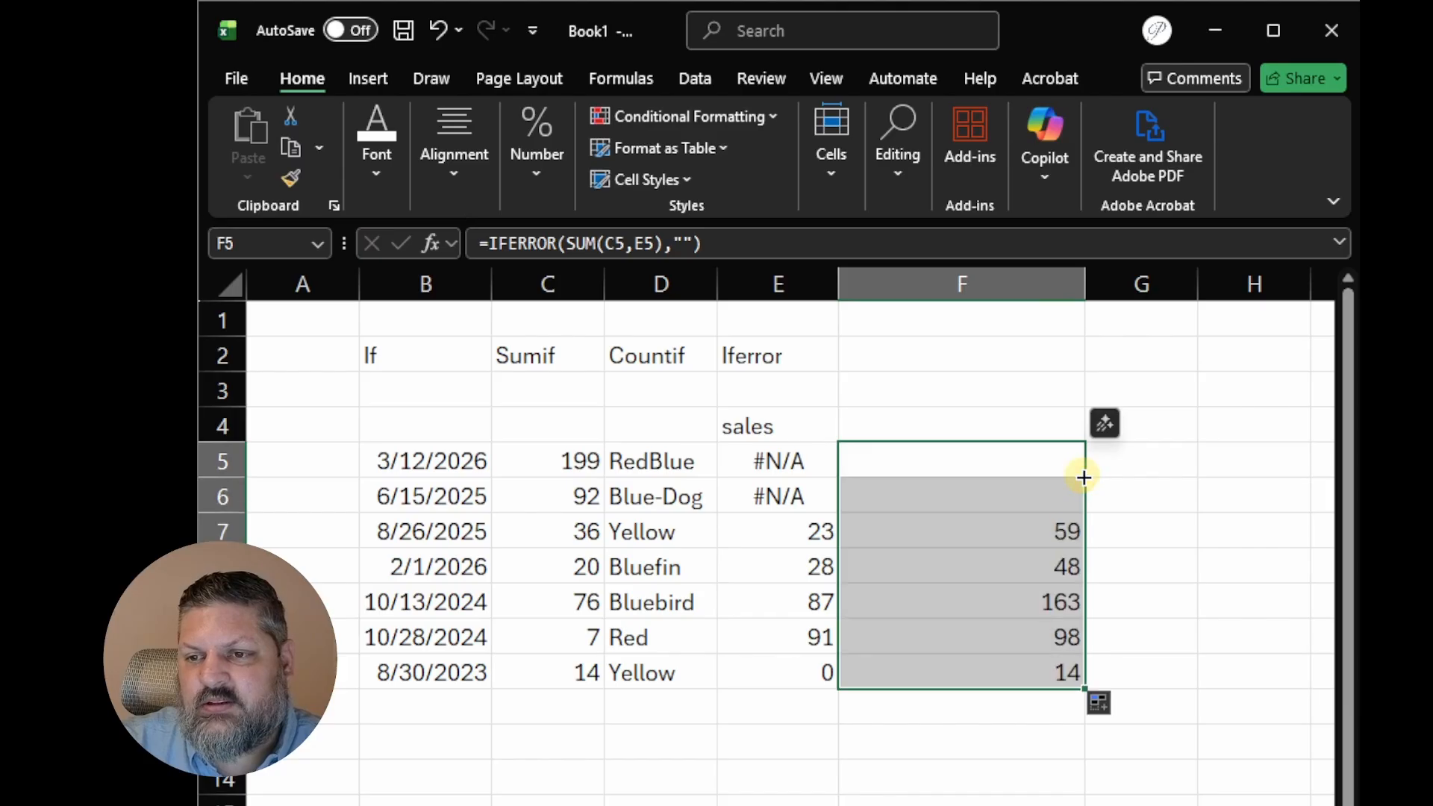
{"action": "left_click", "coordinate": [1180, 611]}
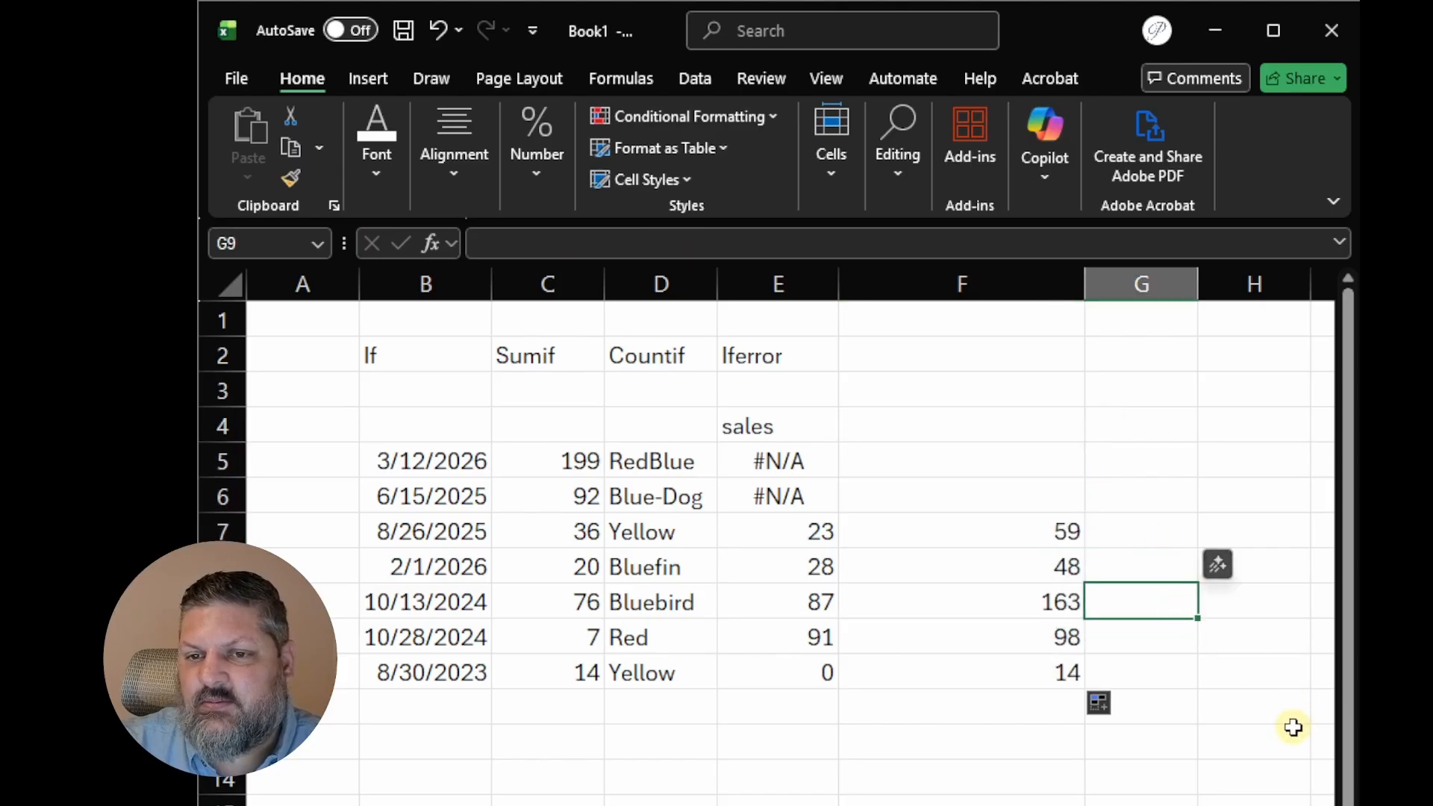
Examine the empty-string value_if_error argument in F5's IFERROR formula, leaving the formula as it is
{"action": "double_click", "coordinate": [995, 461]}
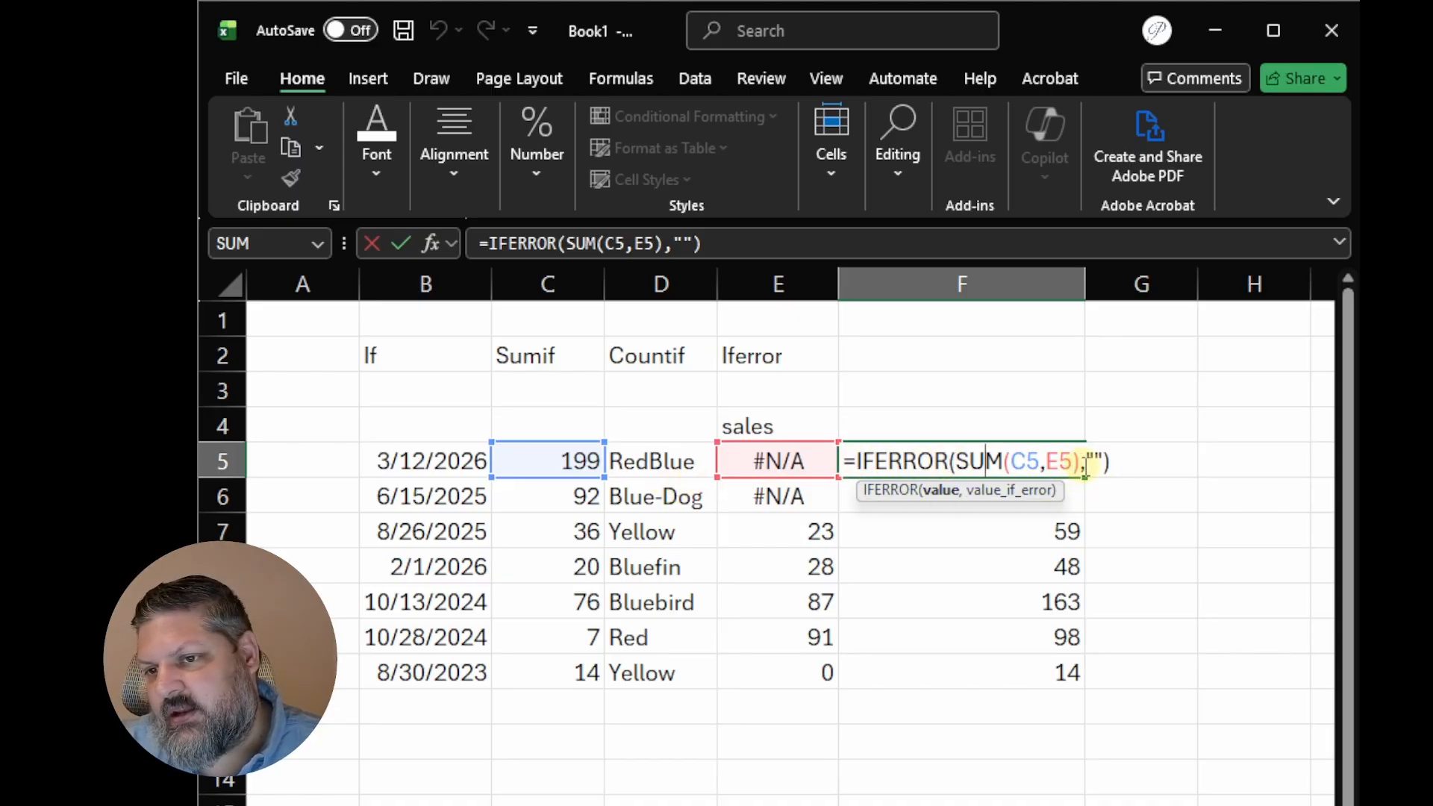
{"action": "left_click_drag", "start_coordinate": [1086, 463], "coordinate": [1109, 460]}
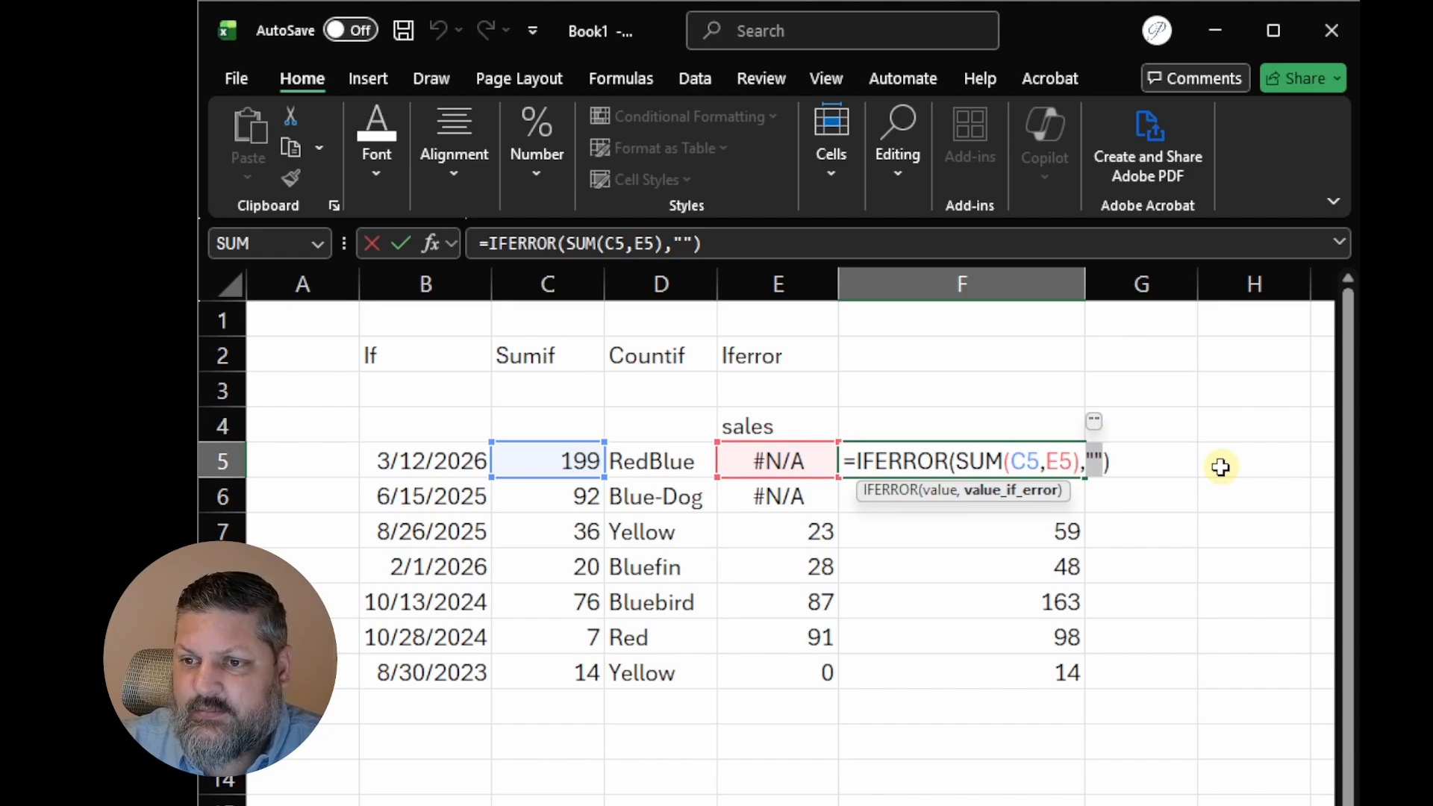
{"action": "key", "text": "Return"}
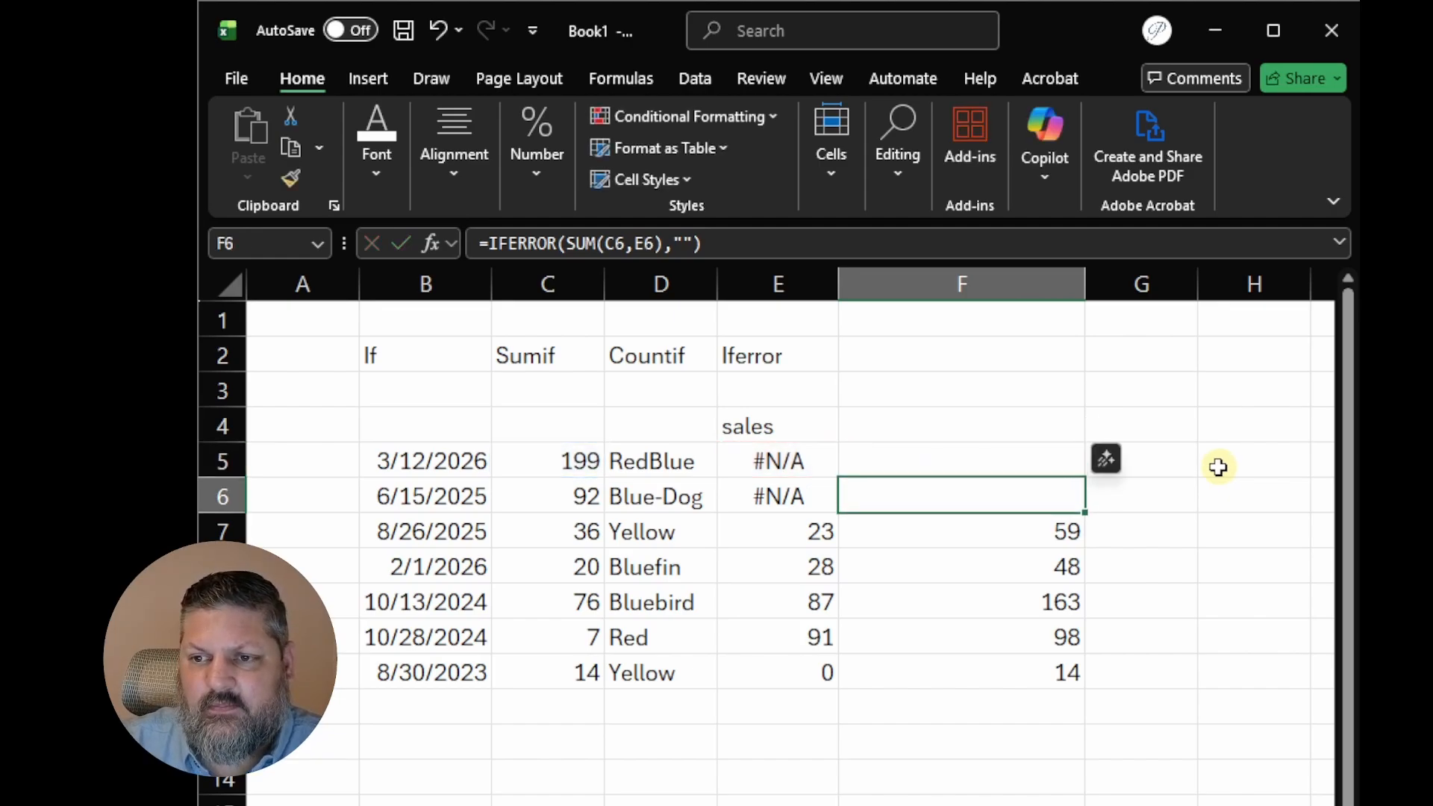
{"action": "left_click", "coordinate": [1147, 556]}
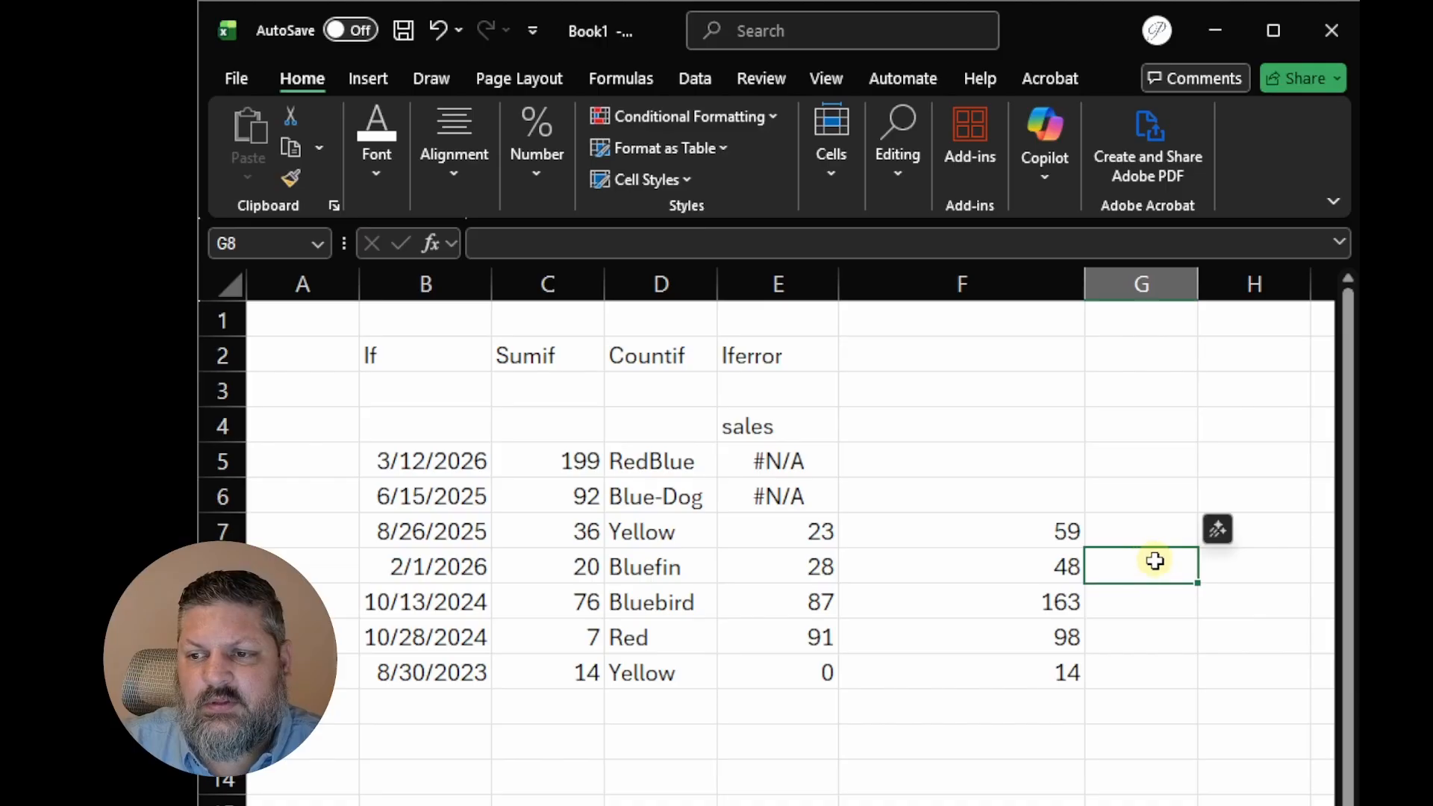